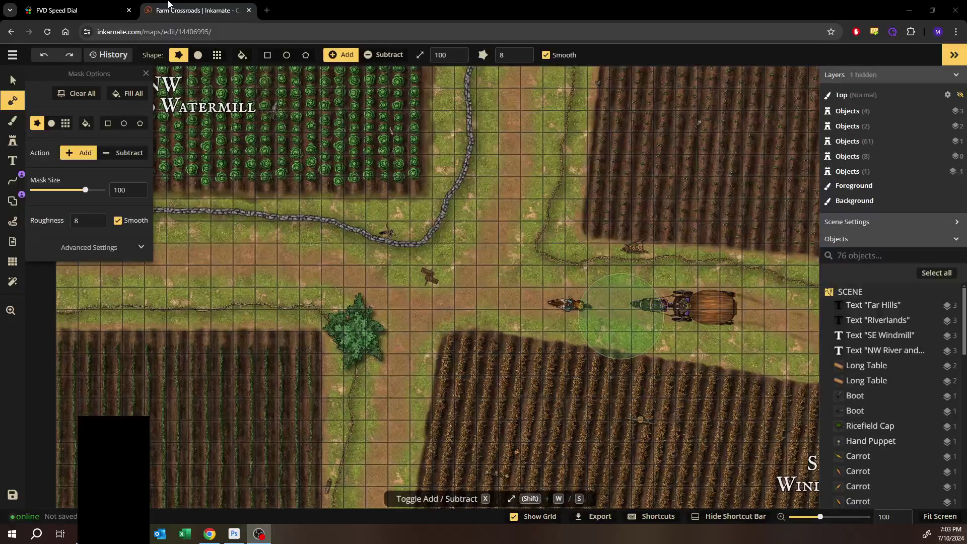
Step: Leave the Farm Crossroads map for the maps overview and open the Seramore Rider Ring Start map's view page
click(13, 54)
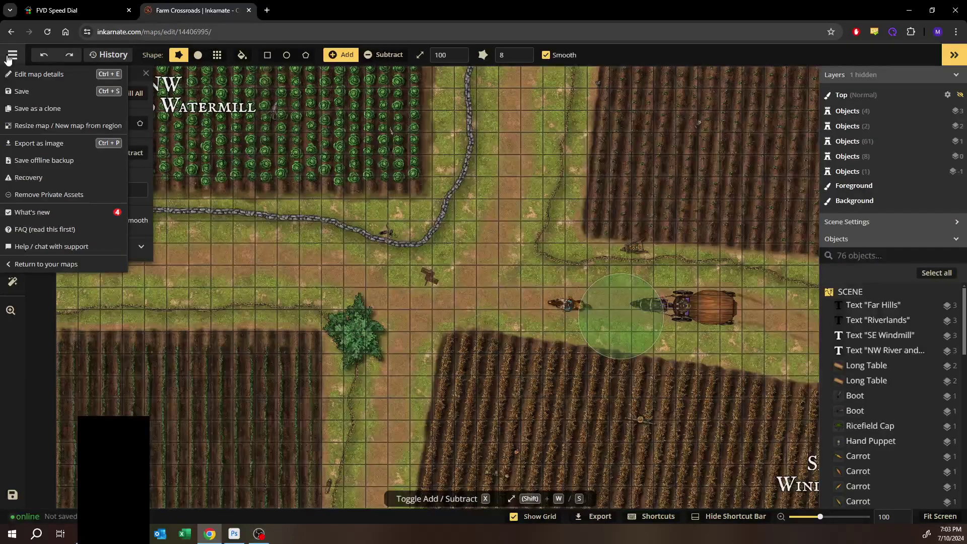
click(13, 265)
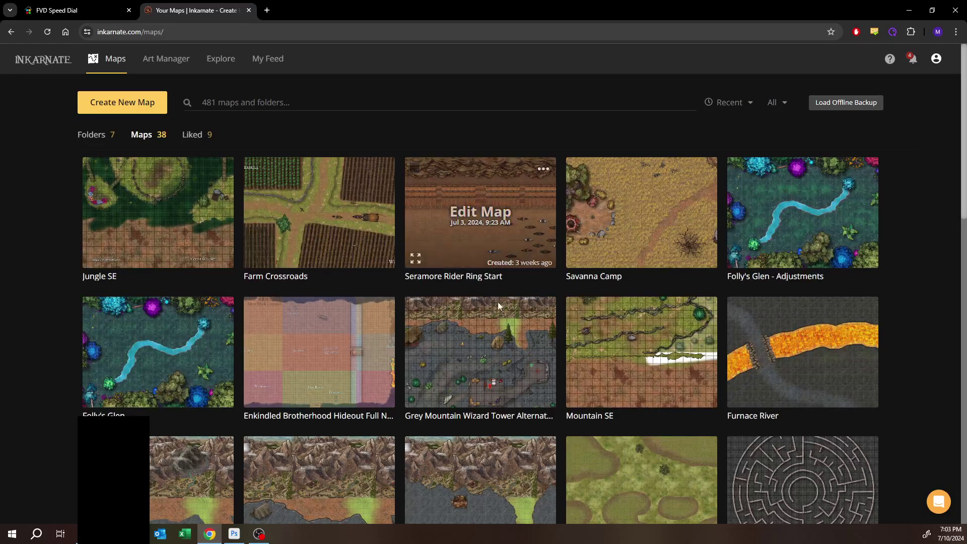
click(410, 260)
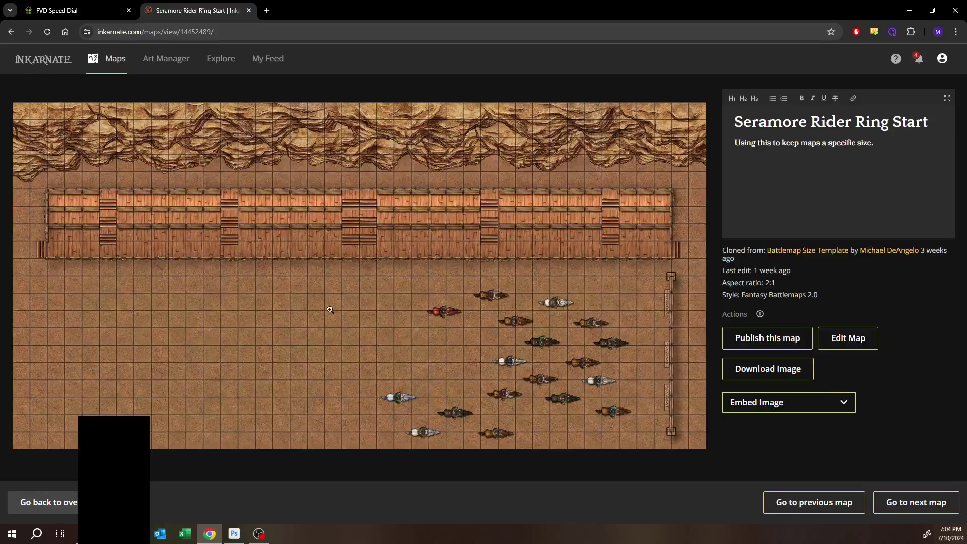
Step: Examine the mounted riders near the start line up close in the full-size map image
click(546, 330)
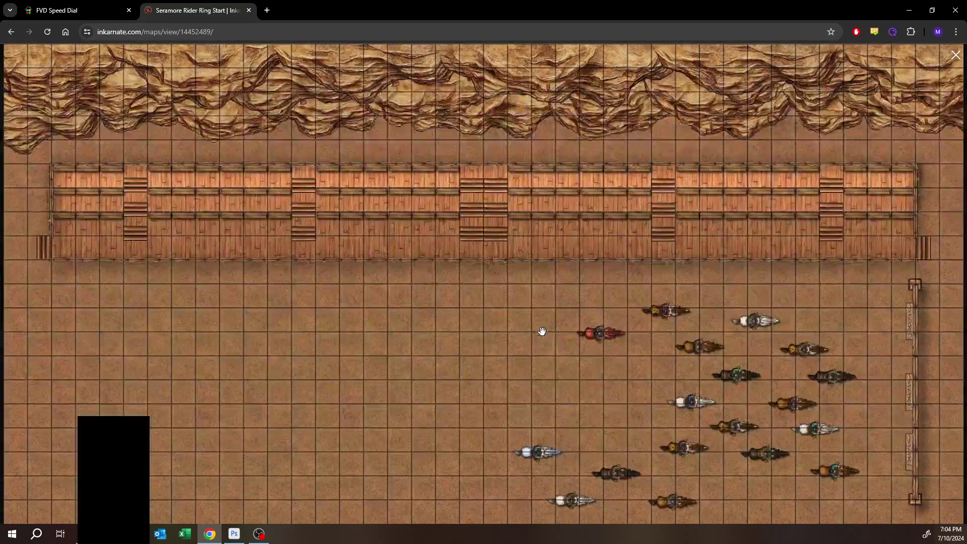
scroll(762, 363, up, 2)
scroll(762, 362, up, 3)
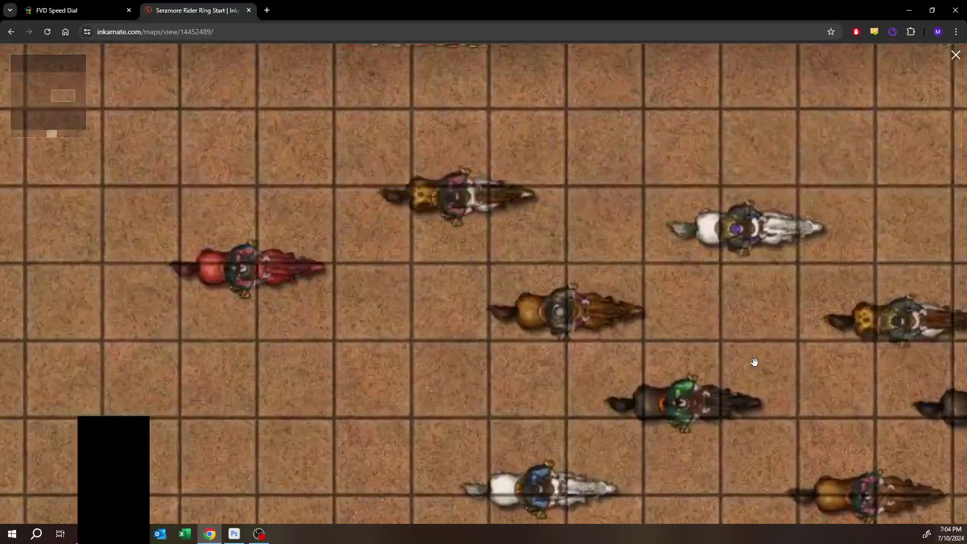
drag(725, 348, 565, 270)
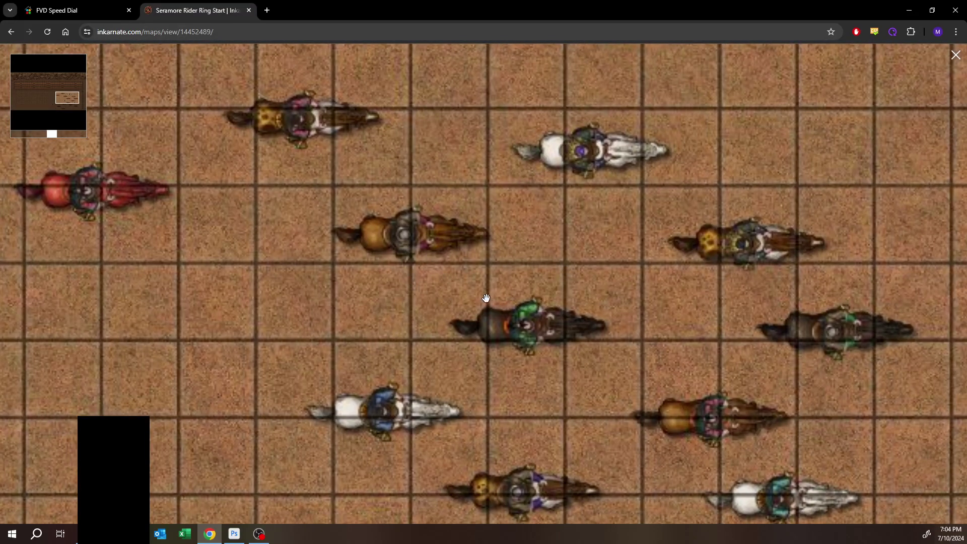
drag(643, 345, 477, 268)
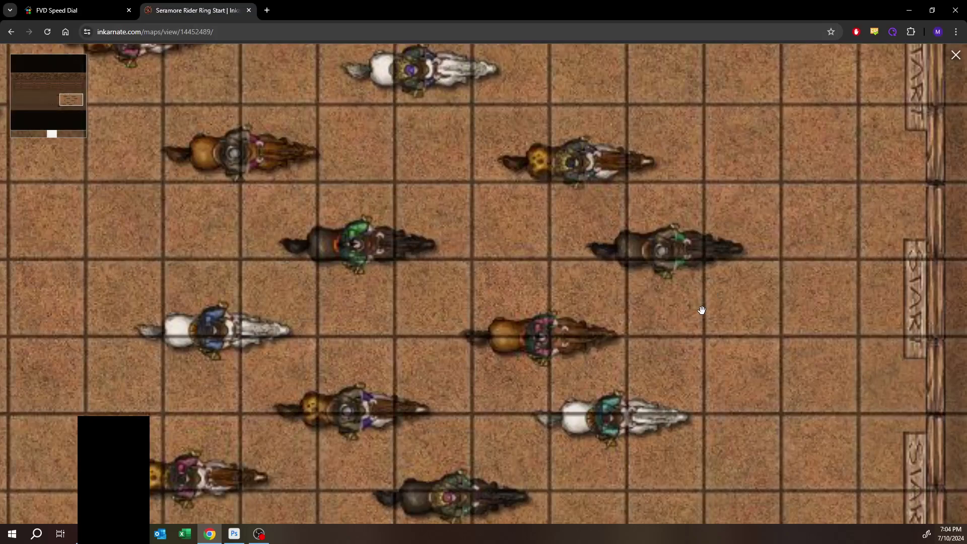
drag(388, 358, 474, 274)
drag(407, 376, 454, 328)
drag(374, 406, 456, 345)
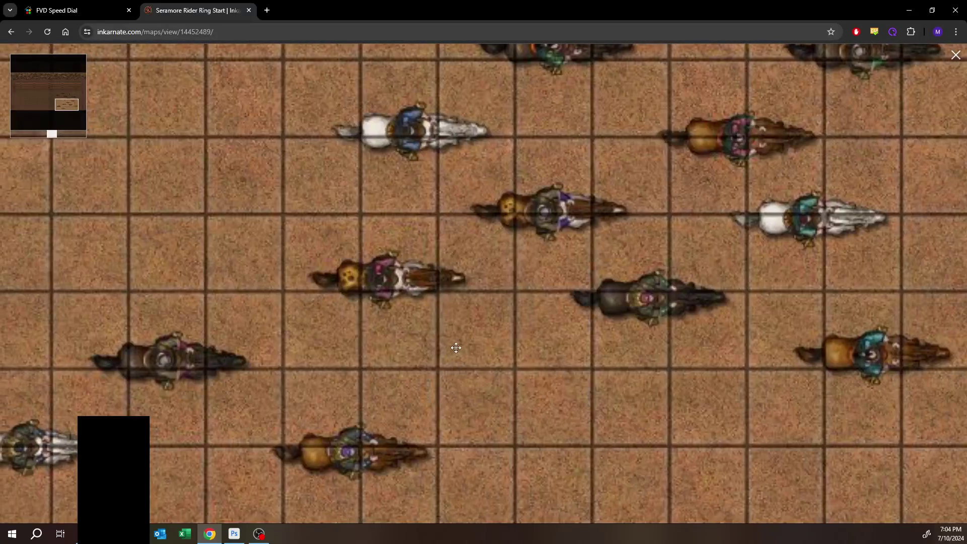
drag(358, 366, 474, 344)
drag(268, 282, 362, 276)
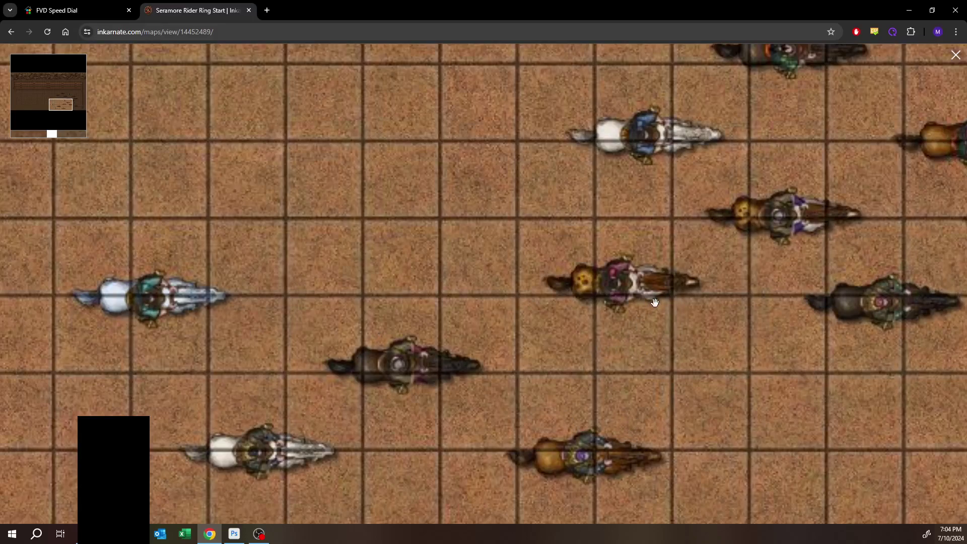
drag(755, 280, 626, 387)
drag(741, 281, 580, 319)
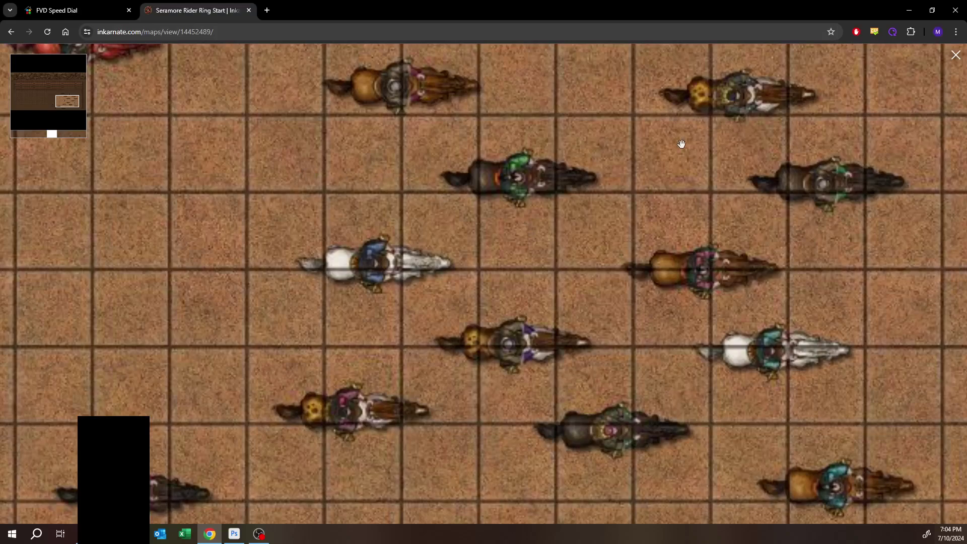
click(955, 55)
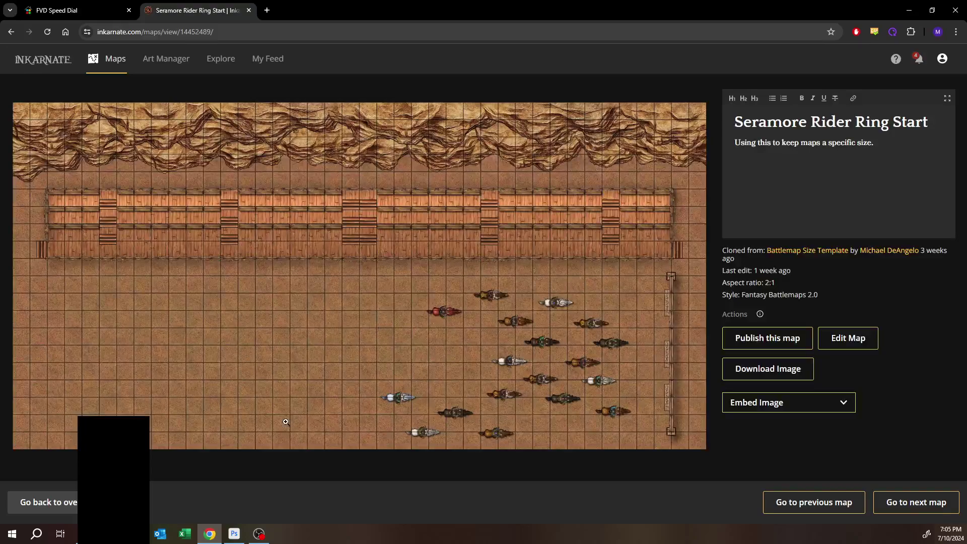
Step: Switch to Photoshop, clear the rectangular selection in spectators.psd, and look over the spectators and riders
click(244, 533)
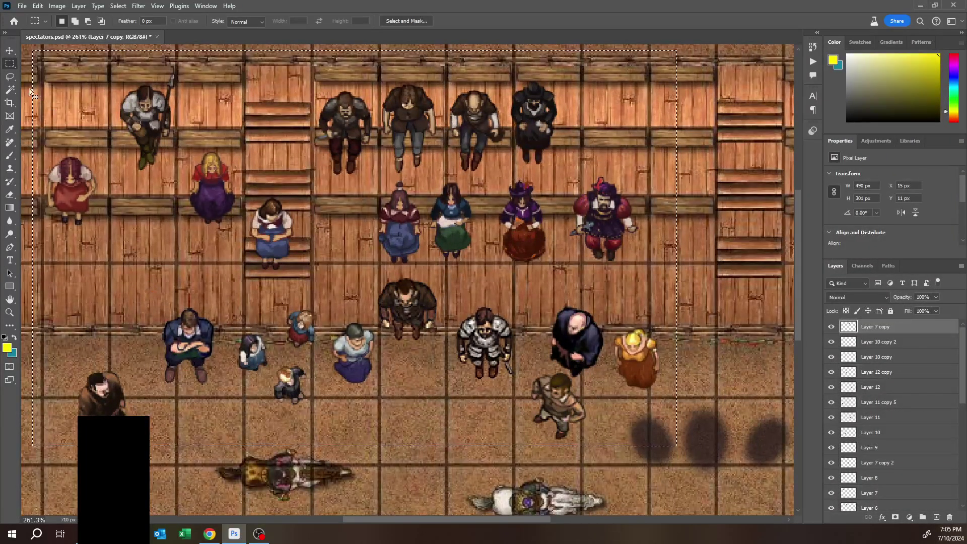
click(67, 459)
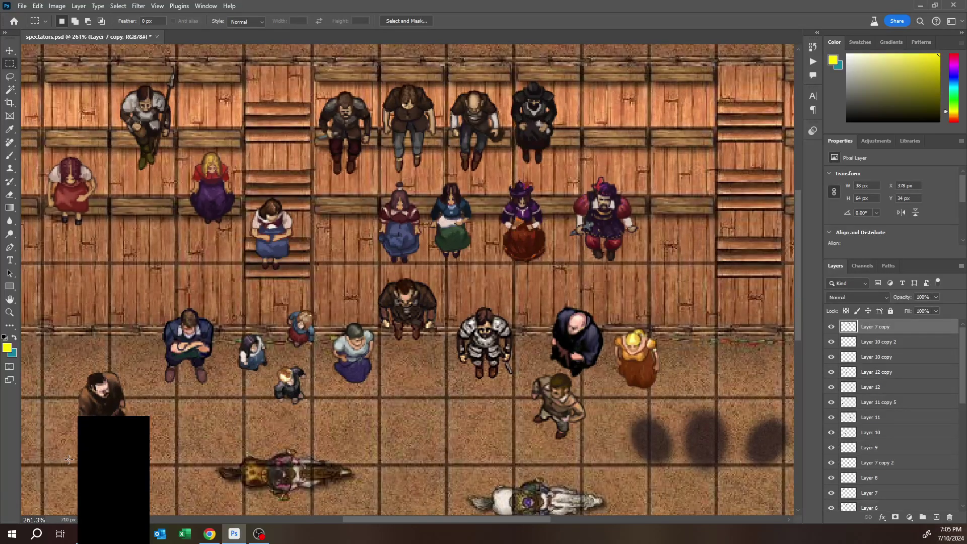
scroll(166, 438, down, 5)
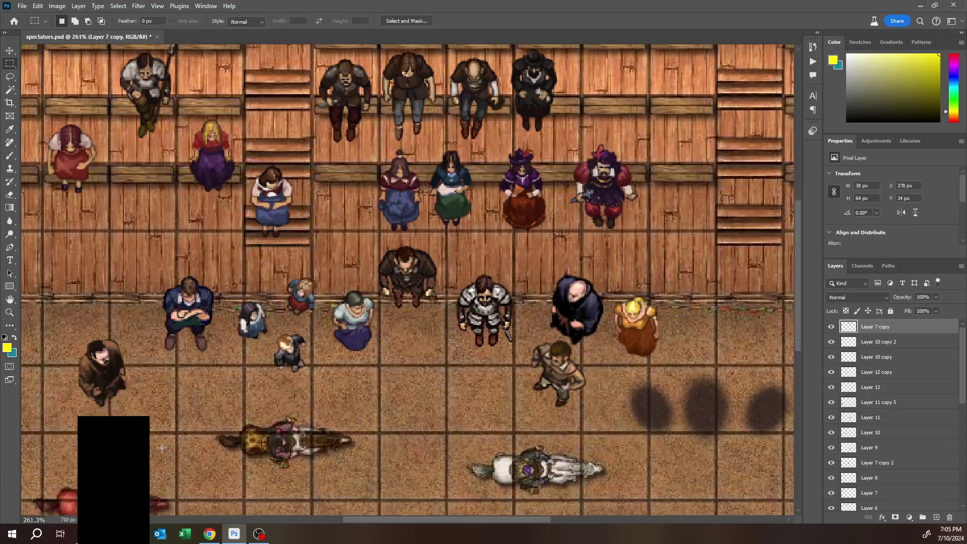
scroll(186, 427, down, 2)
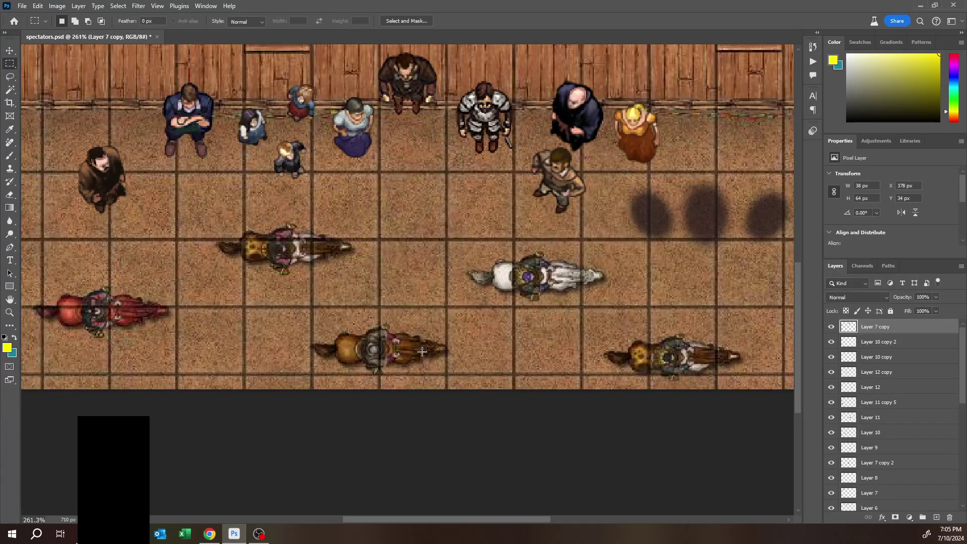
scroll(448, 348, up, 4)
scroll(343, 355, up, 5)
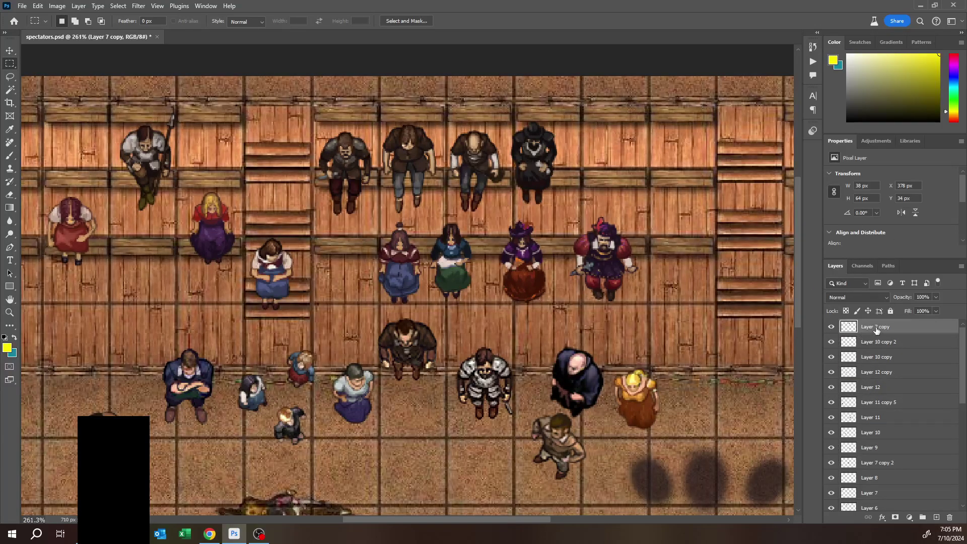
Step: Check which figure Layer 7 copy holds by toggling its visibility, and rename the layer Priest
click(832, 326)
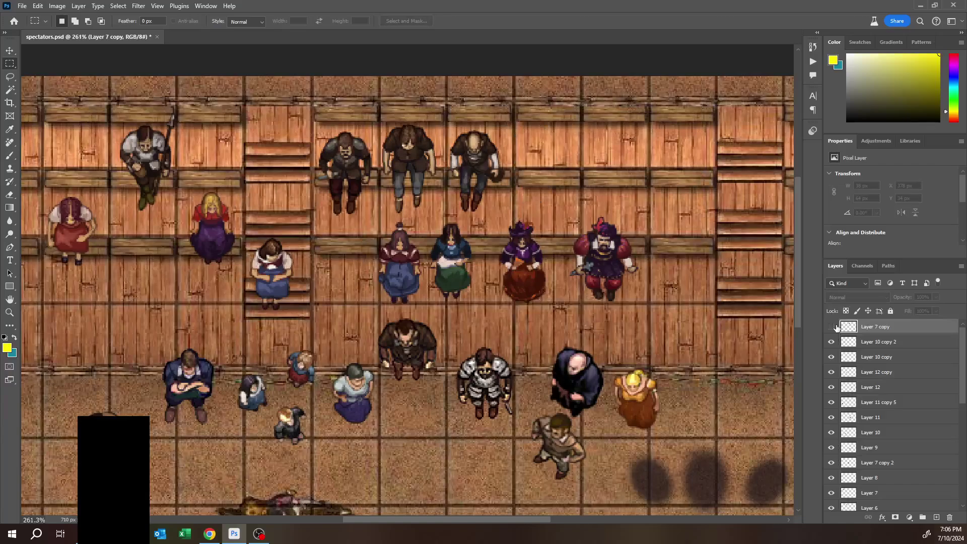
click(832, 326)
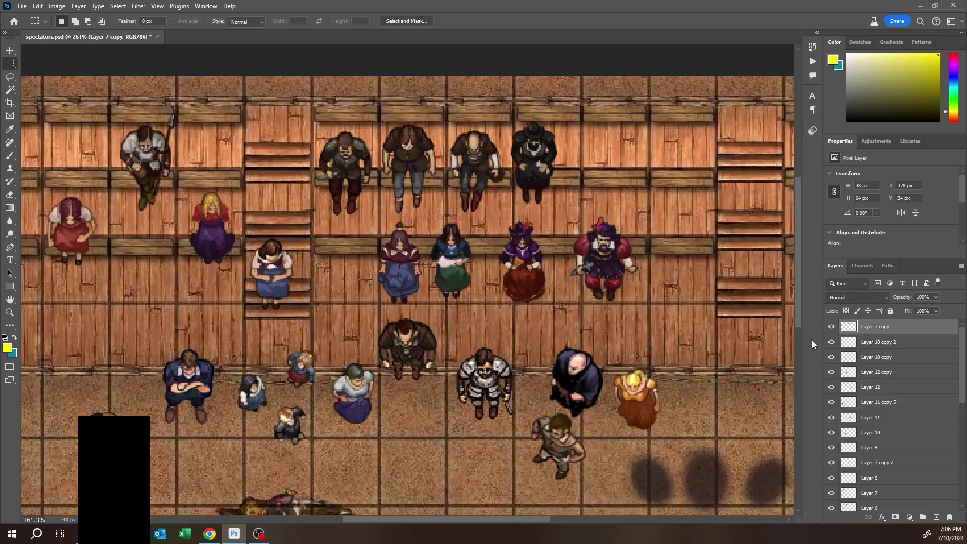
double_click(874, 328)
text(Priest)
key(Return)
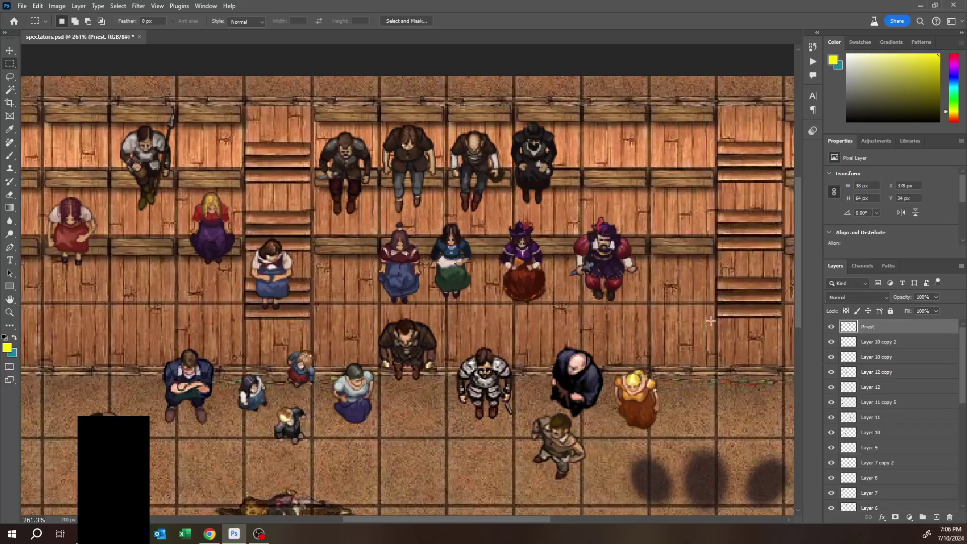
Step: Duplicate the Priest layer into a new document
click(10, 50)
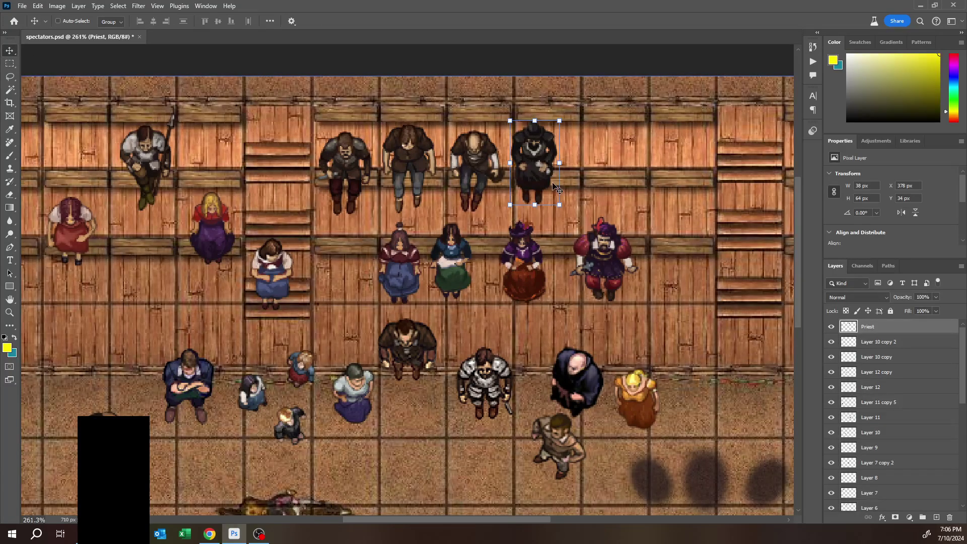
right_click(863, 327)
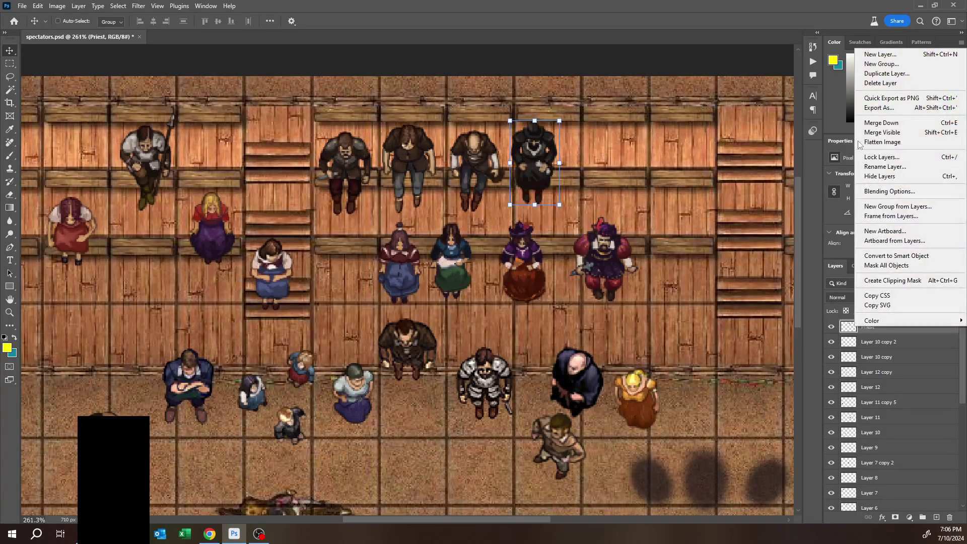
click(887, 74)
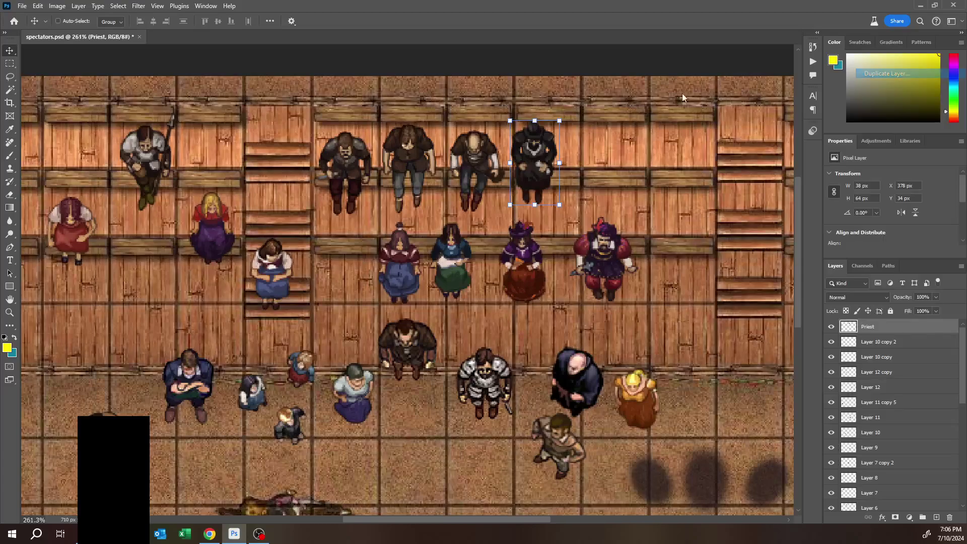
click(174, 358)
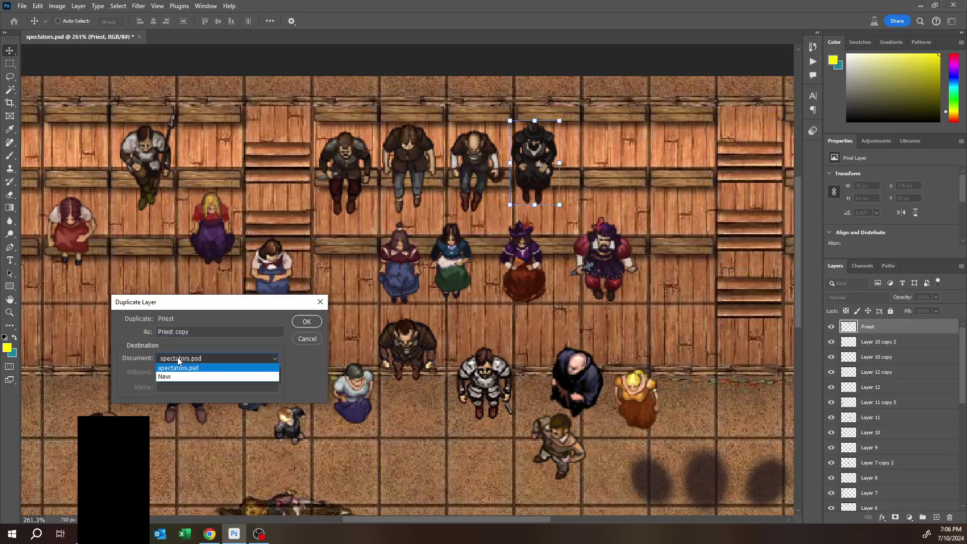
click(171, 376)
click(308, 323)
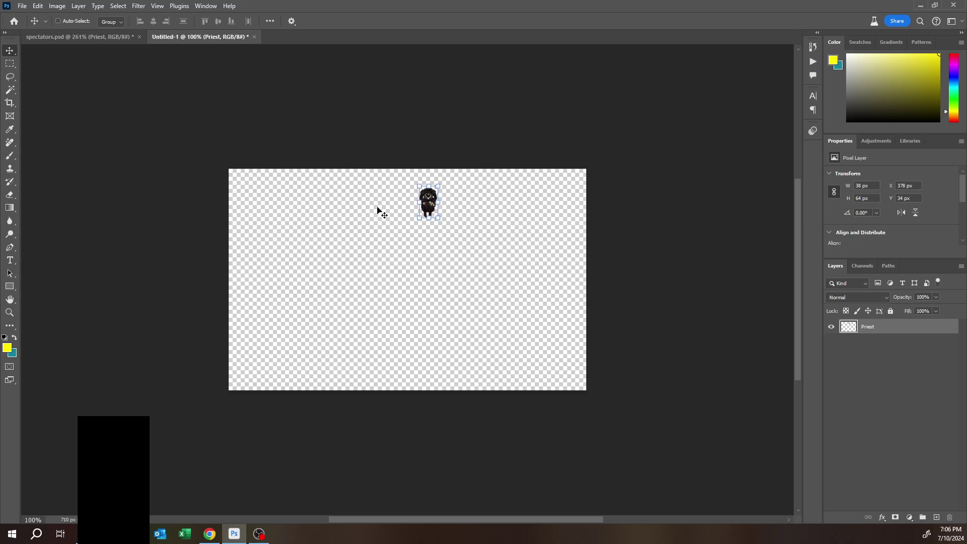
Step: Crop the new document tightly around the priest figure, to a canvas about 42 px wide
click(6, 106)
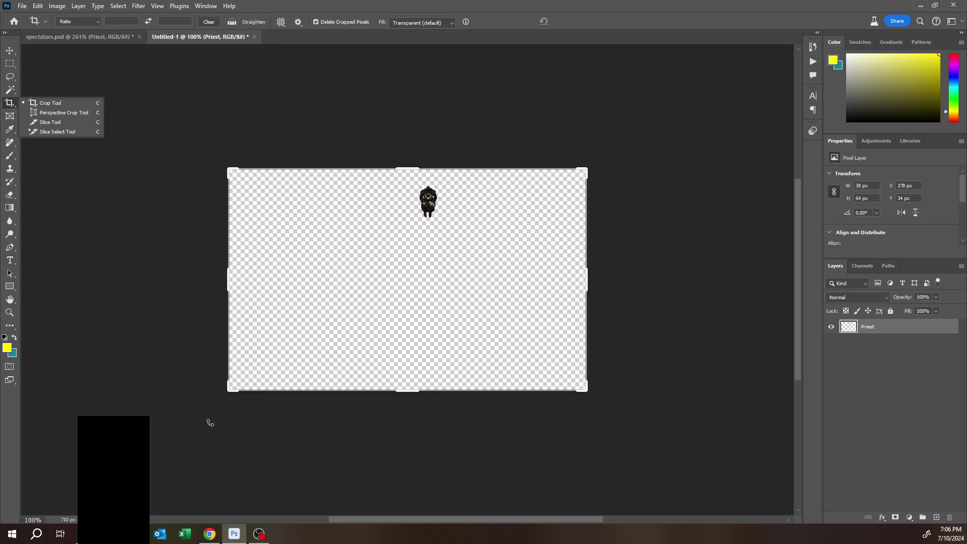
drag(234, 389, 325, 306)
drag(495, 255, 419, 262)
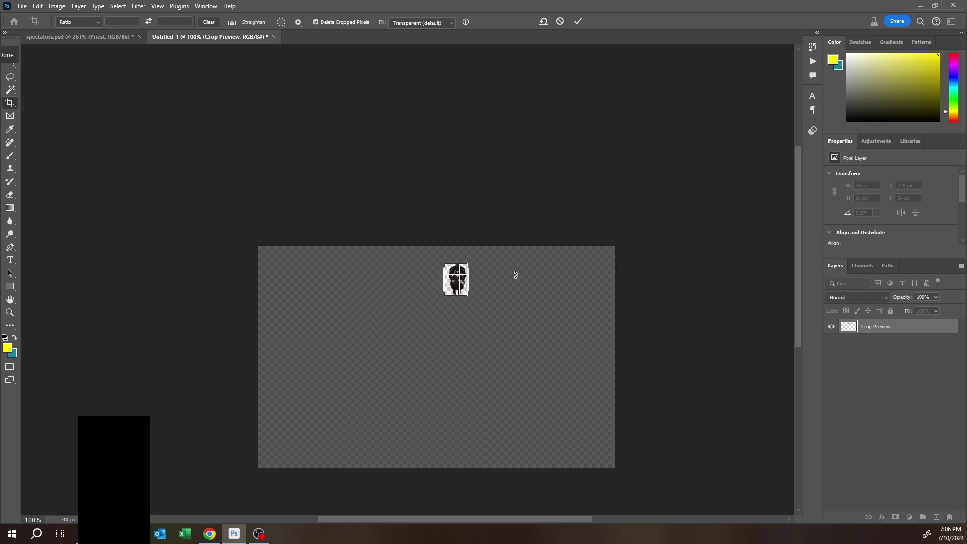
scroll(515, 275, up, 10)
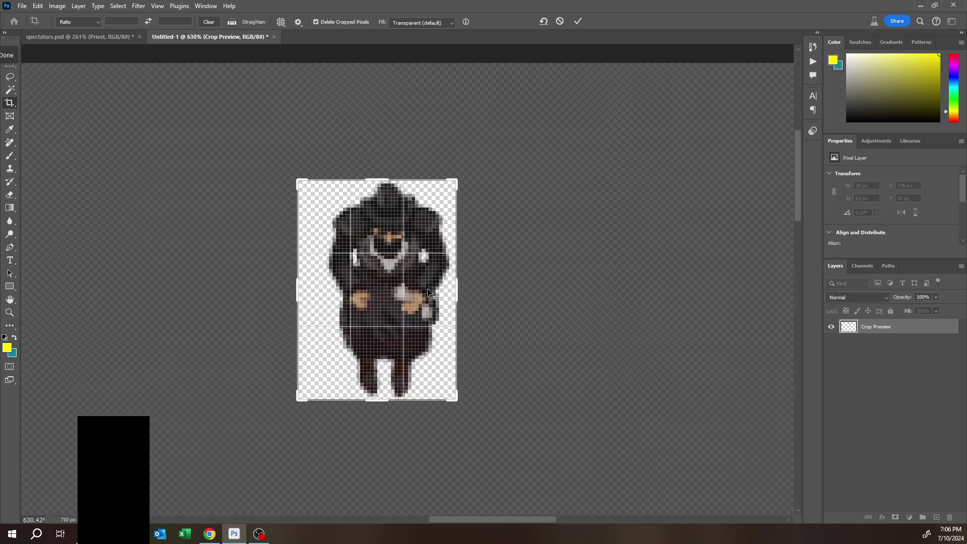
scroll(428, 292, up, 2)
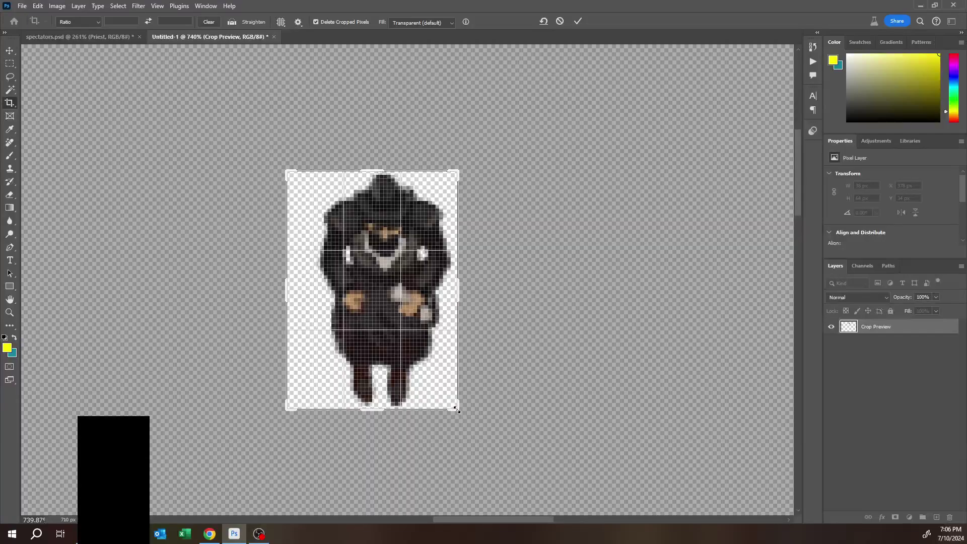
drag(453, 408, 460, 409)
drag(286, 292, 304, 291)
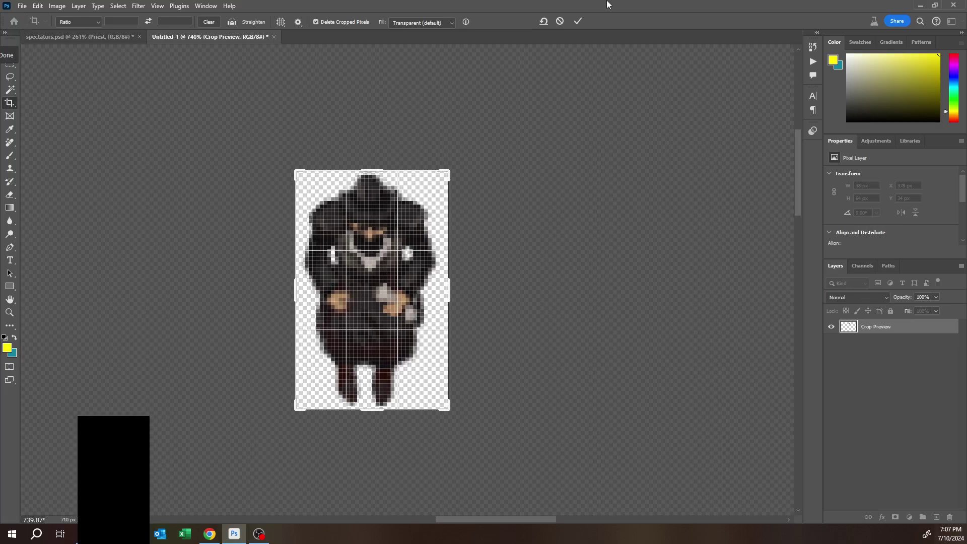
click(579, 21)
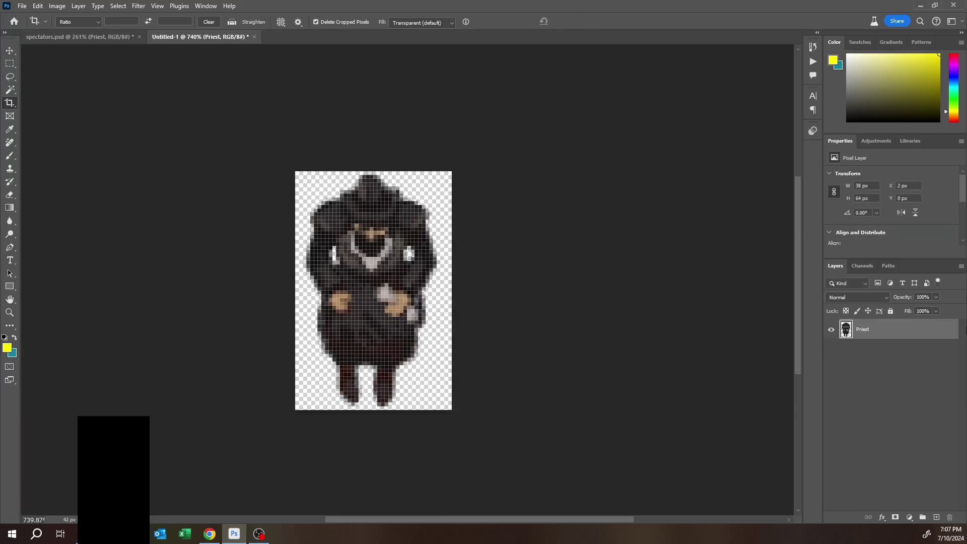
click(9, 50)
drag(366, 256, 367, 254)
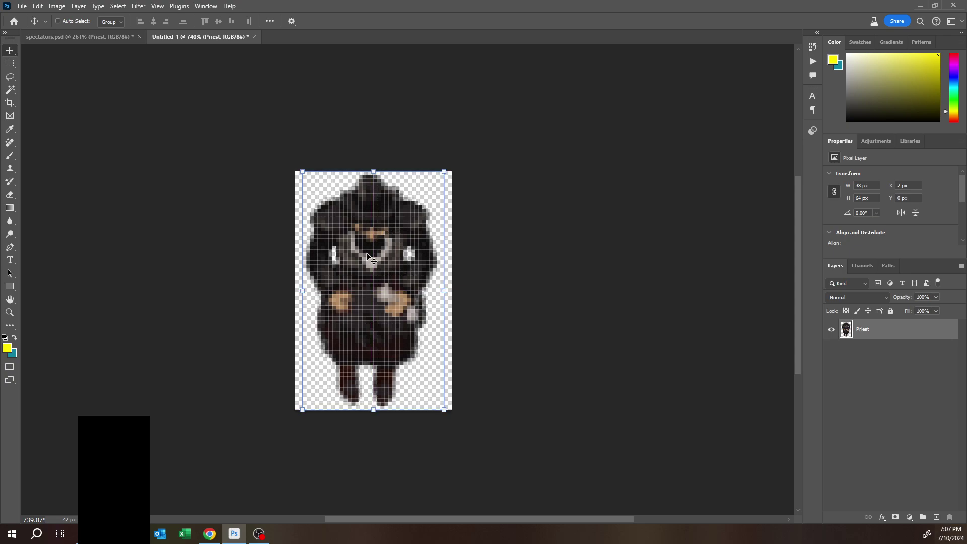
click(10, 64)
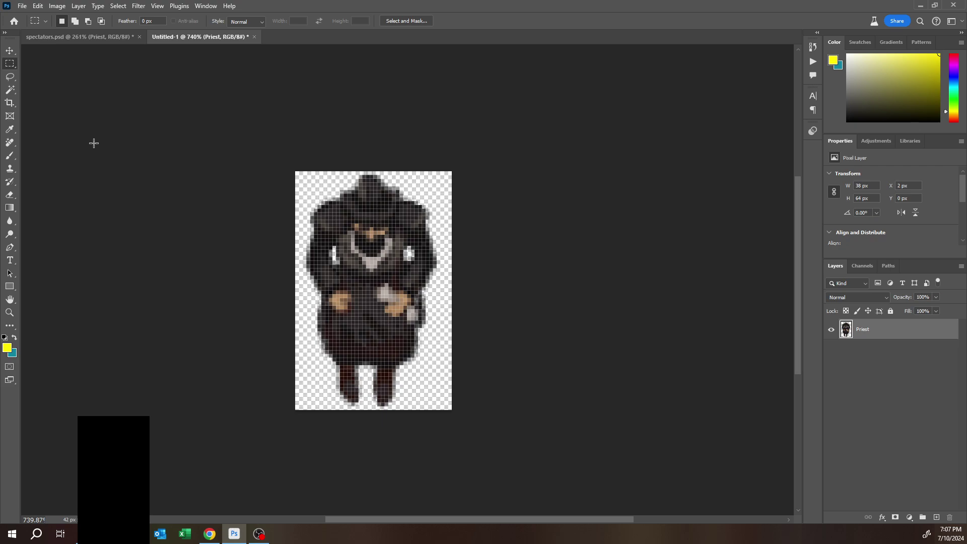
Step: Start saving a copy of the priest document in the ! Tellest Original folder under Battlemaps, Inkarnate Stamps
click(20, 7)
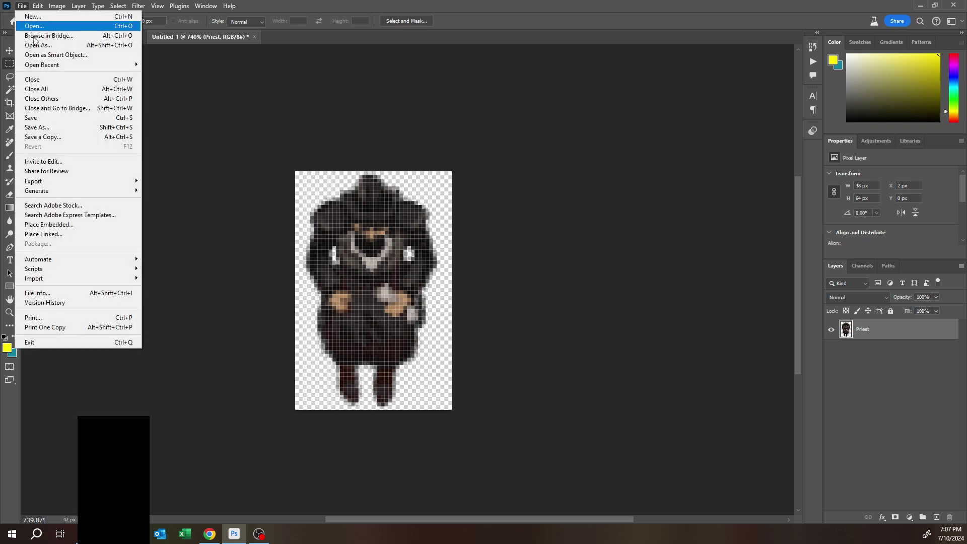
click(66, 137)
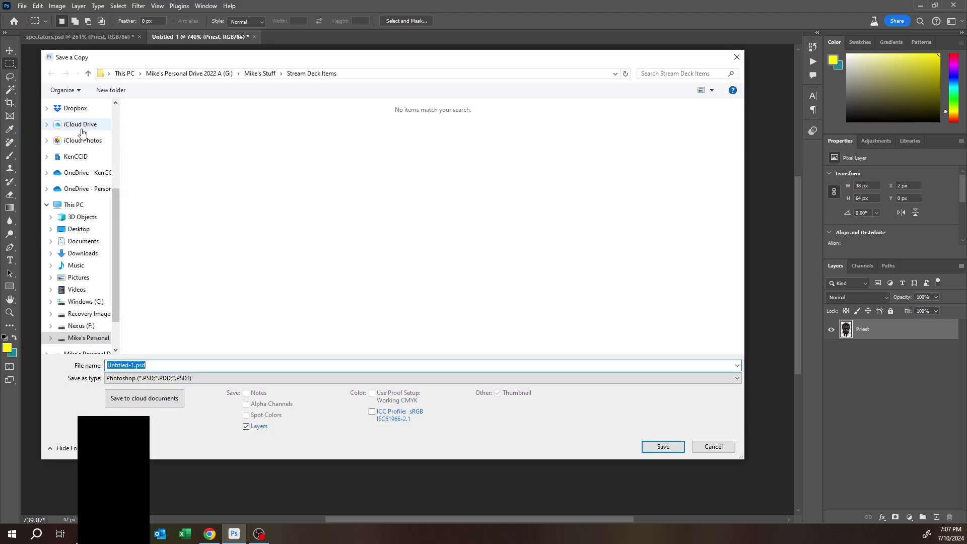
scroll(86, 161, up, 5)
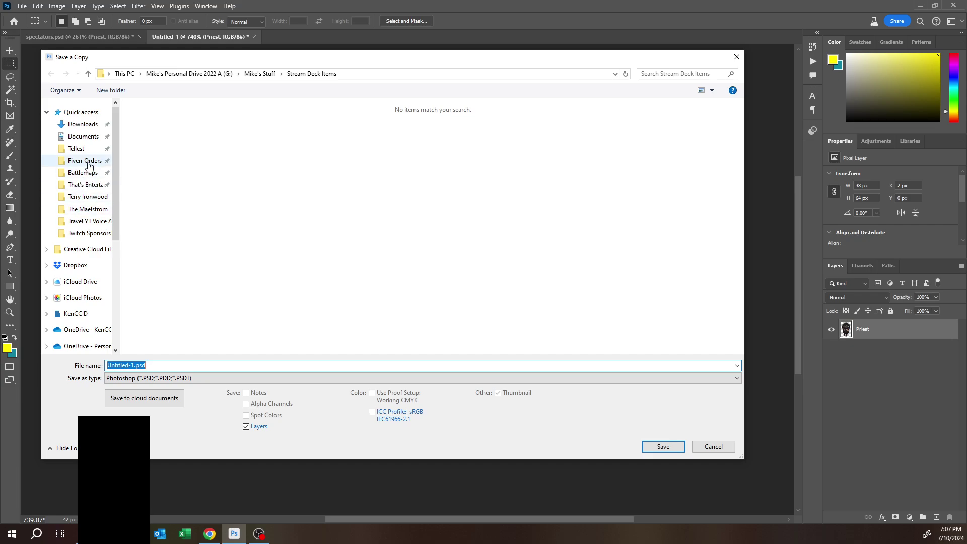
click(84, 173)
scroll(175, 228, down, 8)
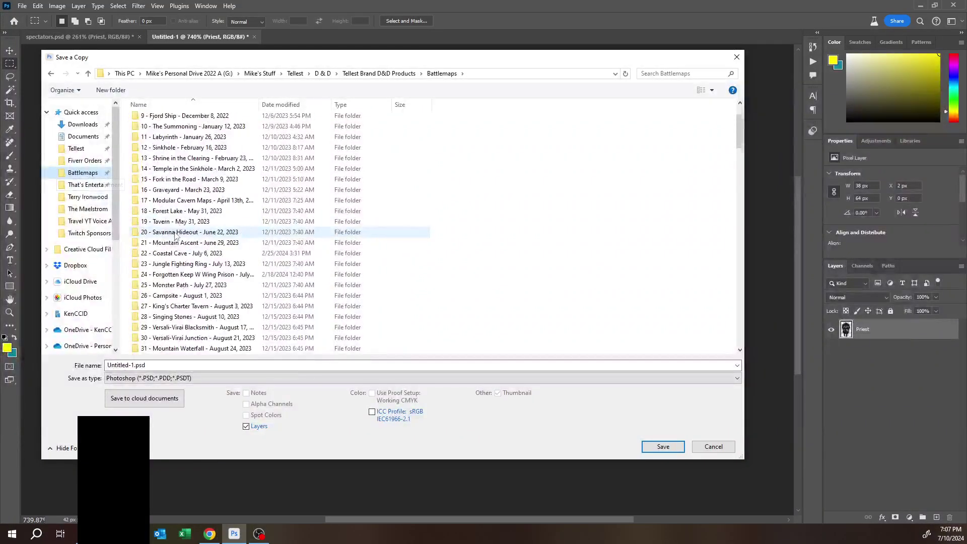
scroll(175, 228, down, 5)
drag(740, 180, 741, 323)
double_click(169, 179)
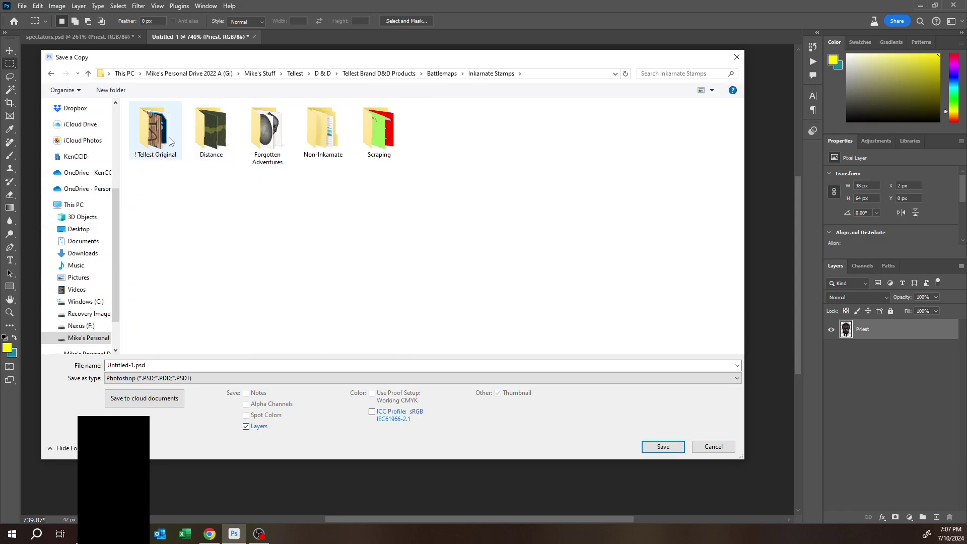
double_click(169, 141)
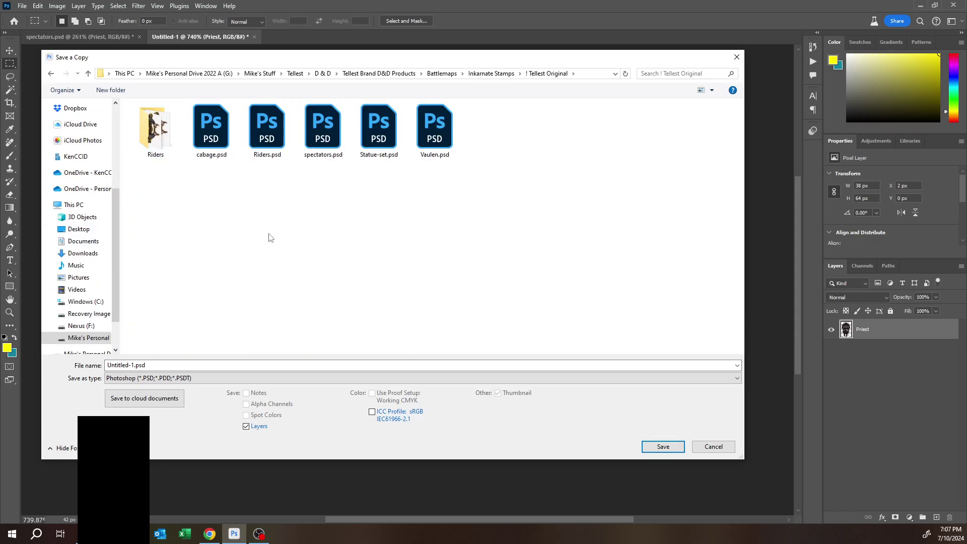
Step: Save the copy in PNG format as Priest Small.png, accepting the PNG format options
click(122, 379)
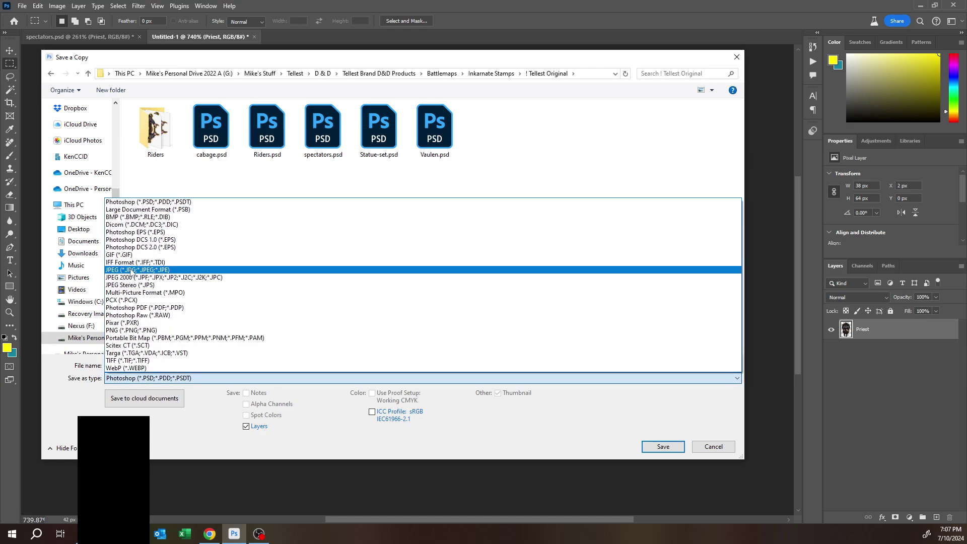
click(131, 330)
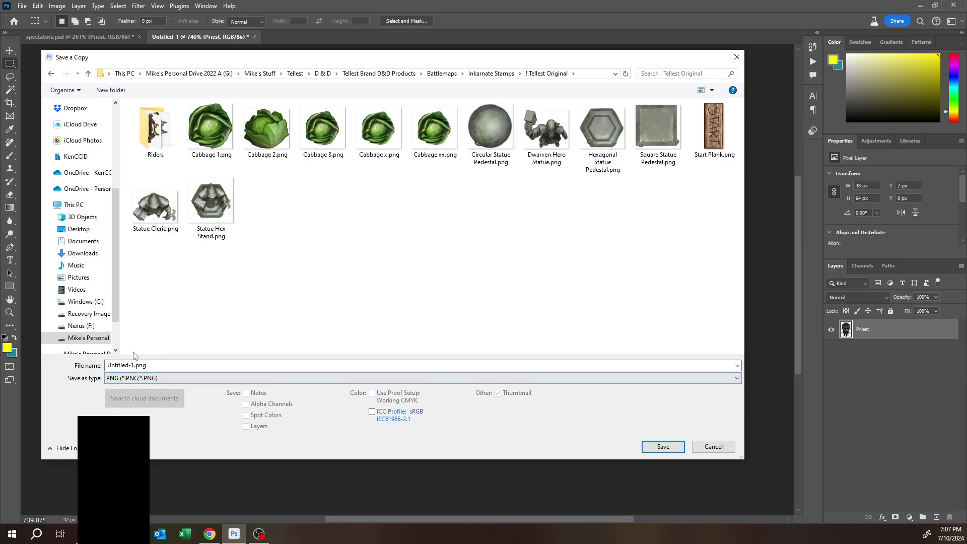
click(142, 365)
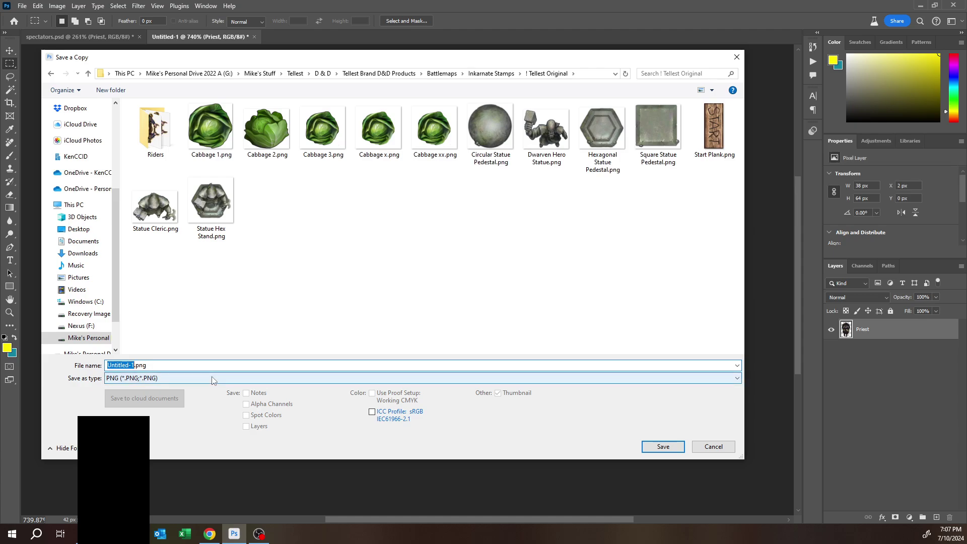
text(Priest 1)
key(Return)
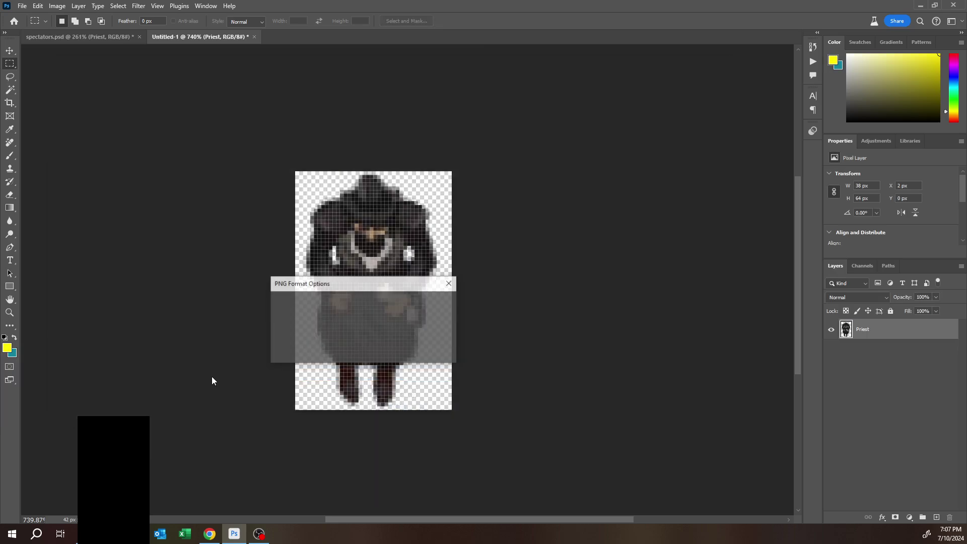
click(410, 303)
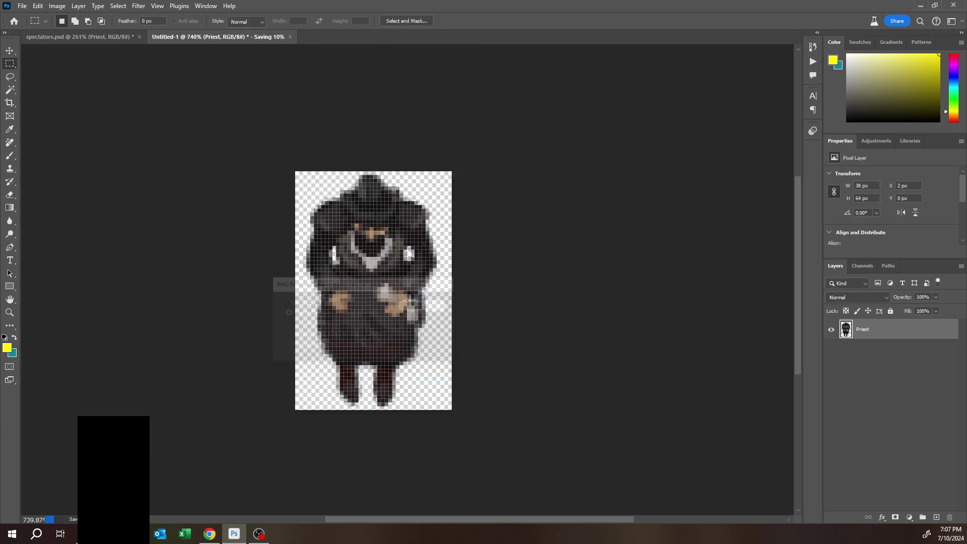
Step: Resize the priest image to 420 px wide and 640 px high with automatic resampling
scroll(358, 287, down, 5)
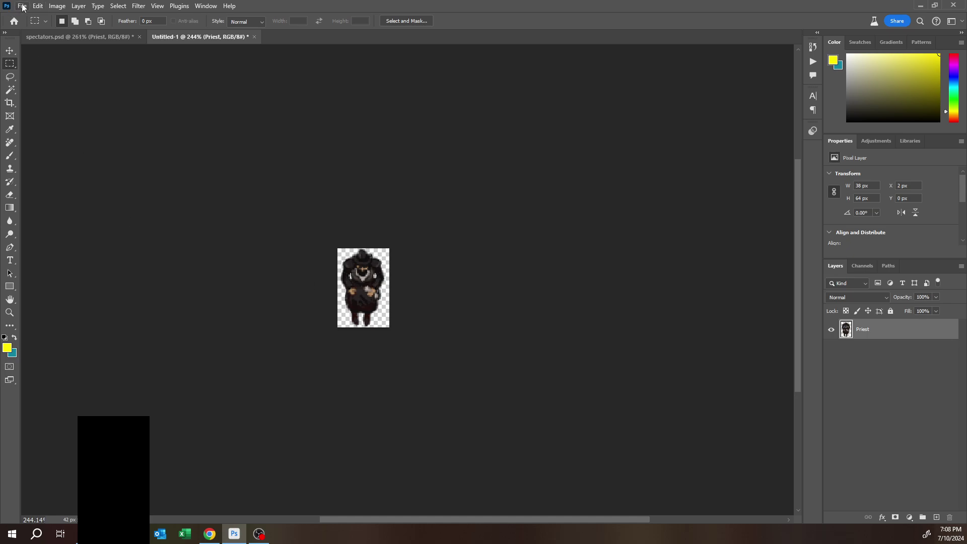
click(57, 6)
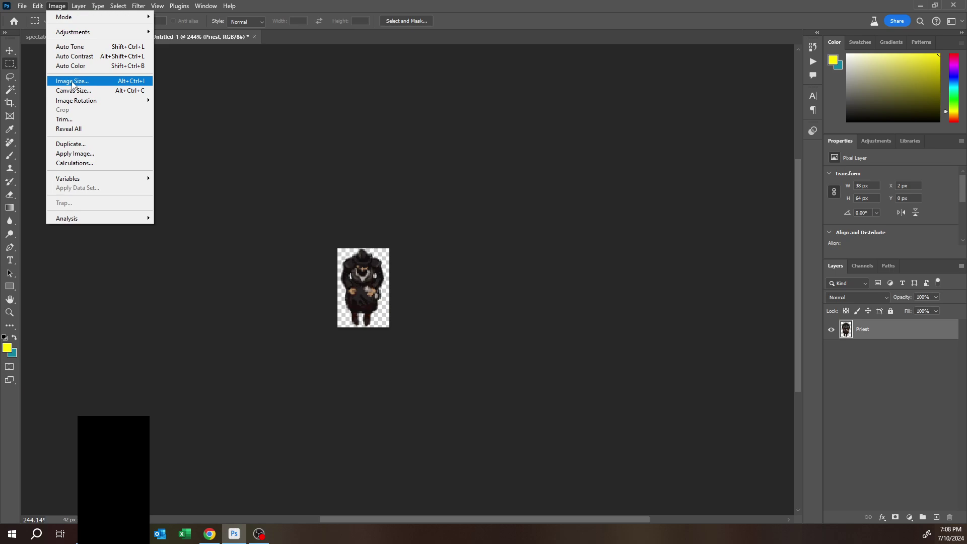
click(73, 81)
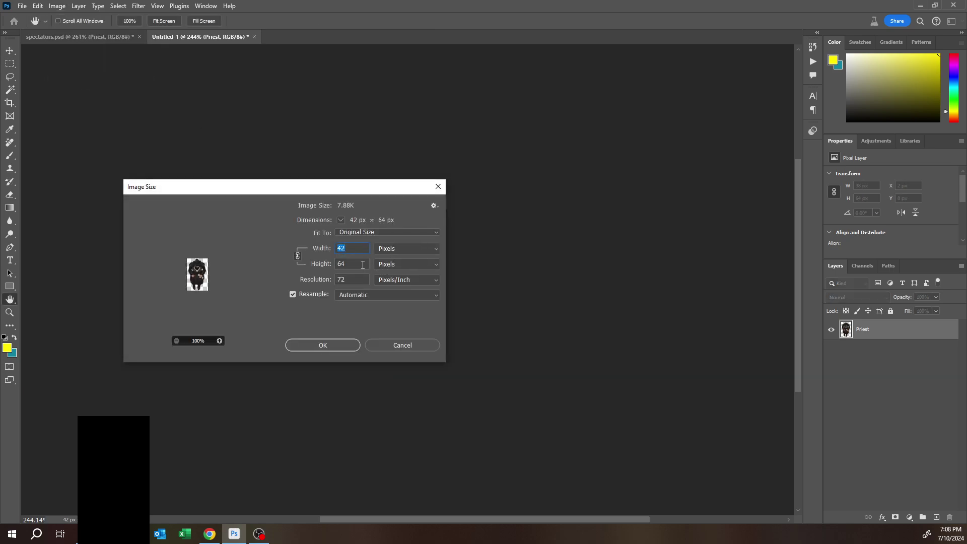
text(0)
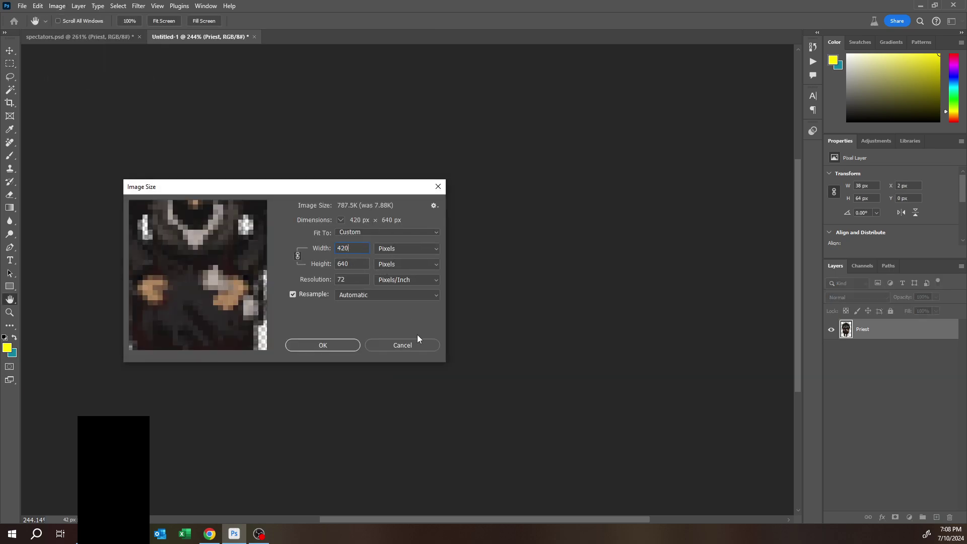
click(329, 346)
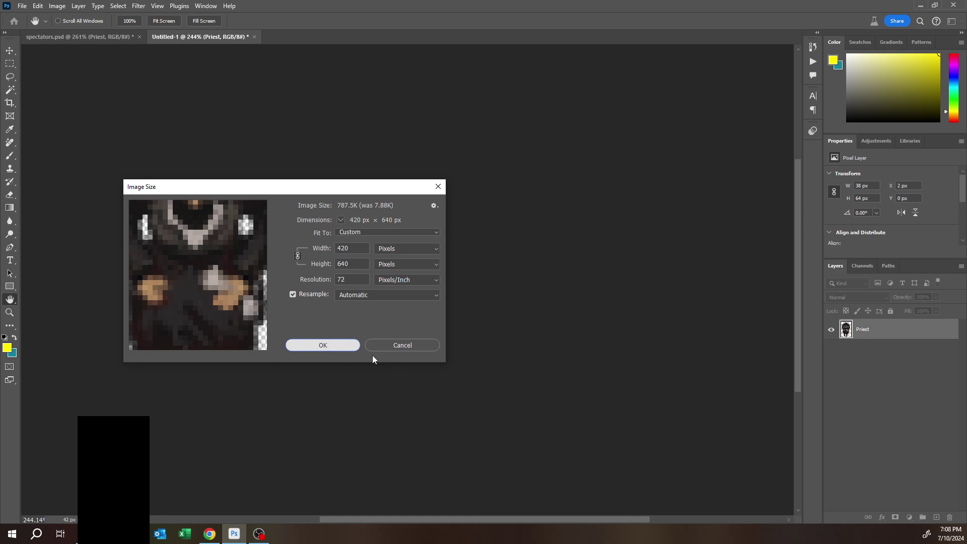
click(317, 350)
scroll(361, 330, down, 3)
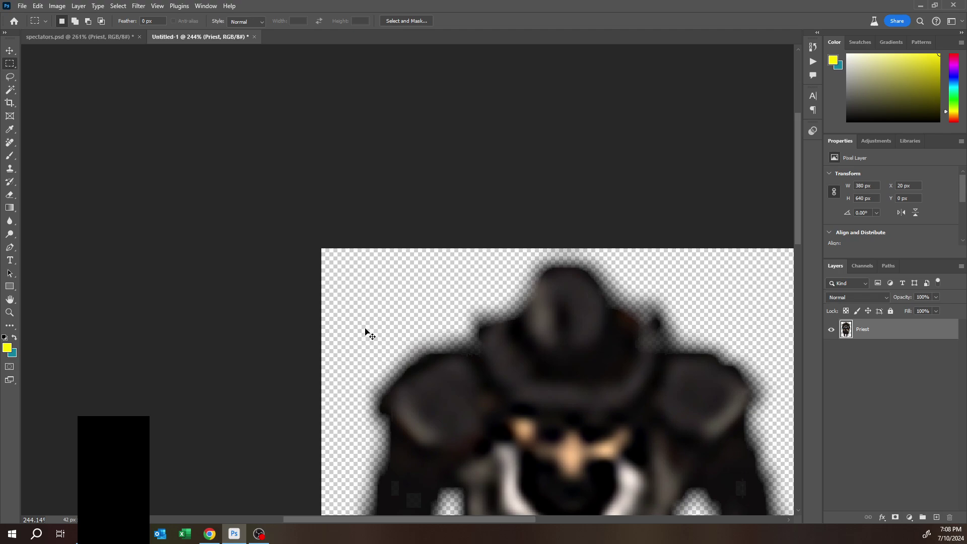
scroll(366, 321, down, 6)
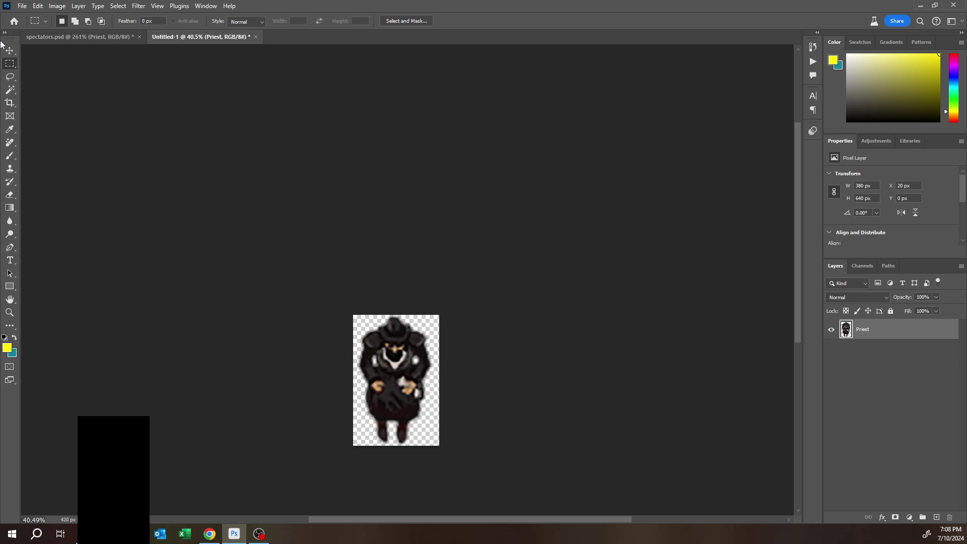
Step: Save a copy of the enlarged priest as Priest Large 1.png in the ! Tellest Original folder, with the large file size option
click(22, 5)
click(76, 138)
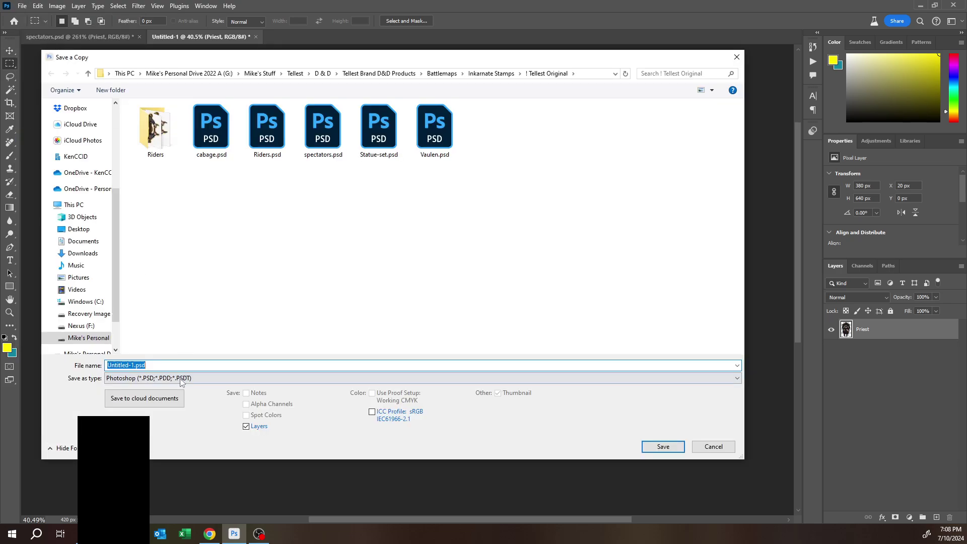
click(181, 381)
click(151, 332)
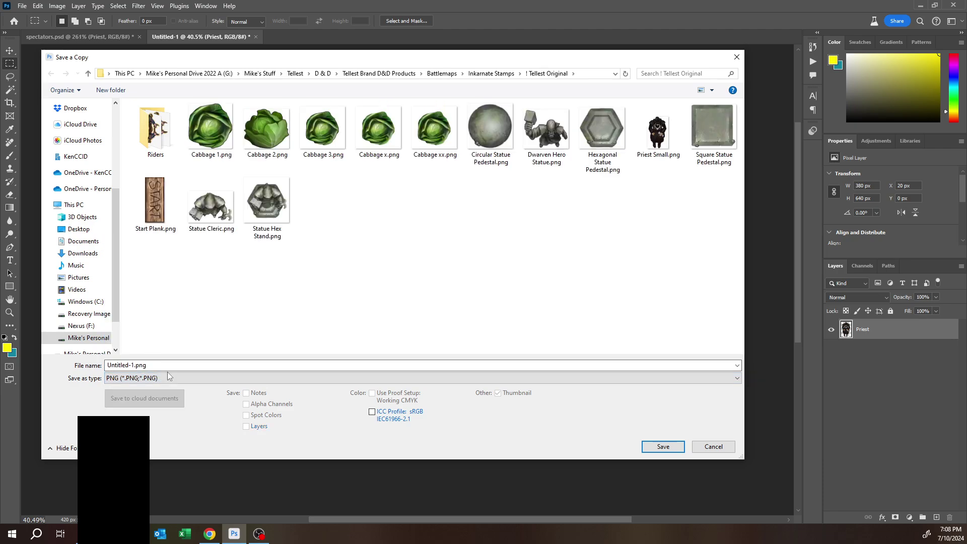
click(663, 156)
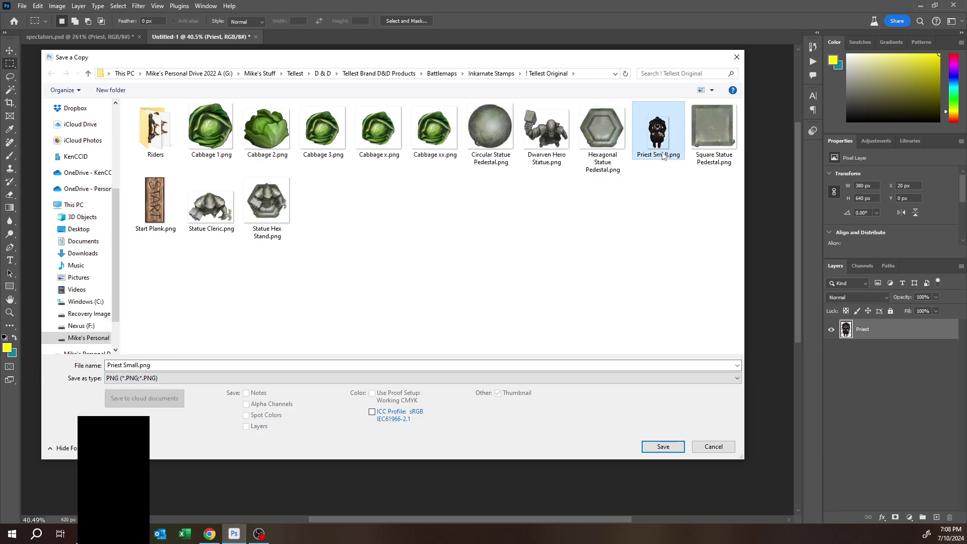
click(135, 364)
click(134, 364)
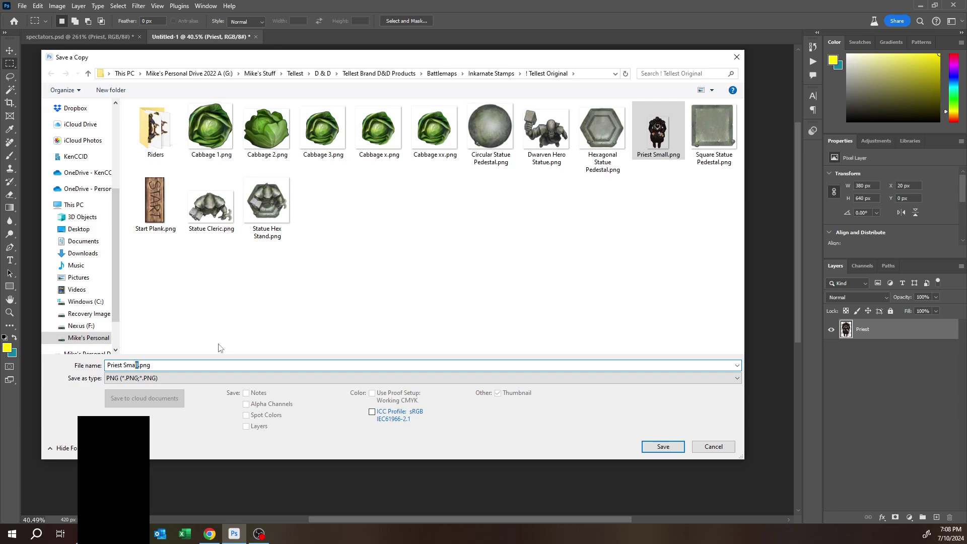
text(Large 1)
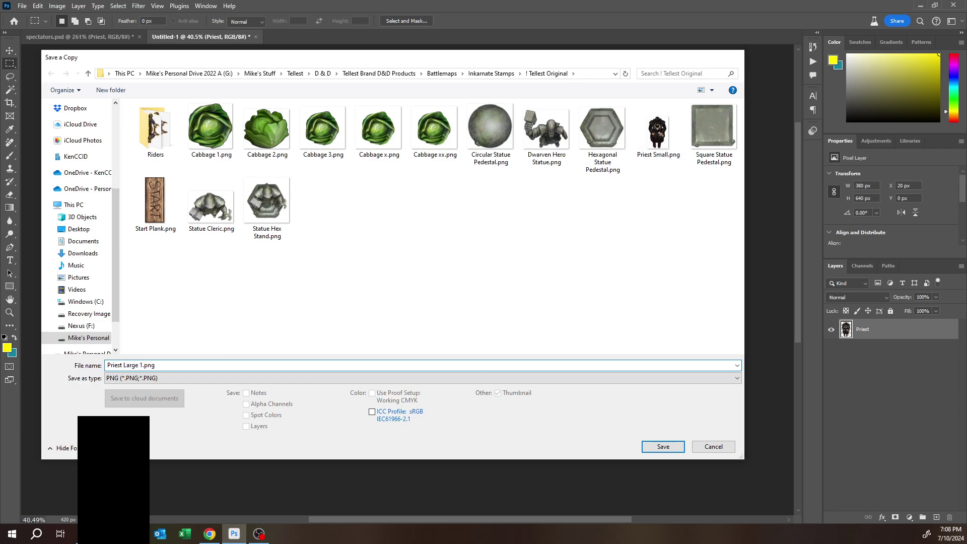
key(Return)
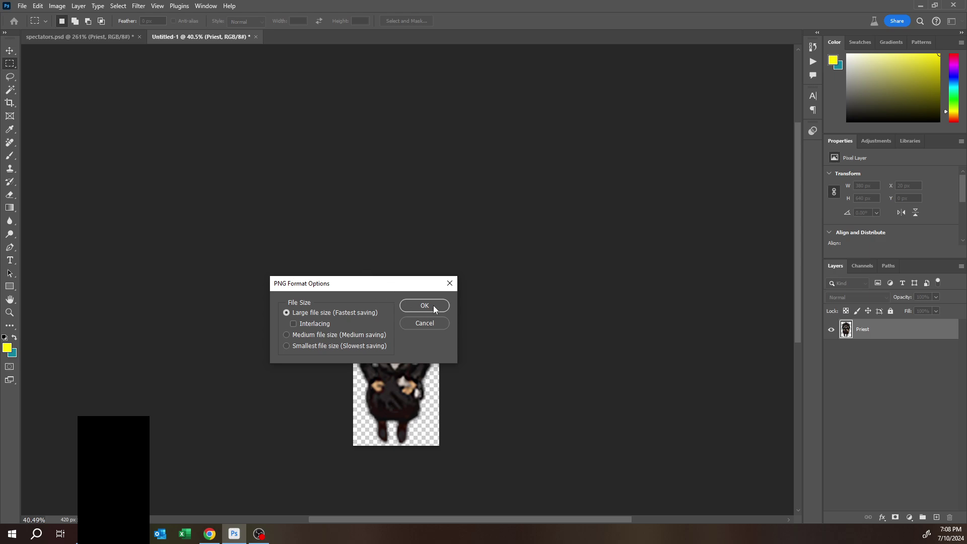
click(433, 306)
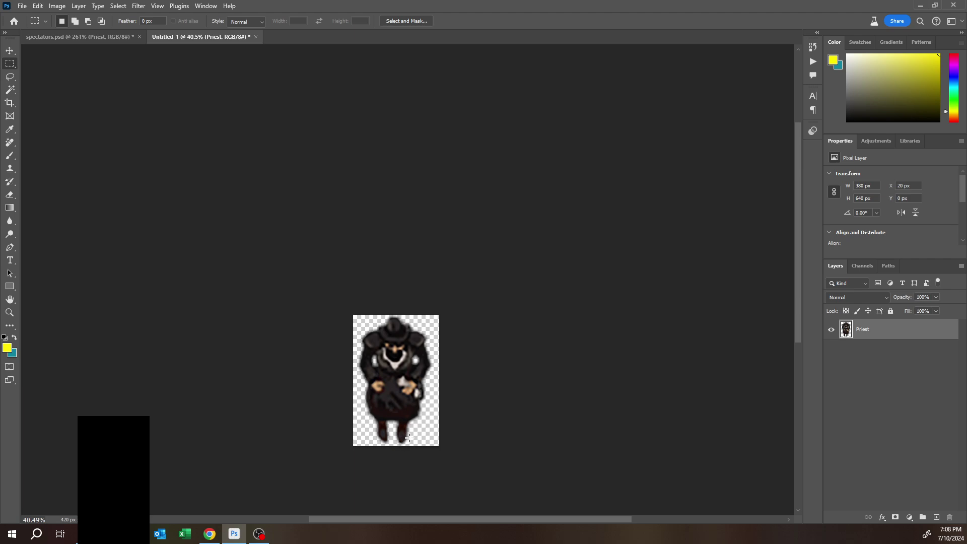
Step: Examine the enlarged priest's edges and details up close and as a whole figure
click(9, 50)
drag(396, 382, 394, 383)
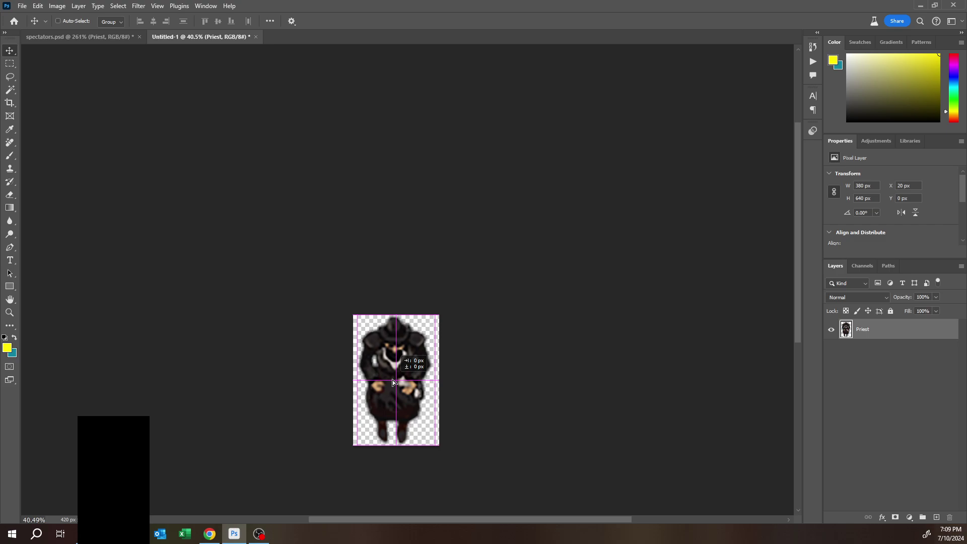
drag(393, 379, 393, 379)
scroll(440, 376, up, 3)
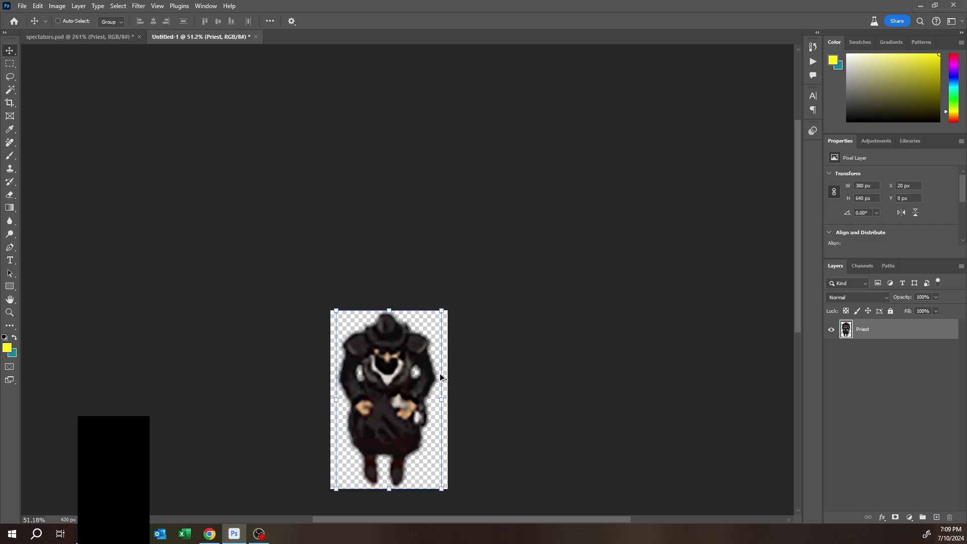
scroll(440, 382, up, 9)
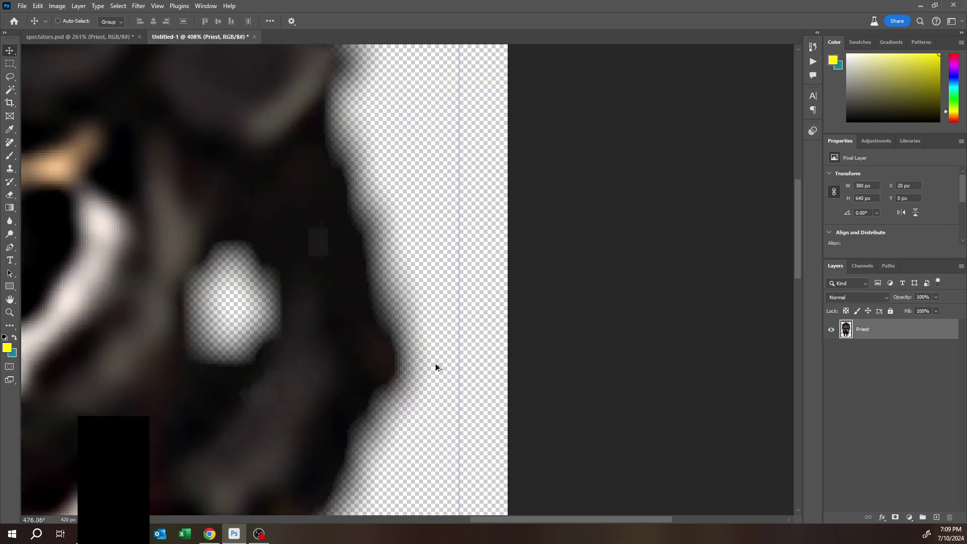
scroll(371, 384, down, 6)
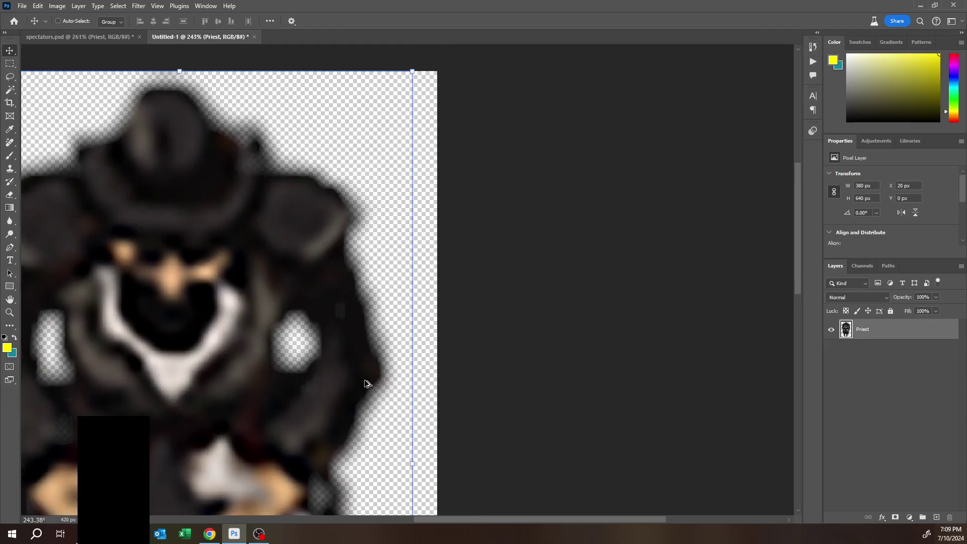
scroll(362, 384, down, 1)
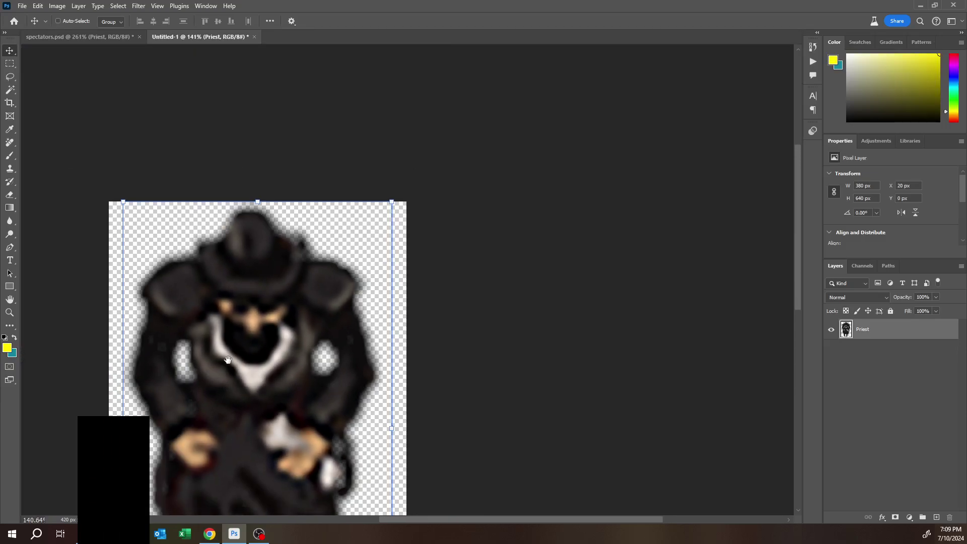
drag(285, 334, 394, 267)
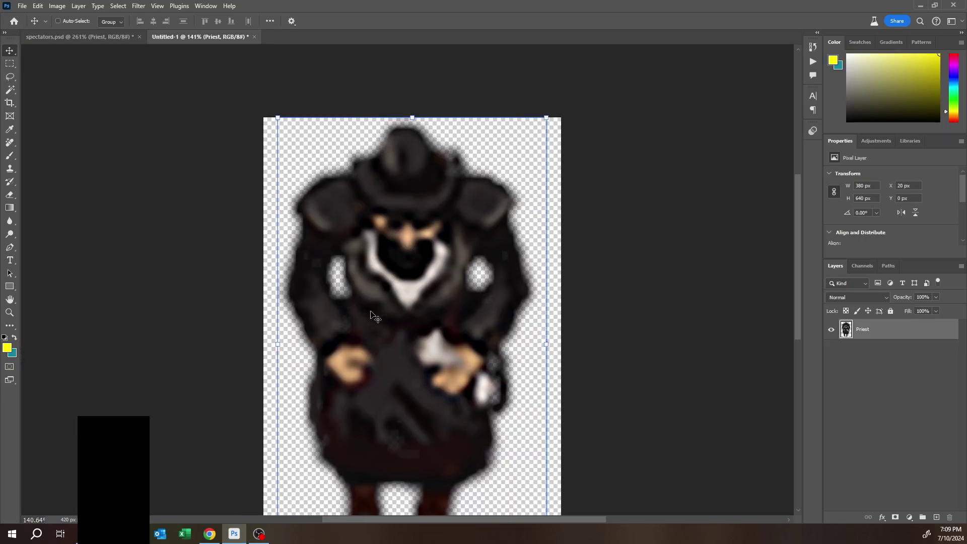
scroll(369, 318, down, 3)
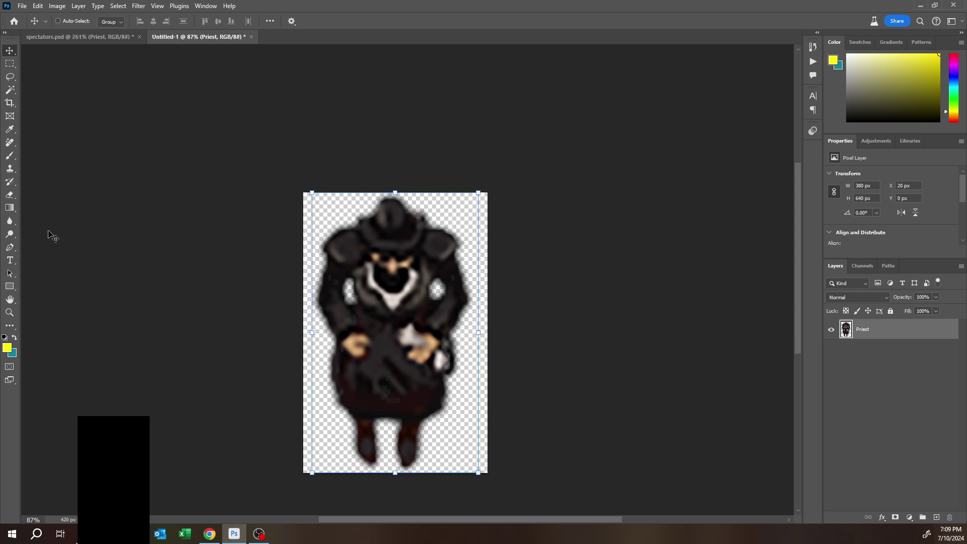
Step: Undo the last enlargement of the priest image
key(ctrl+z)
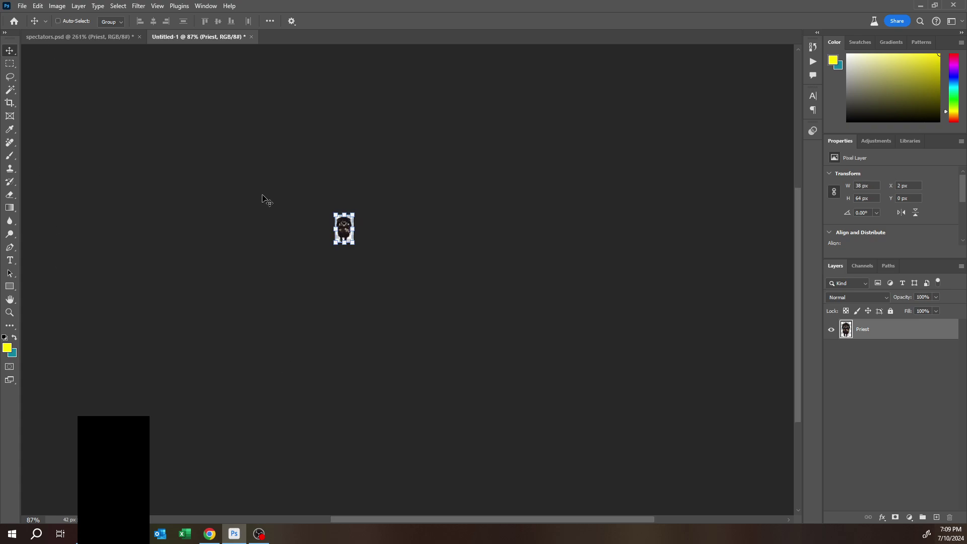
scroll(319, 190, up, 3)
scroll(313, 190, up, 5)
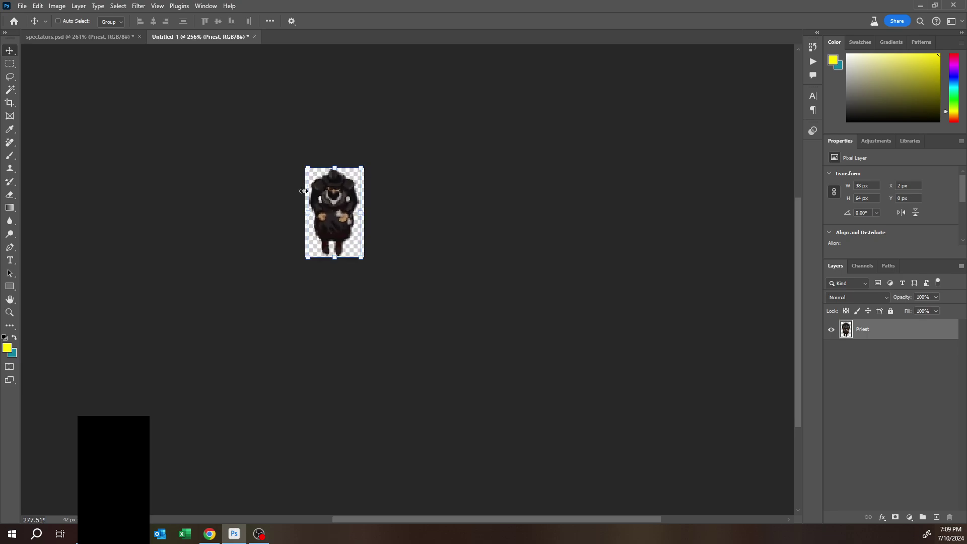
Step: Resize the priest image to 420 px wide and 640 px high with Nearest Neighbor (hard edges) resampling
click(57, 6)
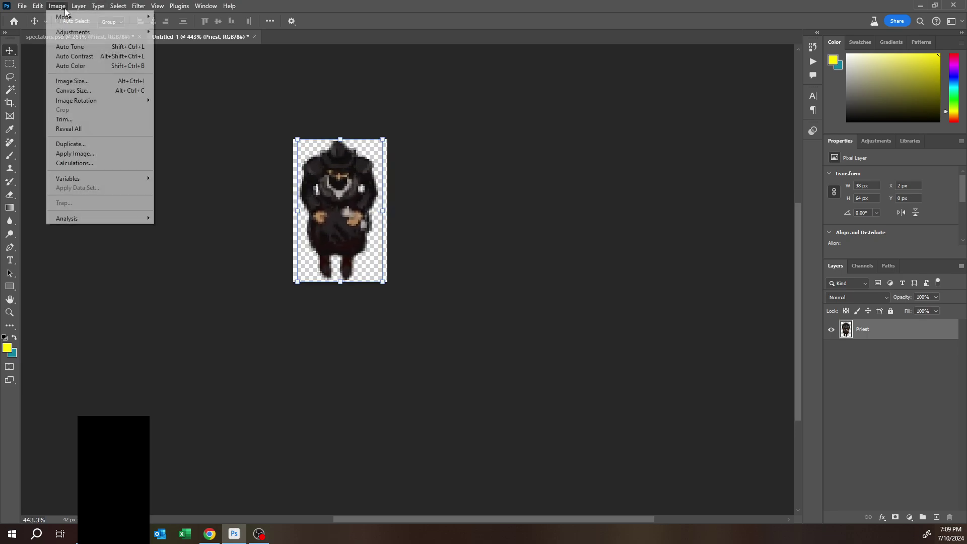
click(78, 82)
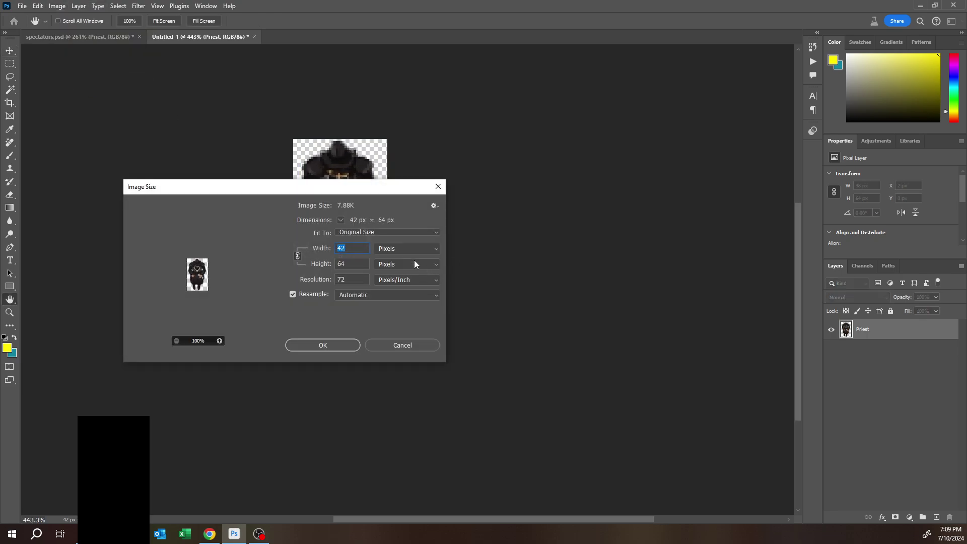
click(362, 296)
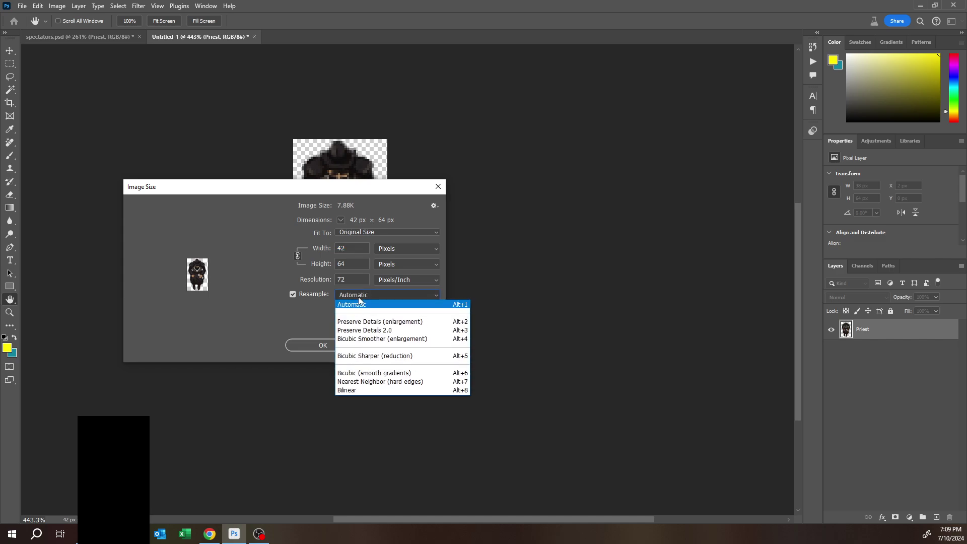
click(373, 381)
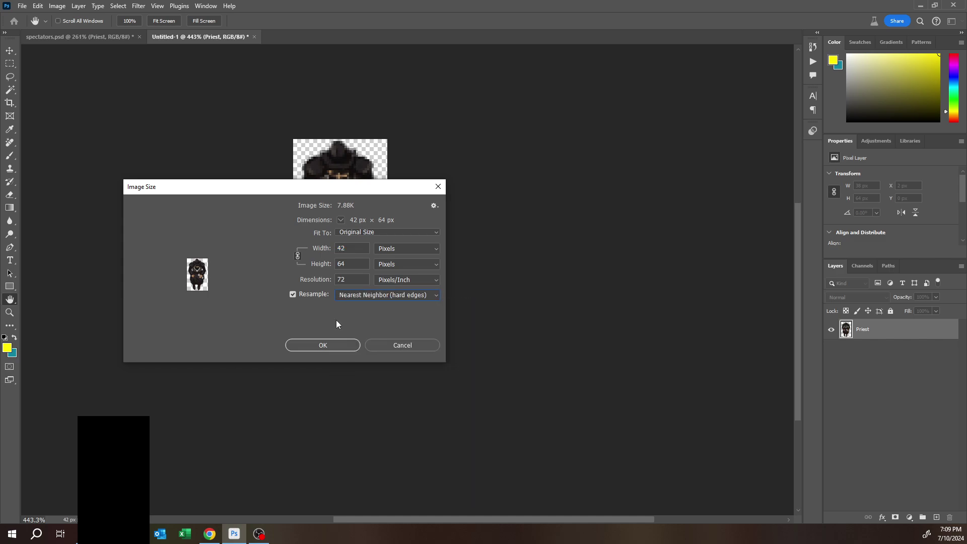
text(0)
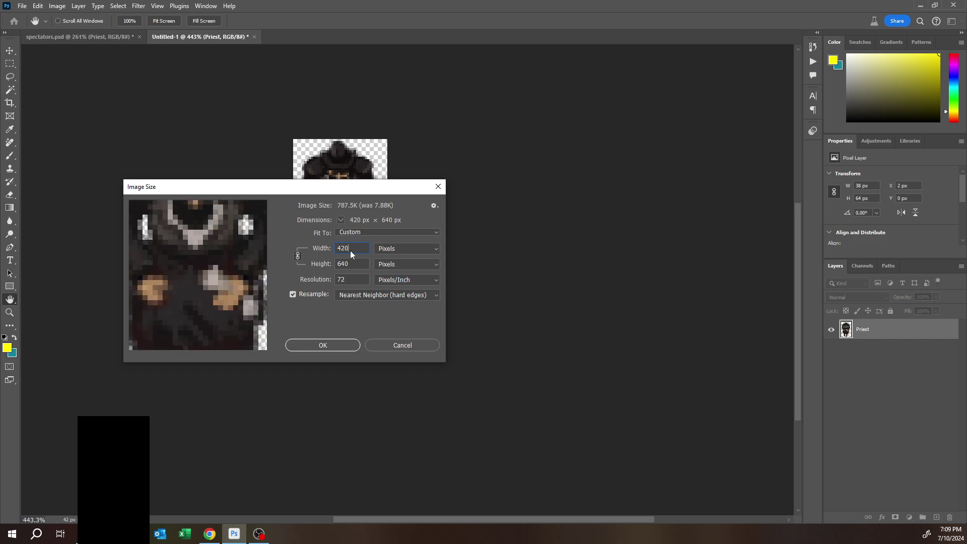
click(324, 346)
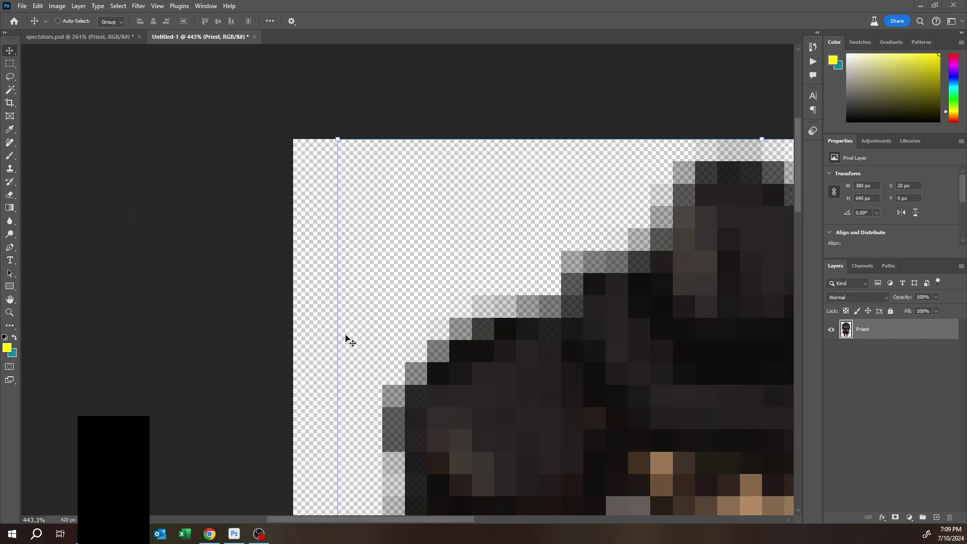
scroll(460, 324, down, 5)
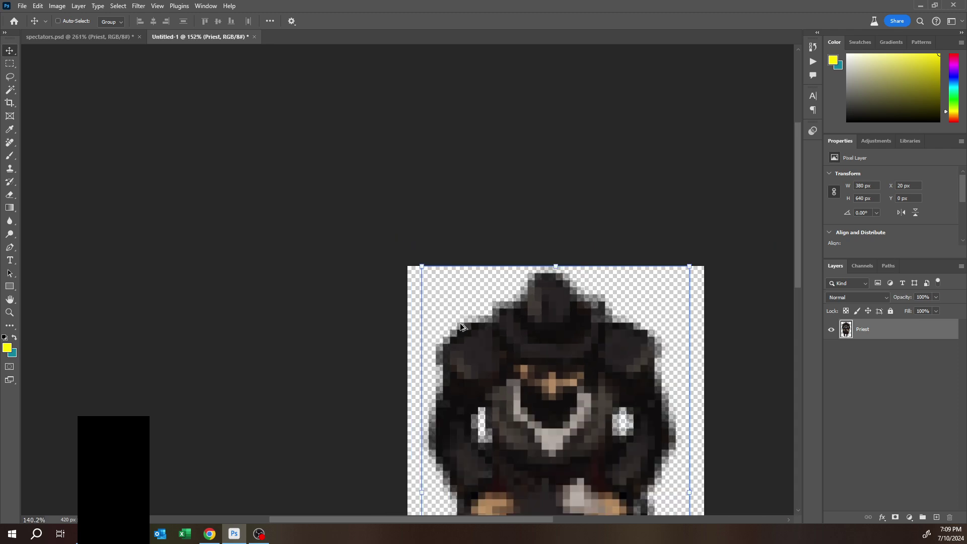
scroll(460, 325, down, 5)
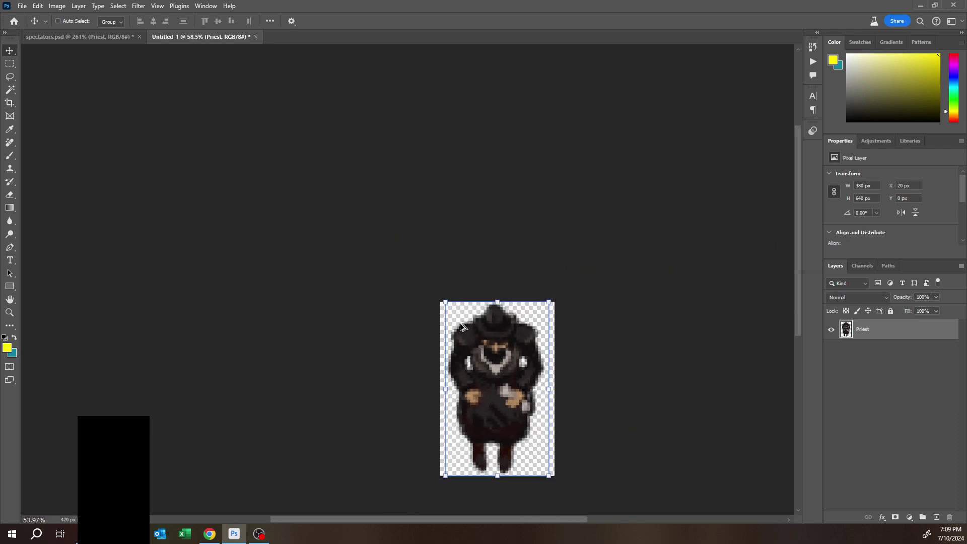
Step: Save a copy of the hard-edged priest in PNG format as Priest Large 2.png, accepting the PNG format options
click(22, 6)
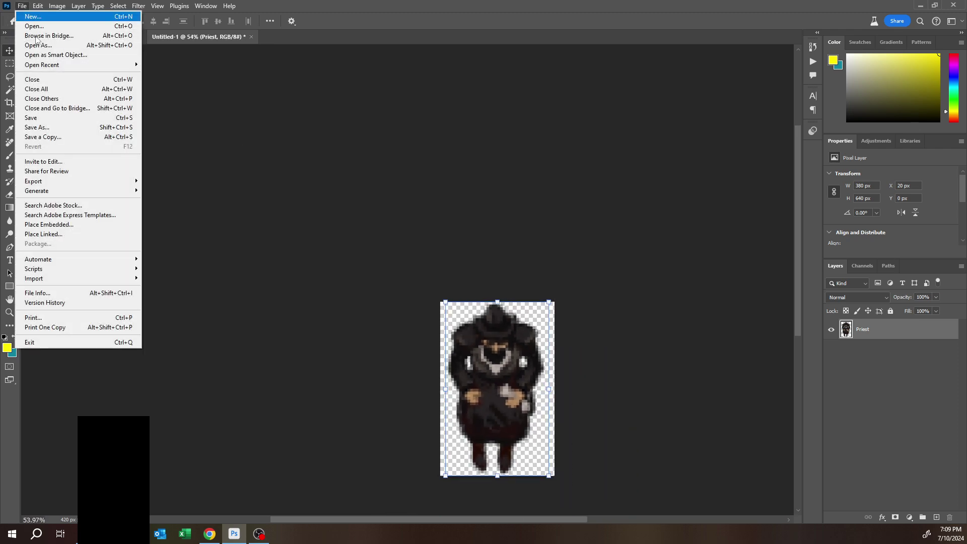
click(40, 138)
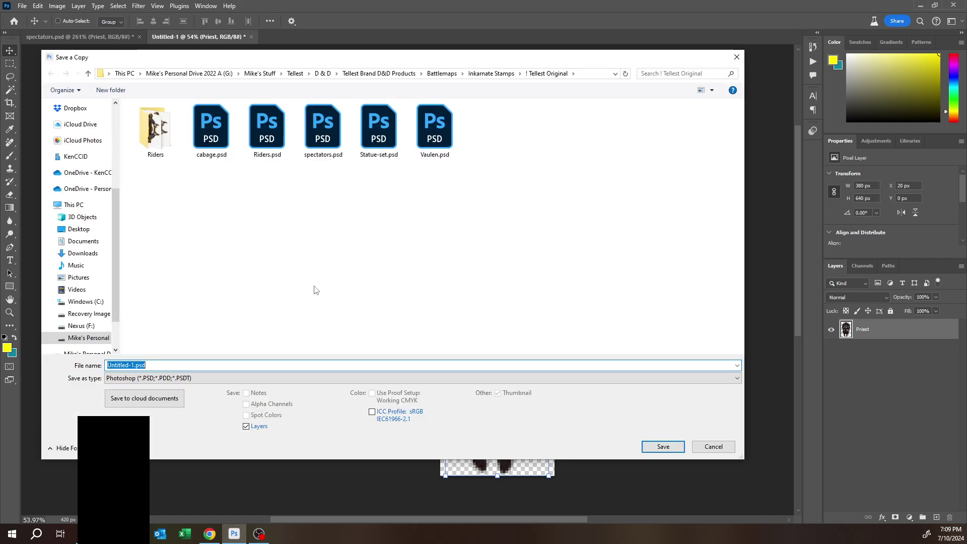
click(189, 378)
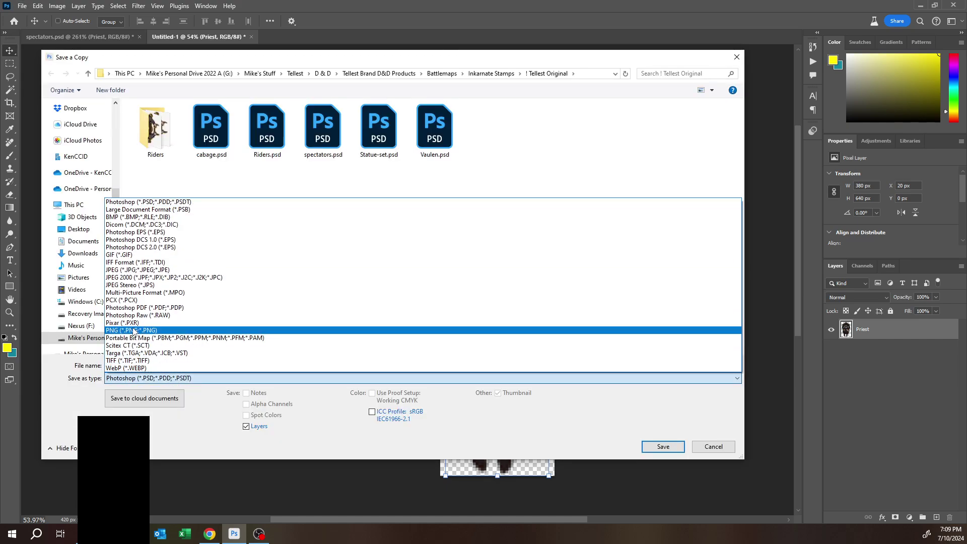
click(118, 331)
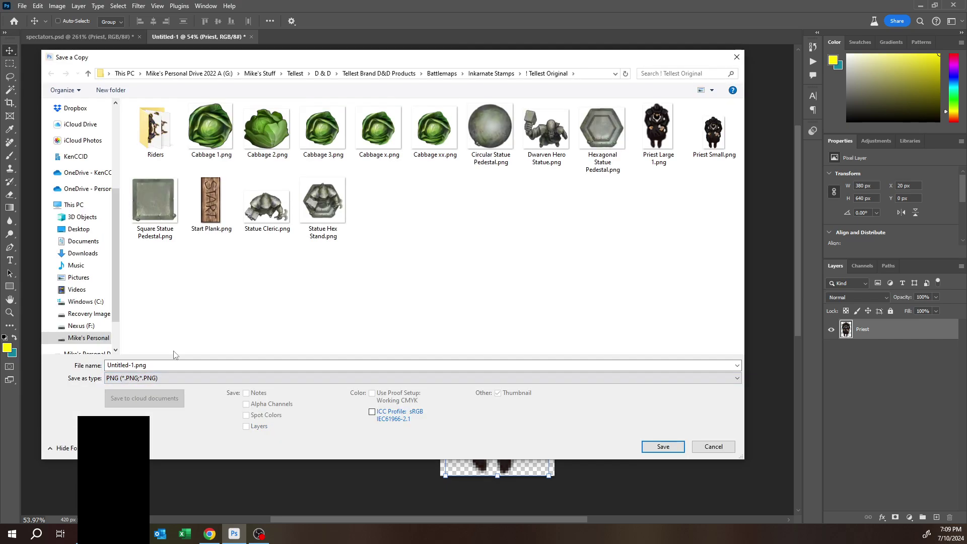
click(668, 138)
click(144, 366)
click(142, 366)
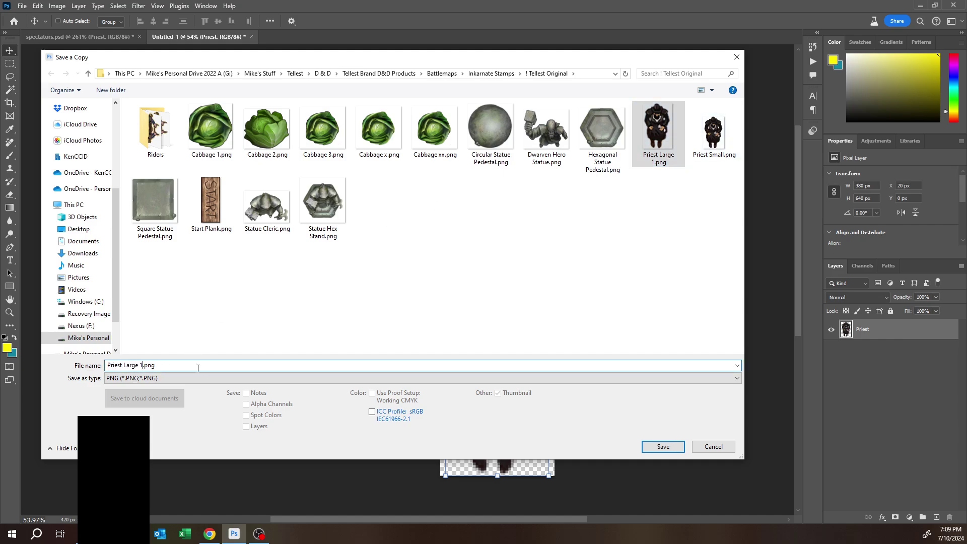
key(BackSpace)
text(2)
key(Return)
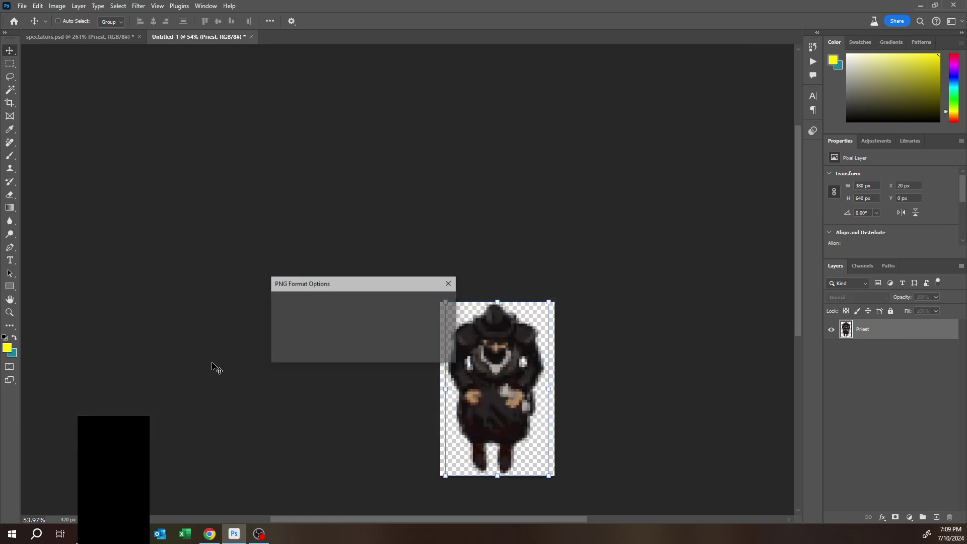
click(433, 306)
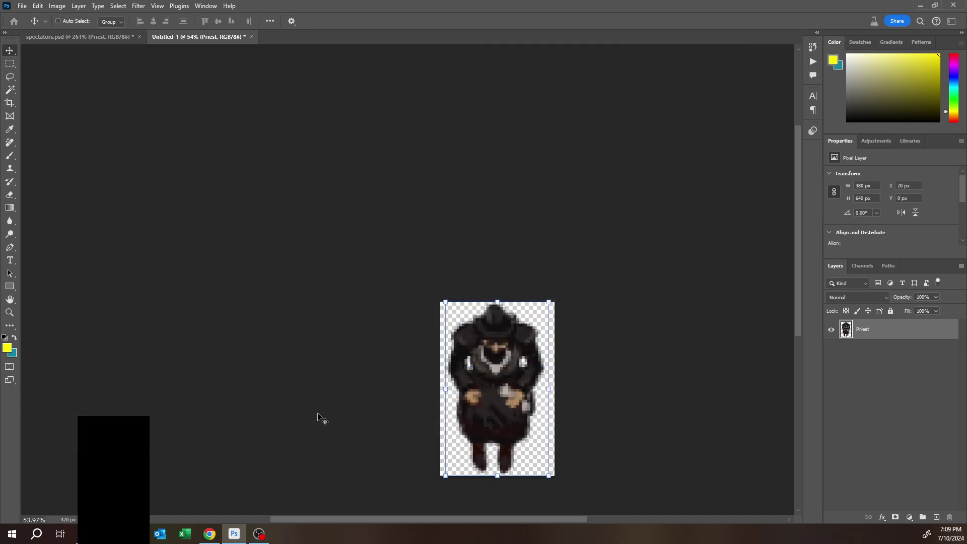
Step: Switch to Inkarnate in the Chrome browser and open its Art Manager
click(210, 535)
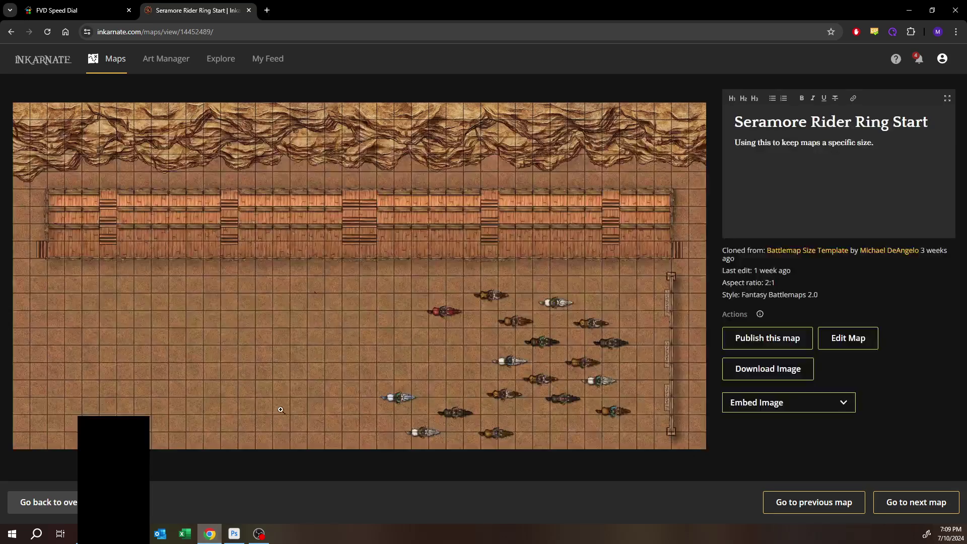
click(165, 59)
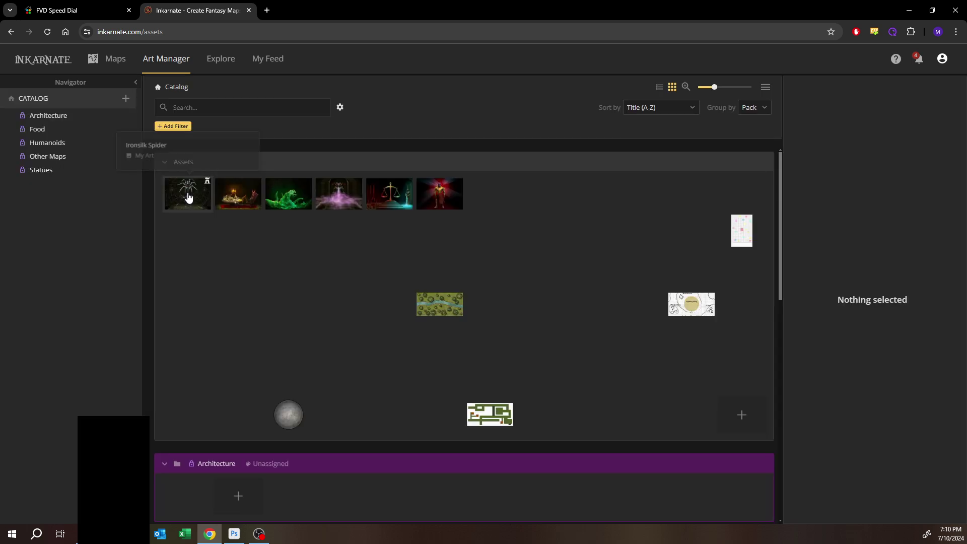
click(126, 98)
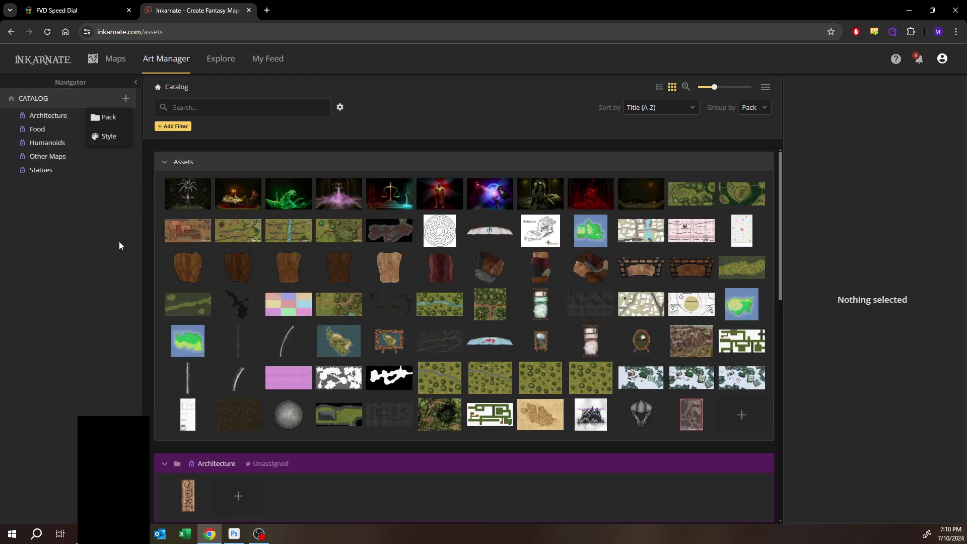
click(109, 118)
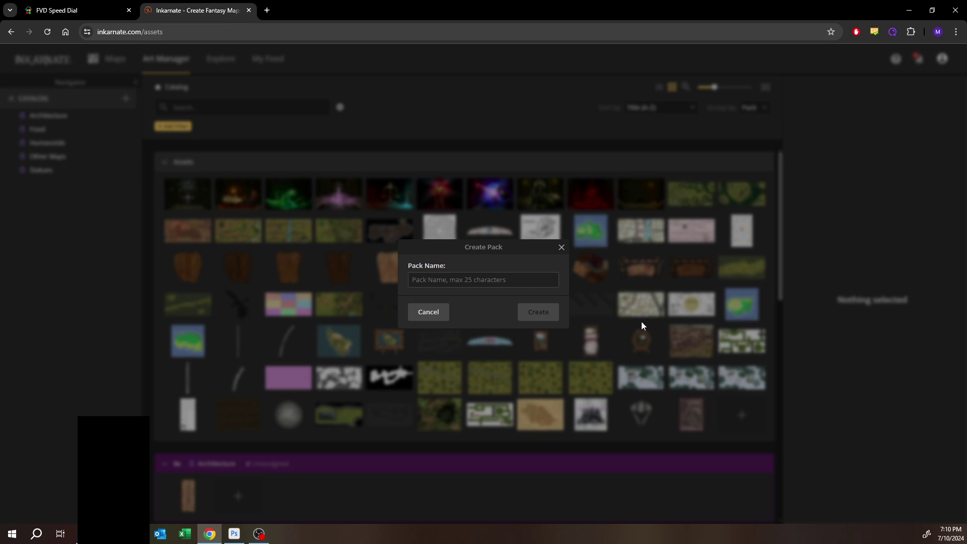
click(425, 313)
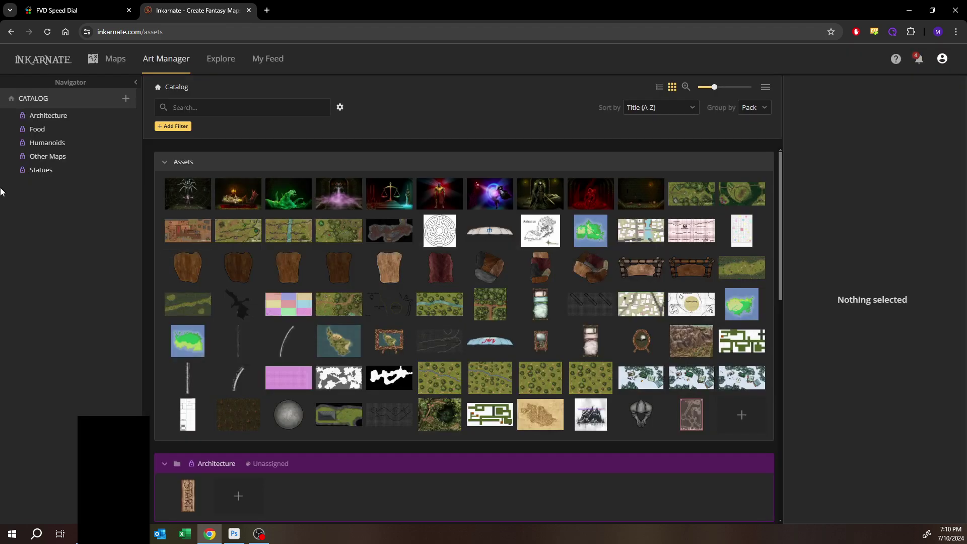
Step: Open the Humanoids pack, try to rename it to Riders and look at its style choices
click(52, 146)
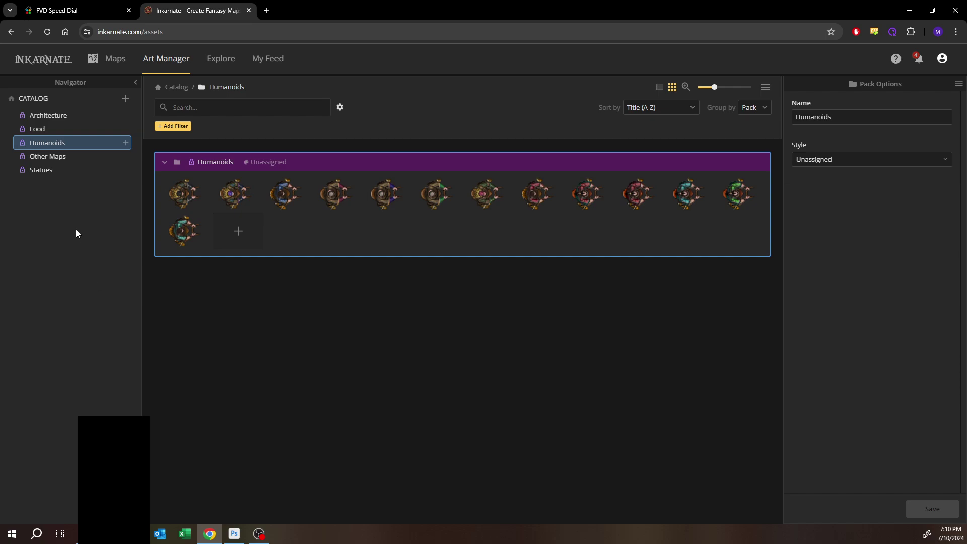
right_click(45, 147)
click(202, 164)
right_click(207, 165)
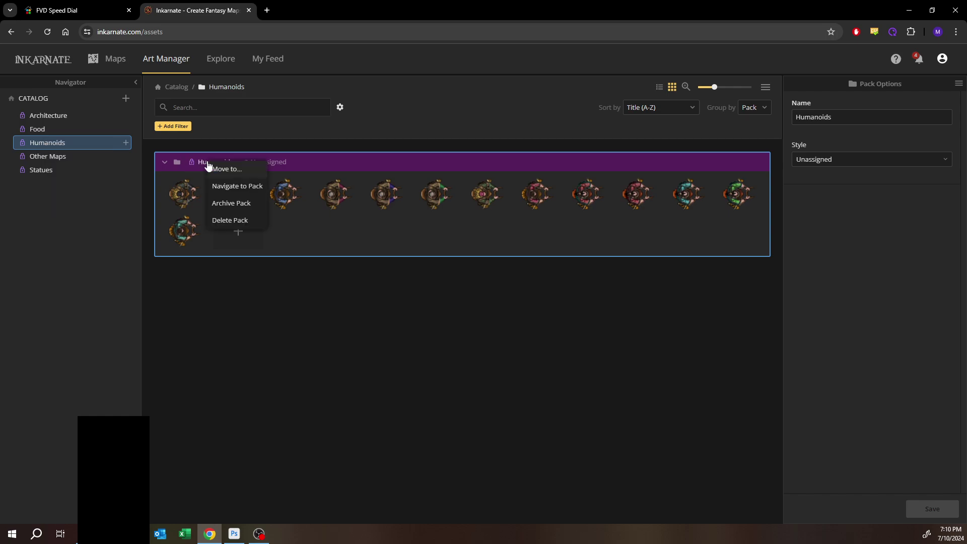
click(648, 160)
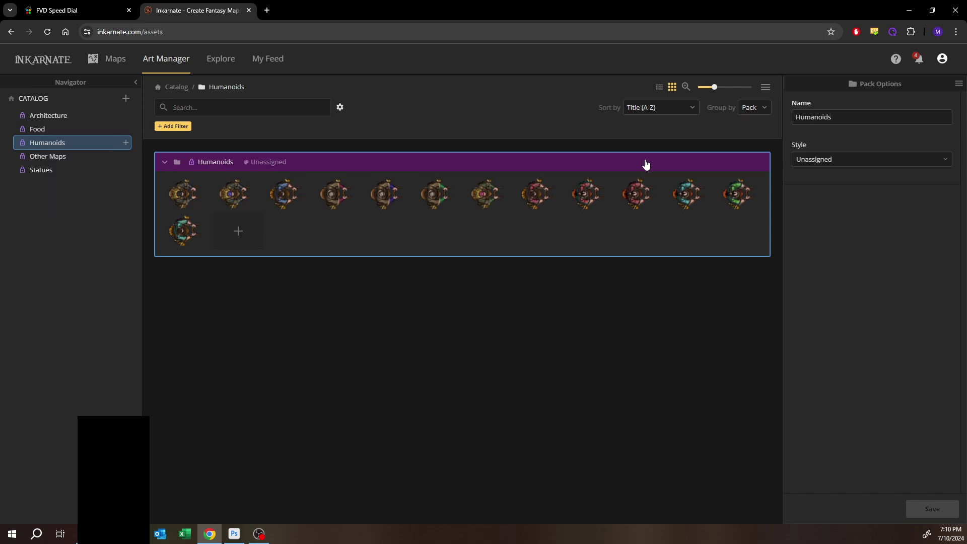
double_click(813, 117)
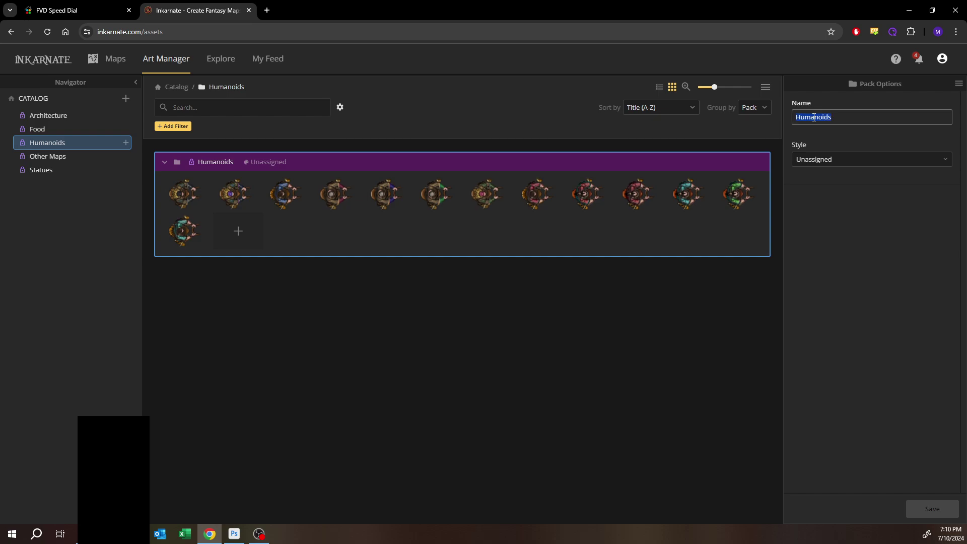
text(Riders)
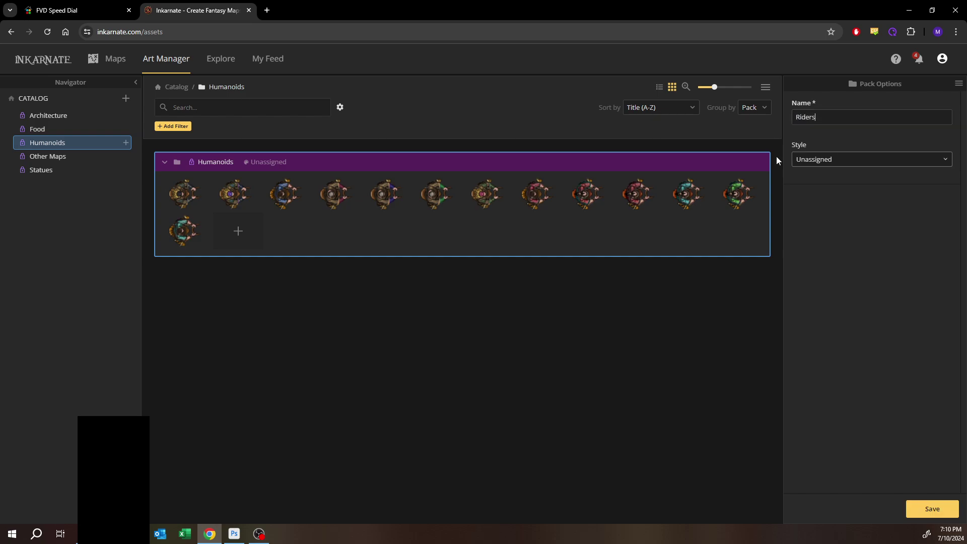
click(830, 160)
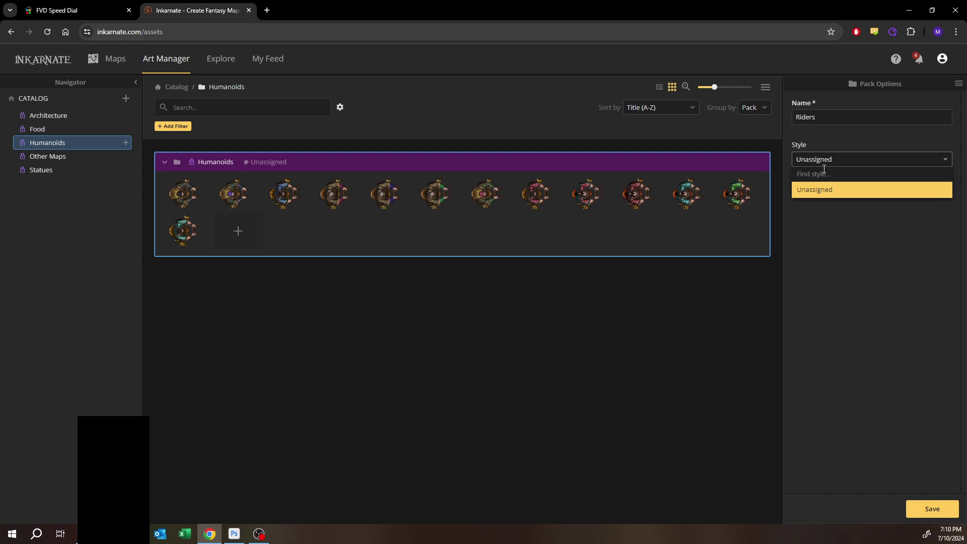
Step: Create a new style named Humanoids with Top Down object ordering, discarding the unsaved pack changes
click(125, 98)
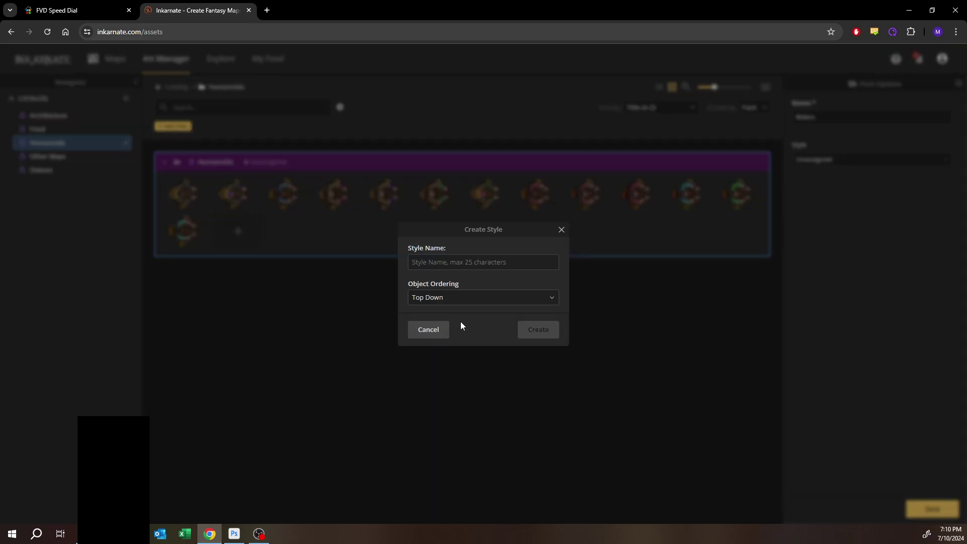
text(Huma)
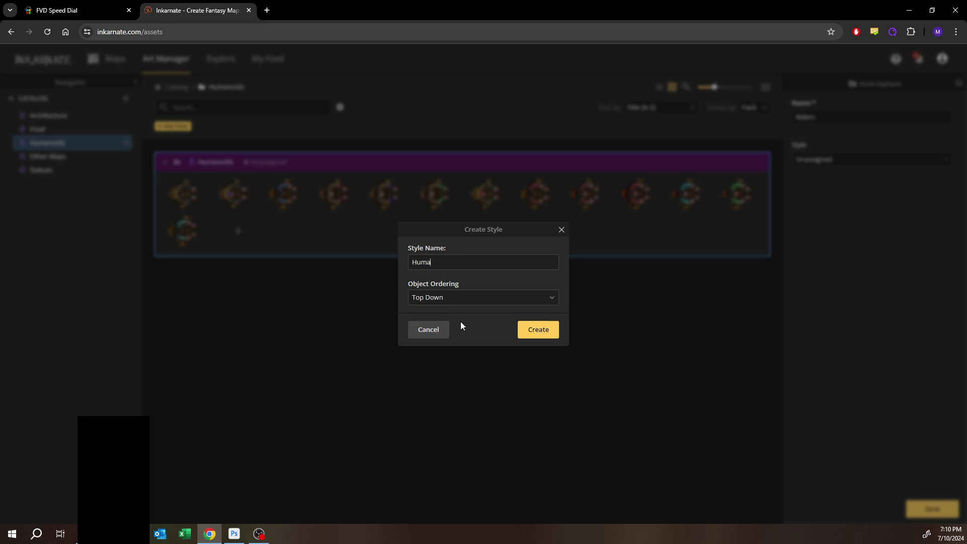
text(noids)
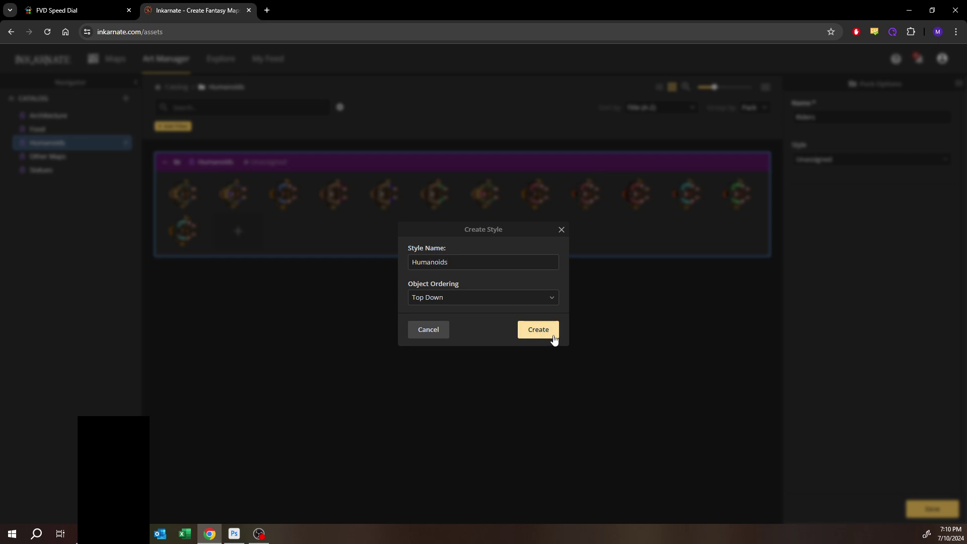
click(543, 332)
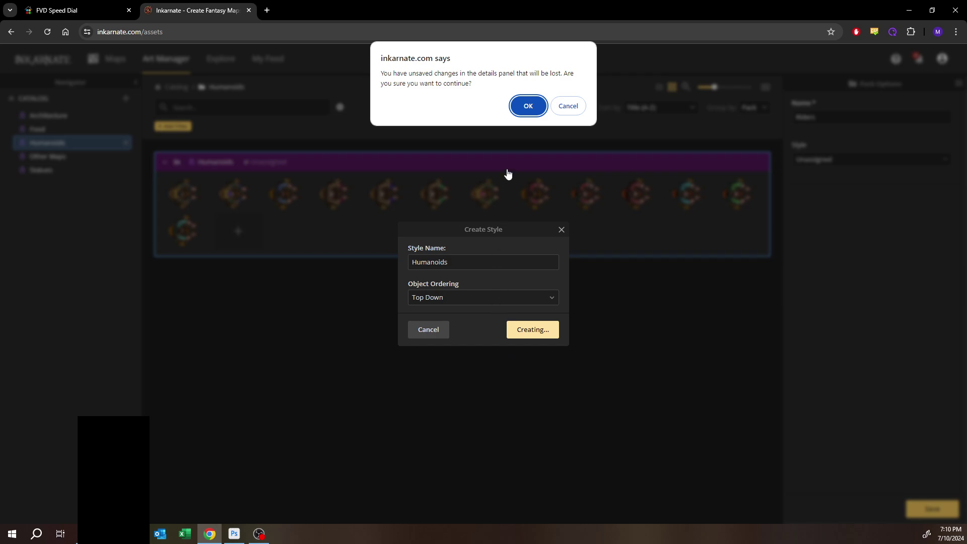
click(523, 107)
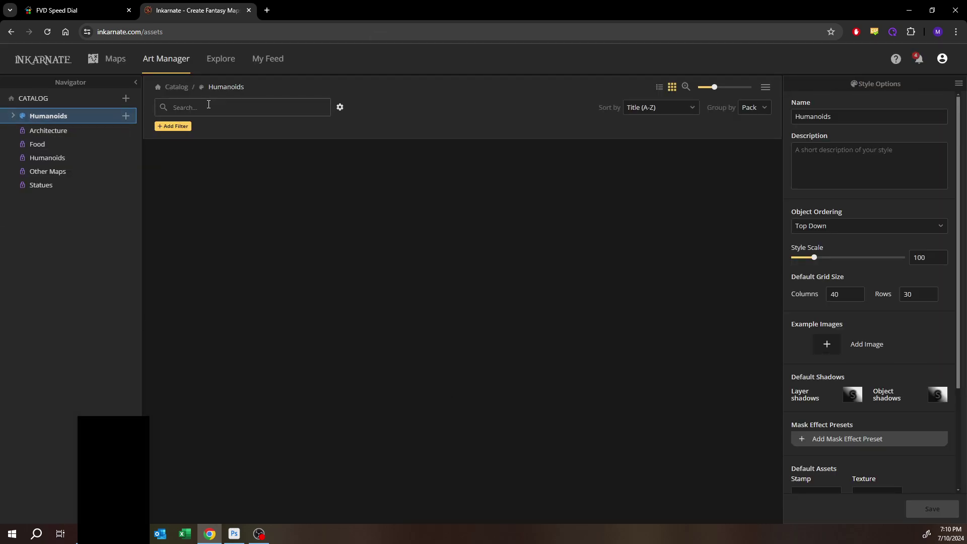
Step: Rename the Humanoids pack to Riders, assign it to the Humanoids style and save the pack
click(47, 158)
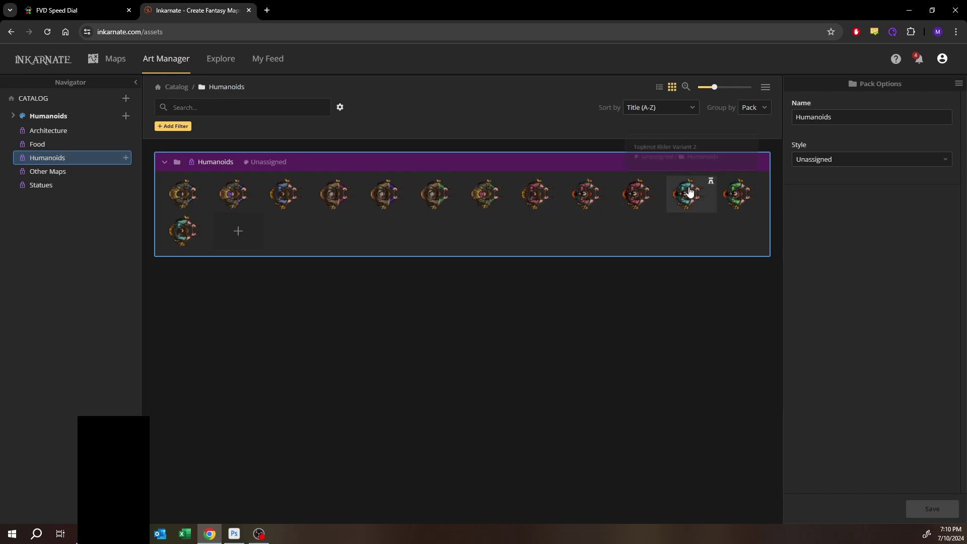
click(840, 114)
double_click(838, 115)
text(Riders)
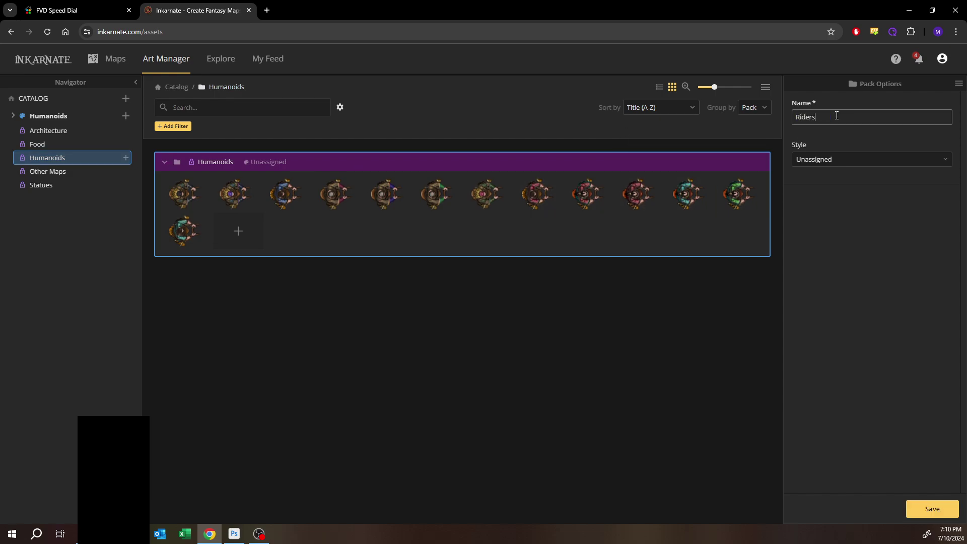
click(820, 161)
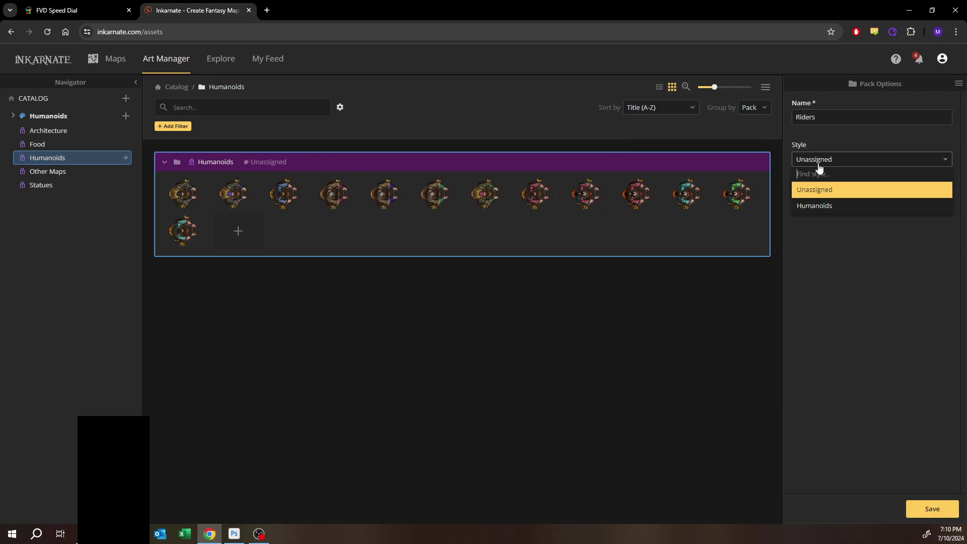
click(816, 206)
click(932, 509)
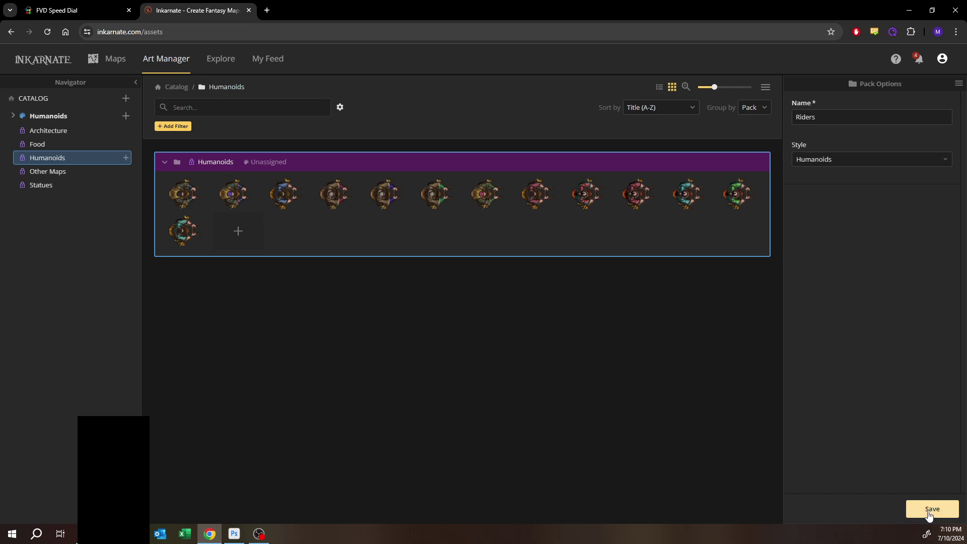
Step: Expand the Humanoids style and create a new pack named Spectators in it
click(14, 115)
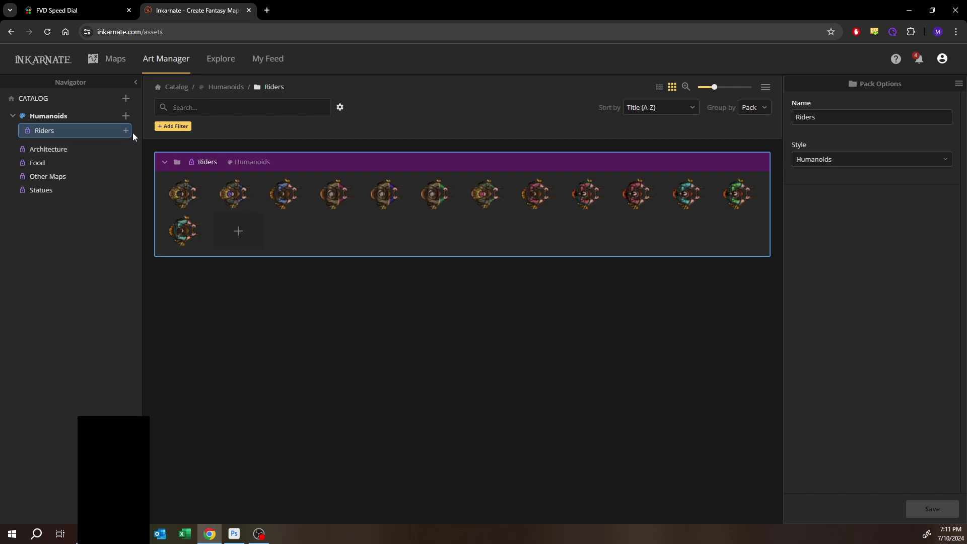
click(126, 117)
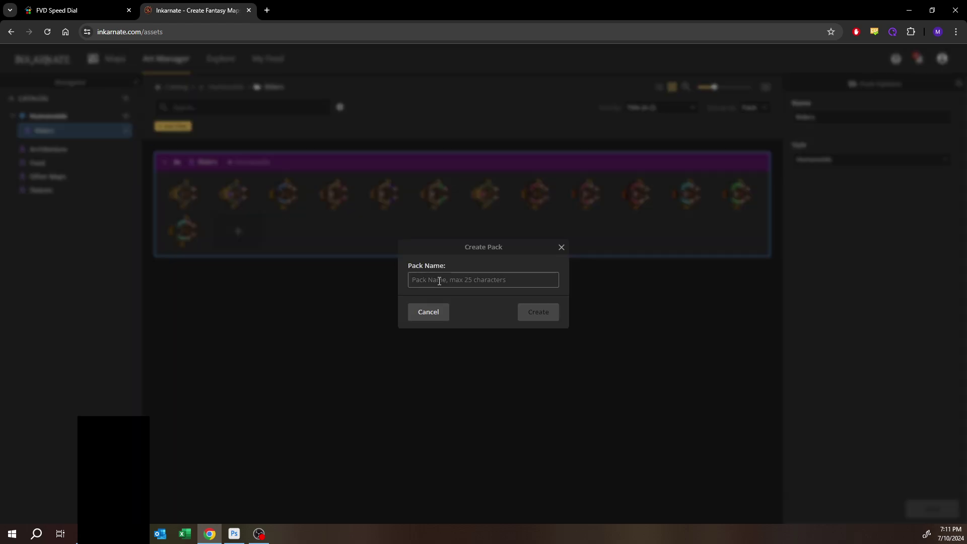
text(S)
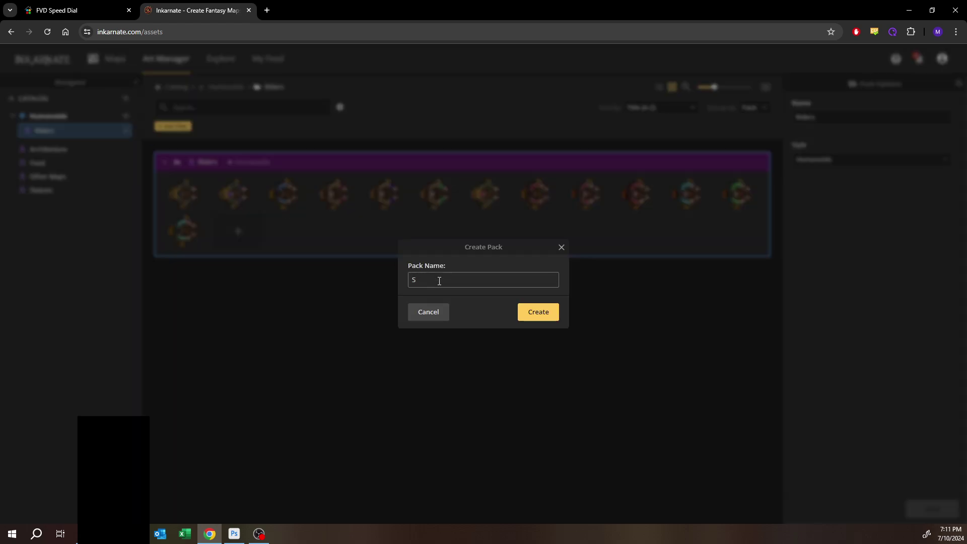
text(jpetators)
key(Return)
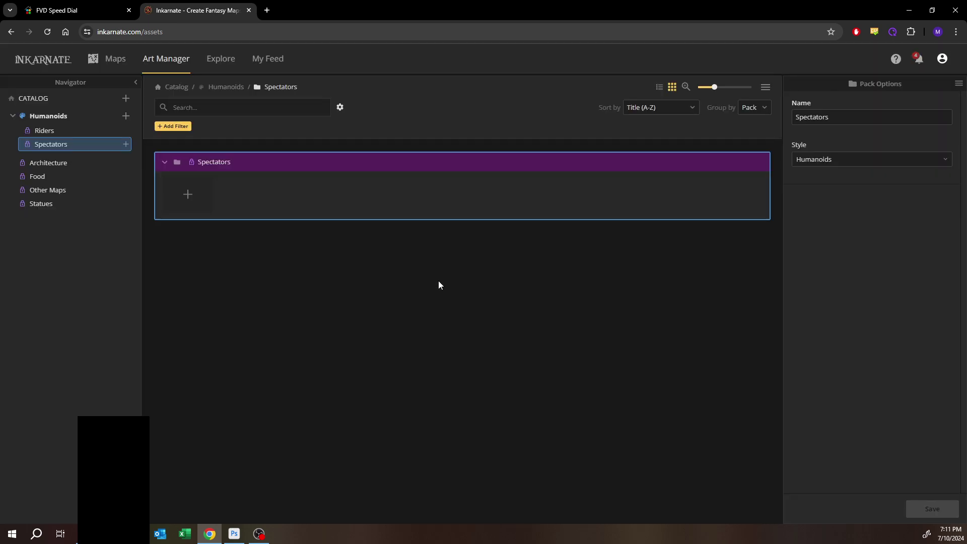
Step: Start creating stamps in the Spectators pack and browse to the ! Tellest Original folder for the files to upload
click(186, 202)
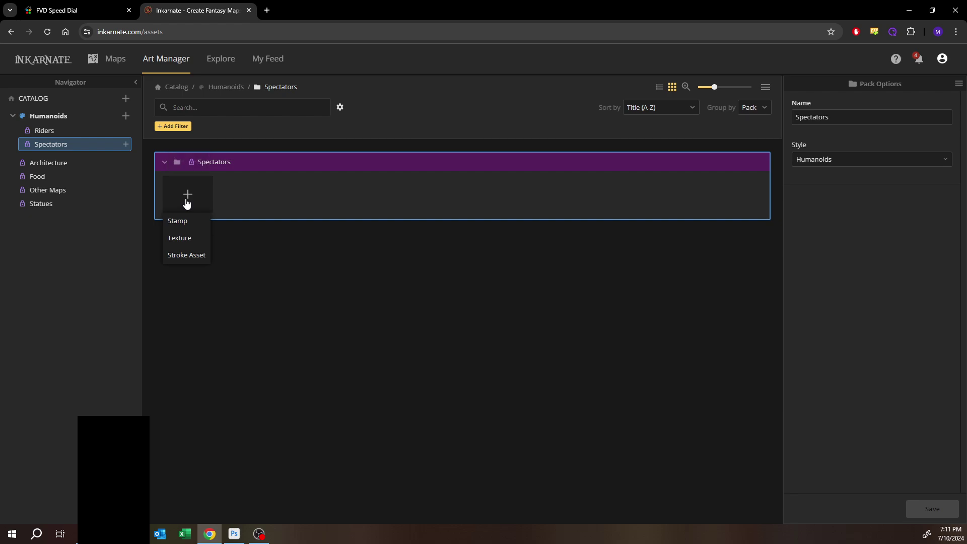
click(179, 222)
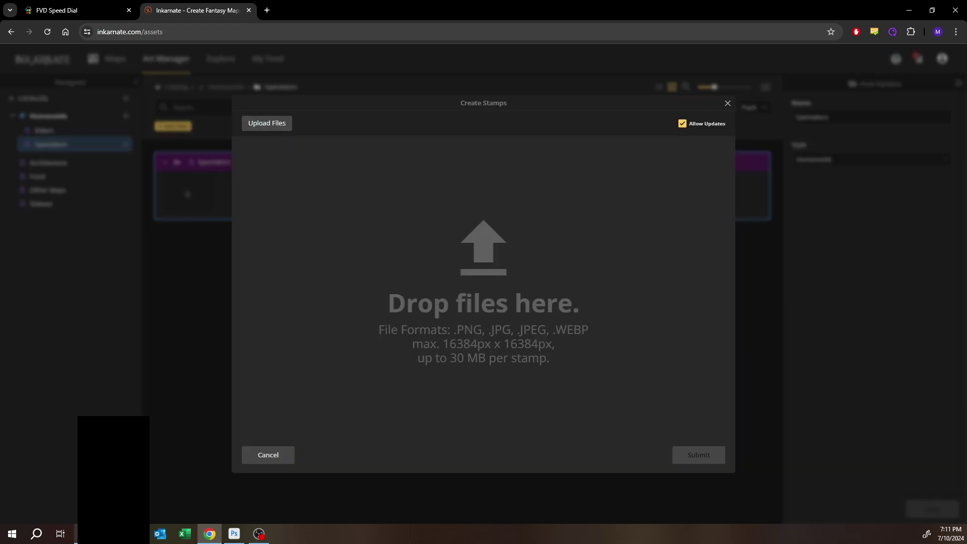
right_click(136, 533)
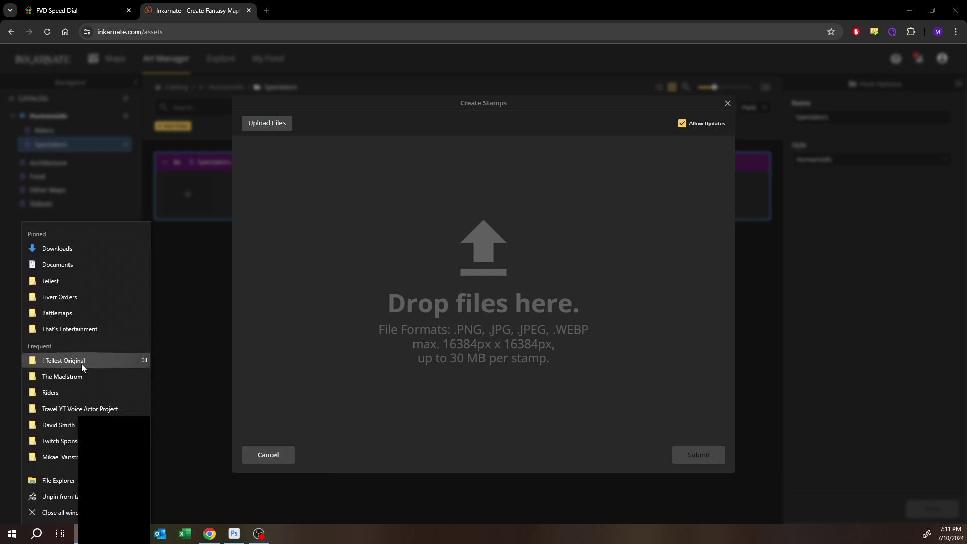
click(81, 364)
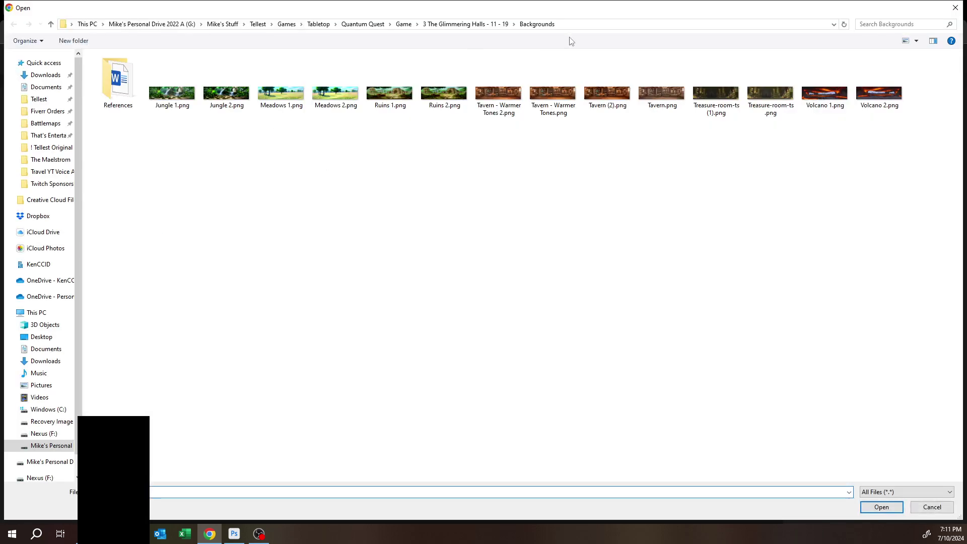
click(586, 25)
text(G:\Mike's Stuff\Tellest\D & D\Tellest Brand D&D Products\Battlemaps\Inkarnate Stamps\! Tellest Original)
key(Return)
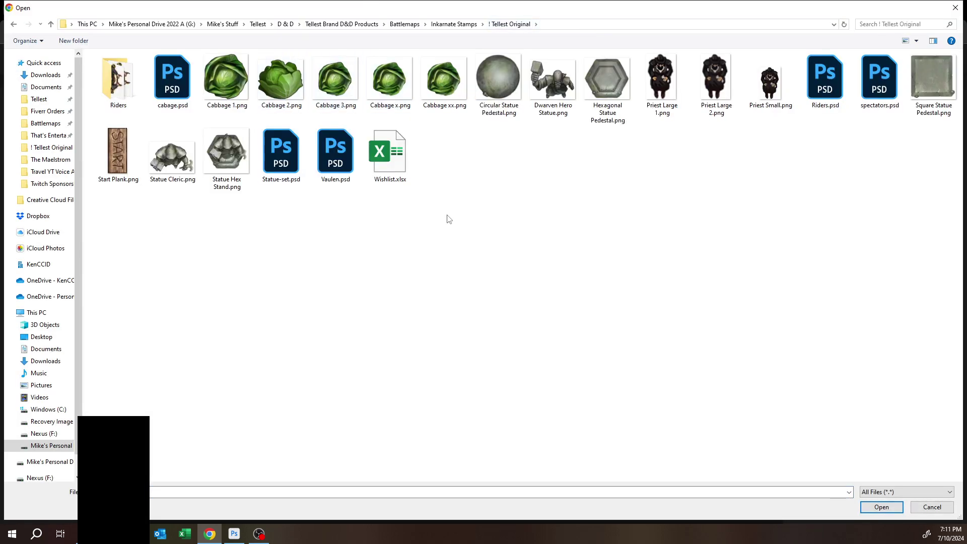
Step: Upload Priest Large 1.png, Priest Large 2.png and Priest Small.png and submit them as stamps in the Spectators pack
drag(663, 147, 796, 56)
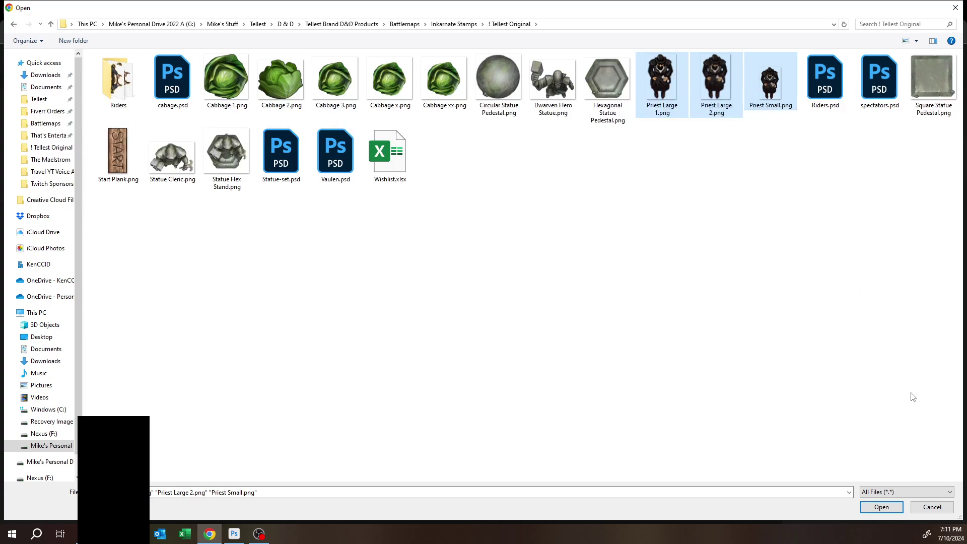
click(868, 507)
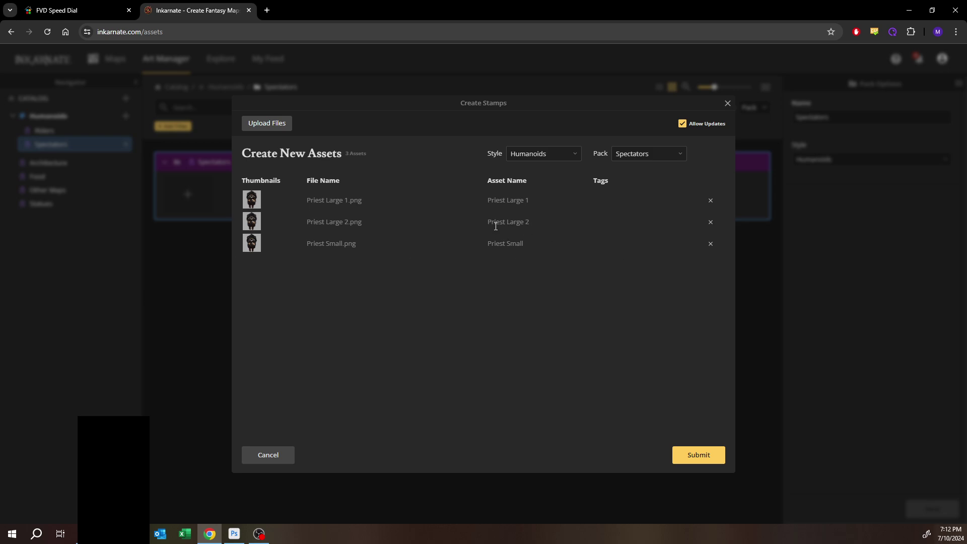
click(695, 461)
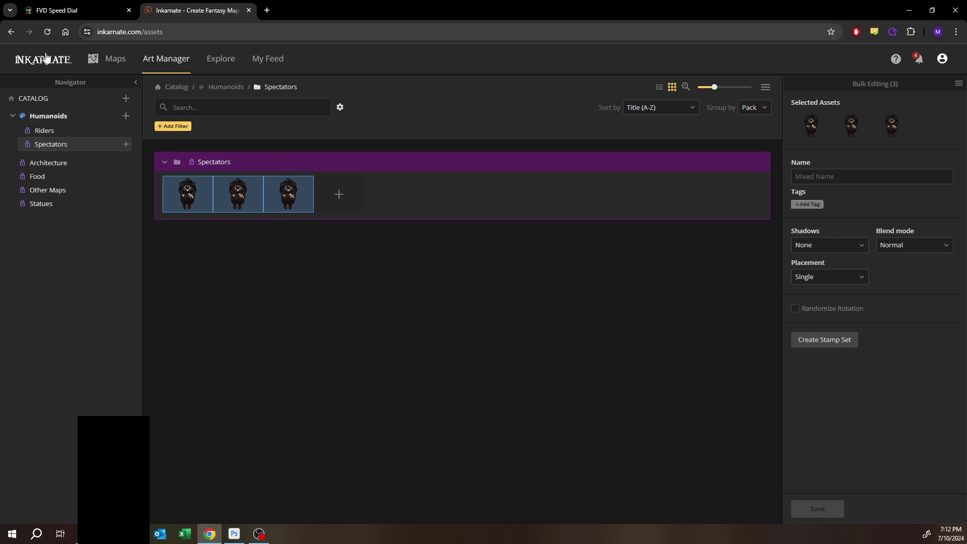
Step: Open the Seramore Rider Ring Start map for editing and activate the Select tool
click(113, 59)
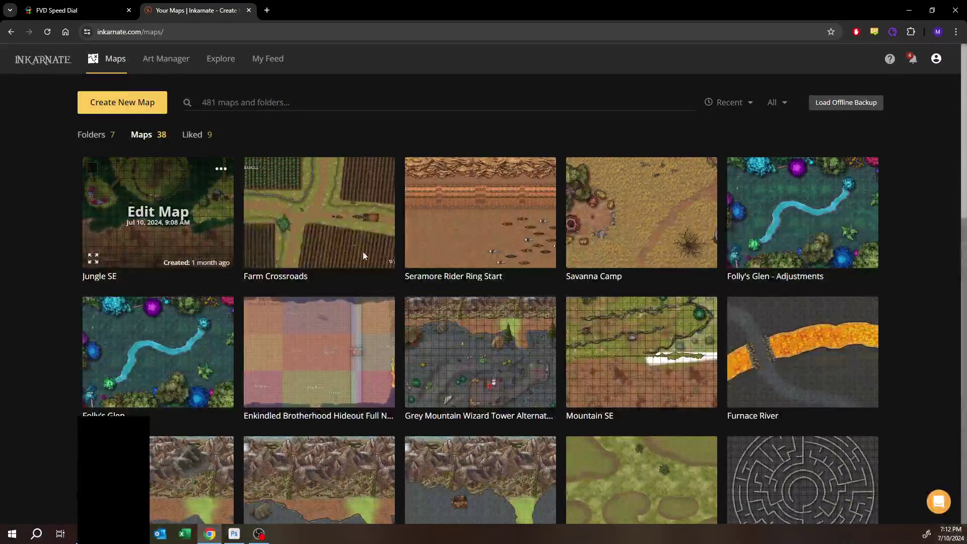
click(486, 217)
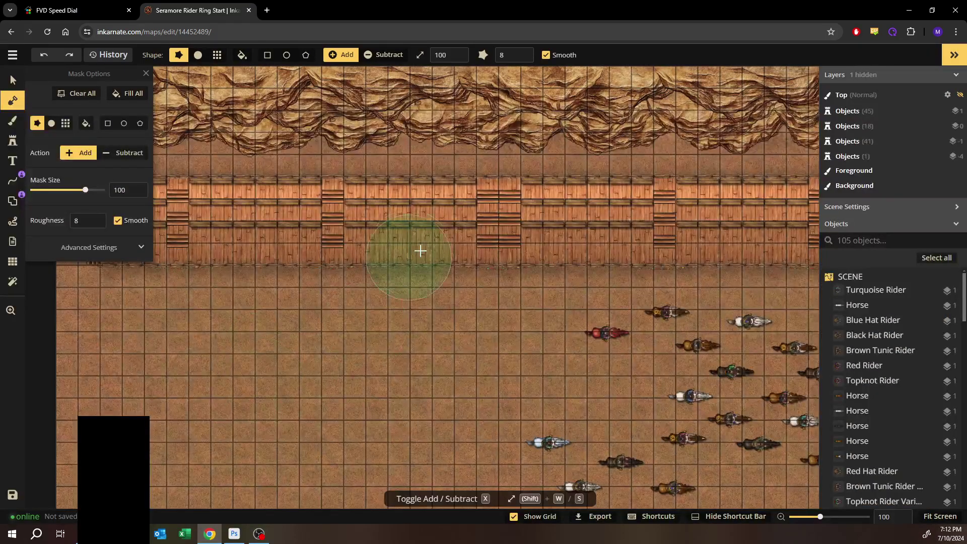
click(13, 80)
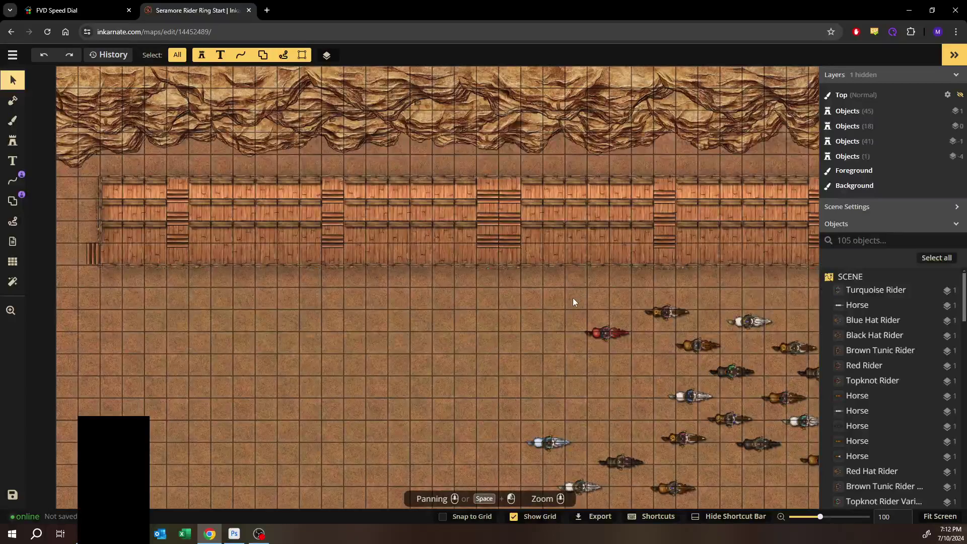
Step: Examine the stamp options of the red horse and its Topknot Rider, moving the rider off the horse and undoing the move
scroll(611, 362, up, 6)
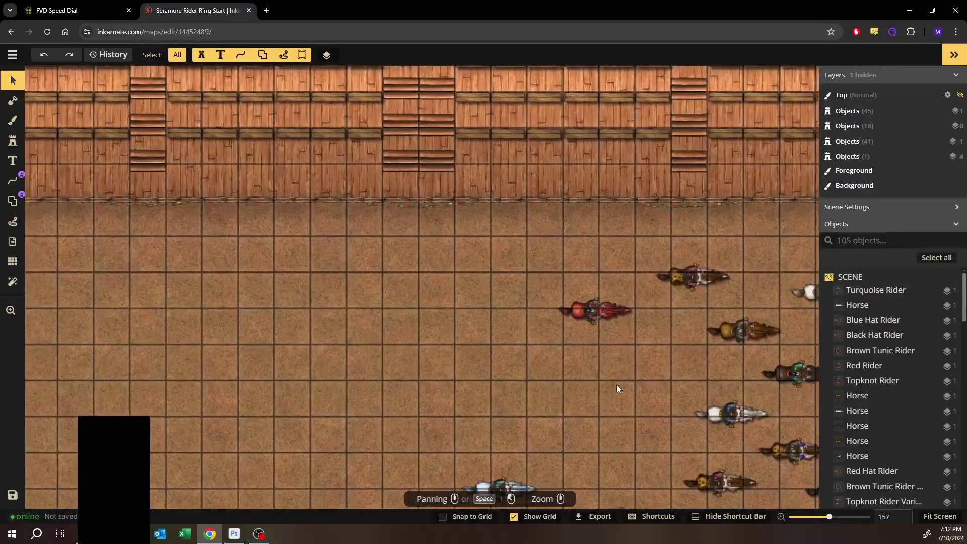
scroll(614, 395, up, 6)
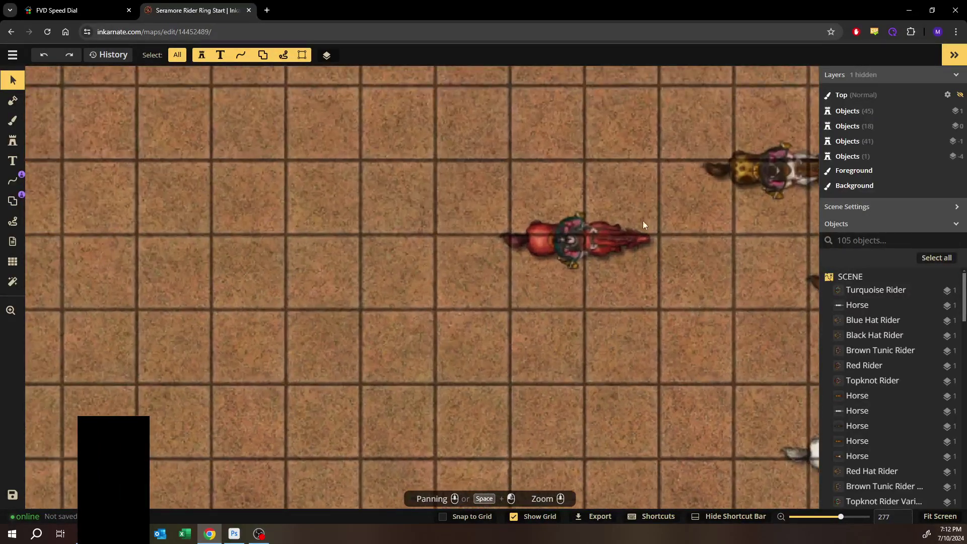
drag(674, 249, 629, 293)
drag(554, 316, 436, 346)
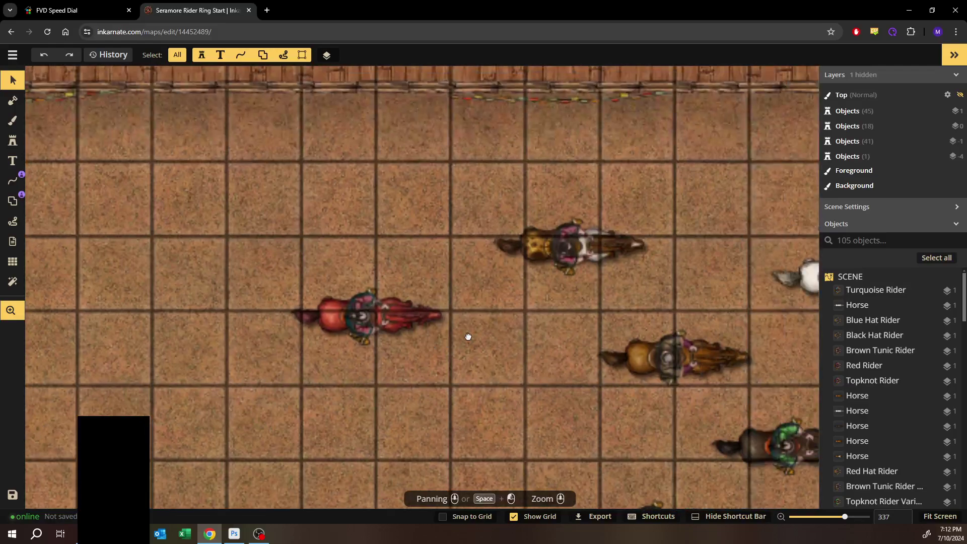
click(360, 320)
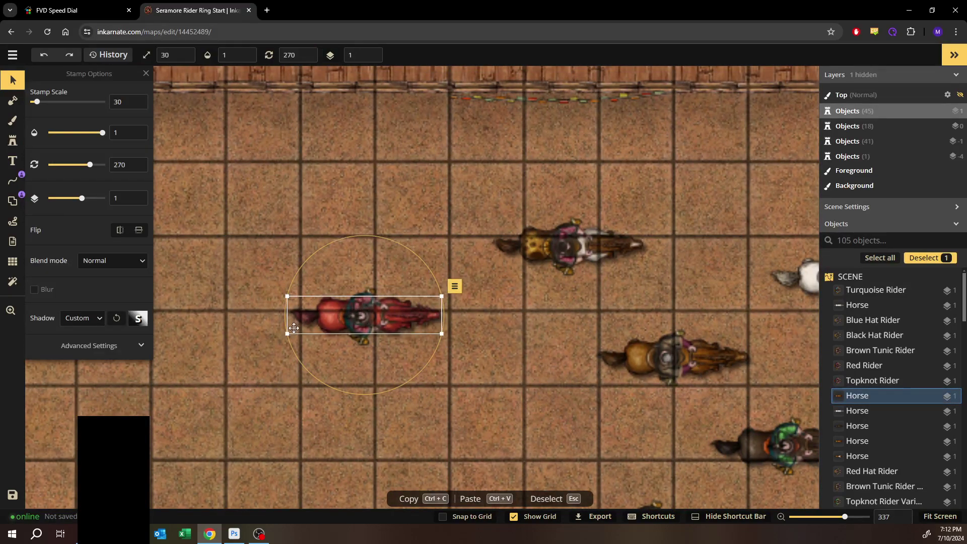
click(366, 319)
click(371, 316)
drag(372, 315, 369, 205)
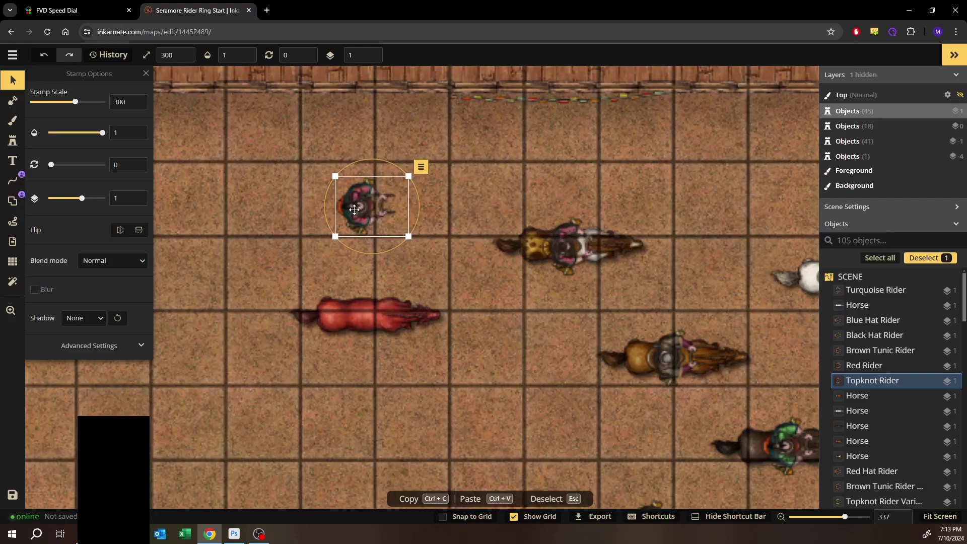
key(ctrl+z)
click(349, 182)
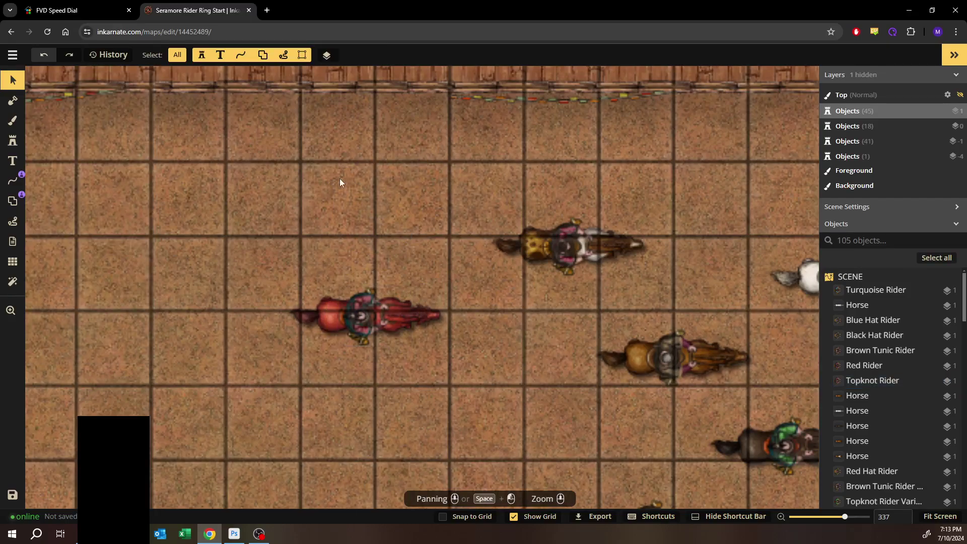
Step: Pick the Priest Small stamp from the Spectators pack under Humanoids in the personal stamp catalog
drag(281, 163, 378, 384)
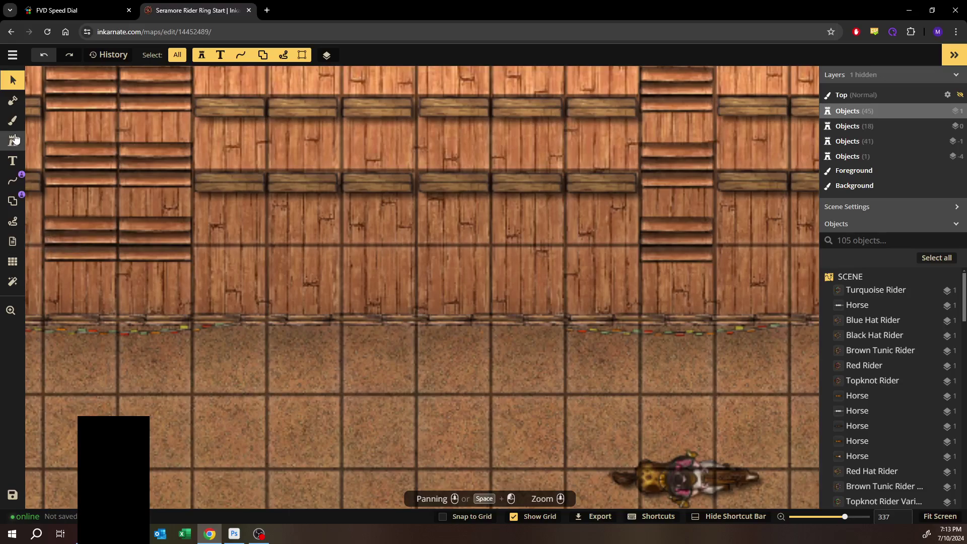
click(12, 141)
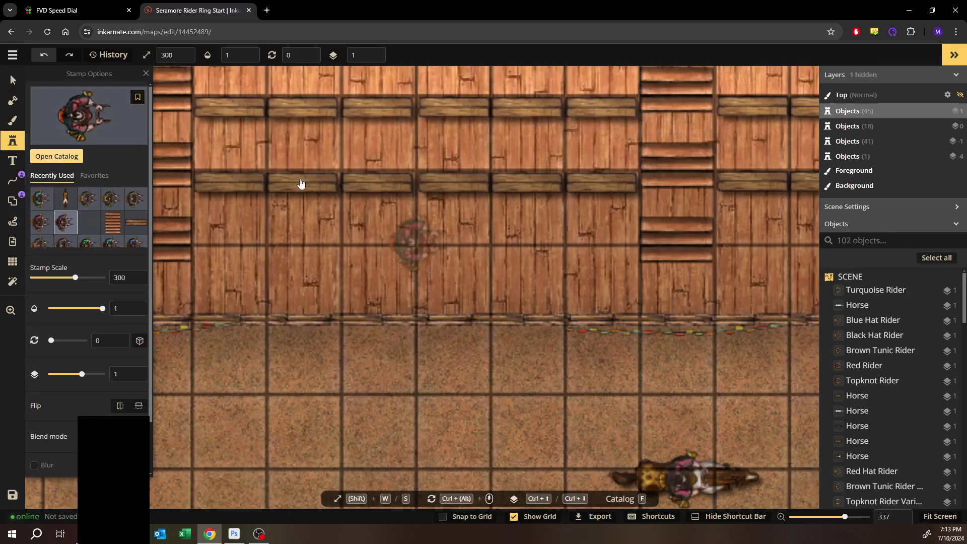
key(f)
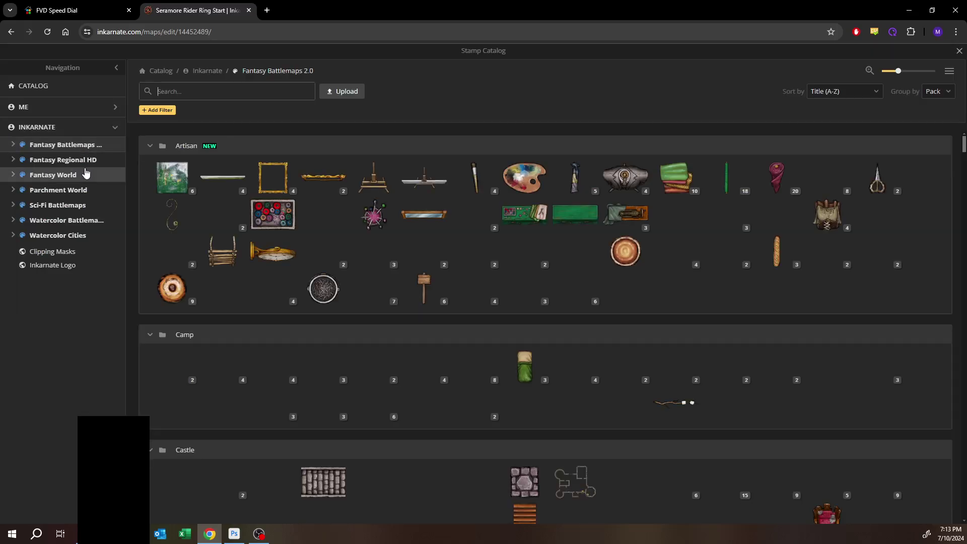
key(Escape)
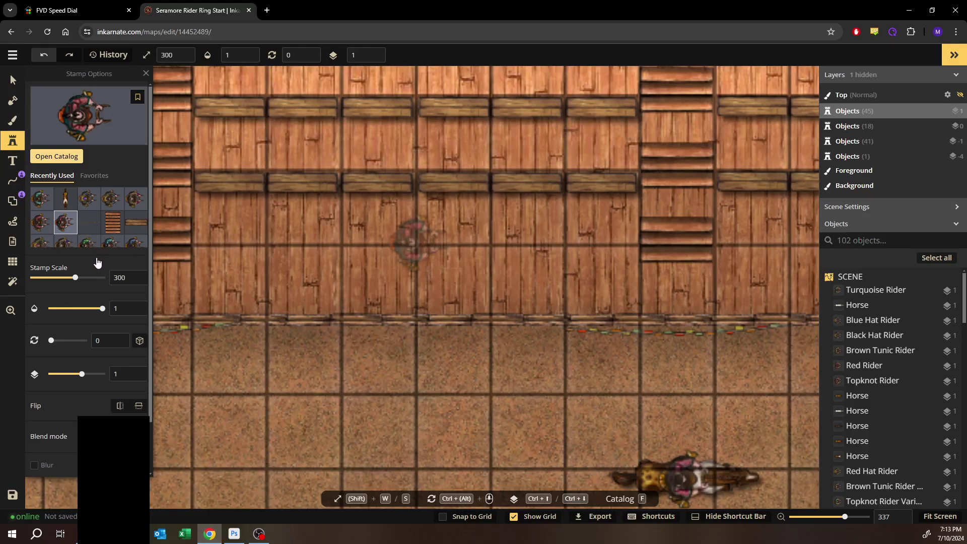
key(f)
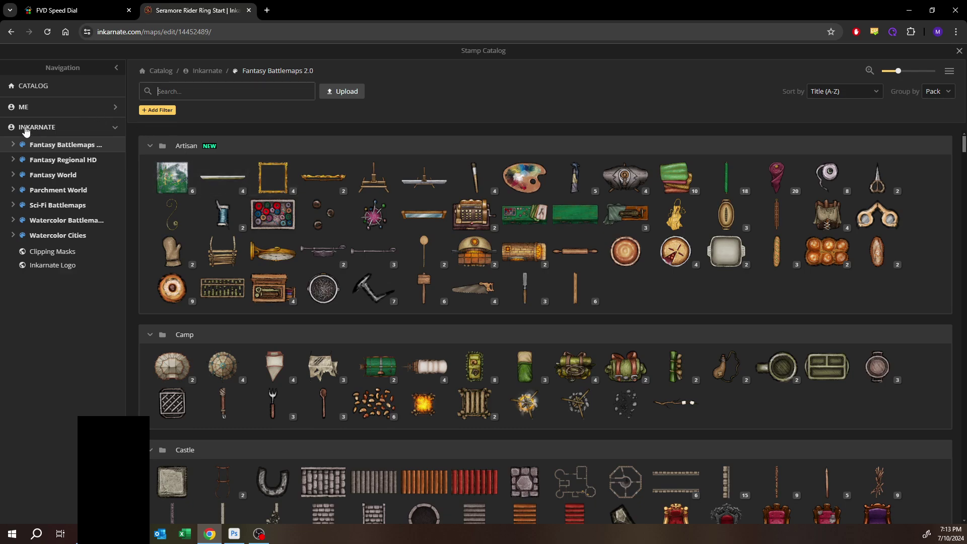
click(115, 109)
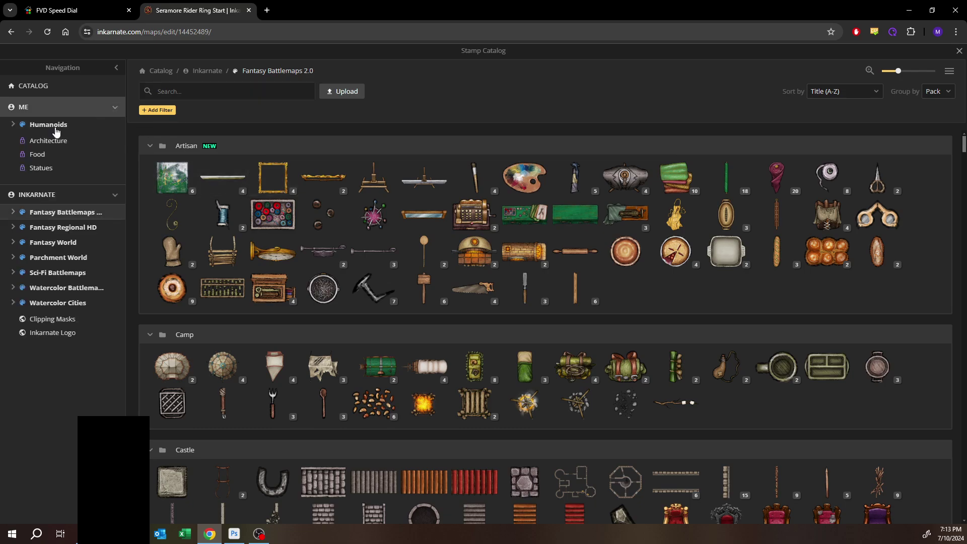
click(14, 126)
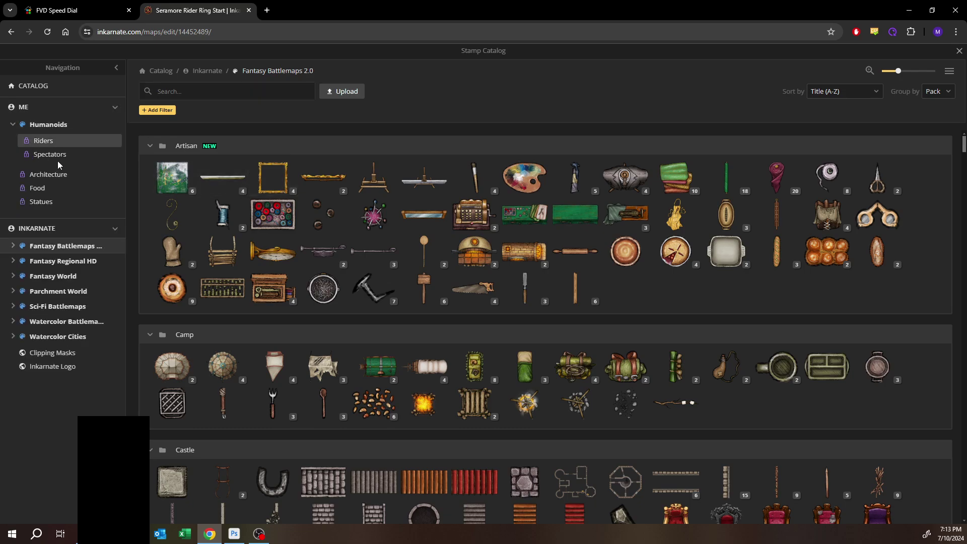
click(40, 160)
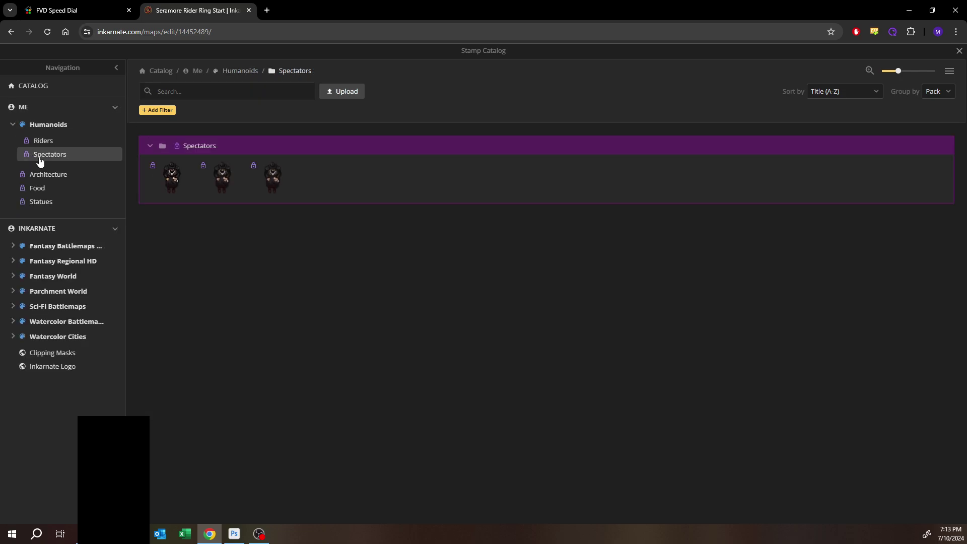
click(275, 181)
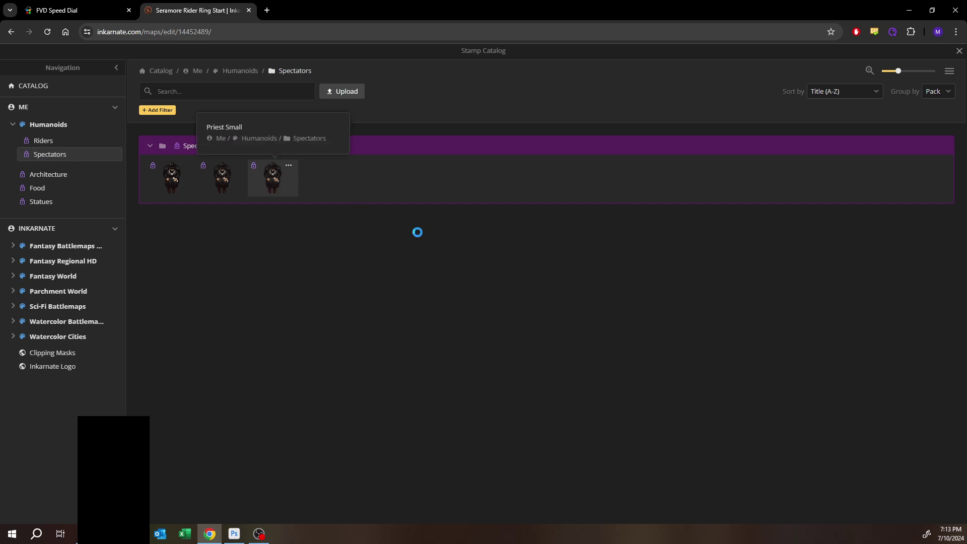
Step: Set the stamp scale to 30 and place Priest Small on the wooden stands just below the lowest bench row
double_click(121, 277)
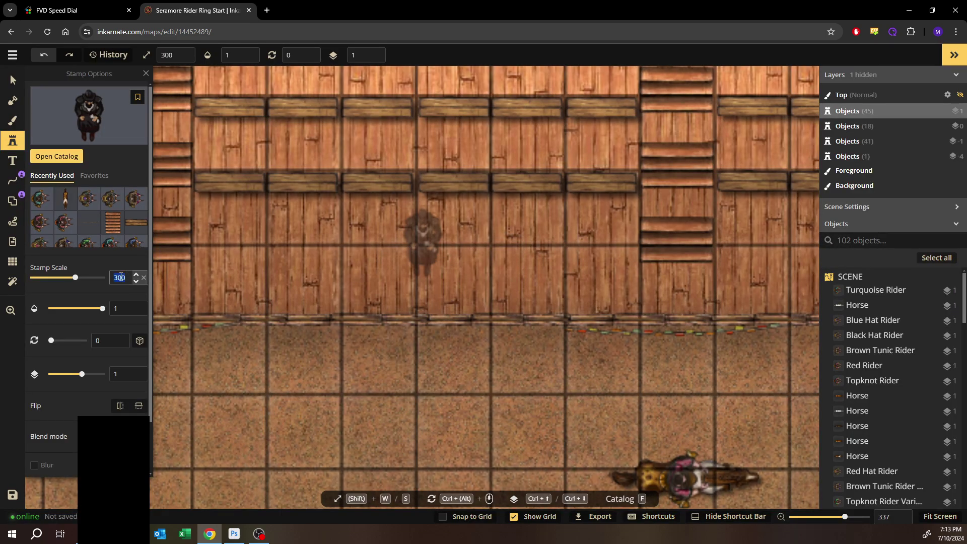
text(30)
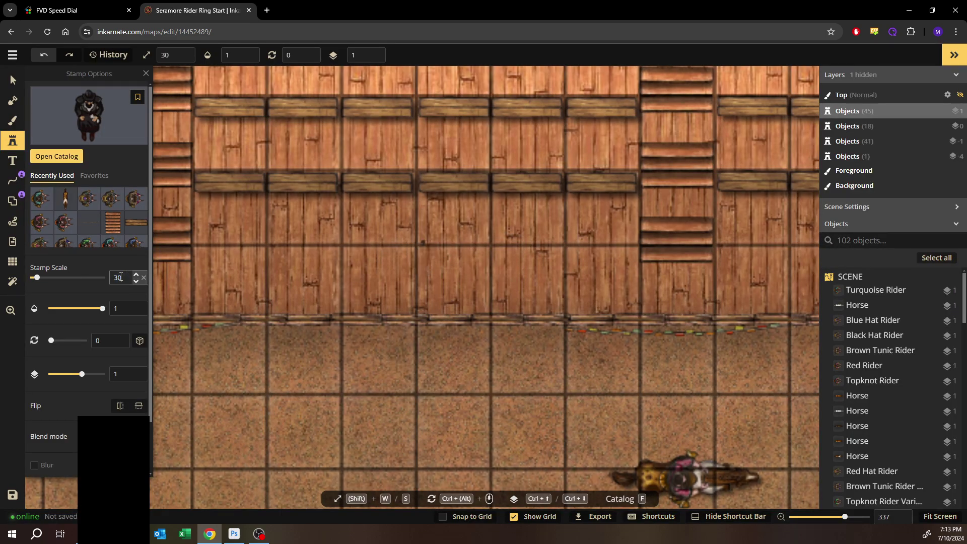
click(374, 215)
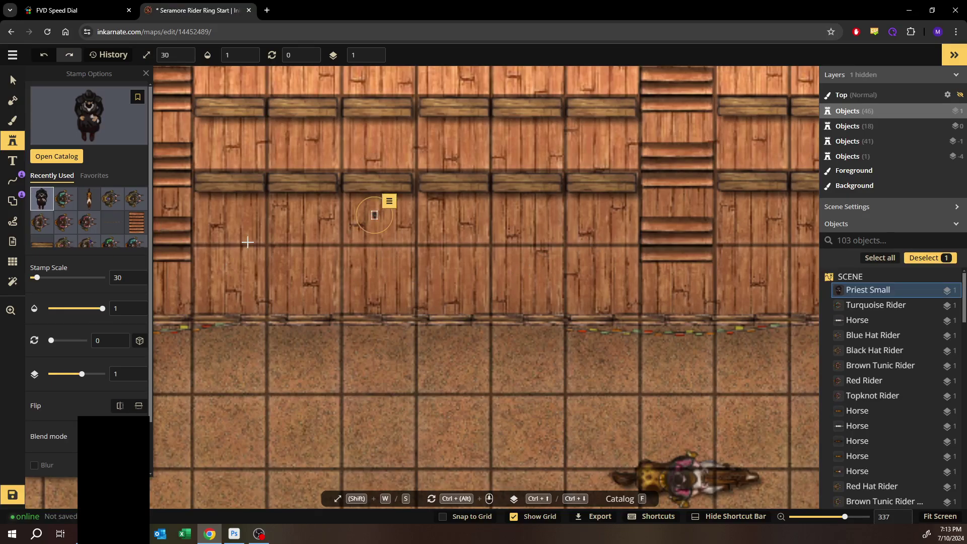
scroll(418, 249, up, 8)
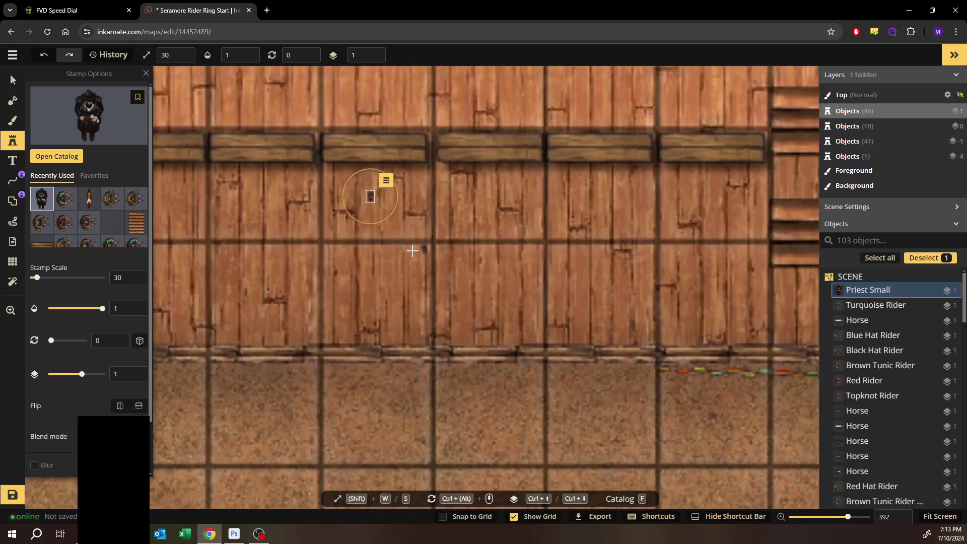
scroll(442, 232, up, 2)
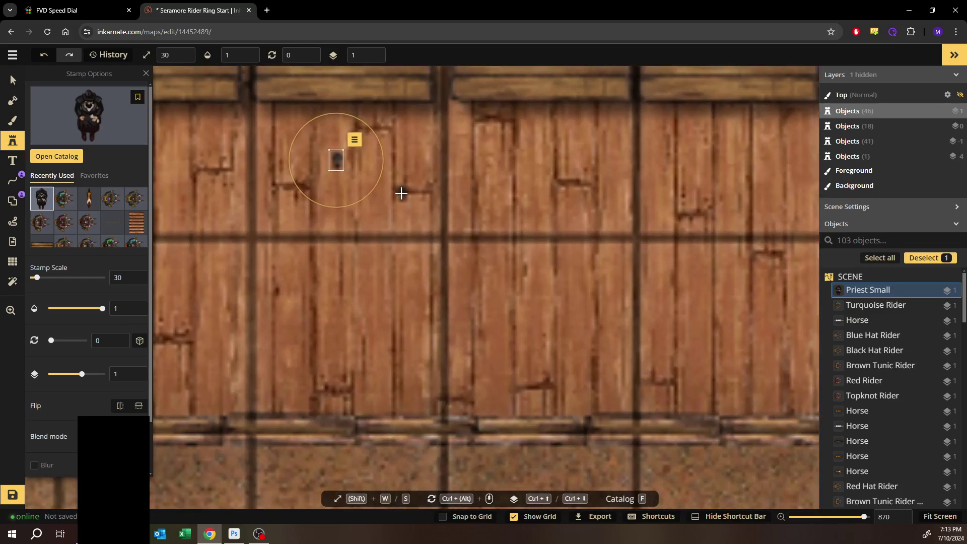
Step: Select the placed Priest Small stamp and set its scale to 300
click(12, 79)
click(400, 171)
drag(326, 241, 351, 301)
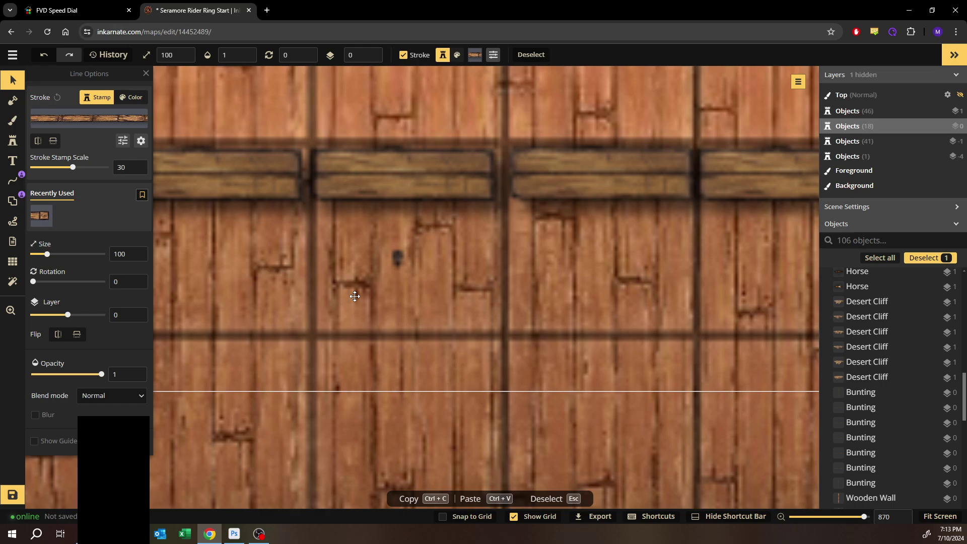
click(397, 258)
double_click(127, 104)
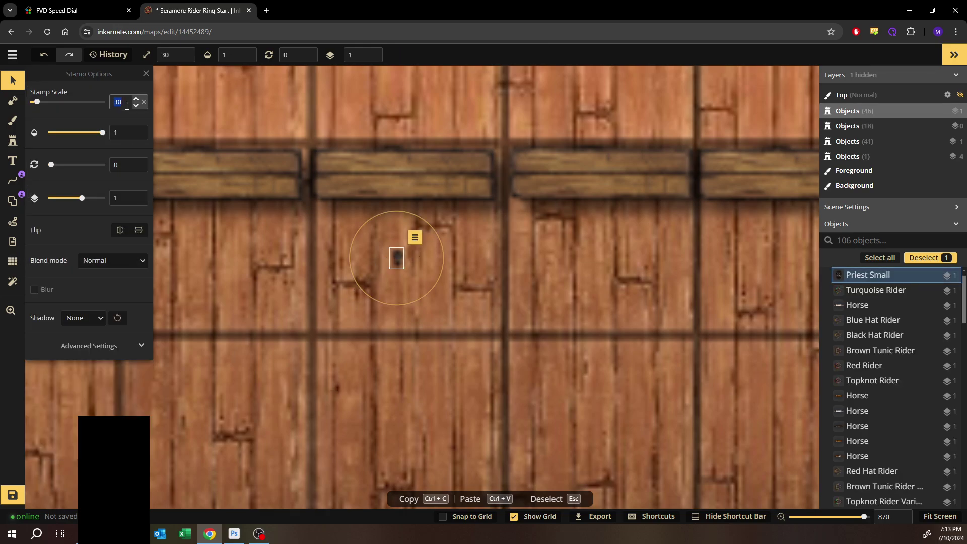
text(0)
text(300)
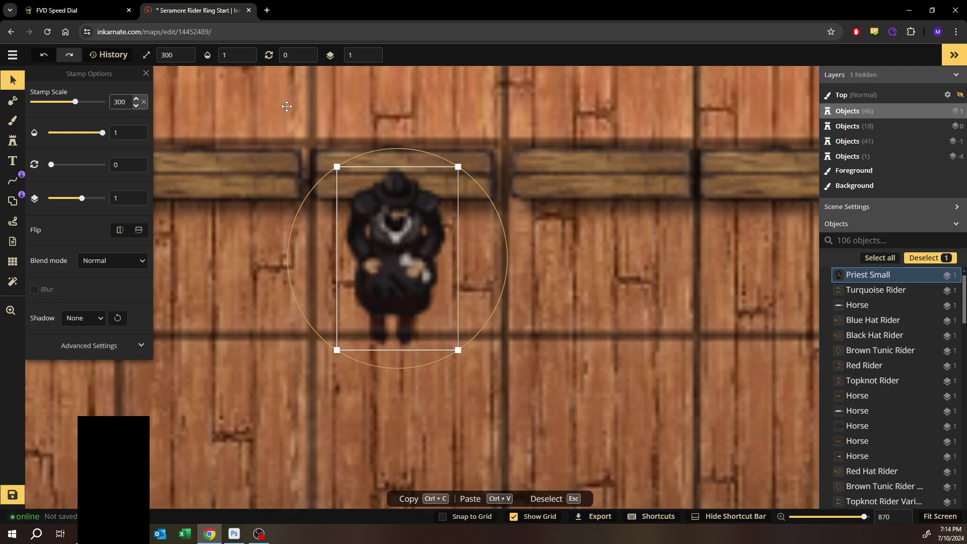
Step: Move Priest Small up onto the bench behind it and deselect all objects
drag(405, 219, 406, 157)
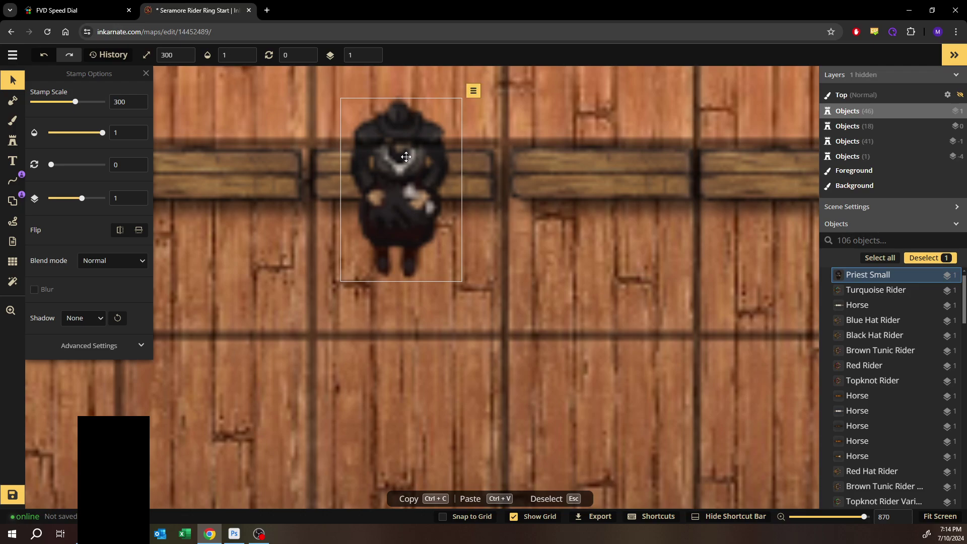
click(272, 169)
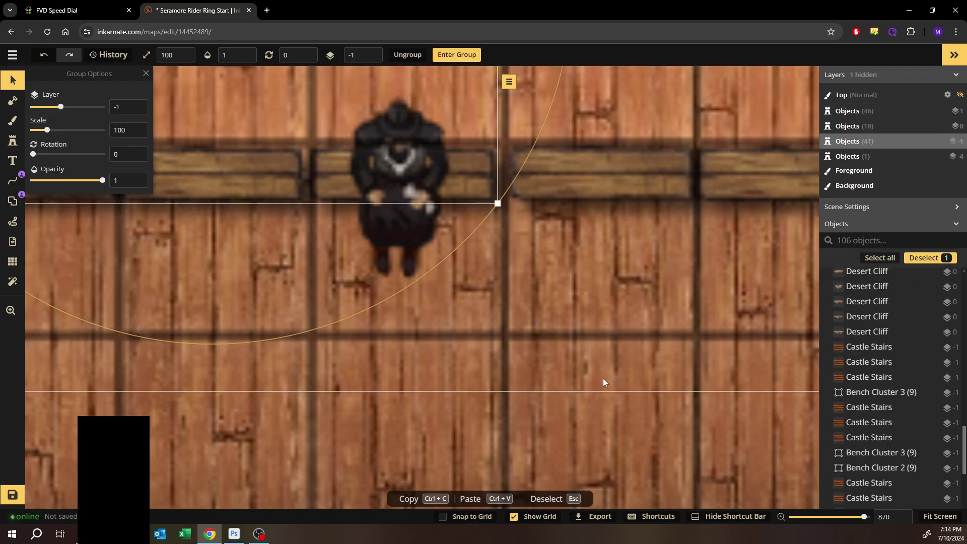
click(596, 419)
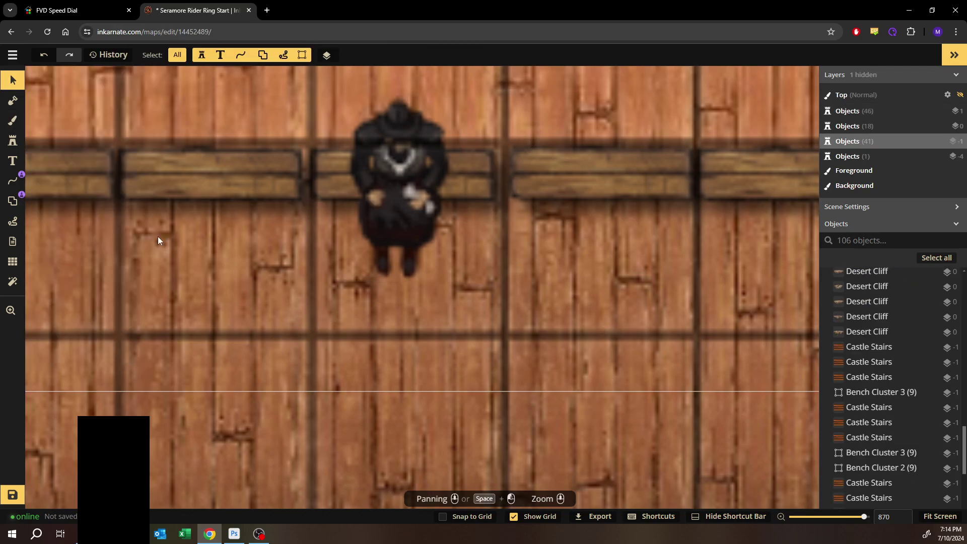
Step: Place the Priest Large 2 stamp from the Spectators pack at scale 300 over the stands, well to the left of Priest Small
click(16, 143)
click(55, 141)
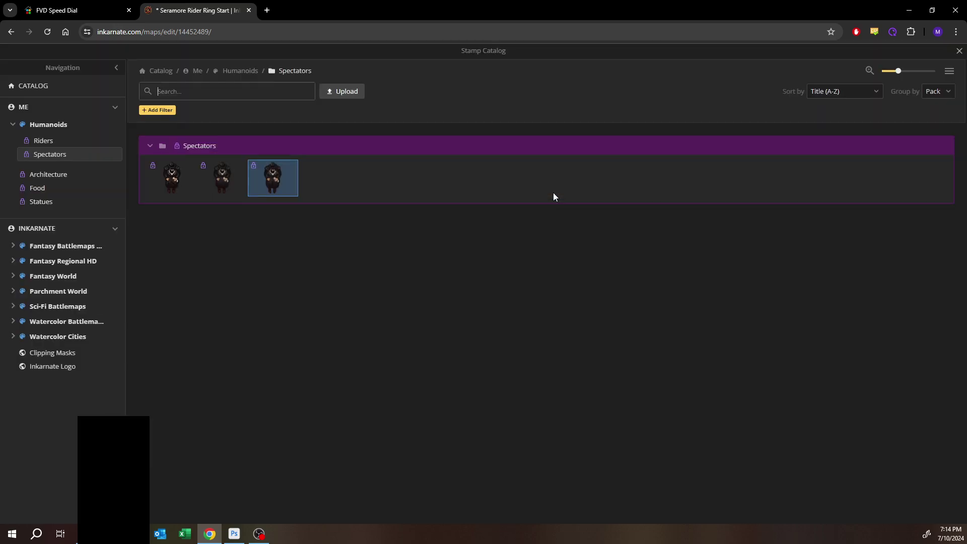
click(222, 179)
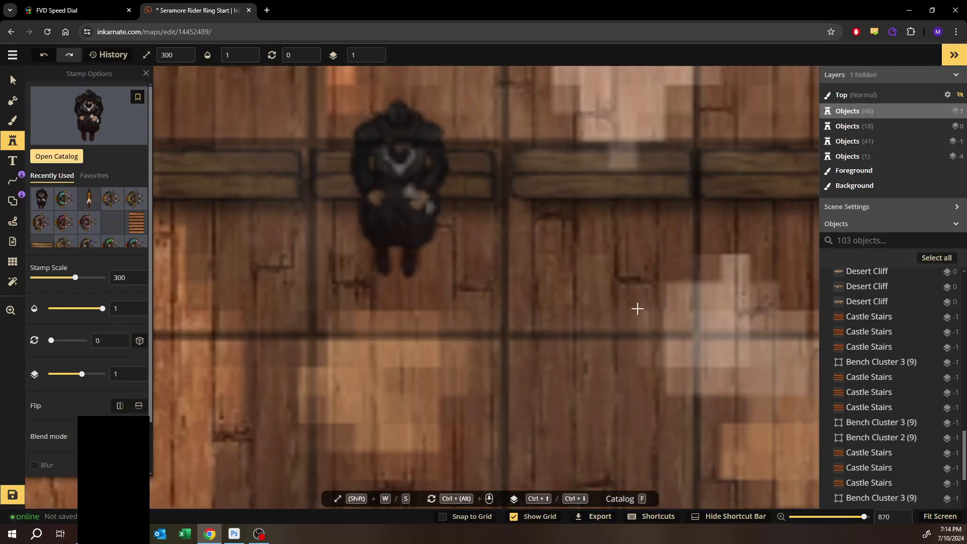
scroll(594, 329, down, 5)
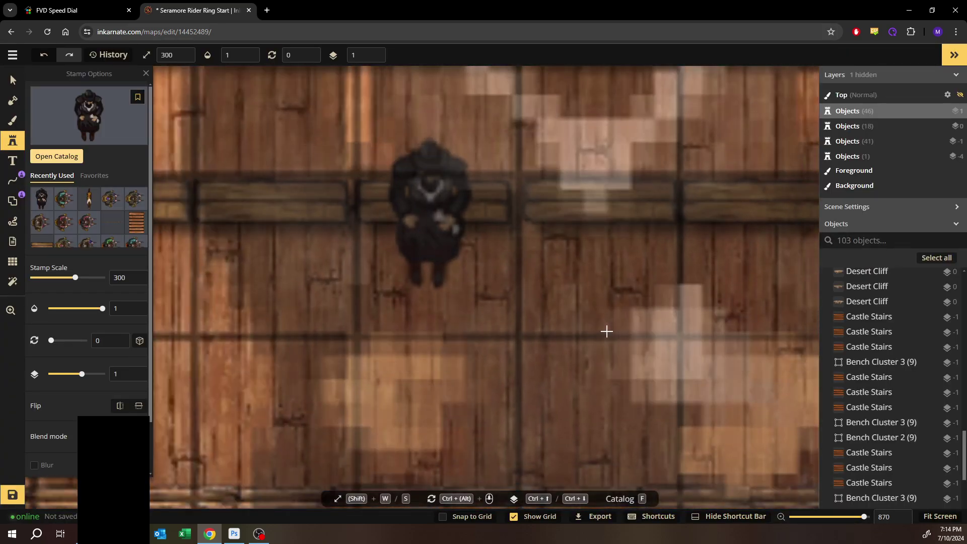
scroll(609, 326, down, 3)
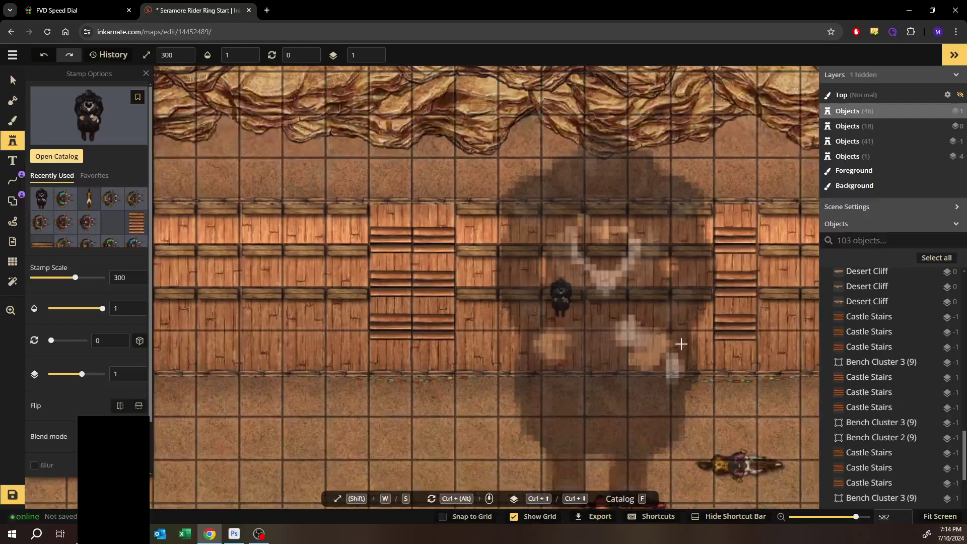
click(242, 286)
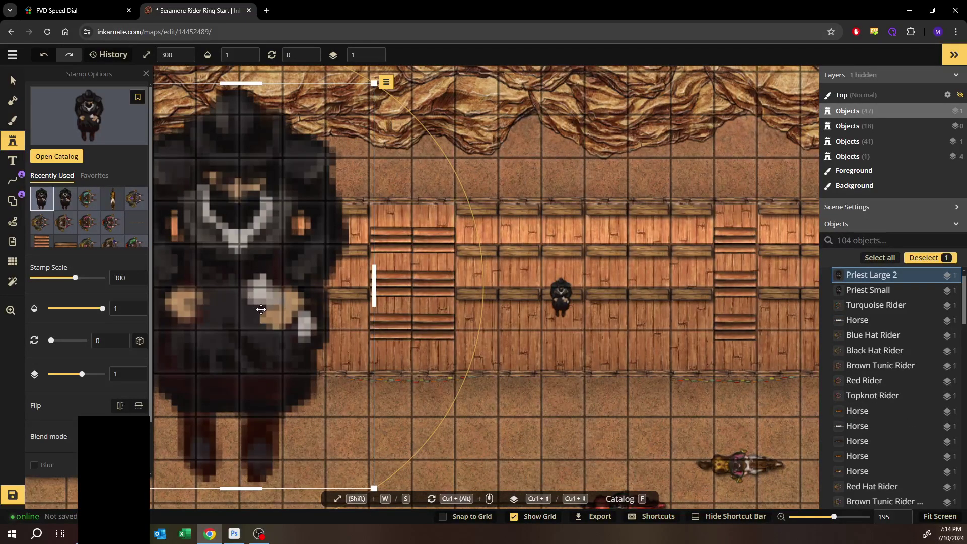
Step: Place the Priest Large 1 stamp from the Spectators pack at scale 300 to the left of Priest Large 2, leaving nothing selected
key(space)
drag(323, 309, 617, 262)
click(54, 155)
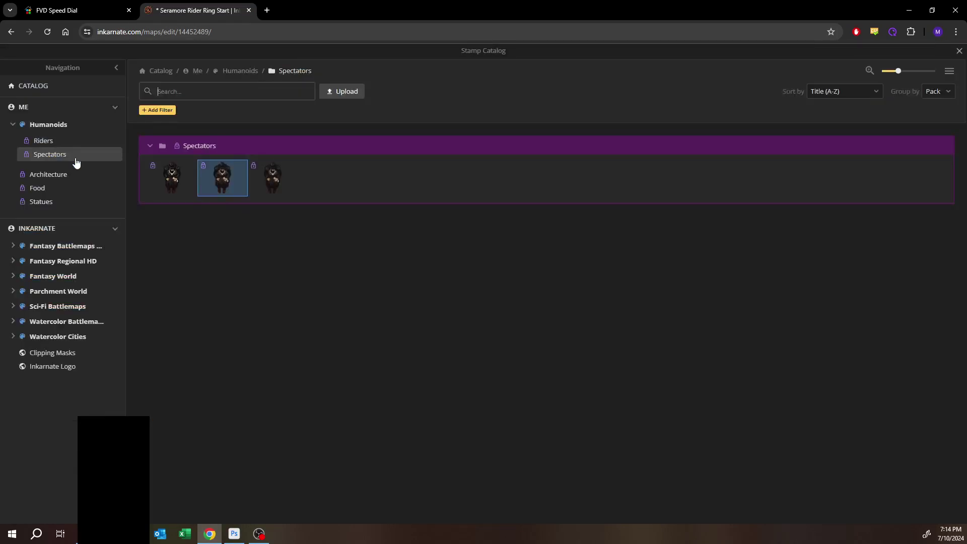
click(172, 176)
drag(219, 261, 267, 236)
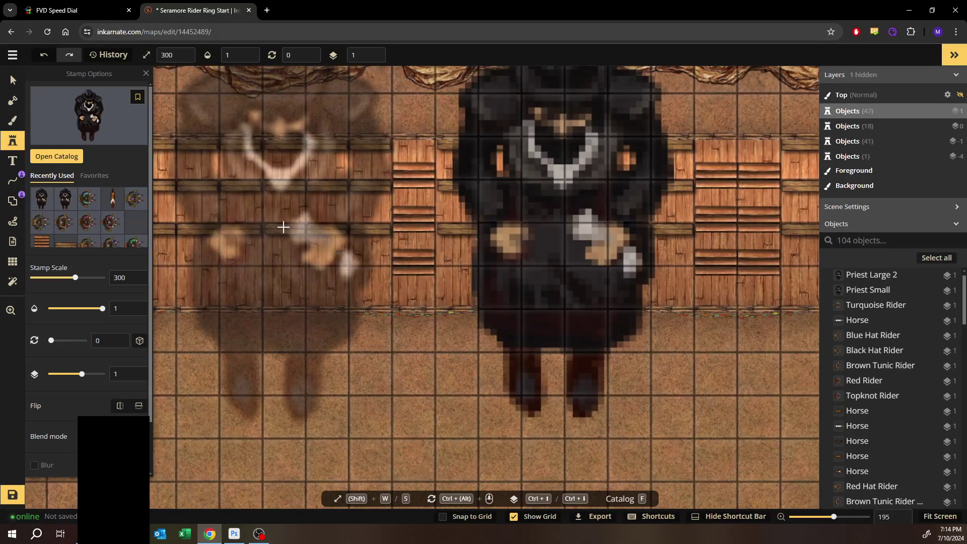
click(281, 224)
click(14, 80)
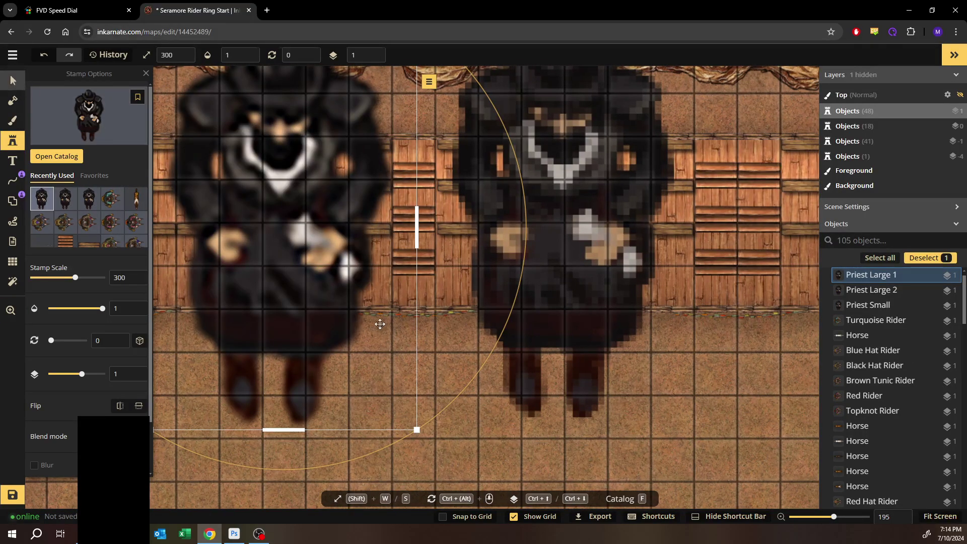
click(720, 416)
click(668, 379)
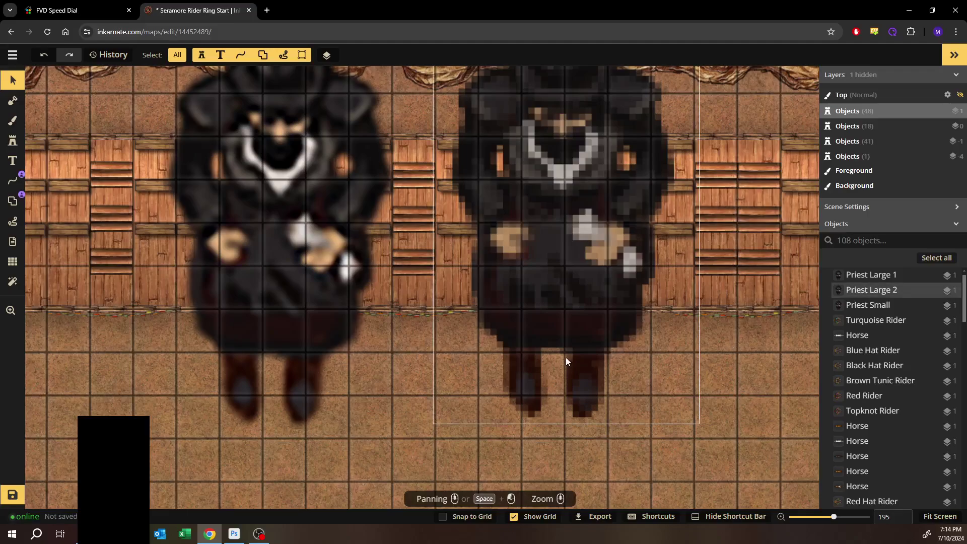
Step: Set the scale of Priest Large 1 to 30 and move it onto the bench row directly beside Priest Small
scroll(566, 357, down, 2)
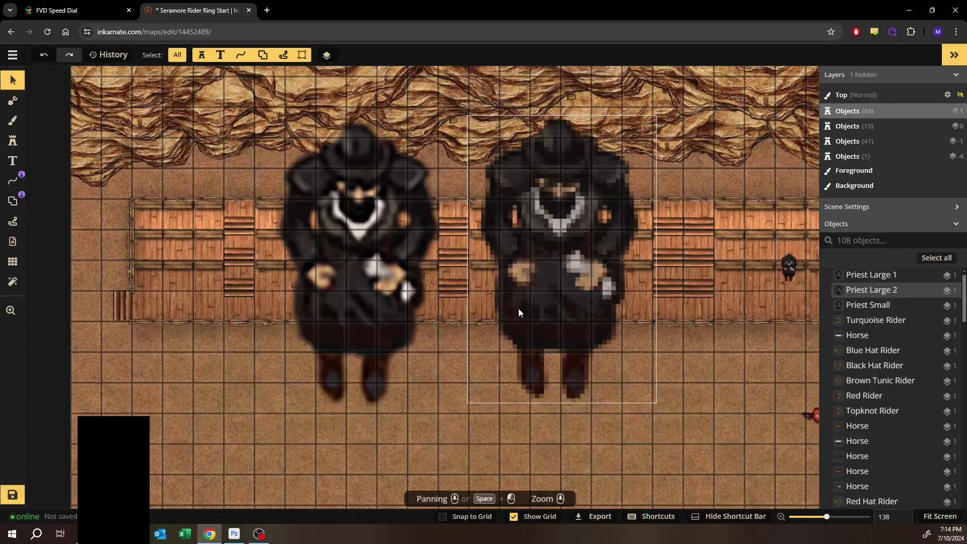
scroll(519, 308, up, 1)
click(432, 302)
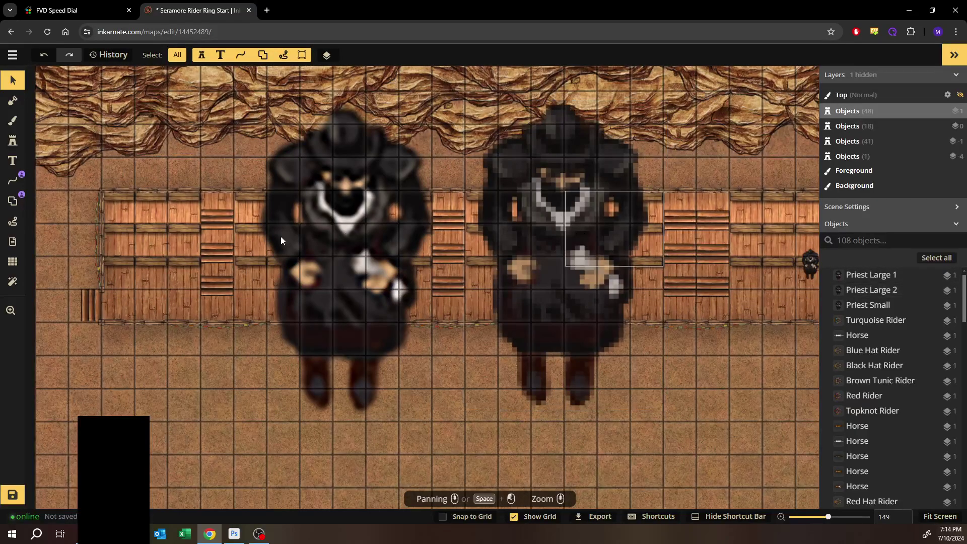
click(338, 231)
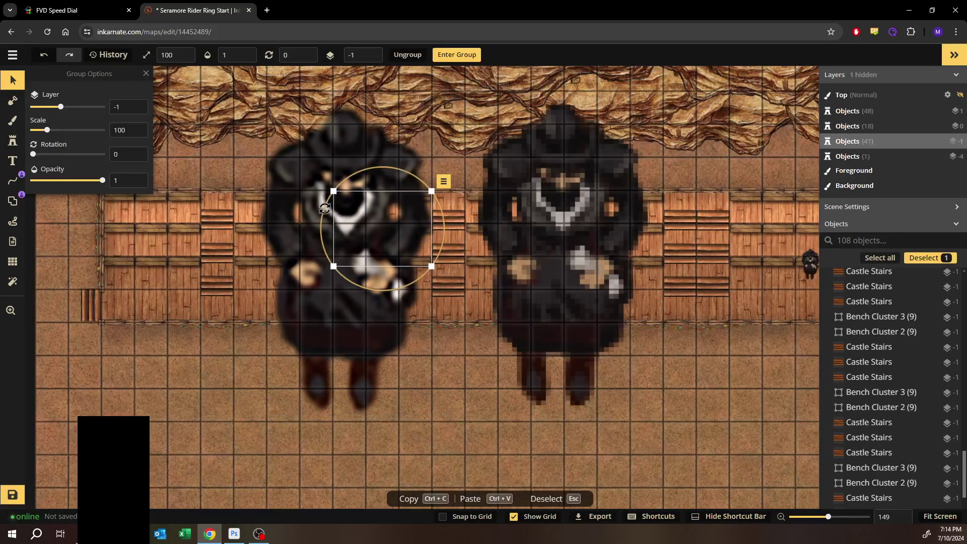
click(319, 180)
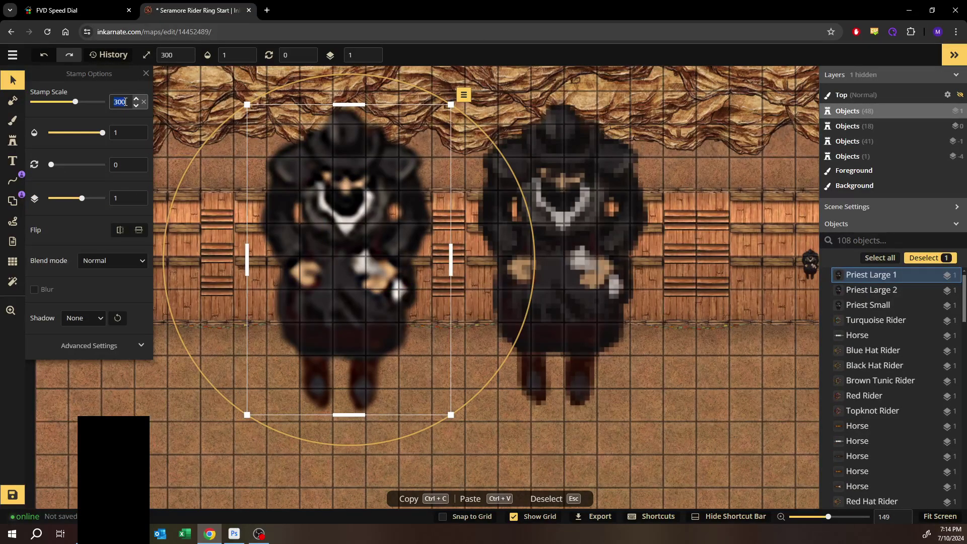
text(30)
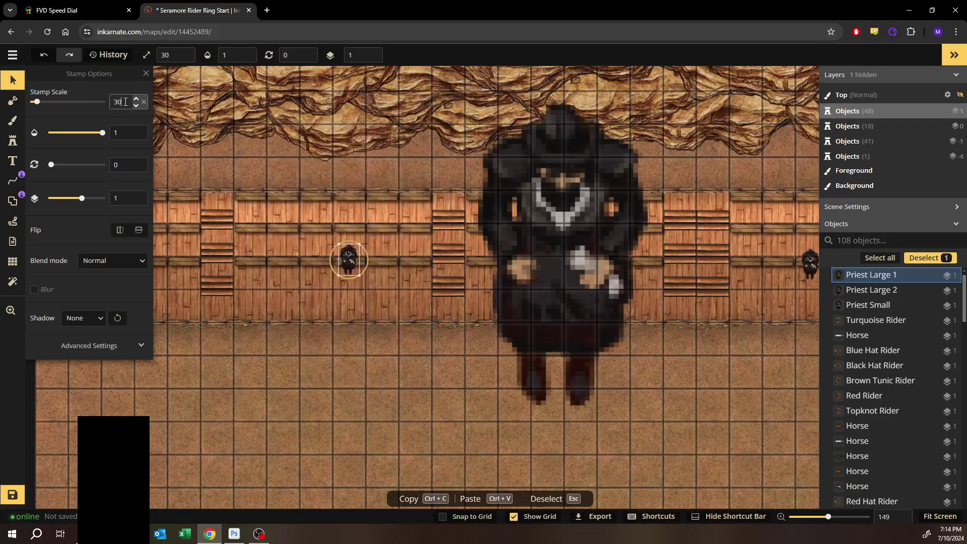
drag(346, 259, 779, 263)
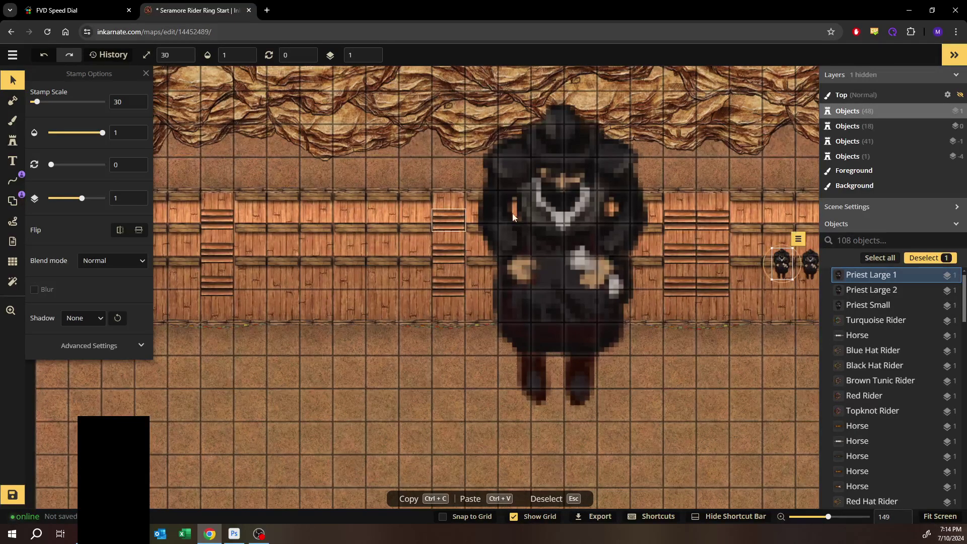
Step: Set the scale of Priest Large 2 to 30 and move it onto the bench row to the right of Priest Small
click(539, 212)
key(Escape)
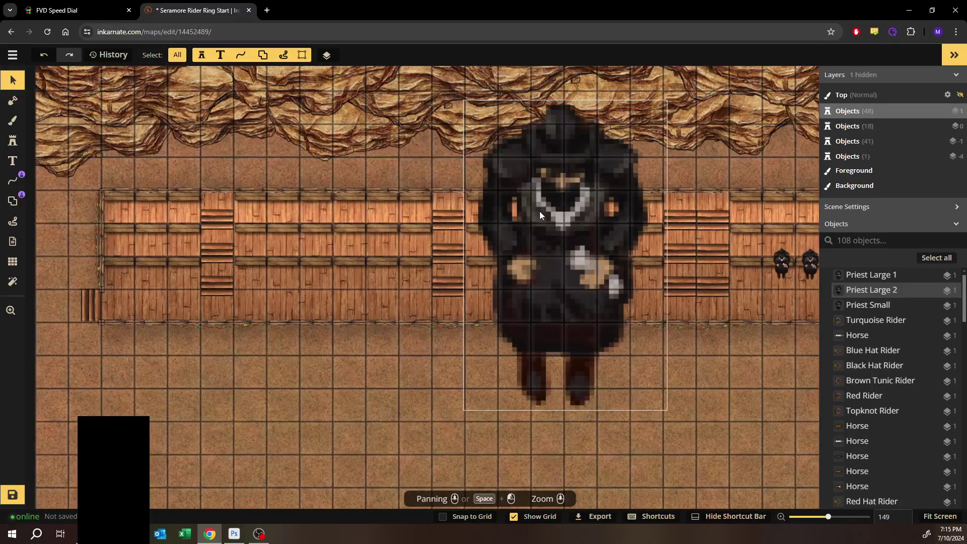
click(552, 259)
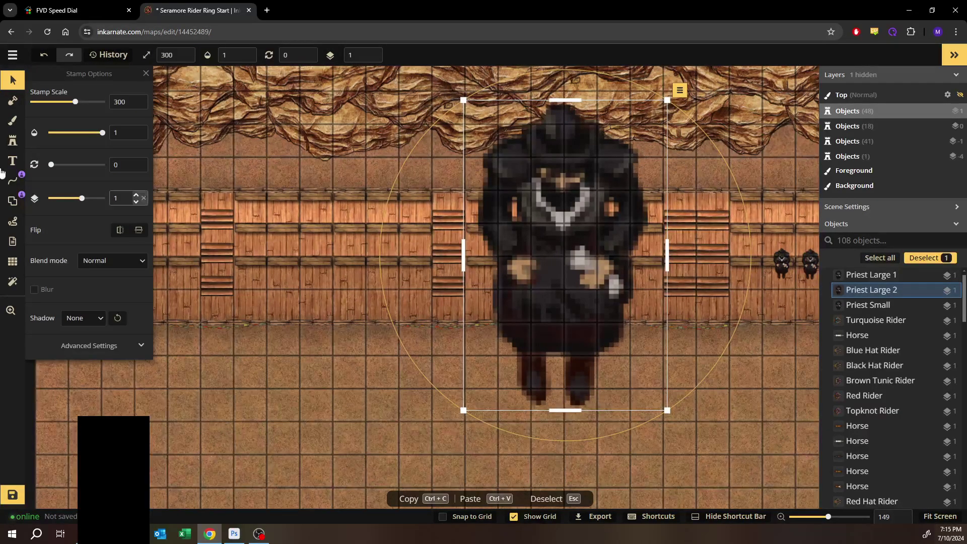
double_click(124, 100)
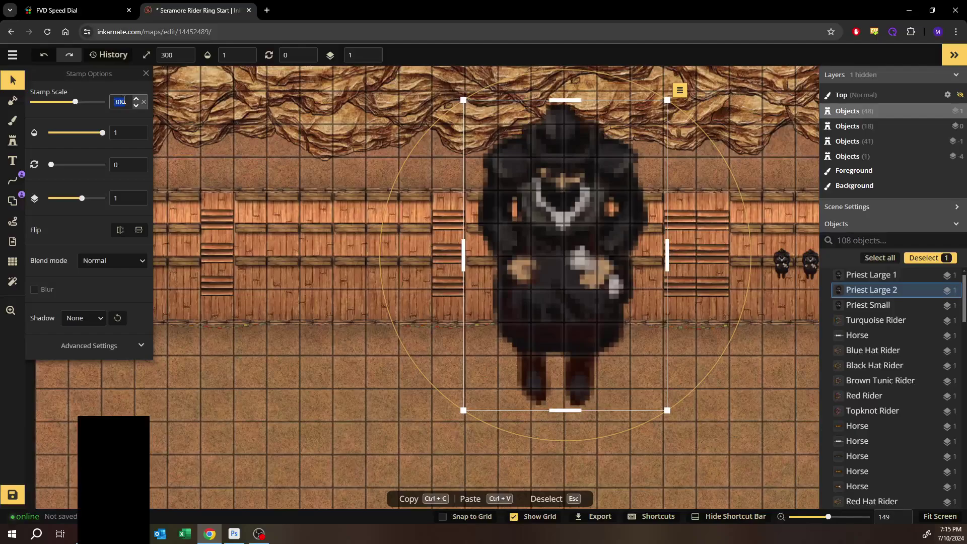
text(30)
drag(569, 248, 777, 260)
drag(610, 335, 479, 339)
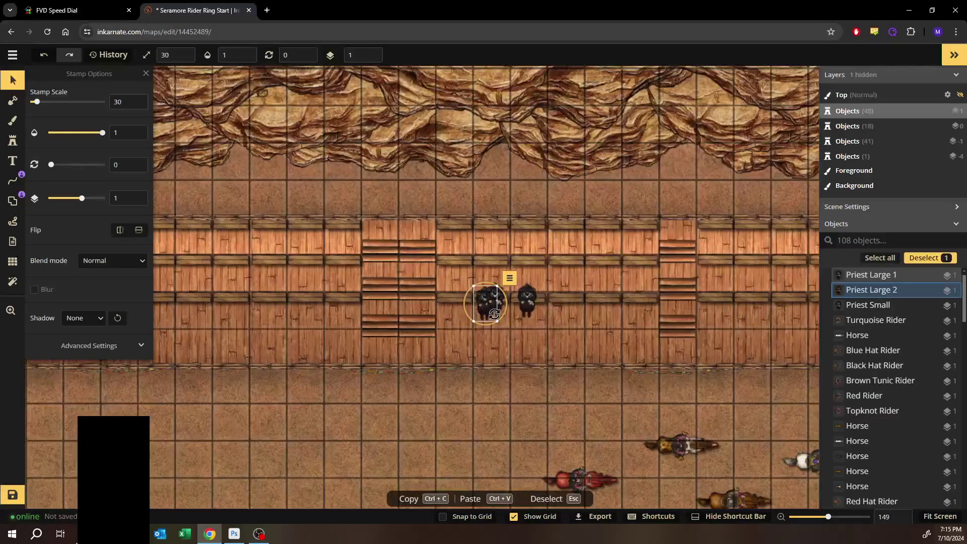
scroll(480, 315, up, 1)
scroll(479, 315, up, 7)
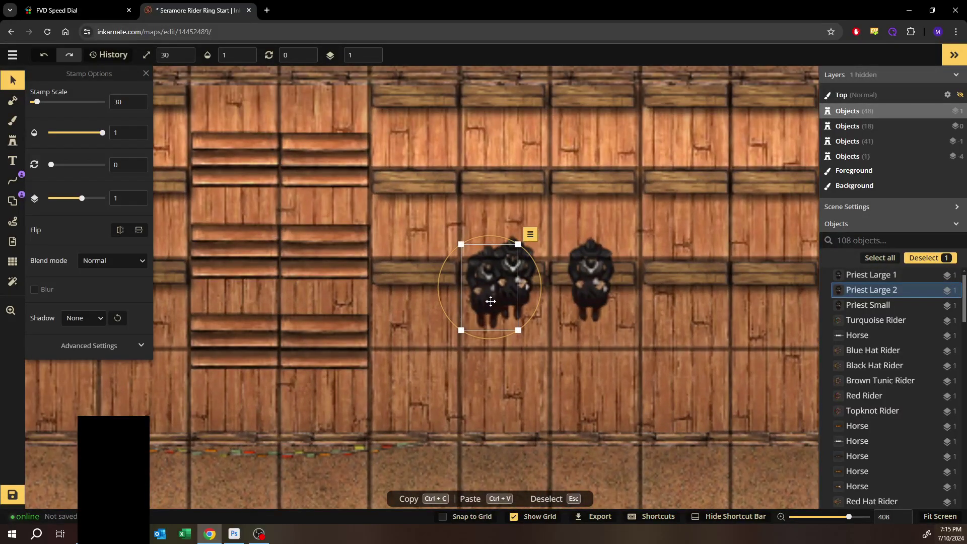
drag(491, 302, 688, 292)
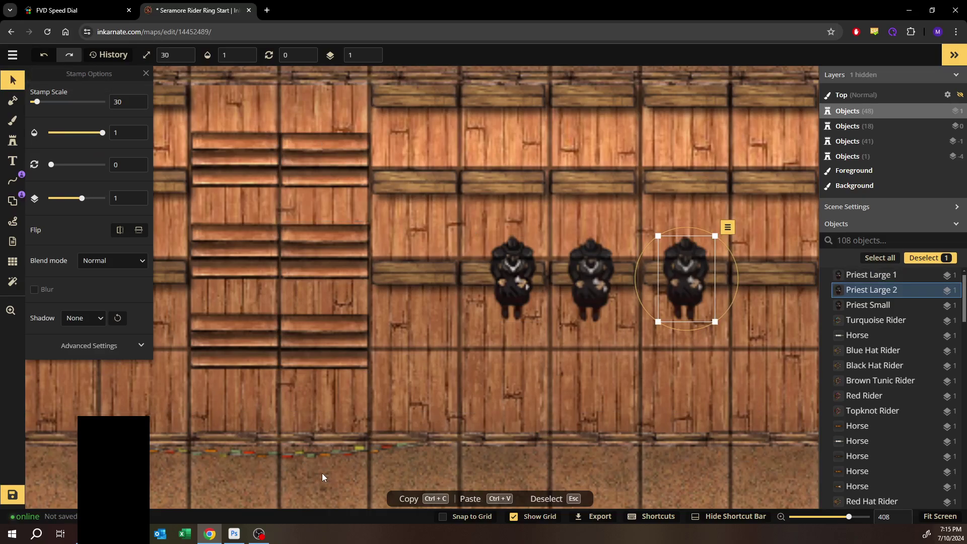
Step: Shift Priest Large 2 slightly left along the bench so it sits closer to Priest Small
click(323, 477)
scroll(631, 276, up, 5)
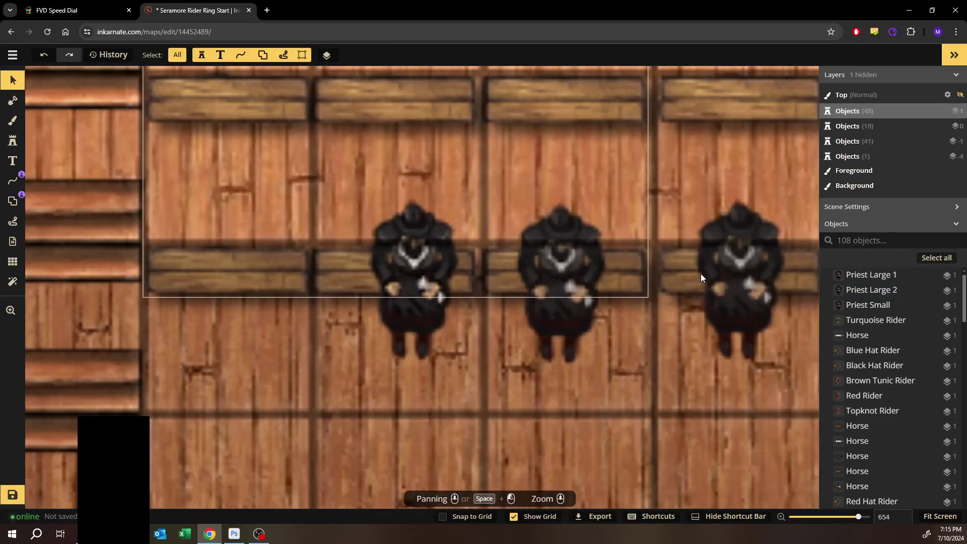
click(729, 274)
drag(735, 307, 715, 309)
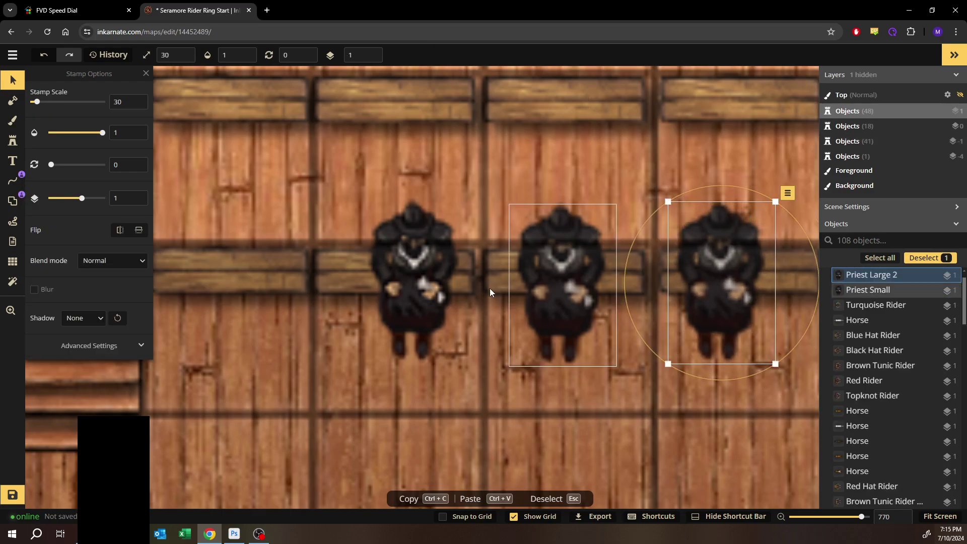
Step: Hide the map grid and deselect all objects around the three priests
scroll(463, 287, down, 1)
drag(489, 173, 481, 210)
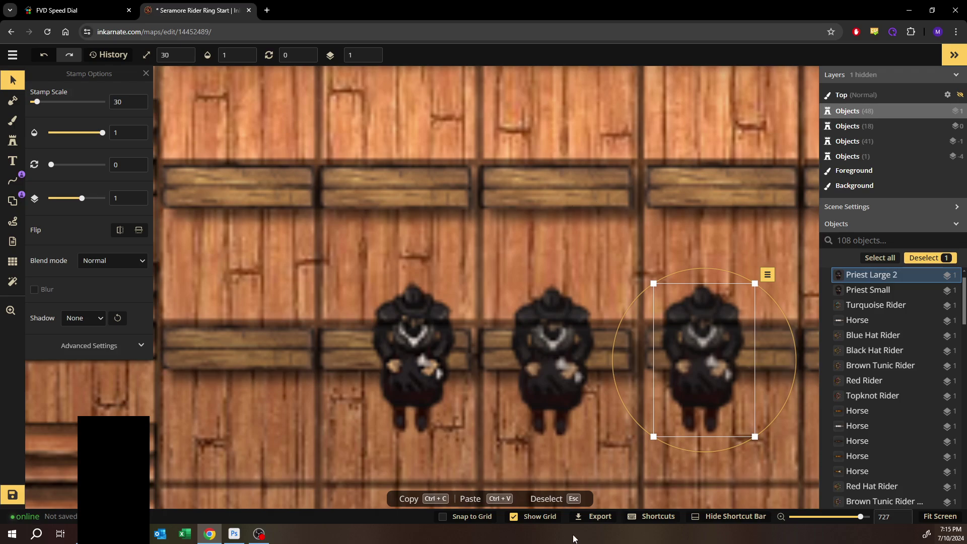
click(532, 520)
key(space)
drag(611, 417, 517, 330)
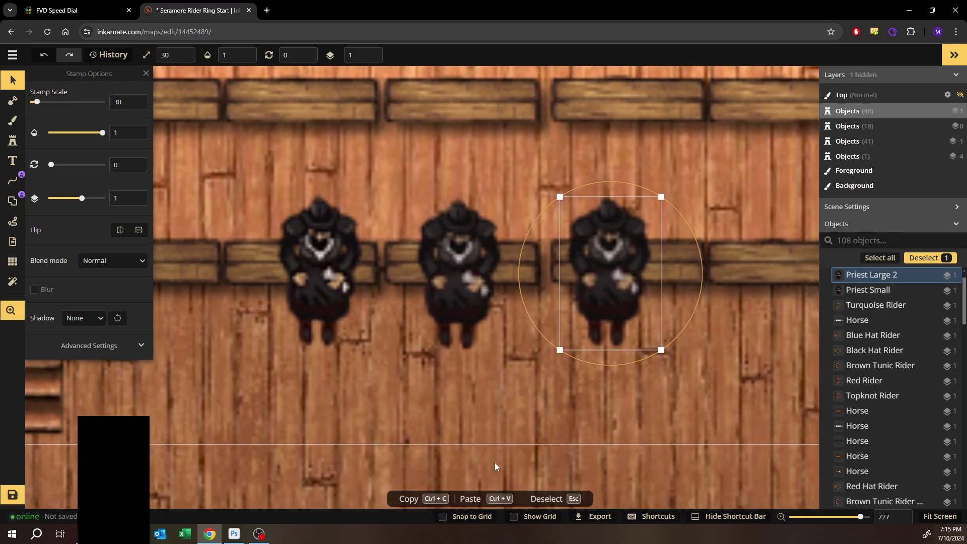
click(538, 472)
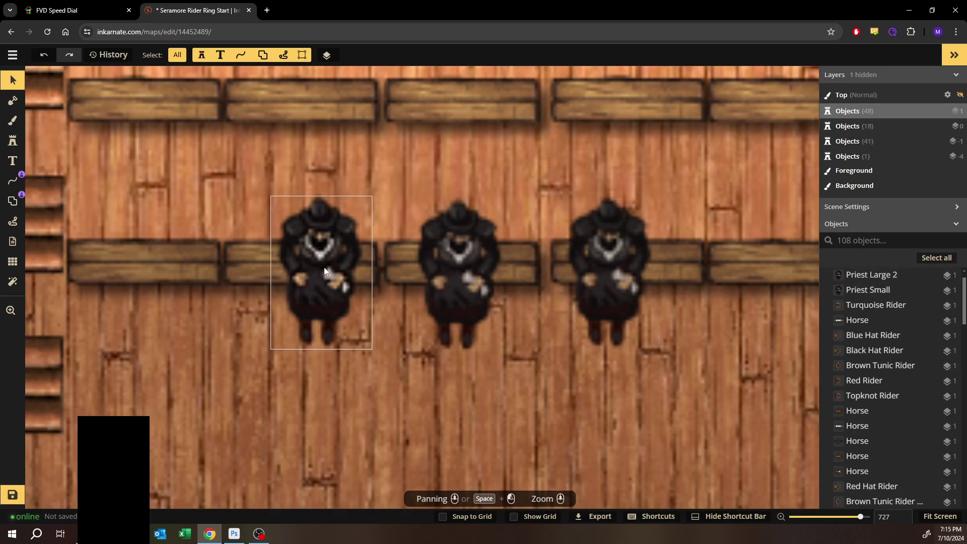
Step: Select Priest Large 1 and Priest Large 2 in turn to compare their appearance with Priest Small
click(320, 285)
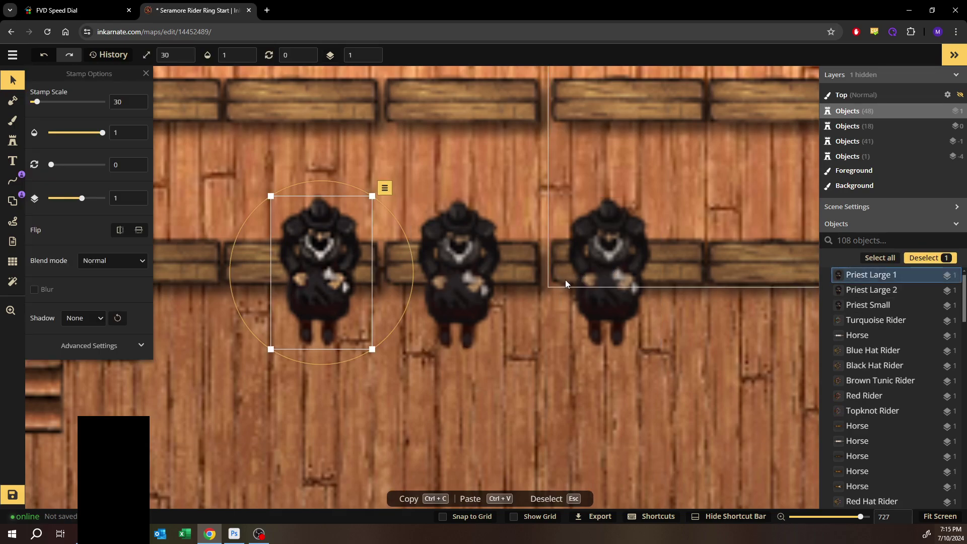
click(614, 277)
click(311, 301)
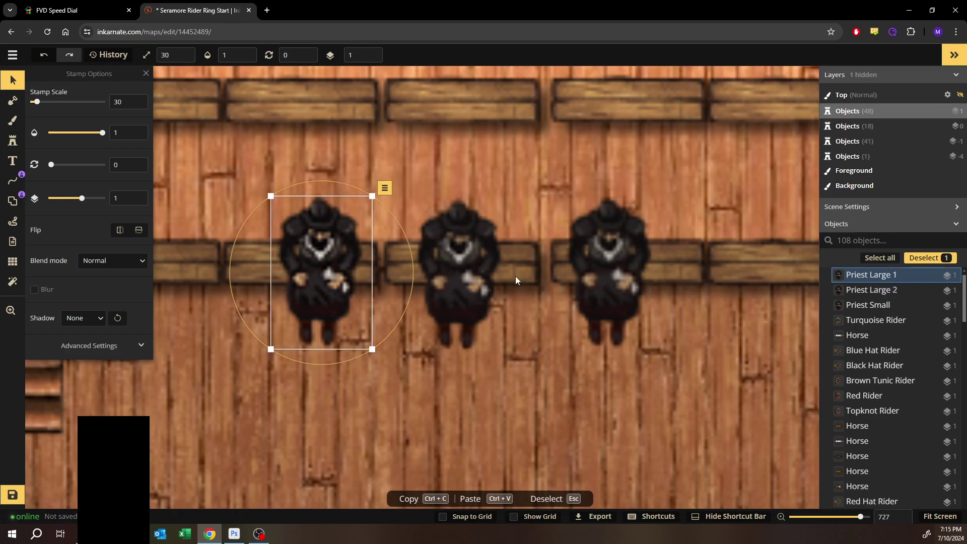
click(600, 295)
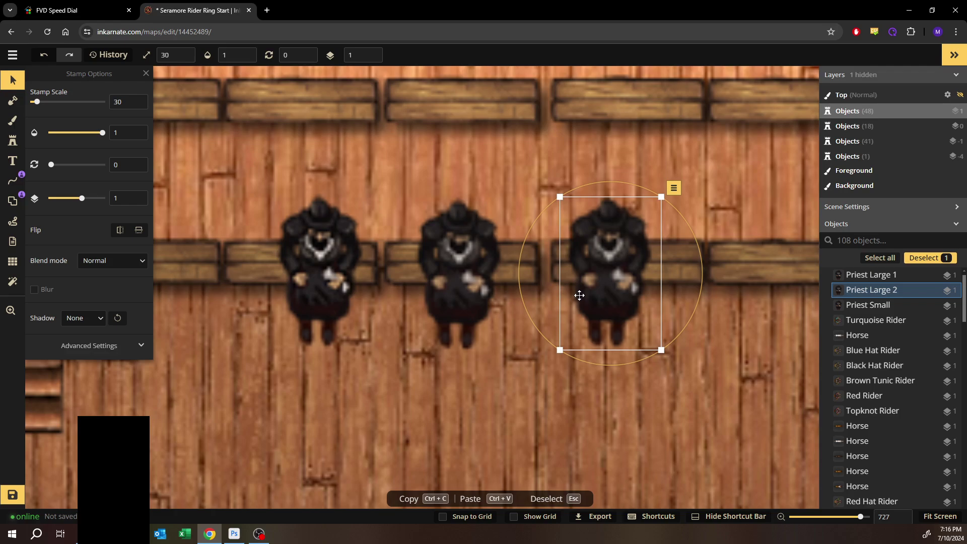
click(243, 435)
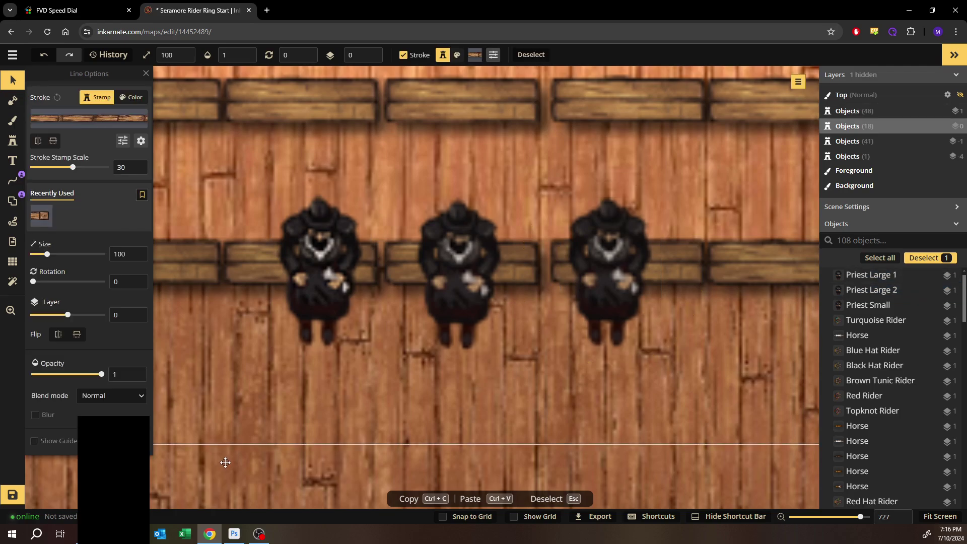
click(225, 466)
Step: Switch to Photoshop and close the Untitled-1 priest document without saving it
click(233, 533)
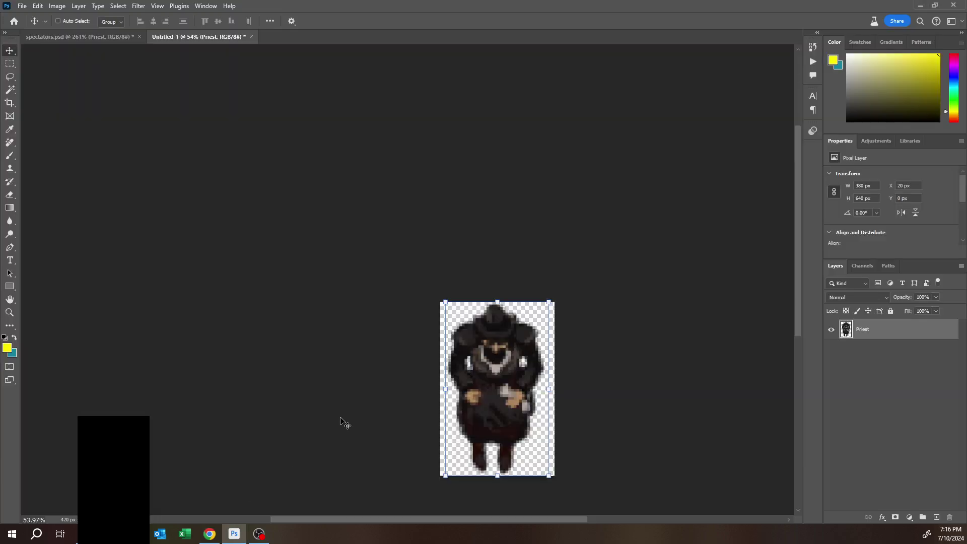
click(251, 37)
click(488, 200)
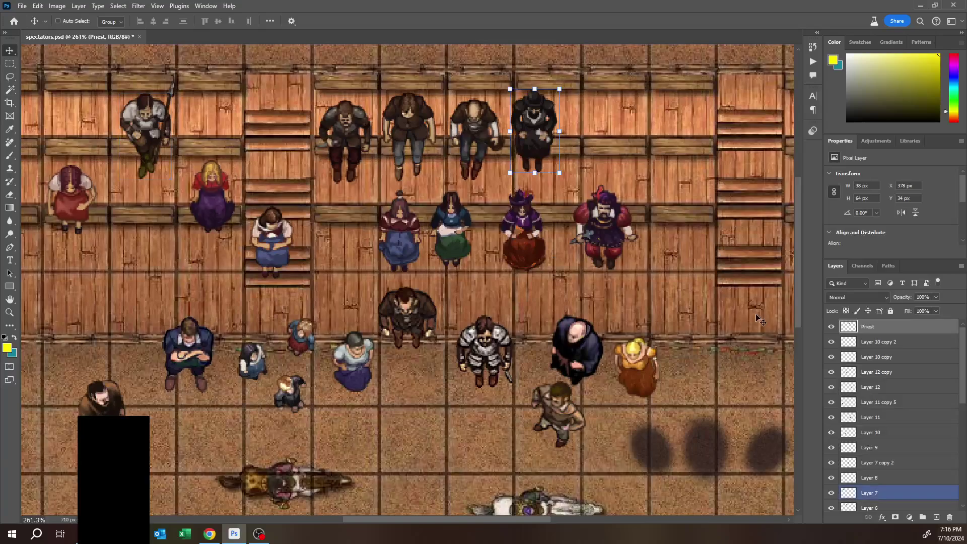
Step: Toggle the visibility of the layers below Priest one by one to identify which spectator each contains
click(834, 343)
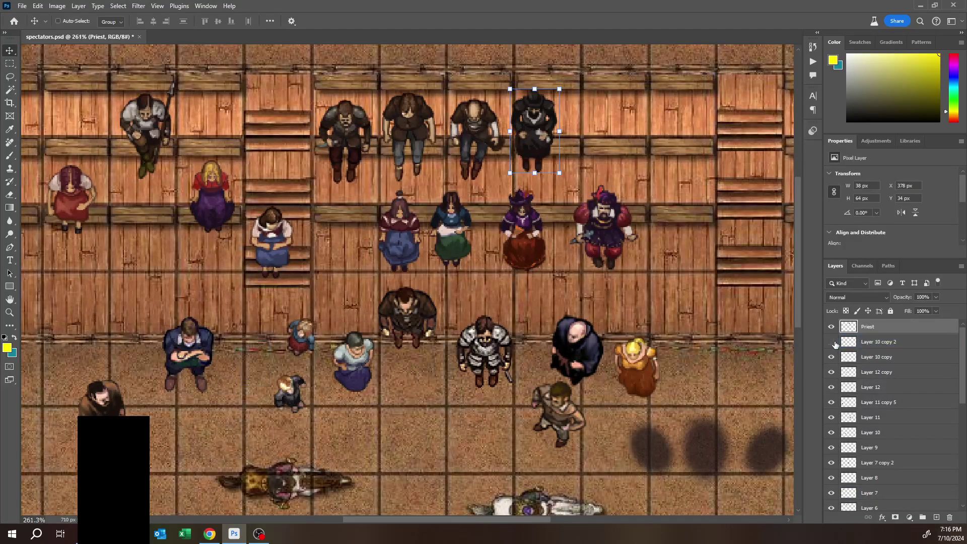
click(831, 343)
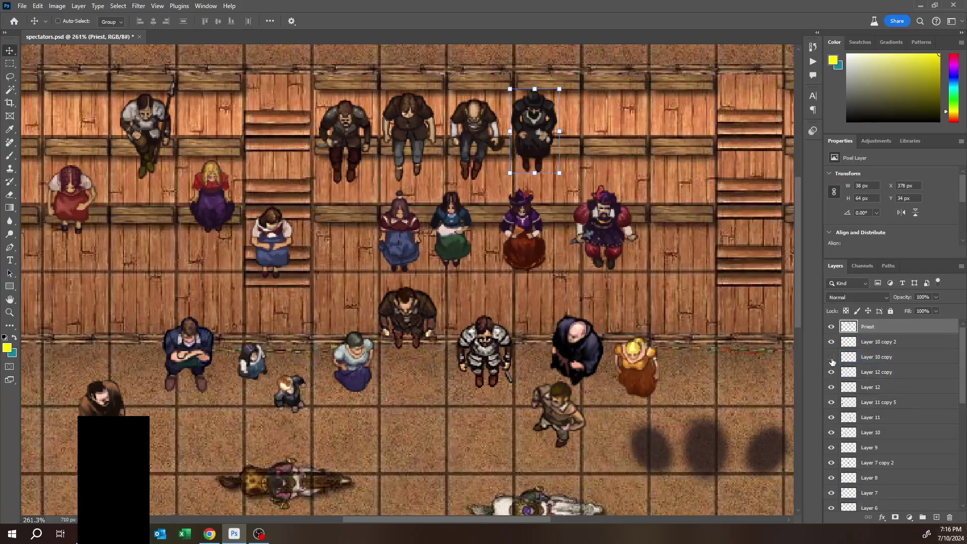
click(831, 374)
click(832, 374)
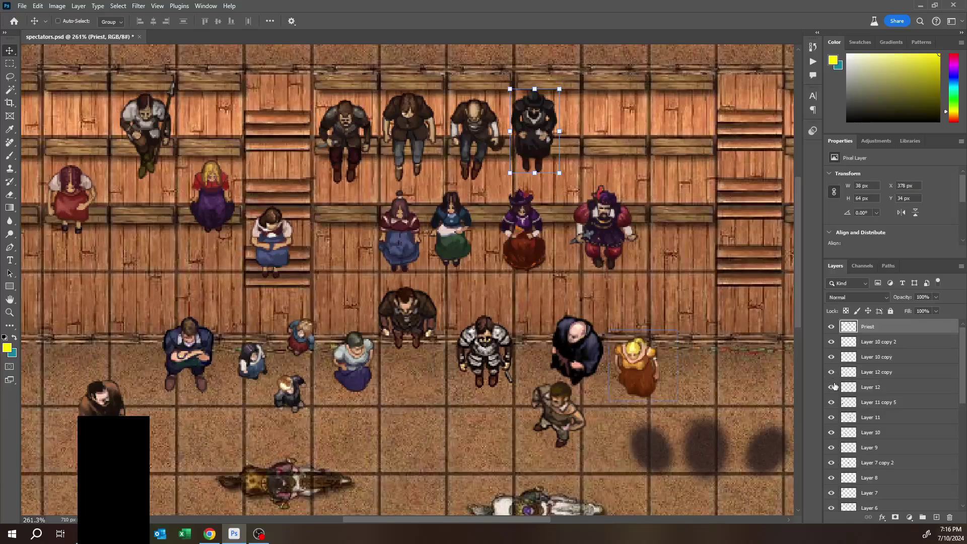
click(832, 388)
click(831, 388)
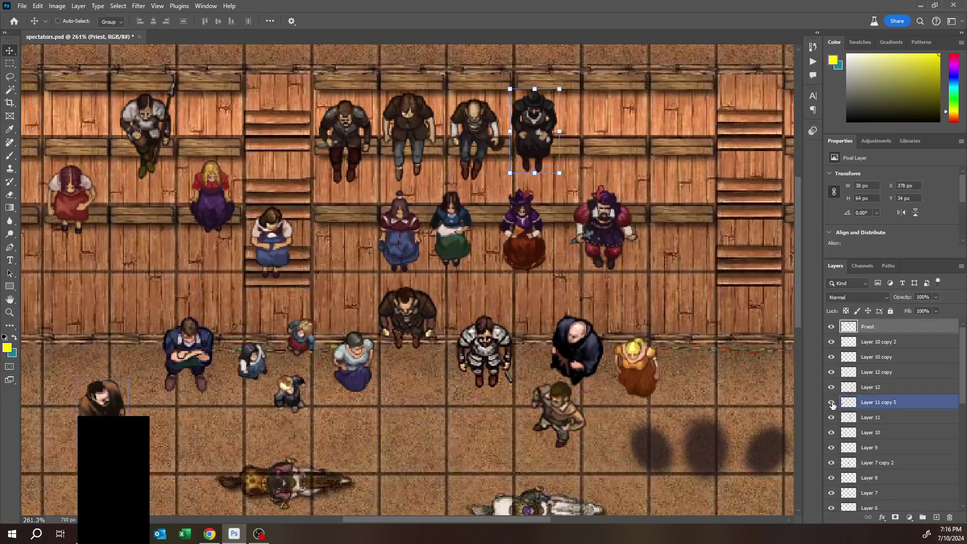
click(832, 342)
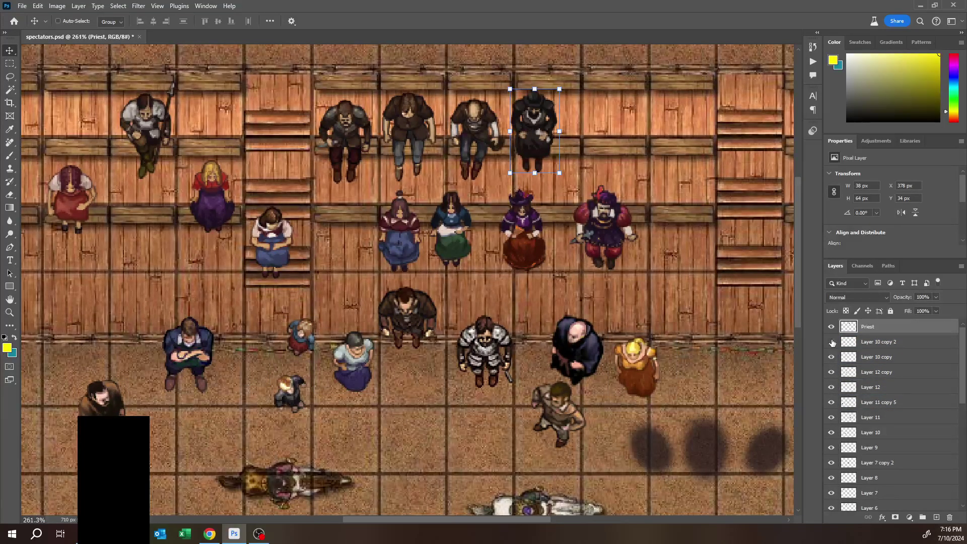
click(832, 342)
Step: Rename Layer 10 copy 2 as Spectator Girl 1 and Layer 10 copy as Spectator Girl l2
click(868, 344)
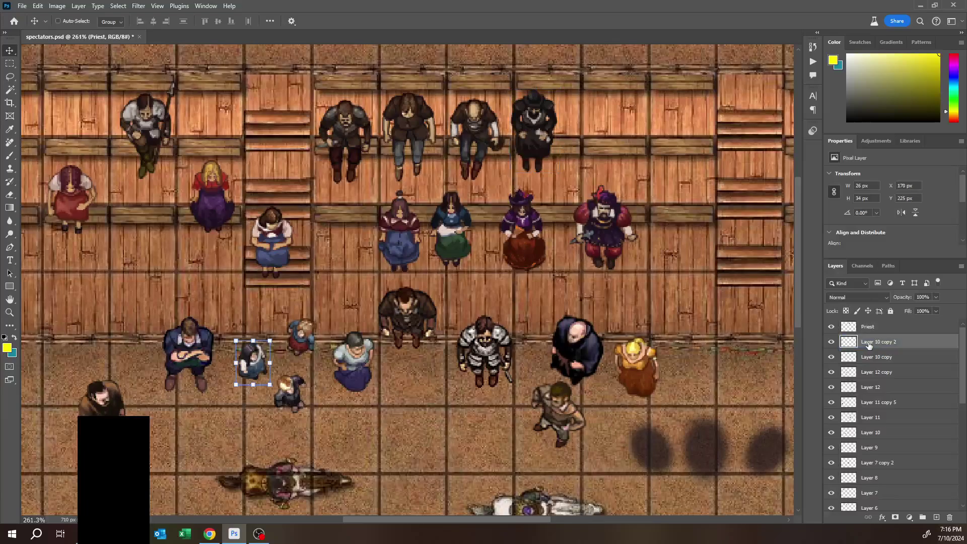
double_click(869, 344)
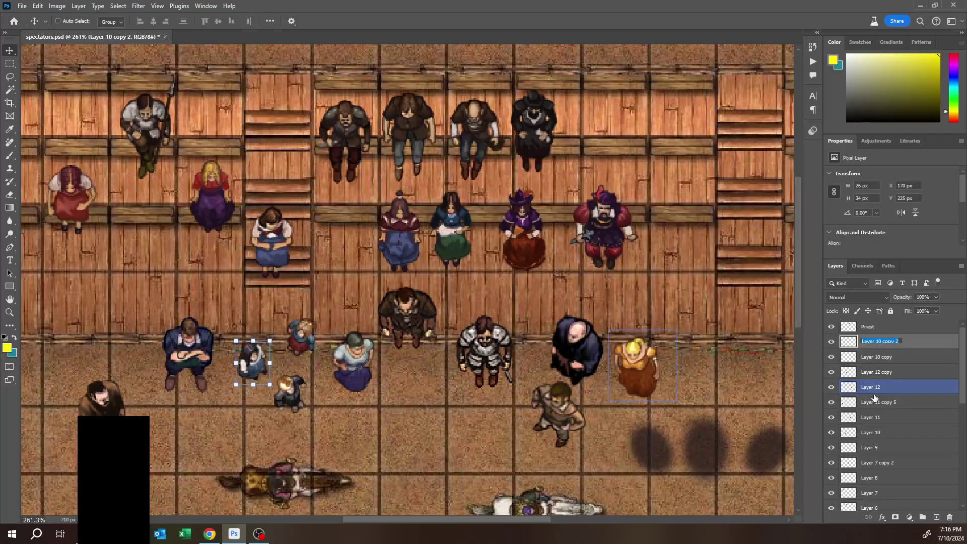
text(Spectator Girl 1)
click(879, 361)
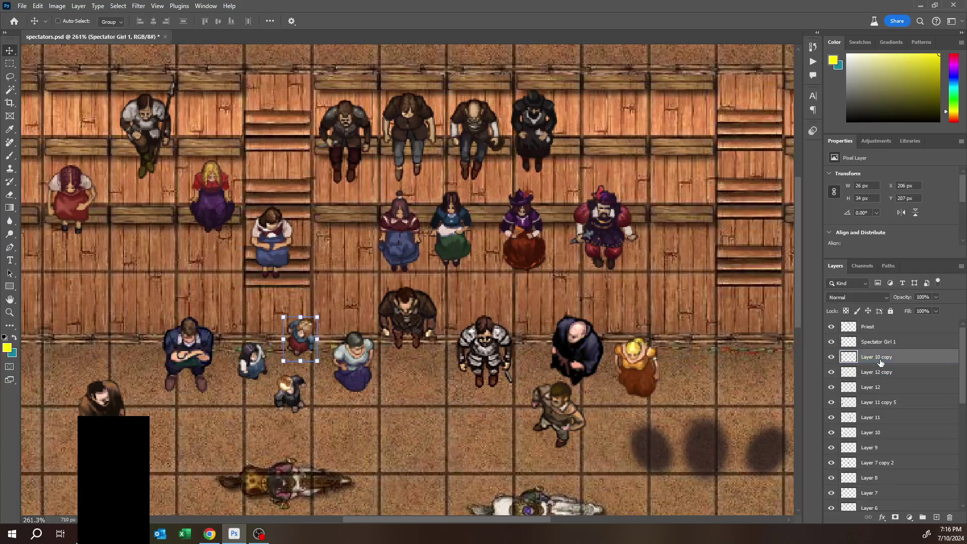
double_click(881, 357)
text(Spectator Girl l2)
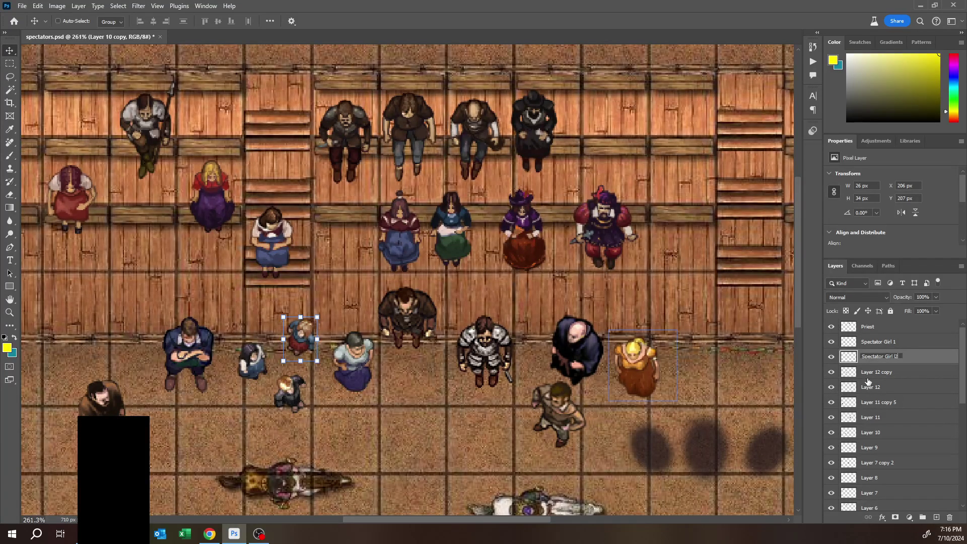
Step: Mark the Priest layer with the red color label
click(877, 328)
right_click(877, 328)
mouse_move(880, 323)
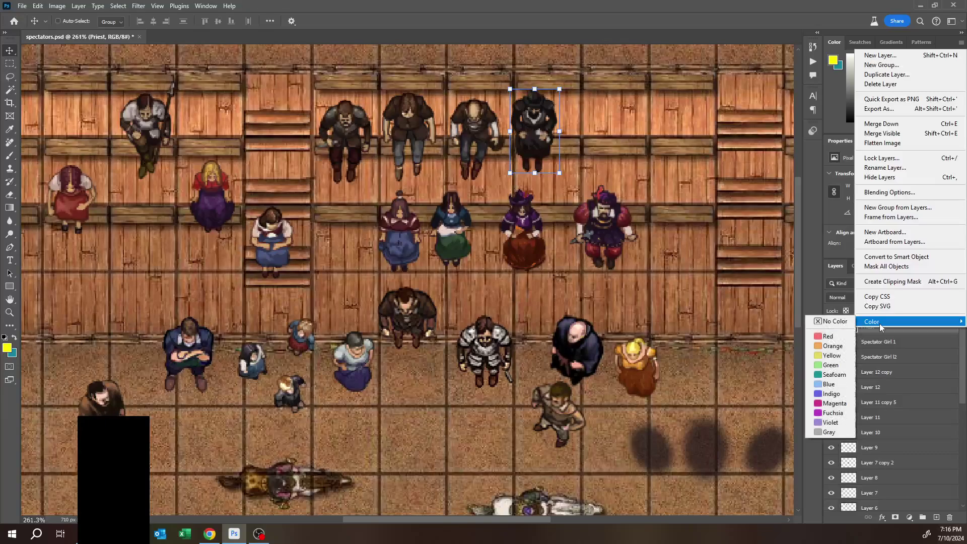
click(828, 336)
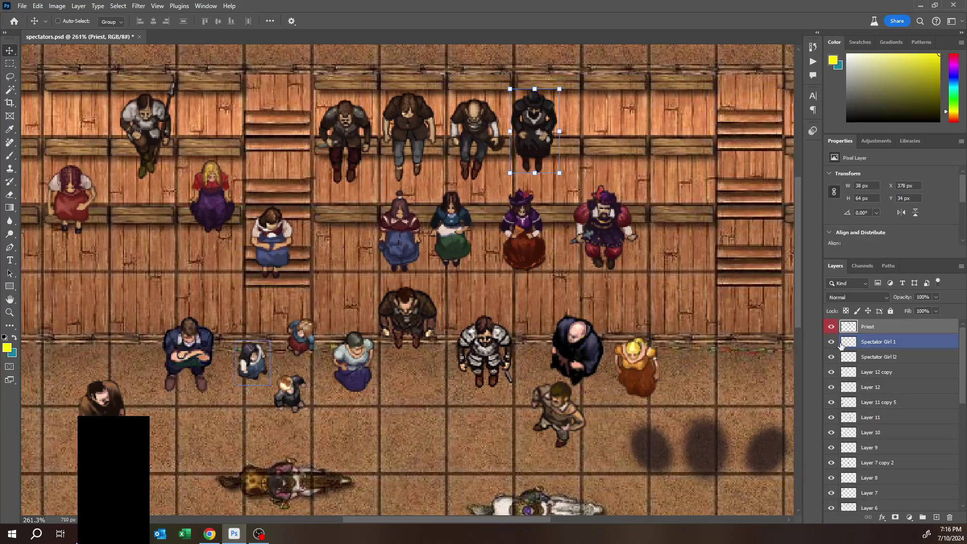
Step: Rename Layer 12 copy, the seated woman in the pale blouse and blue skirt, as Spectator Woman 1
click(874, 358)
click(875, 342)
click(869, 357)
click(871, 371)
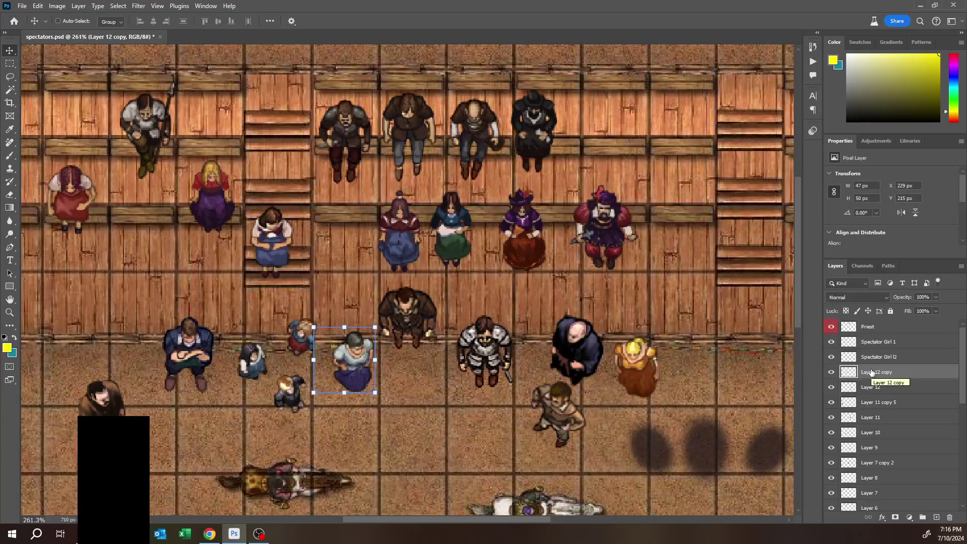
double_click(871, 371)
text(Spectator Woma)
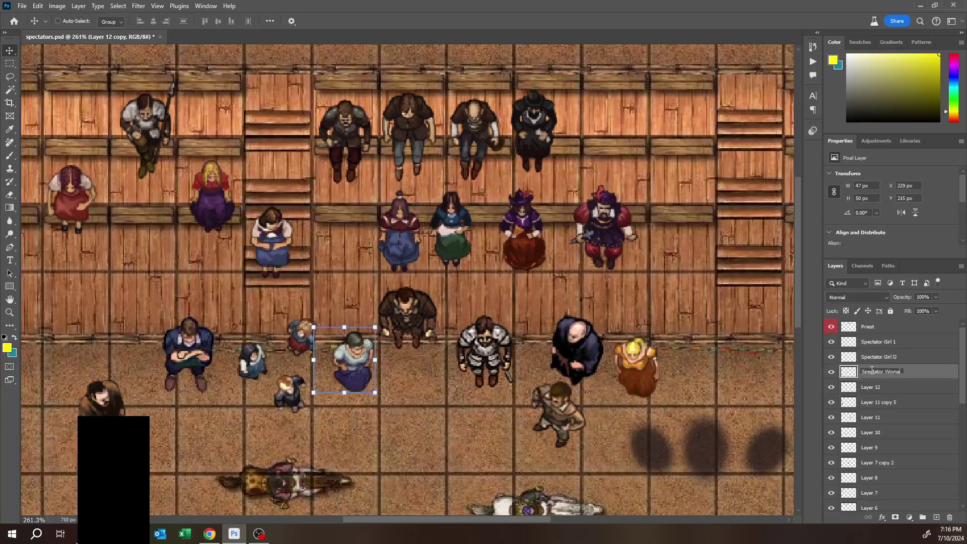
text(n 1)
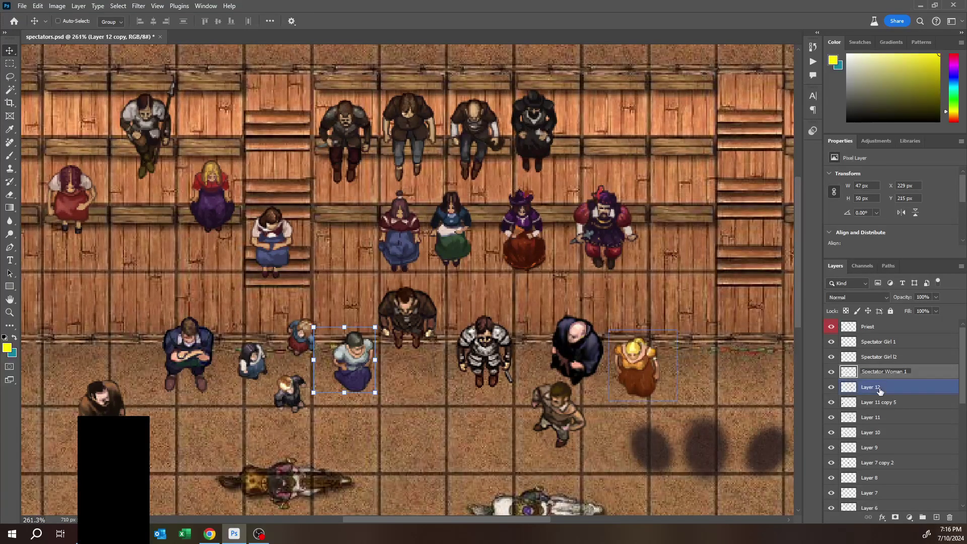
Step: Rename Layer 12, the blonde woman in the yellow and brown dress, as Spectator Woman 2
click(878, 389)
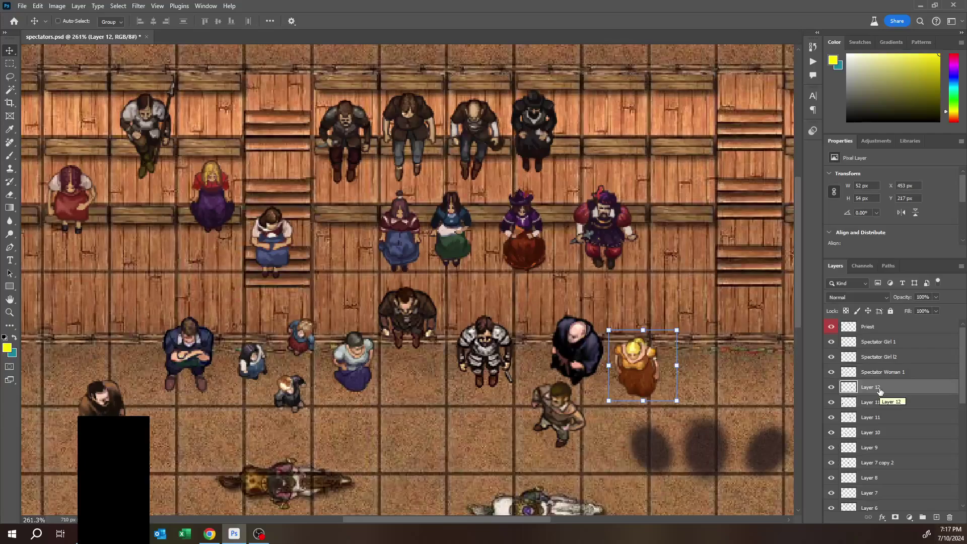
double_click(878, 388)
text(Spectato)
key(Return)
Step: Rename Layer 11 copy 5, the man in the brown cloak, as Spectator Man 1
click(867, 406)
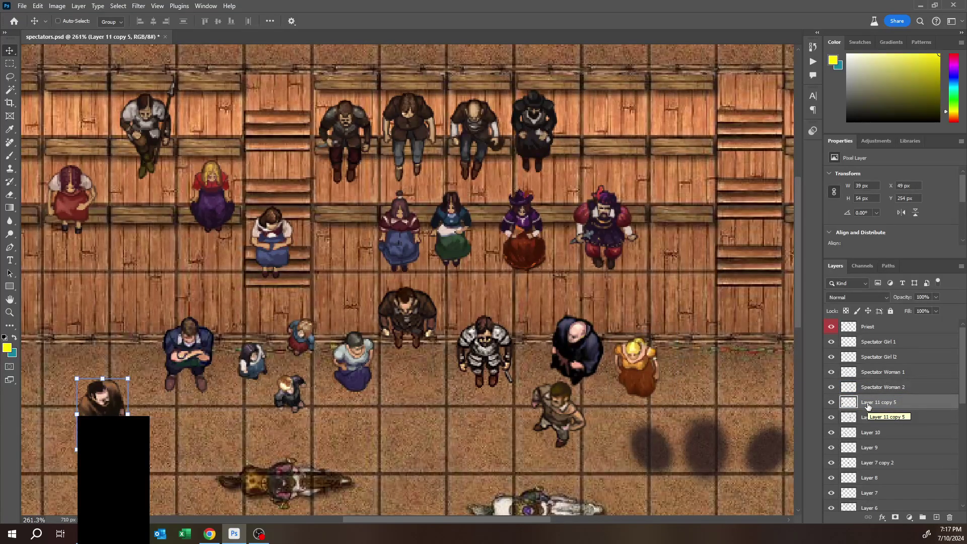
double_click(868, 406)
text(Spectator Man 1)
key(Return)
Step: Hide and show Layer 11 to identify which spectator it contains
click(879, 416)
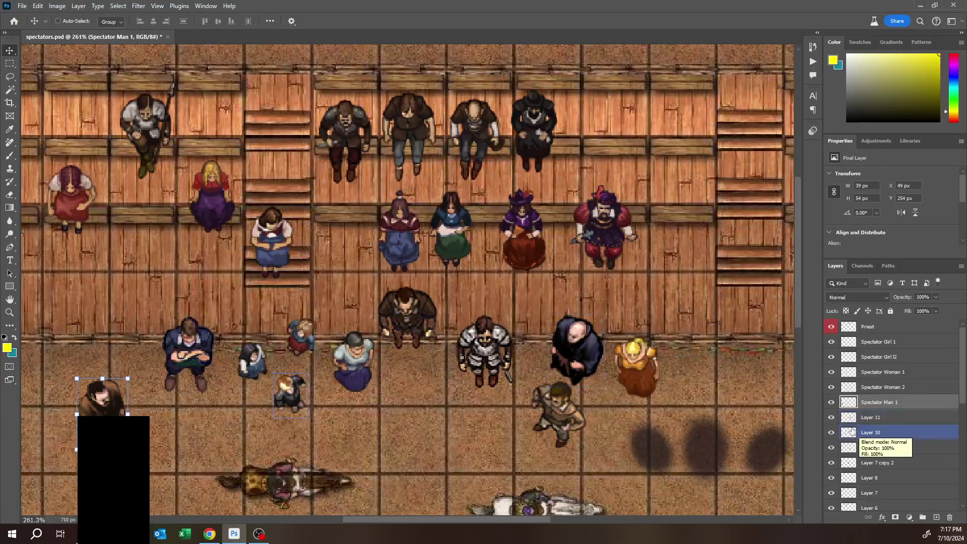
click(832, 418)
click(831, 419)
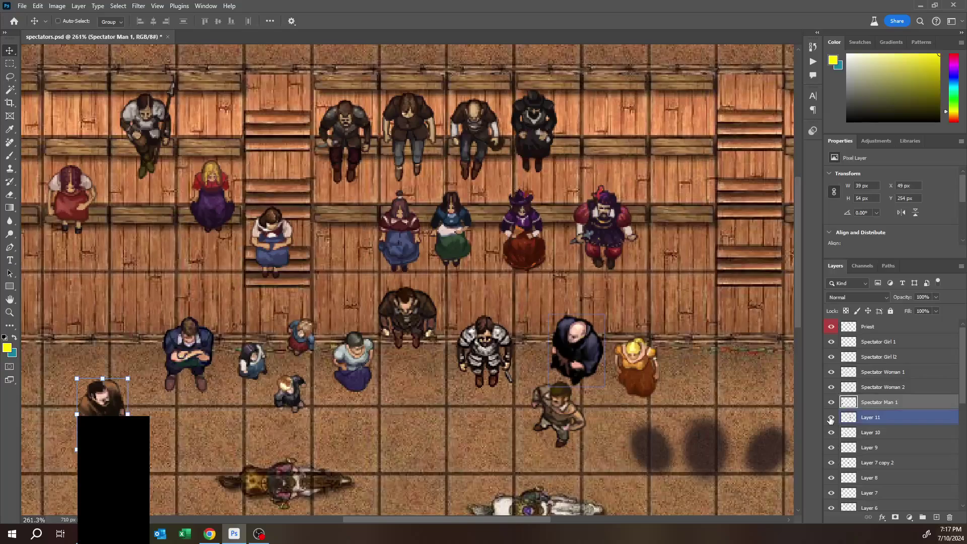
Step: Rename Layer 11, the bald man in the dark blue robe, as Bald Cleric
double_click(865, 417)
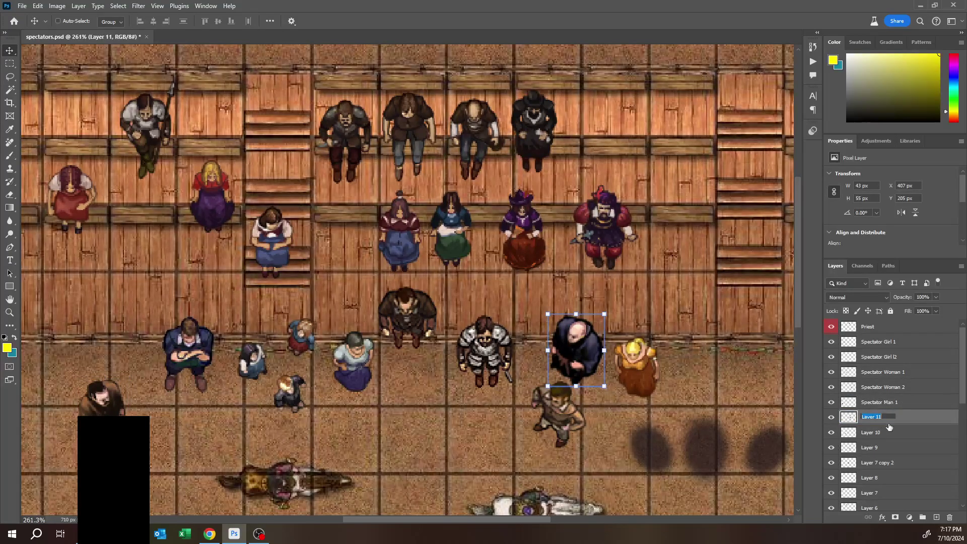
text(Bald Cleric)
key(Return)
Step: Rename Layer 10, the small boy in dark clothes, as Spectator Boy
click(874, 432)
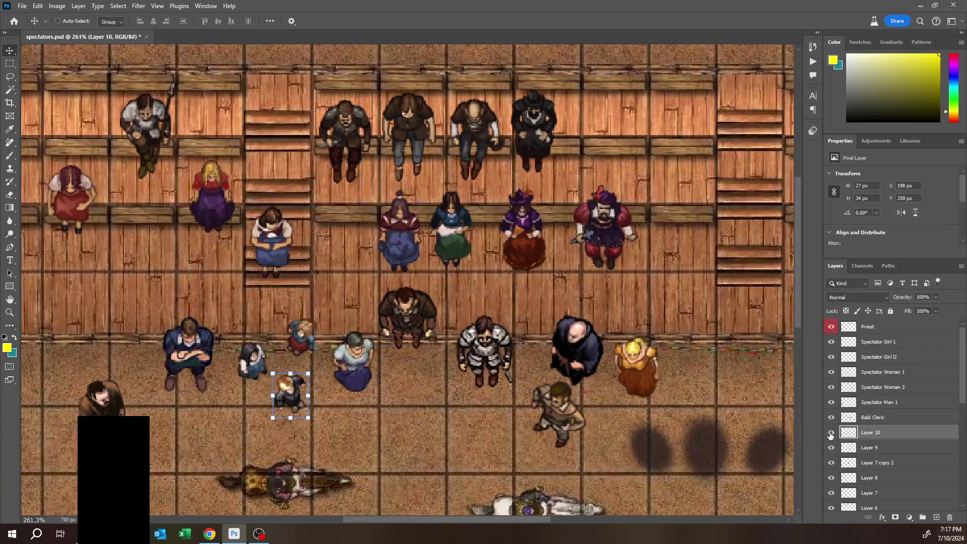
double_click(870, 432)
text(Spectator Boy)
Step: Rename Layer 9, the standing man in the tan tunic, as Spectator Man 2
click(869, 447)
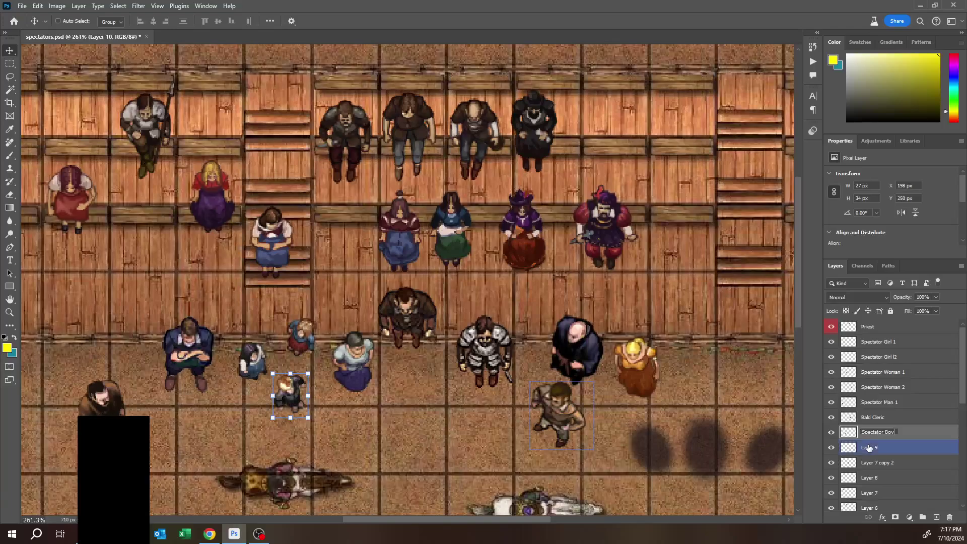
double_click(868, 448)
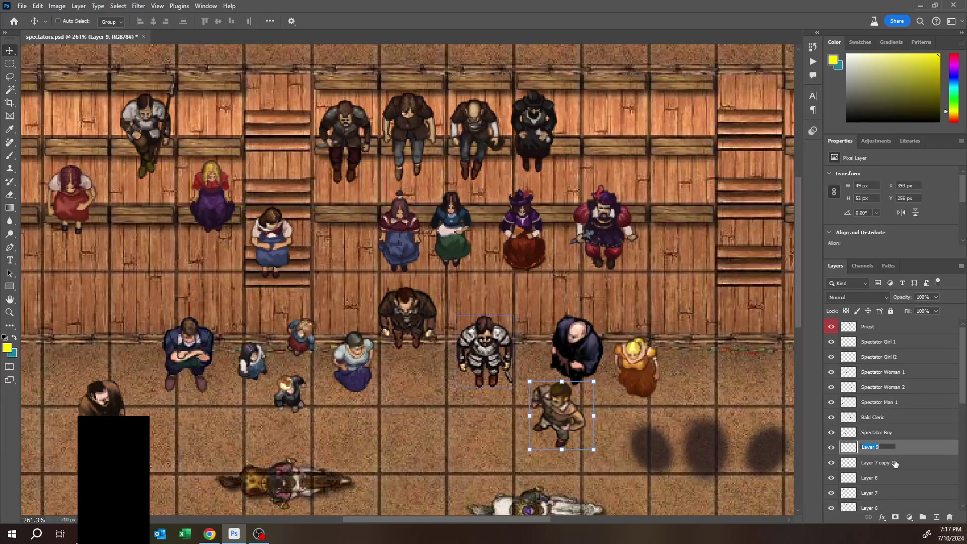
text(Spectator Man 2)
key(Return)
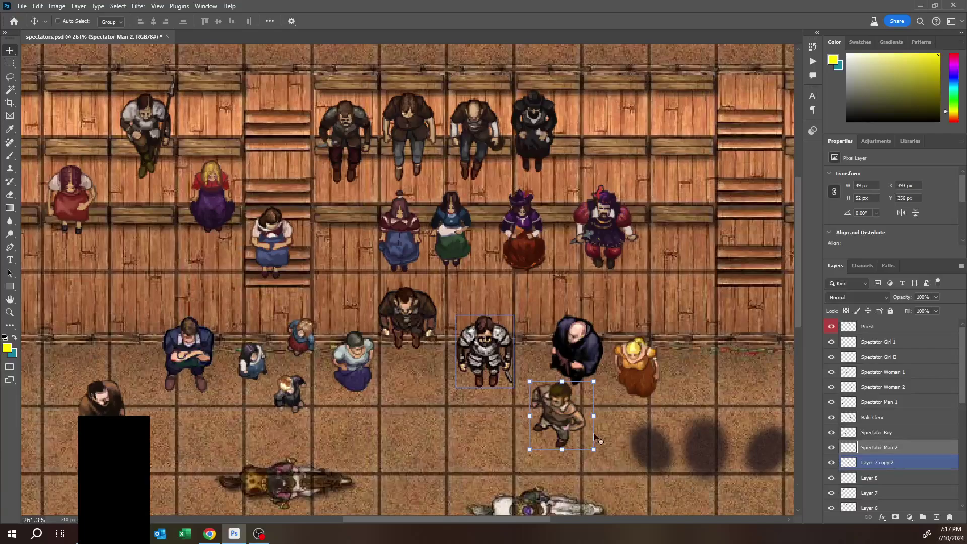
drag(597, 375, 542, 354)
key(ctrl+z)
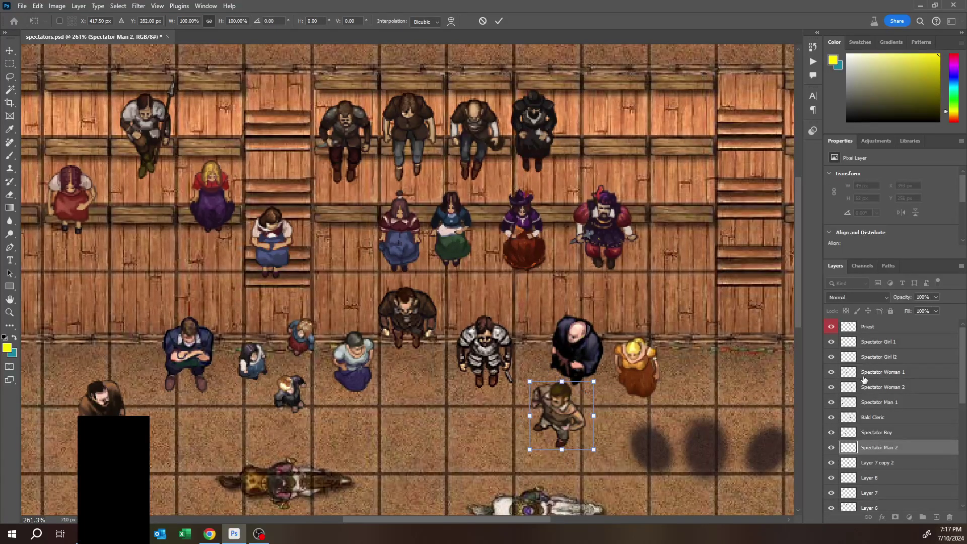
Step: Rename Layer 7 copy 2, the seated man in plate armor, as Warrior Spectator 1
click(876, 462)
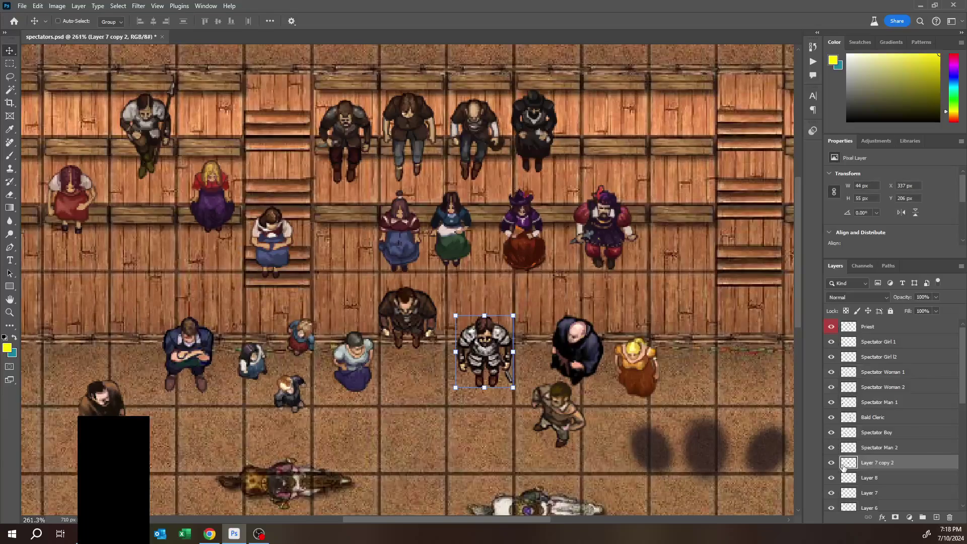
double_click(870, 463)
text(Warrior Spectator 1)
key(Return)
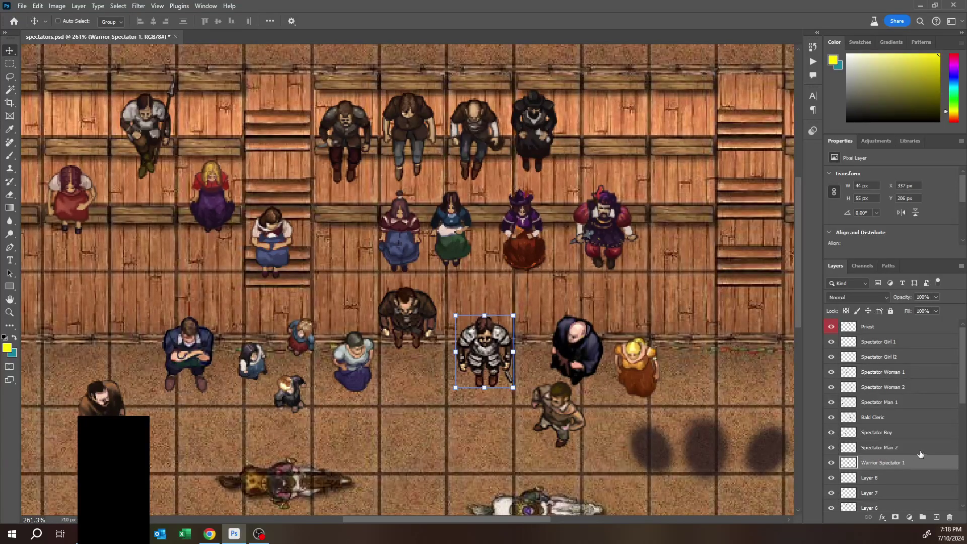
right_click(884, 463)
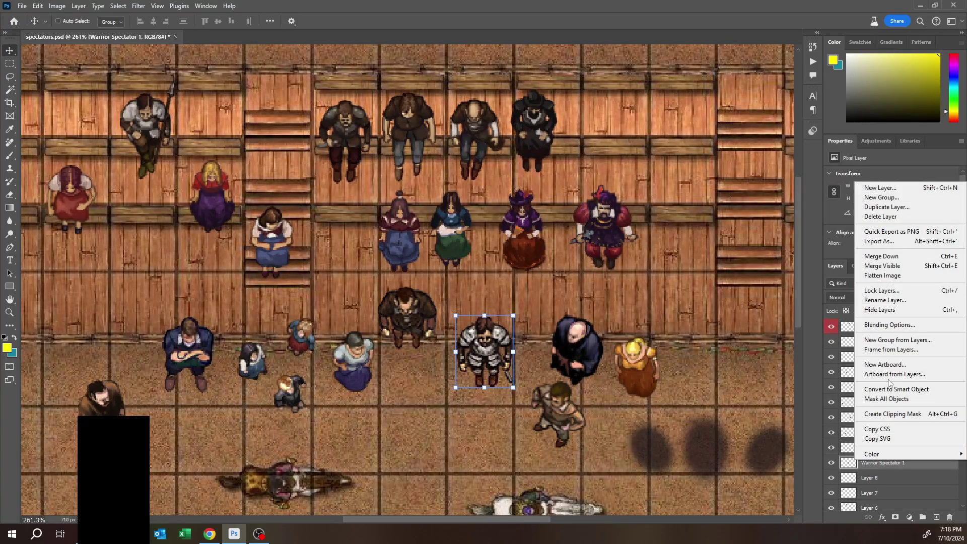
click(890, 209)
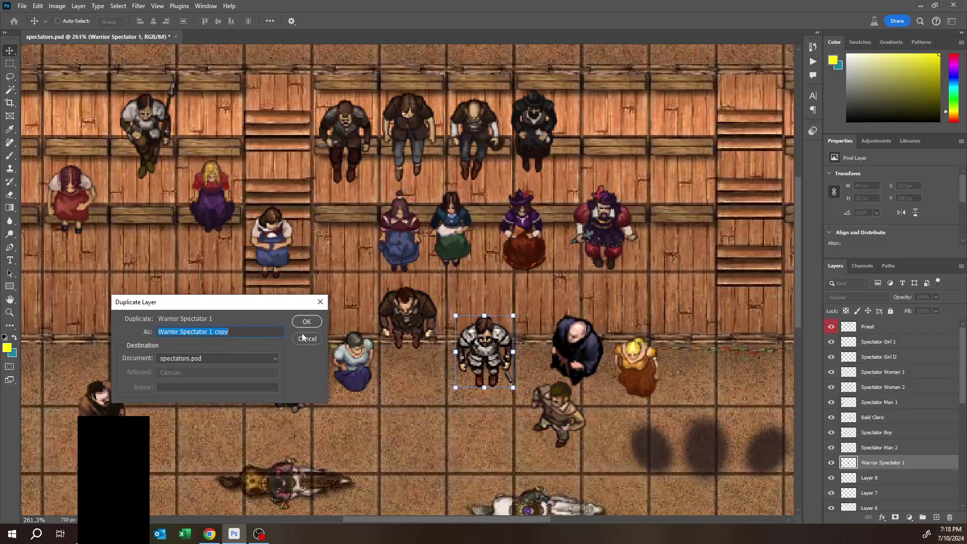
click(301, 341)
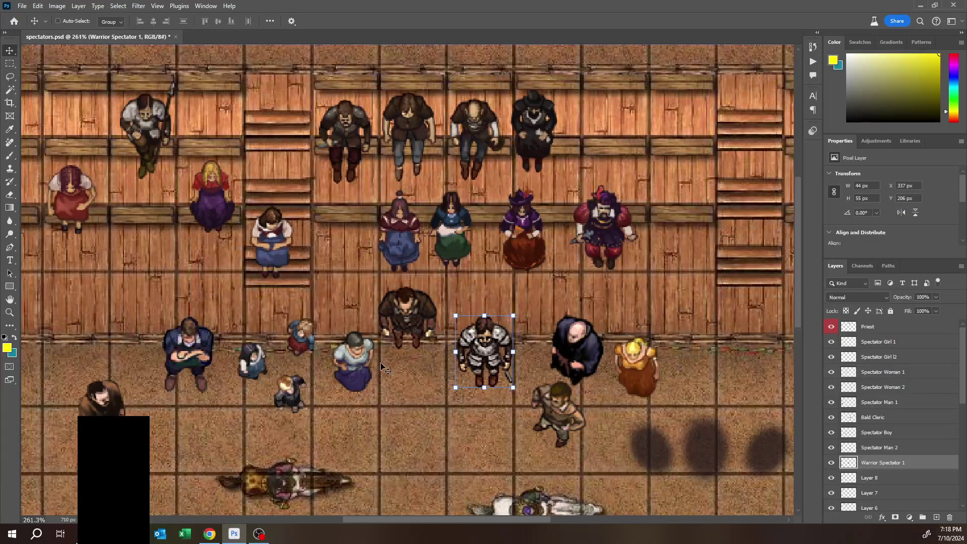
Step: Create a new 44 × 55 px document and place the Warrior Spectator 1 layer in it
click(22, 6)
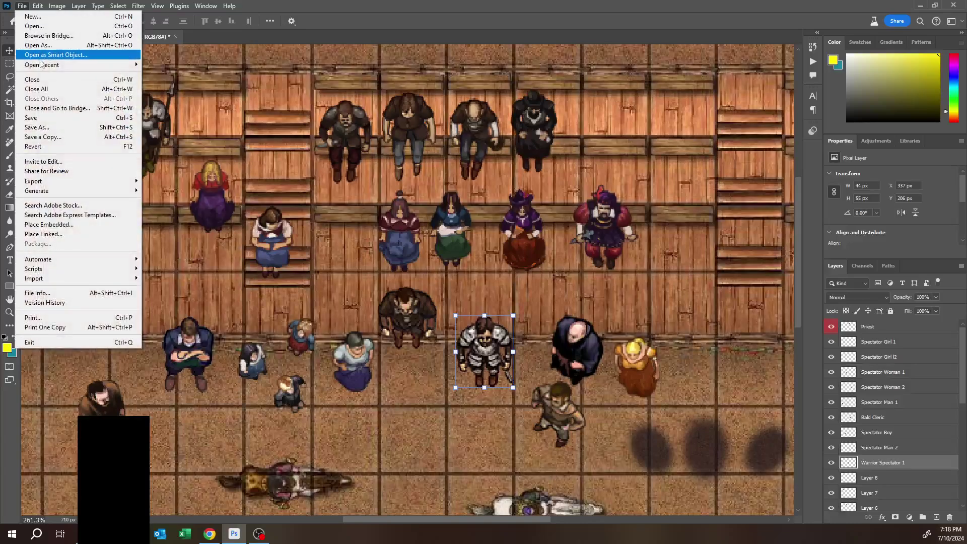
key(Escape)
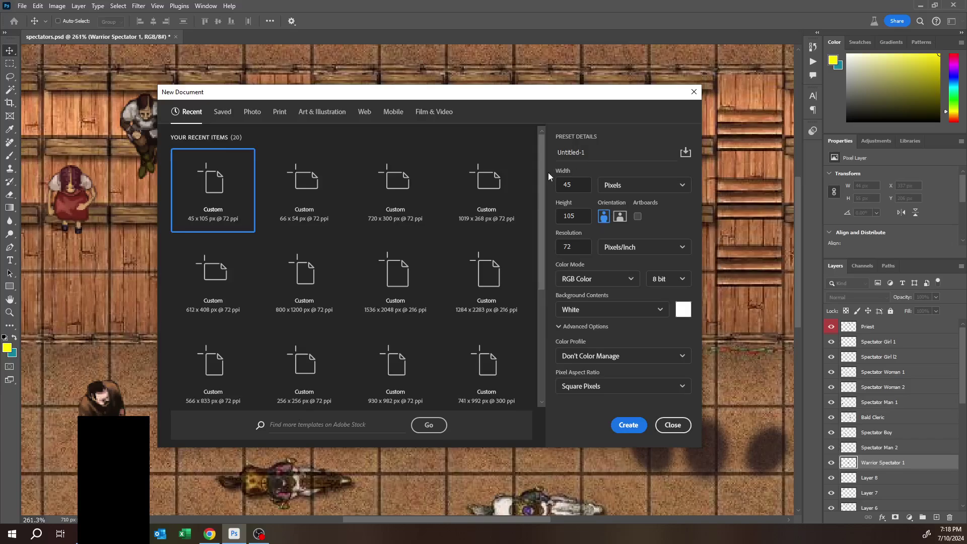
click(627, 424)
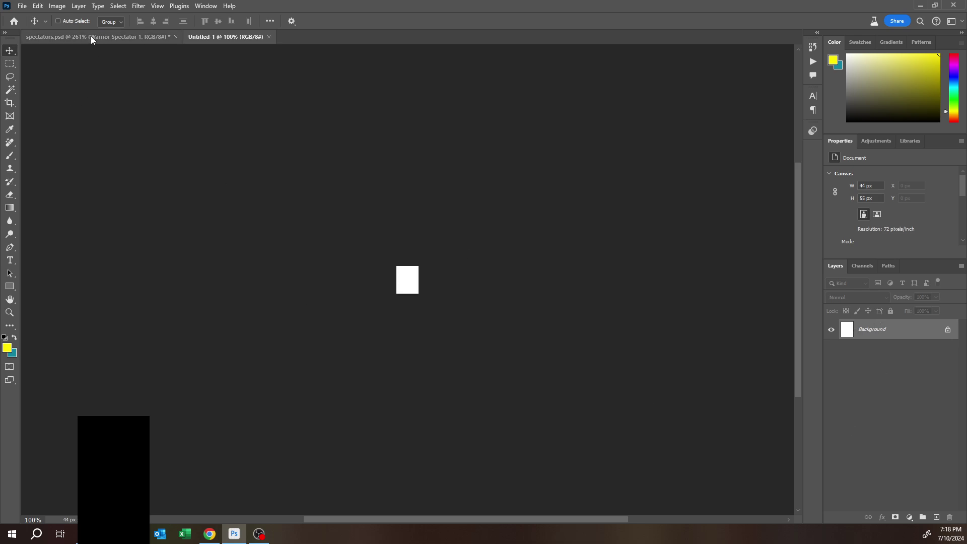
key(ctrl+v)
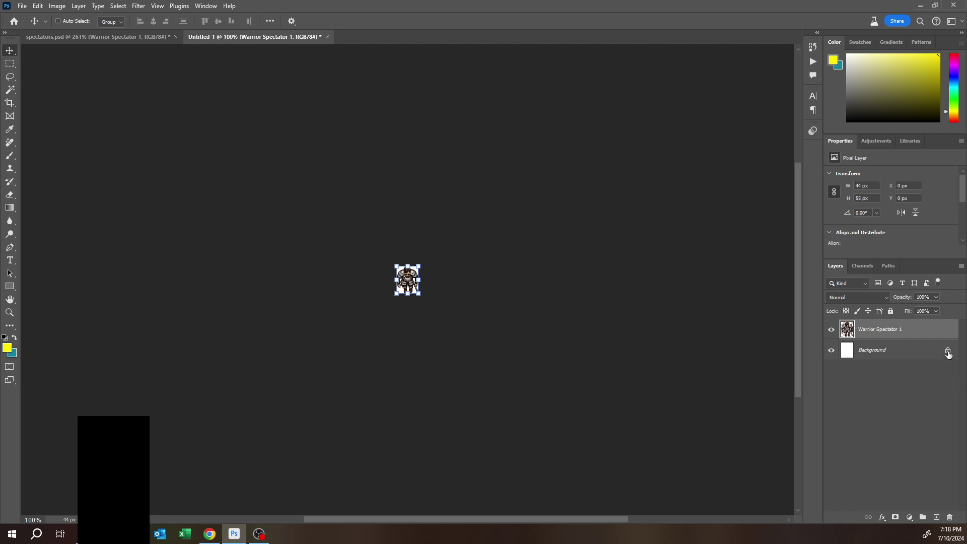
Step: Unlock the white background, add an empty layer beneath the warrior, and delete the white layer
click(948, 353)
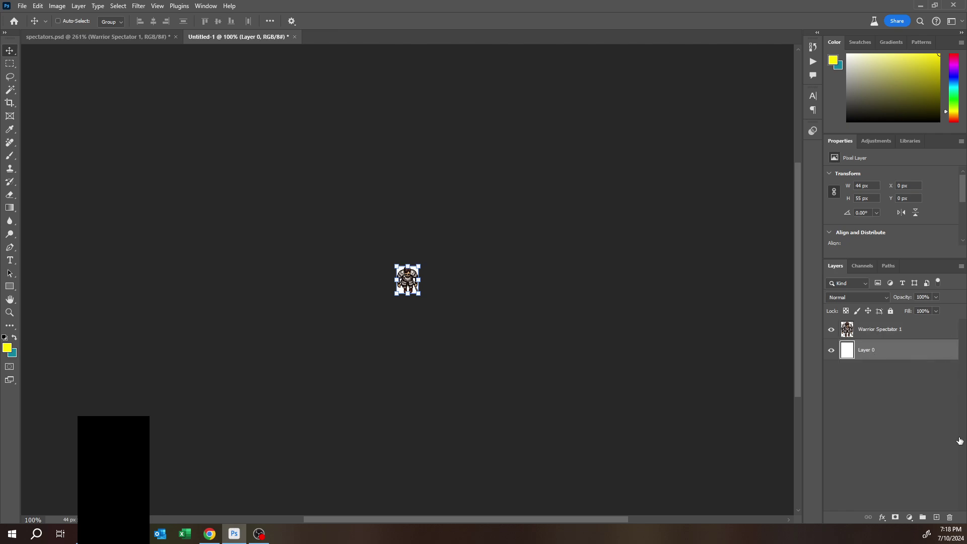
click(936, 517)
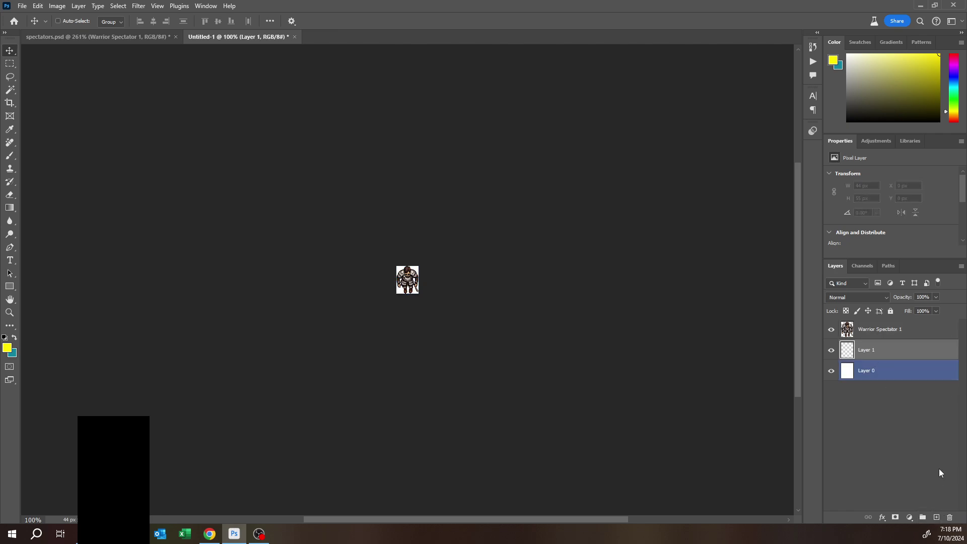
click(870, 373)
click(950, 518)
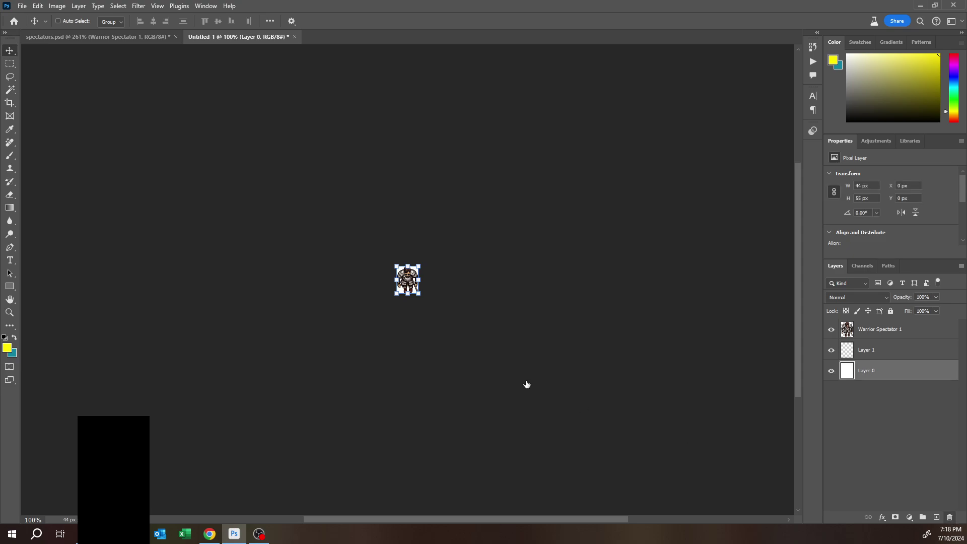
click(436, 199)
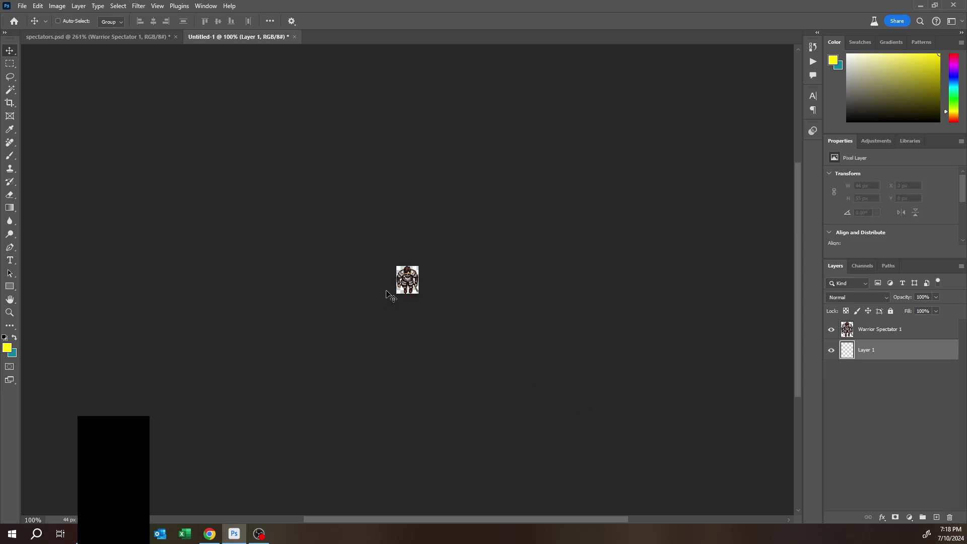
Step: Save a PNG copy of the warrior as Warrior Spectator 1 Small.png with the large file size option
scroll(386, 290, up, 8)
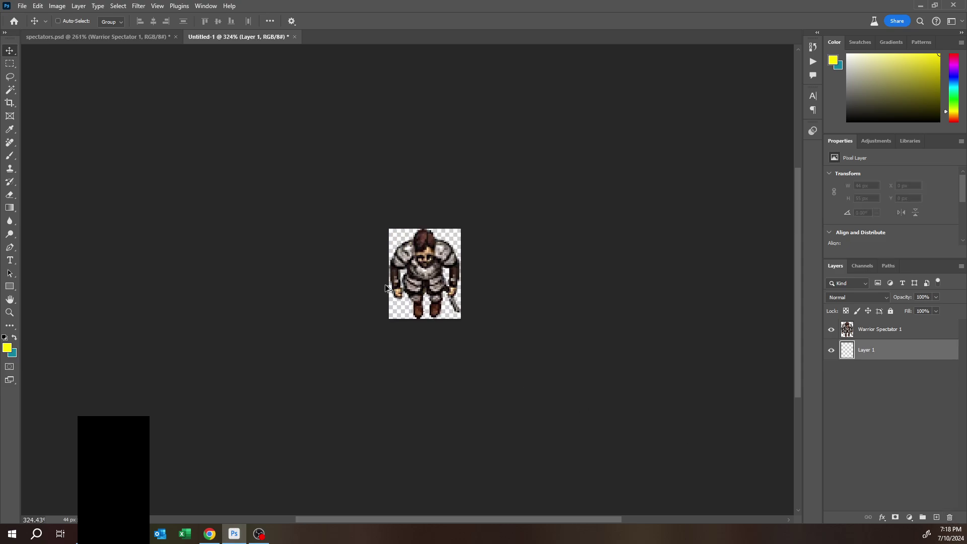
scroll(379, 291, up, 2)
scroll(372, 291, down, 3)
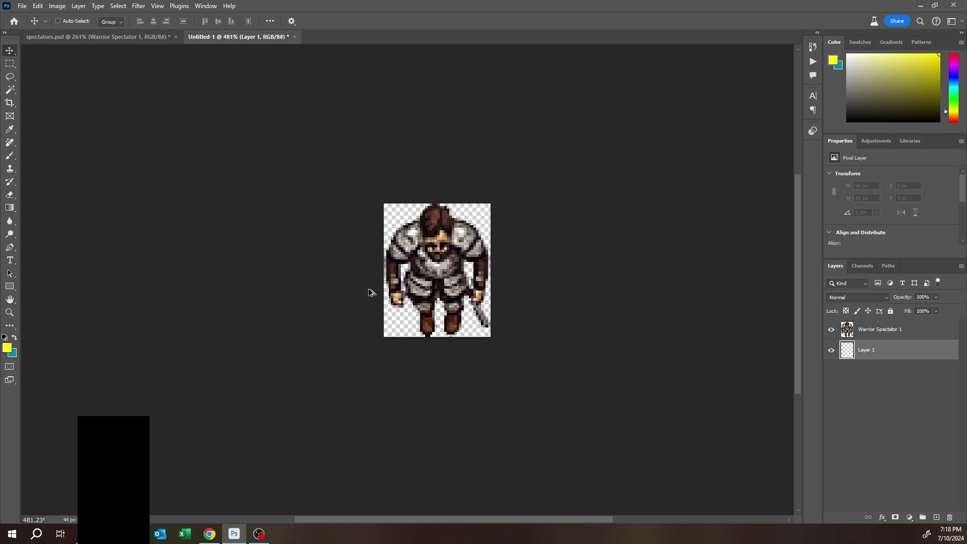
scroll(344, 263, right, 1)
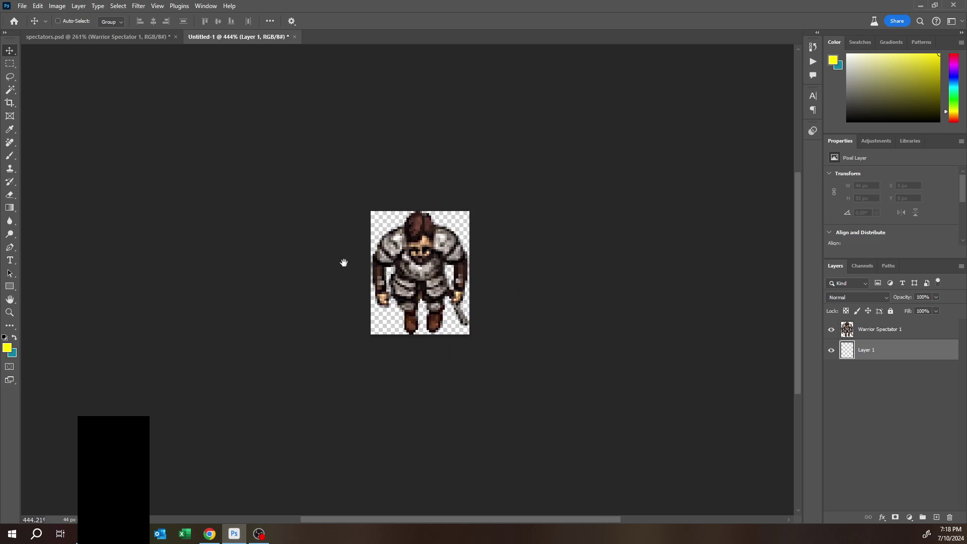
click(22, 6)
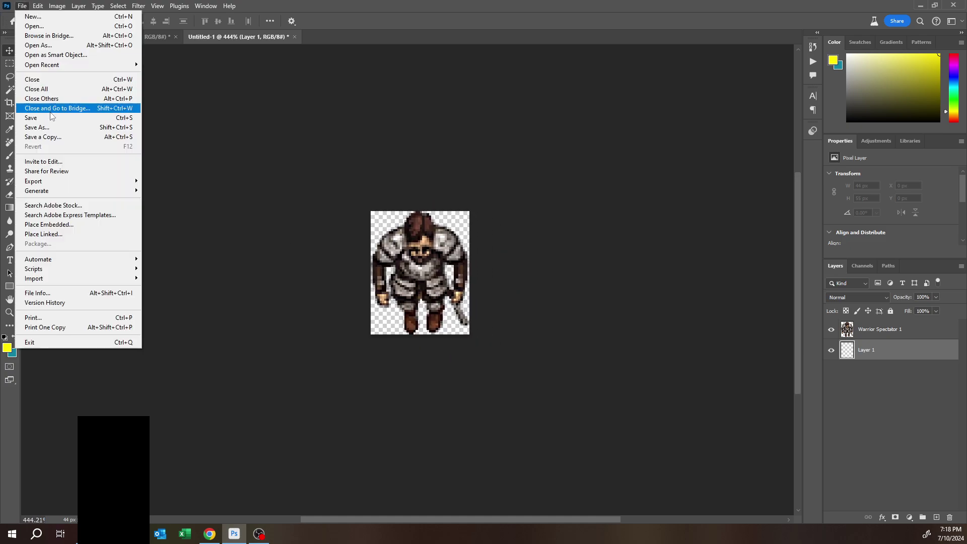
click(42, 137)
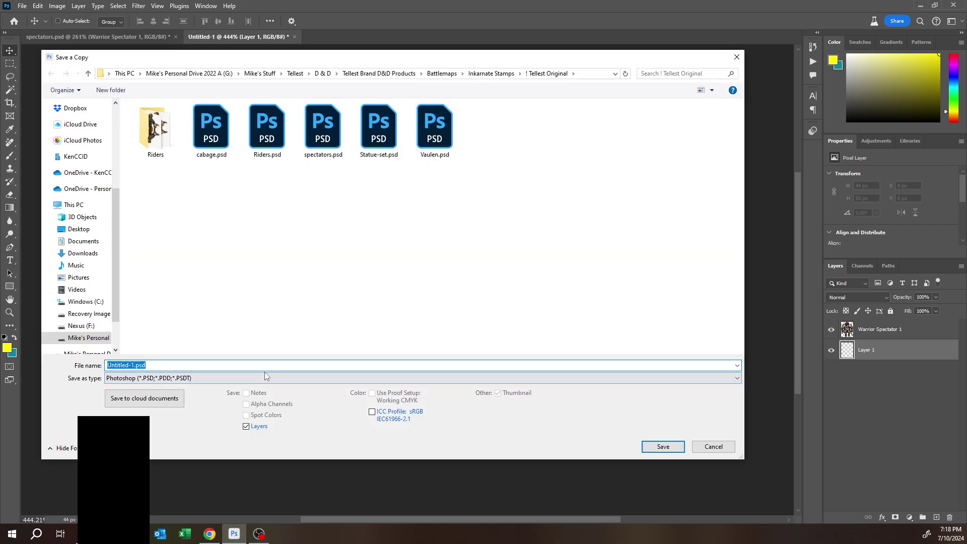
click(200, 378)
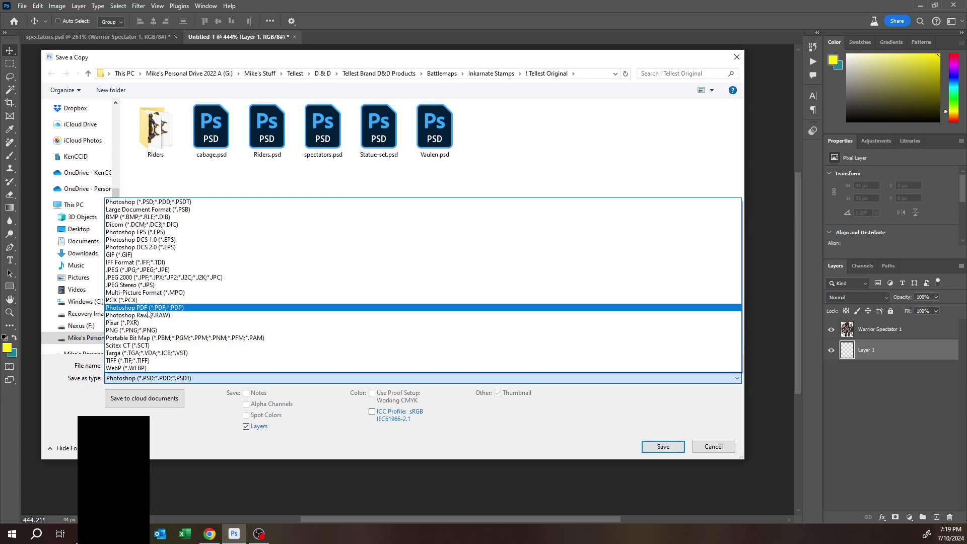
click(144, 331)
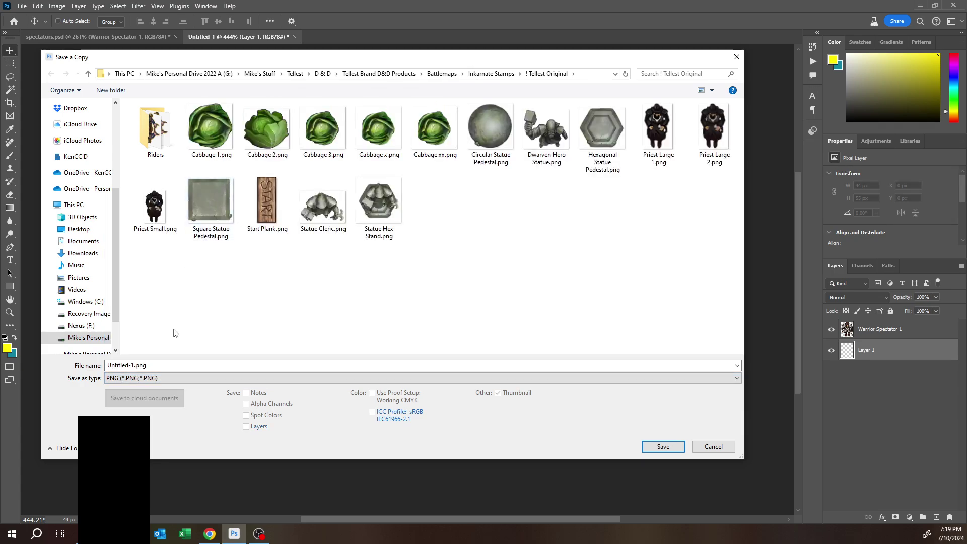
click(132, 363)
double_click(133, 364)
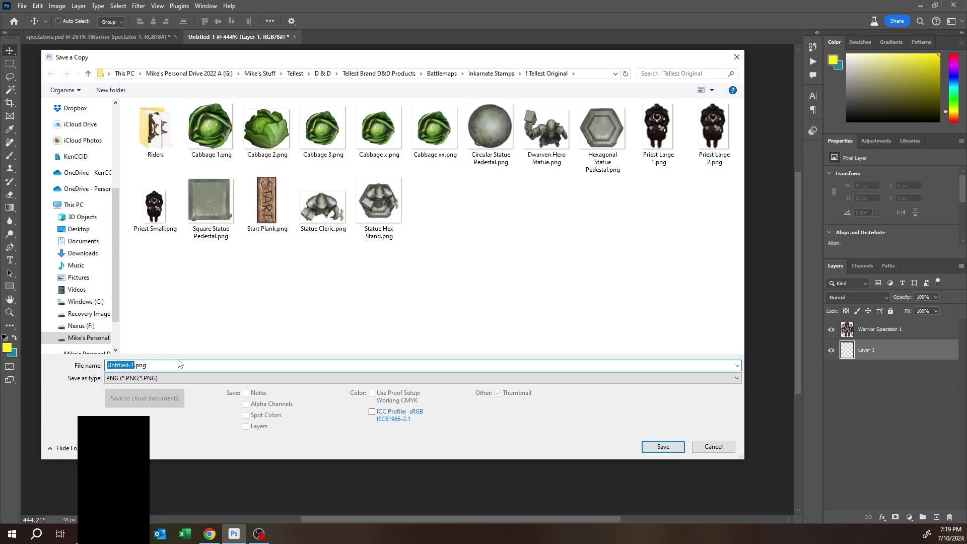
text(Warrior Sp)
click(652, 448)
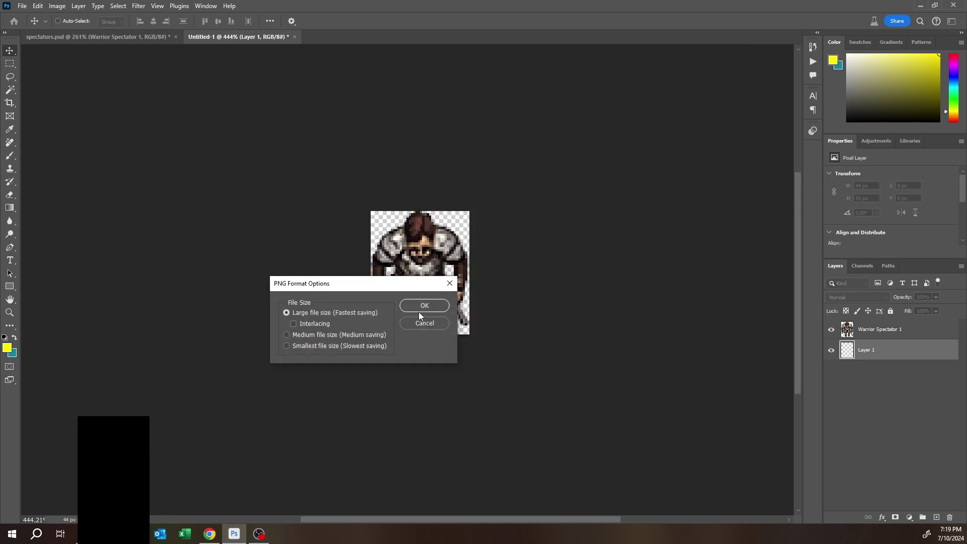
click(419, 308)
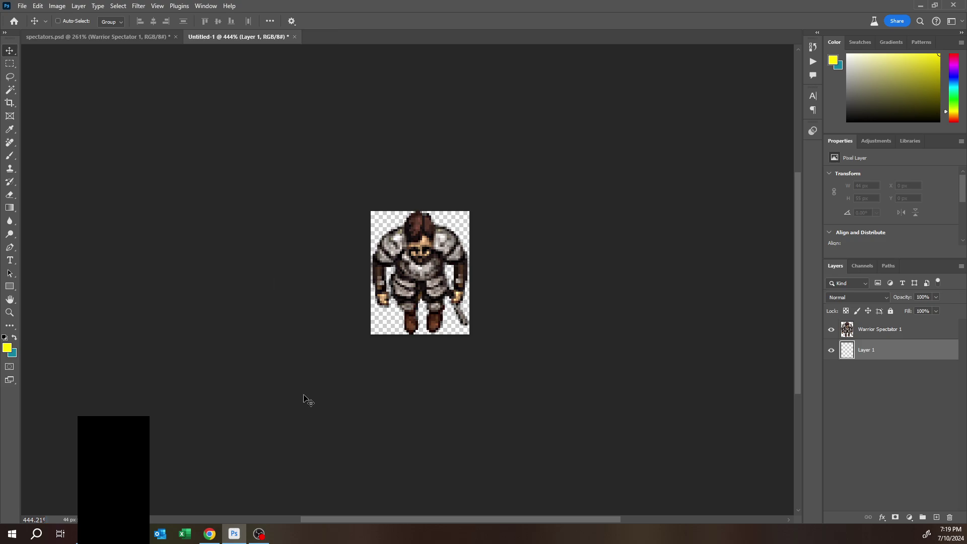
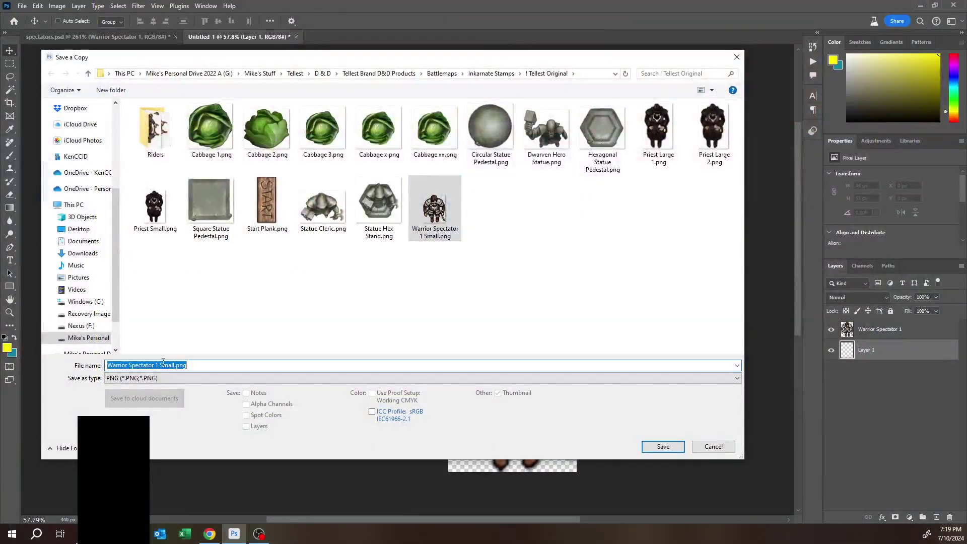
Step: Save a PNG copy of the enlarged warrior as Warrior Spectator 1 Large 1.png with the large file size option
click(160, 366)
key(shift+Left)
text(Large 1)
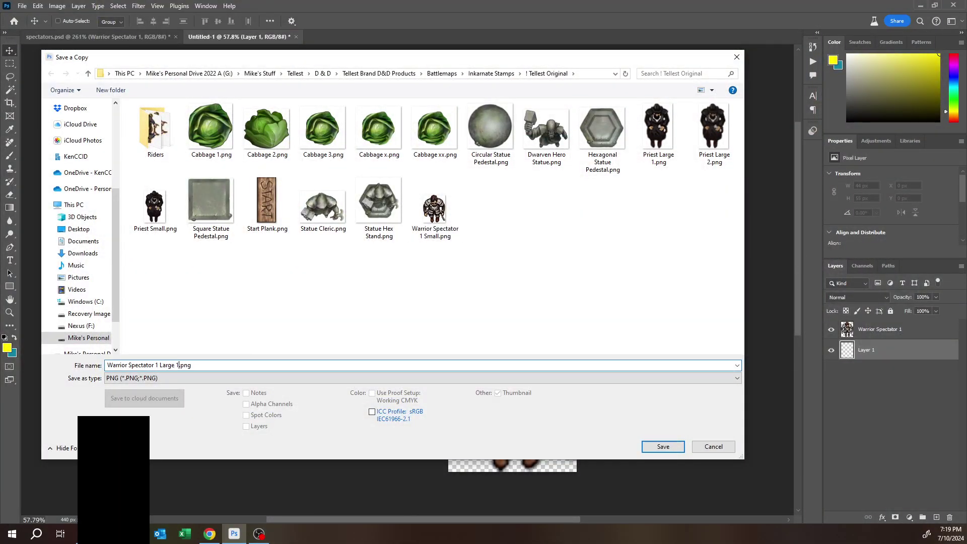
key(Return)
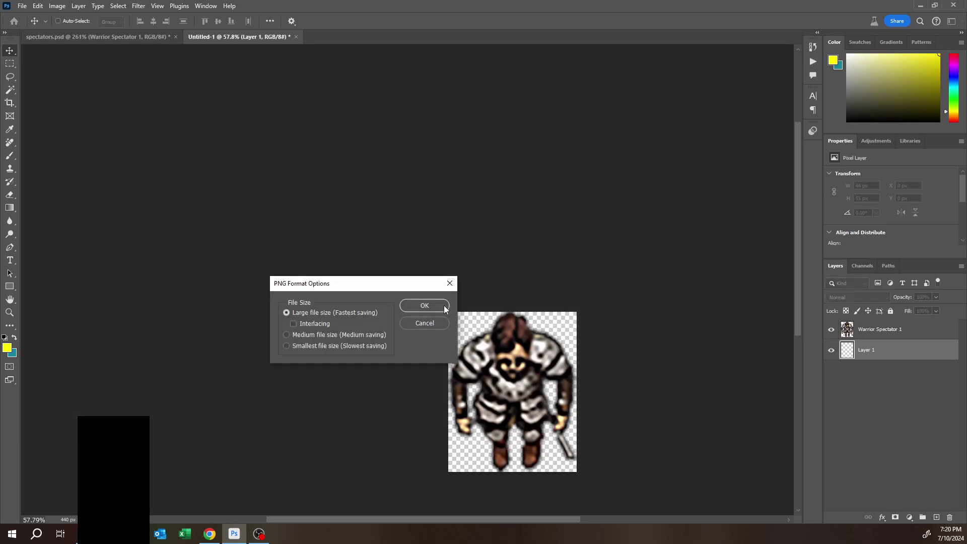
click(444, 306)
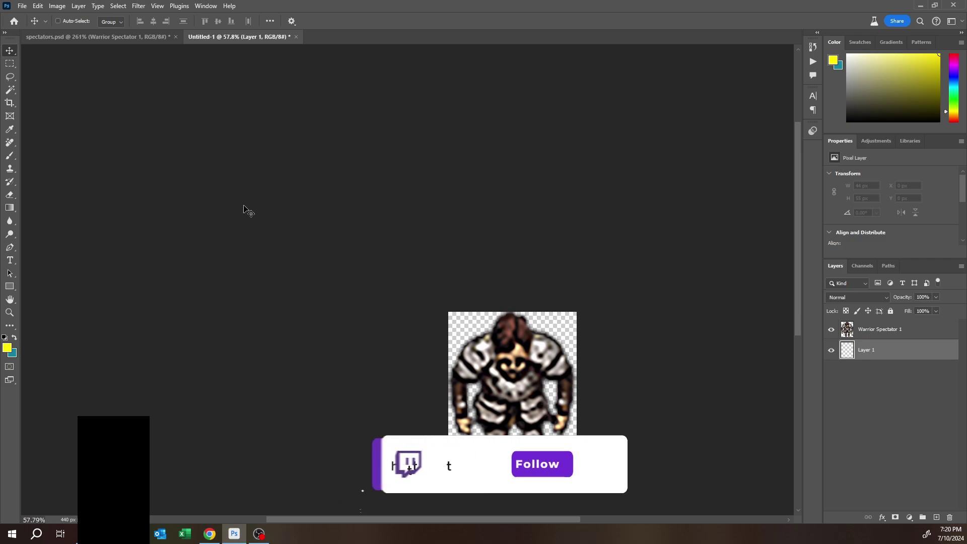
Step: Undo the warrior image's enlargement and choose Nearest Neighbor (hard edges) resampling in Image Size
key(ctrl+z)
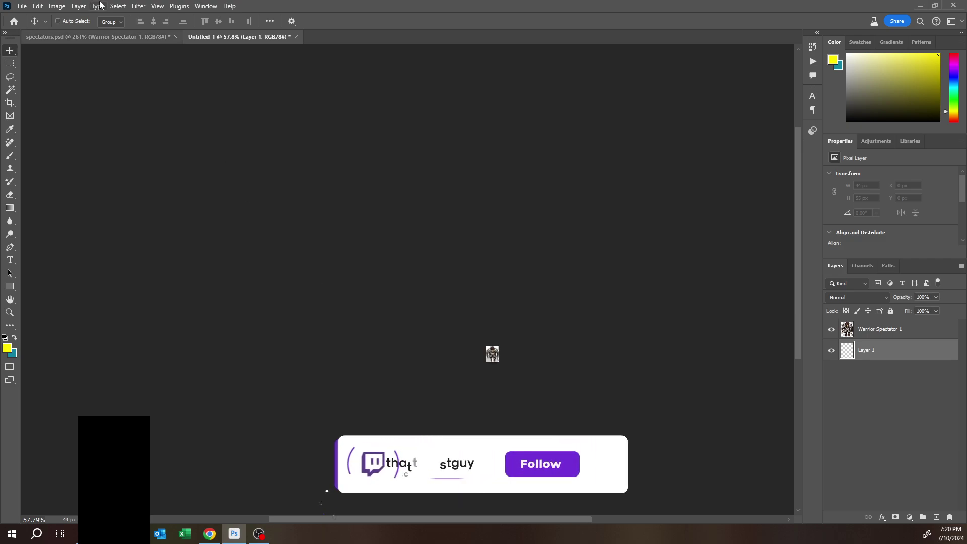
click(62, 5)
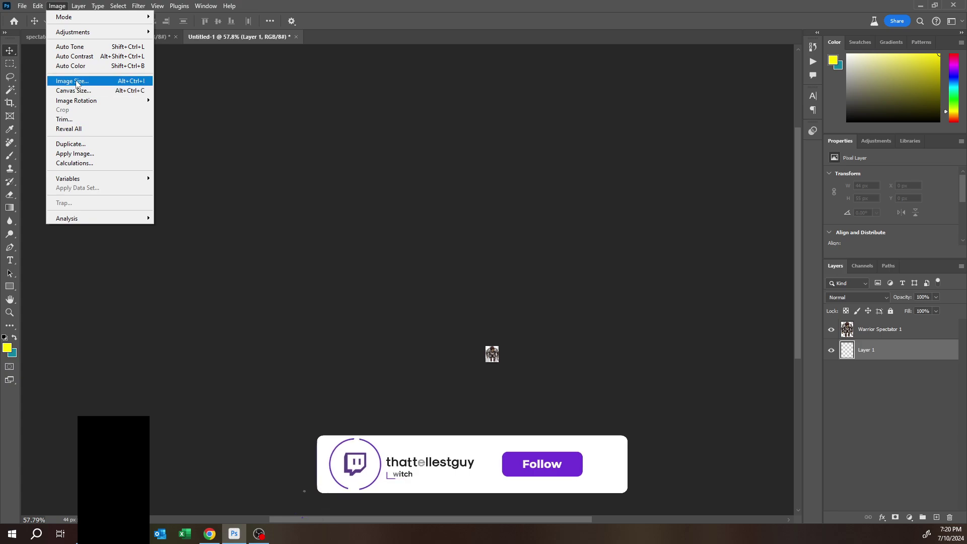
key(Escape)
key(ctrl+alt+i)
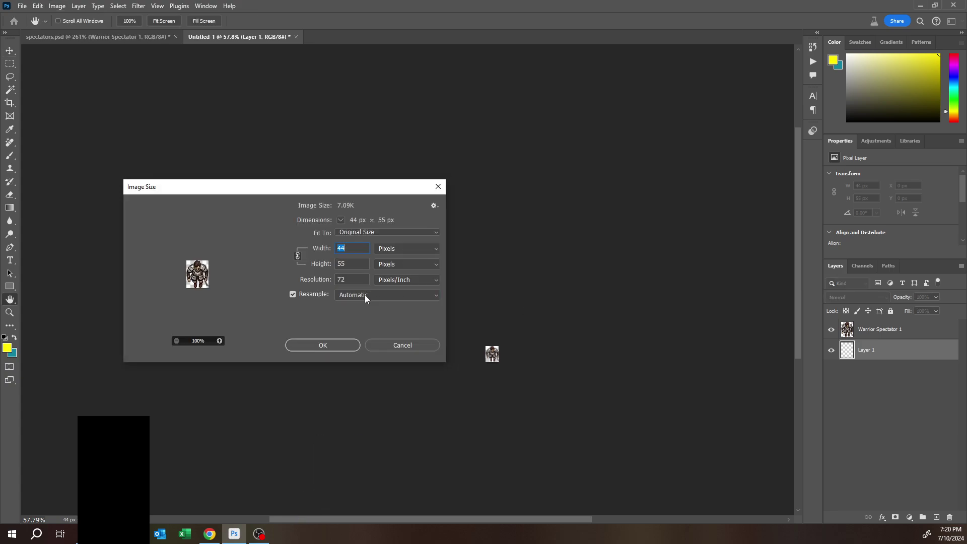
click(368, 296)
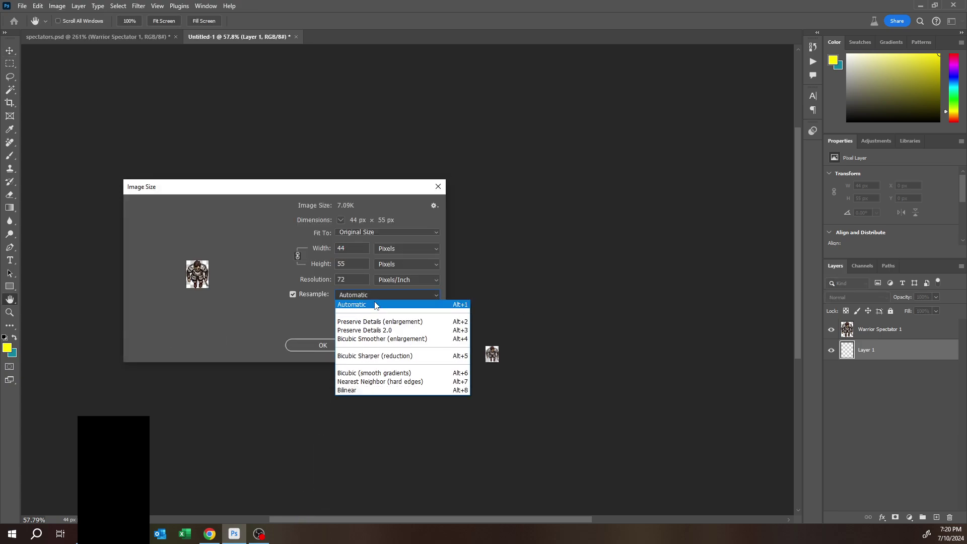
click(376, 382)
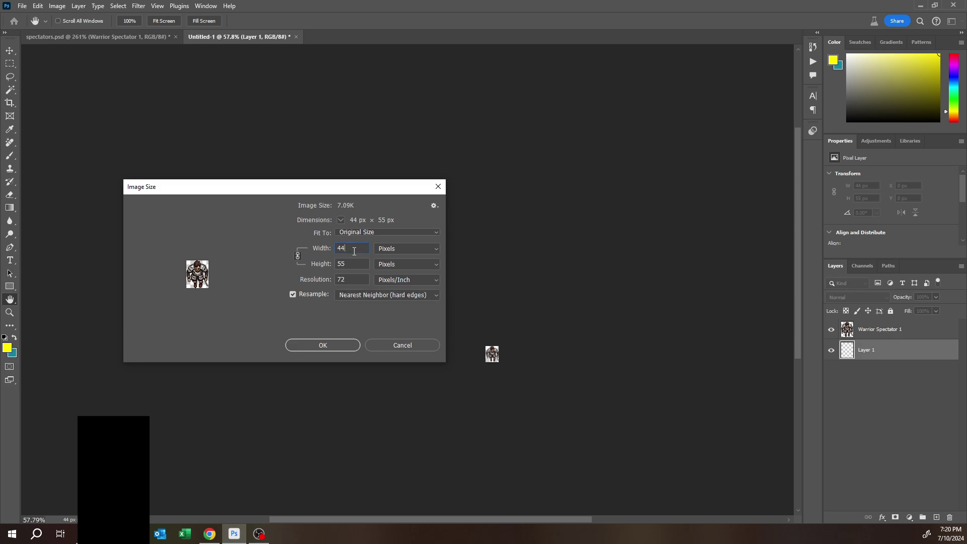
Step: Enlarge the warrior image to 440 × 550 pixels, keeping Nearest Neighbor resampling
text(0)
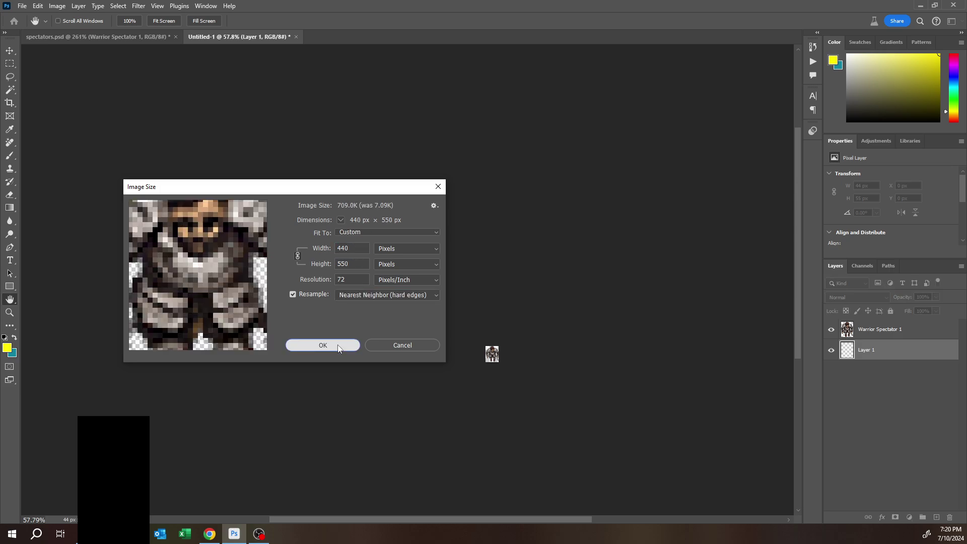
key(Return)
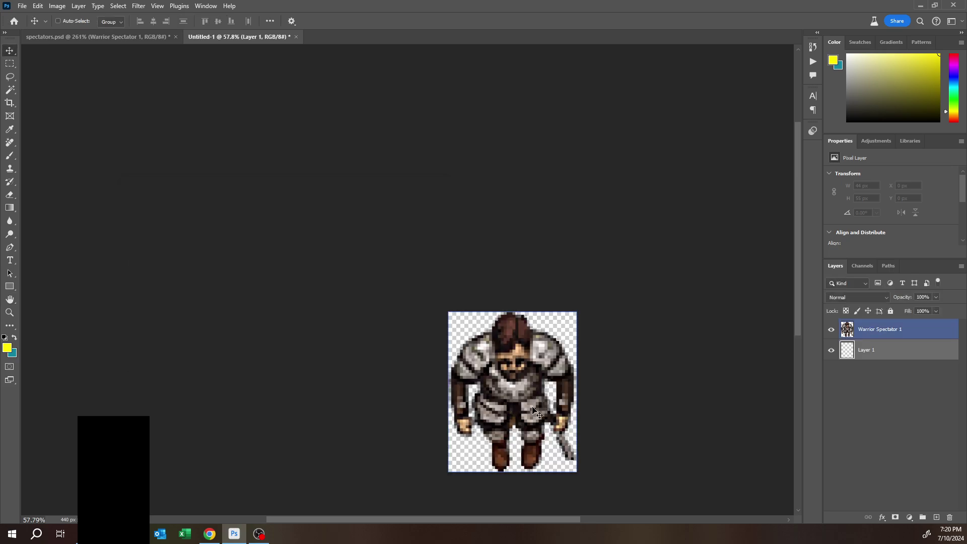
Step: Save a copy of the enlarged warrior as a PNG named "Warrior Spectator 1 Large 2.png" with the large file size option
click(24, 6)
mouse_move(38, 6)
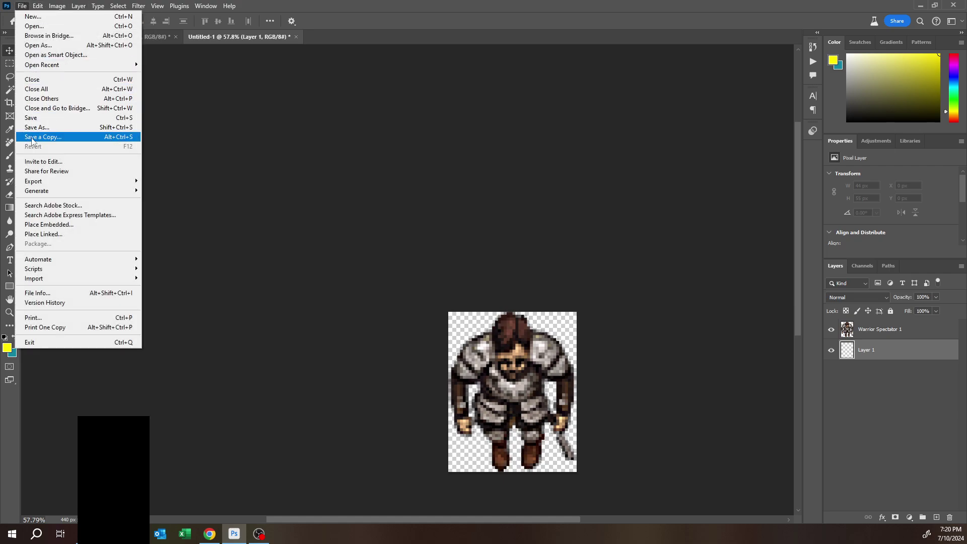
click(33, 137)
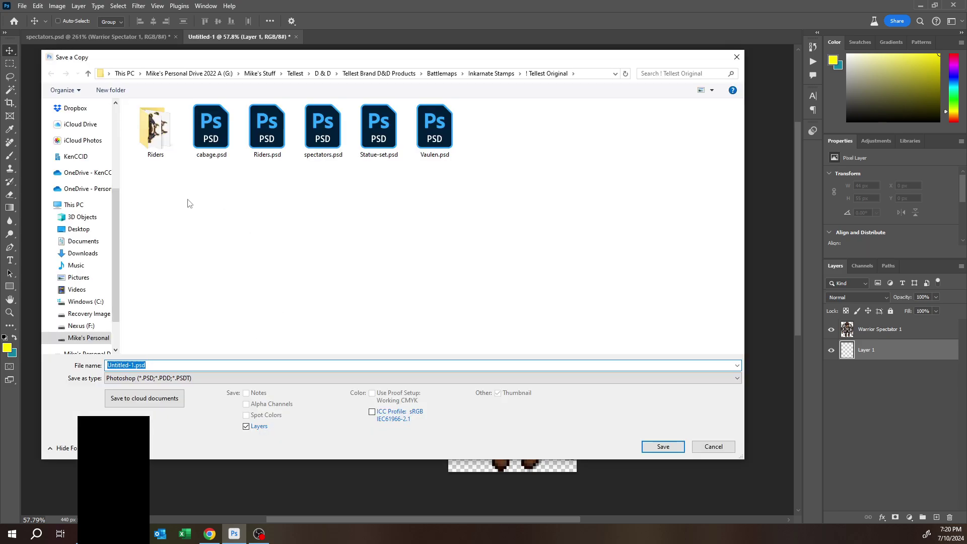
click(205, 379)
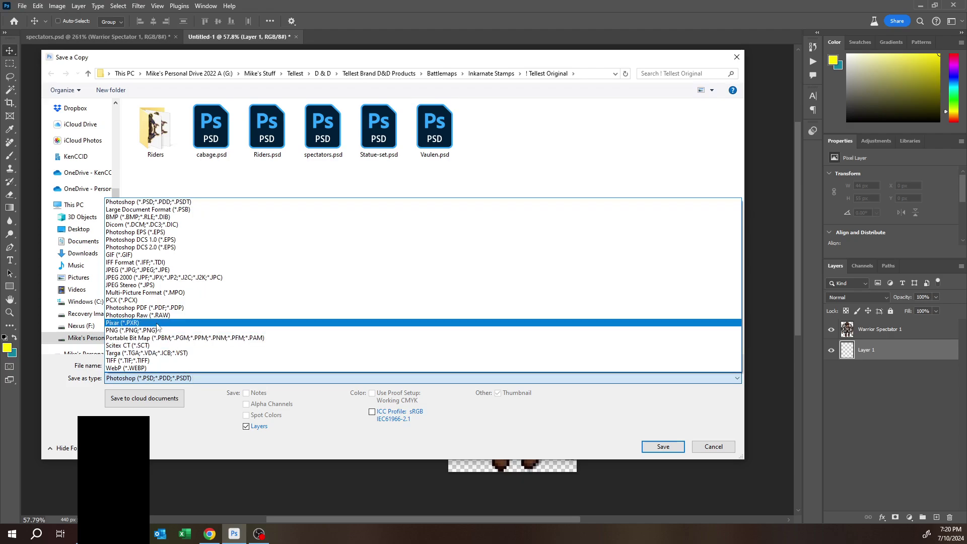
click(157, 329)
click(424, 228)
click(172, 365)
click(174, 364)
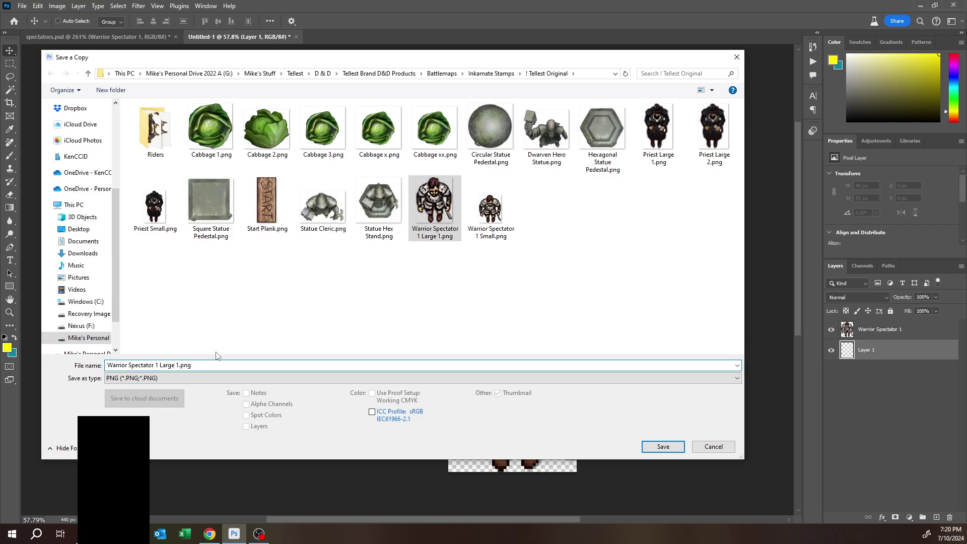
text(2)
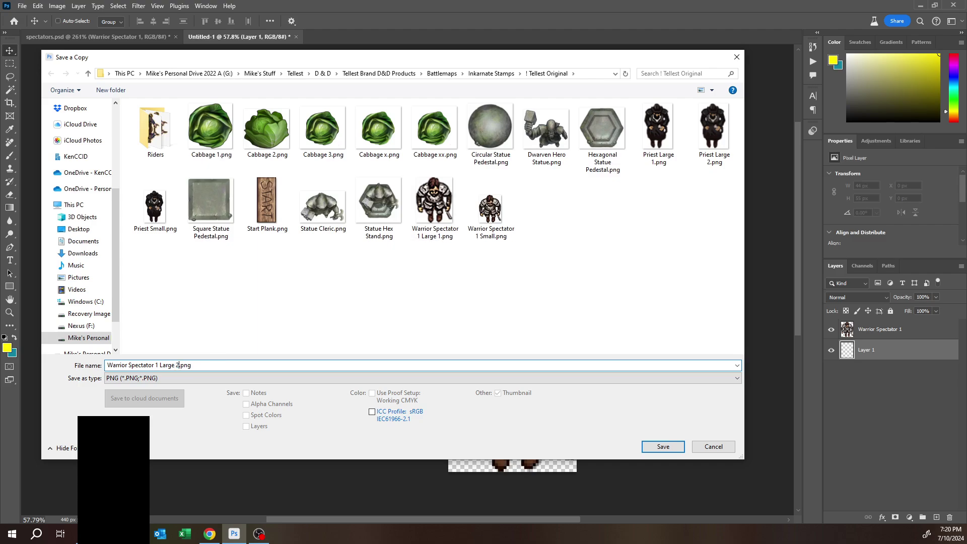
click(661, 447)
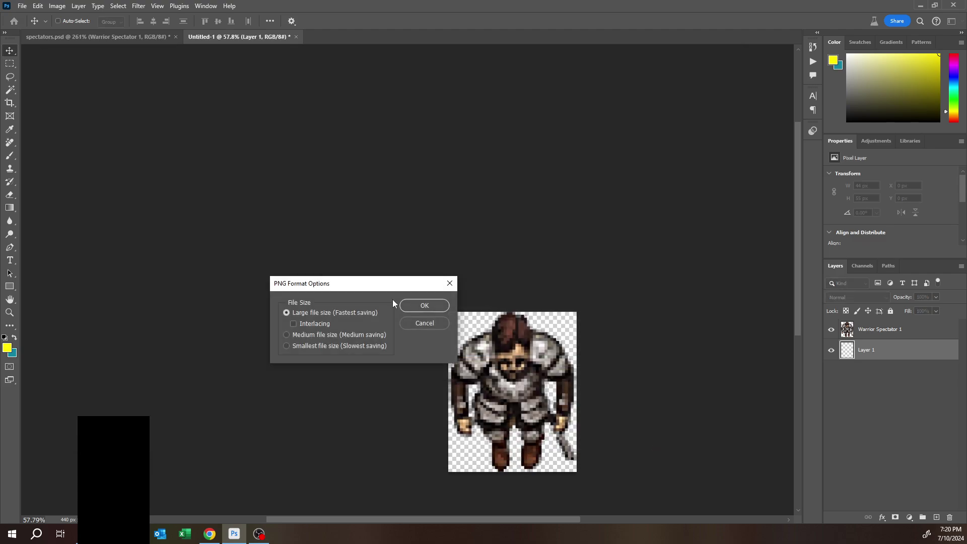
click(406, 306)
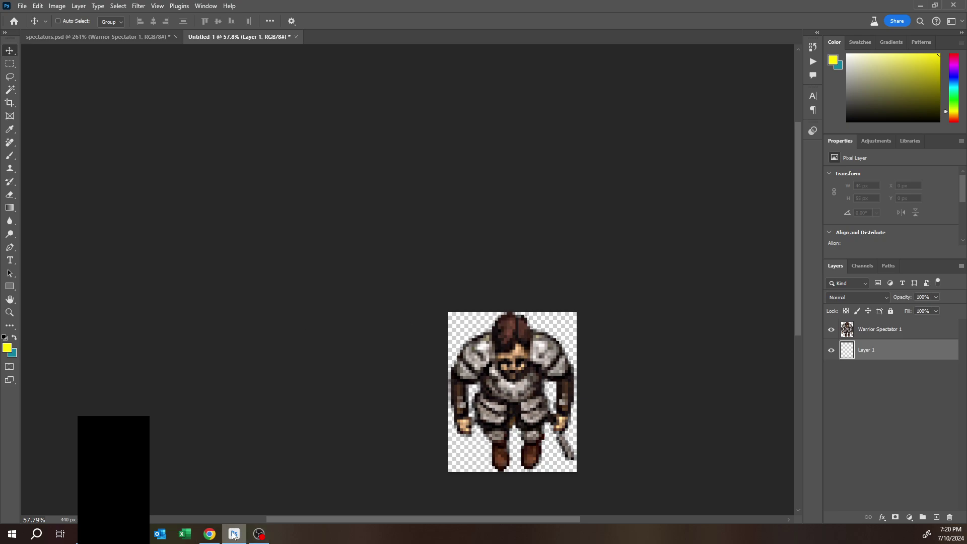
Step: Switch to the Inkarnate map in Chrome and save the map's changes
click(209, 534)
click(290, 259)
click(394, 277)
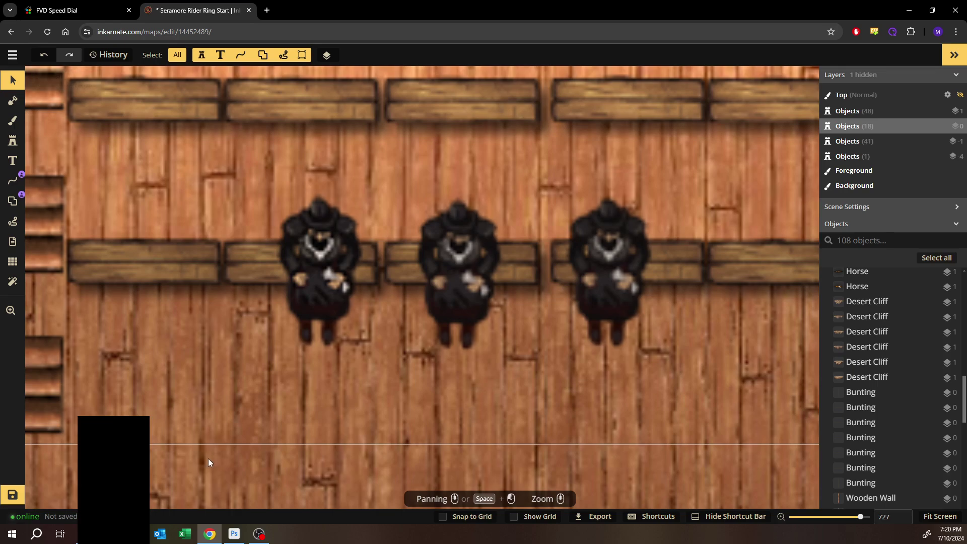
key(space)
drag(205, 381, 210, 341)
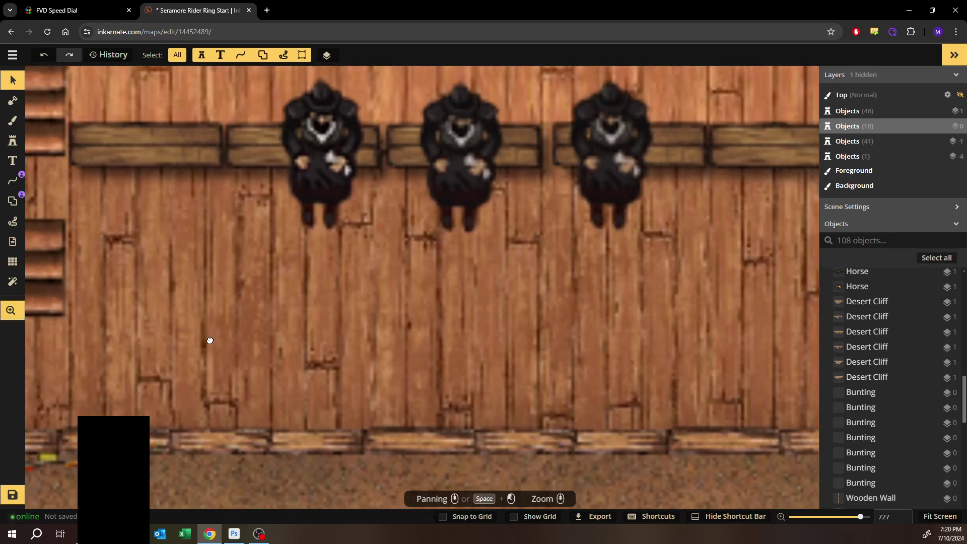
scroll(210, 341, down, 1)
scroll(211, 340, down, 4)
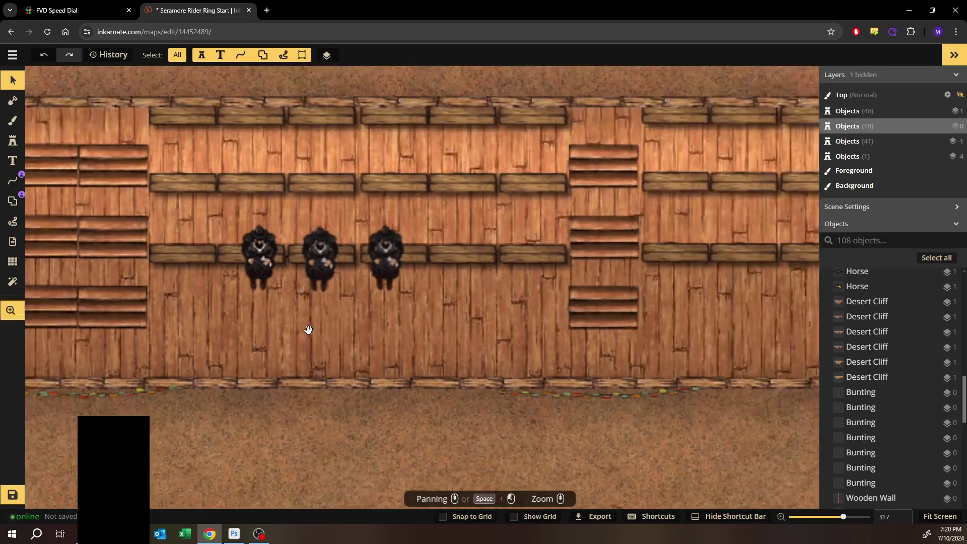
drag(308, 330, 341, 315)
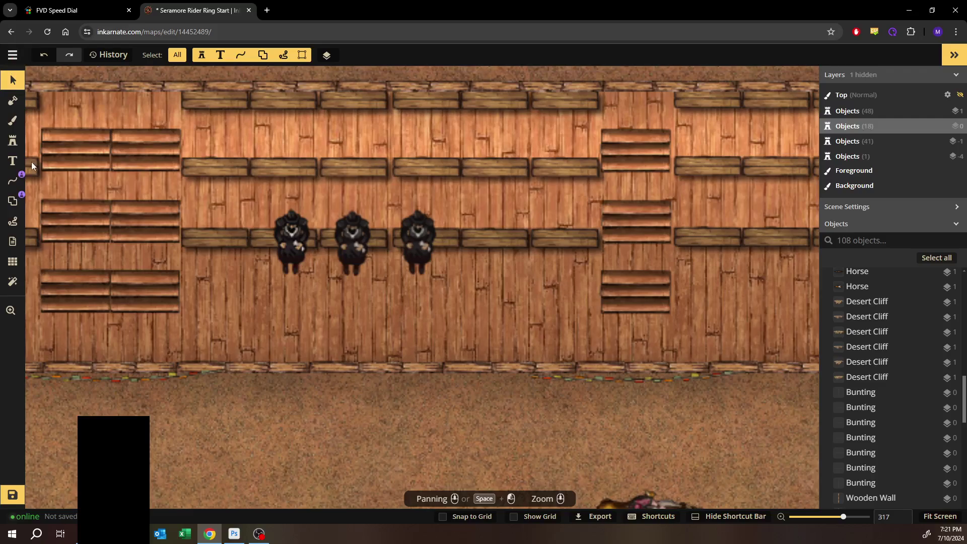
click(16, 498)
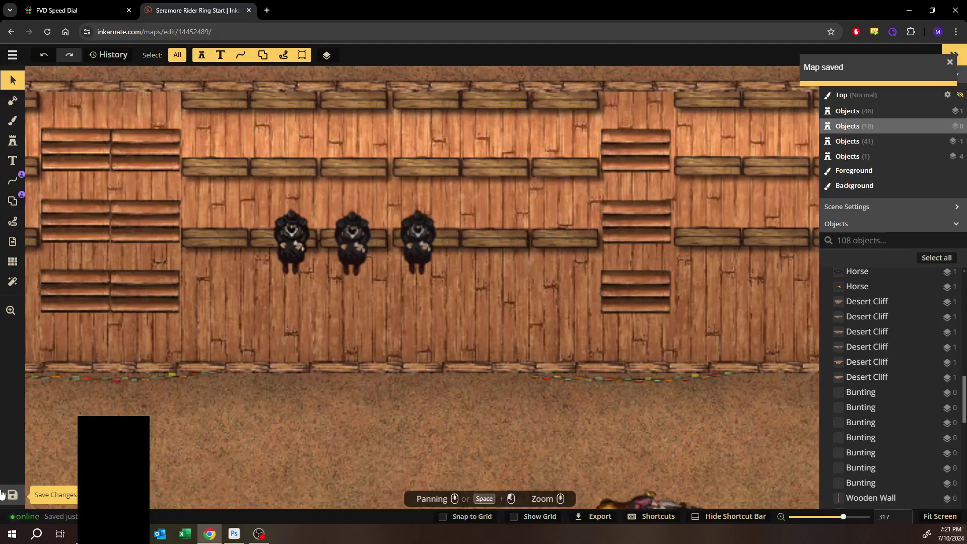
Step: Leave the map editor for the maps overview and open the Art Manager
click(10, 54)
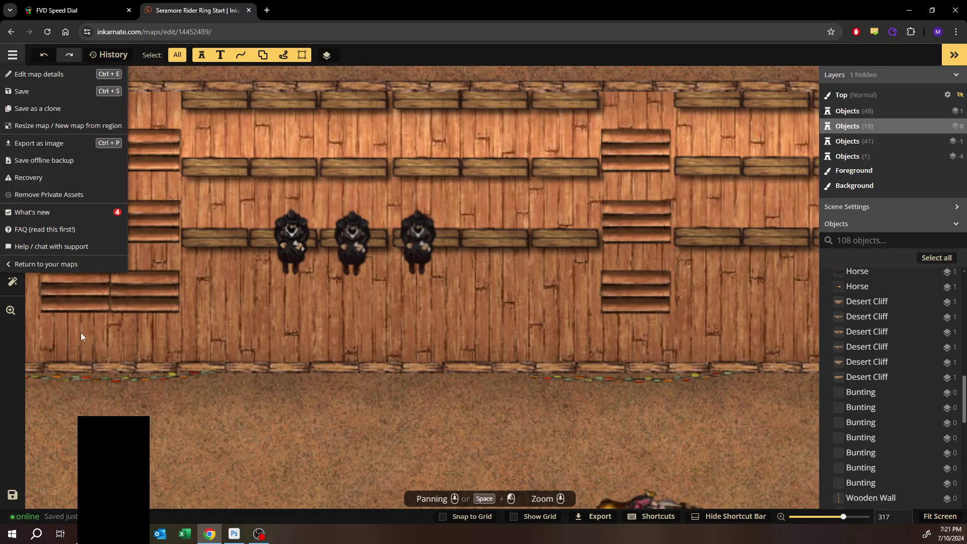
click(47, 264)
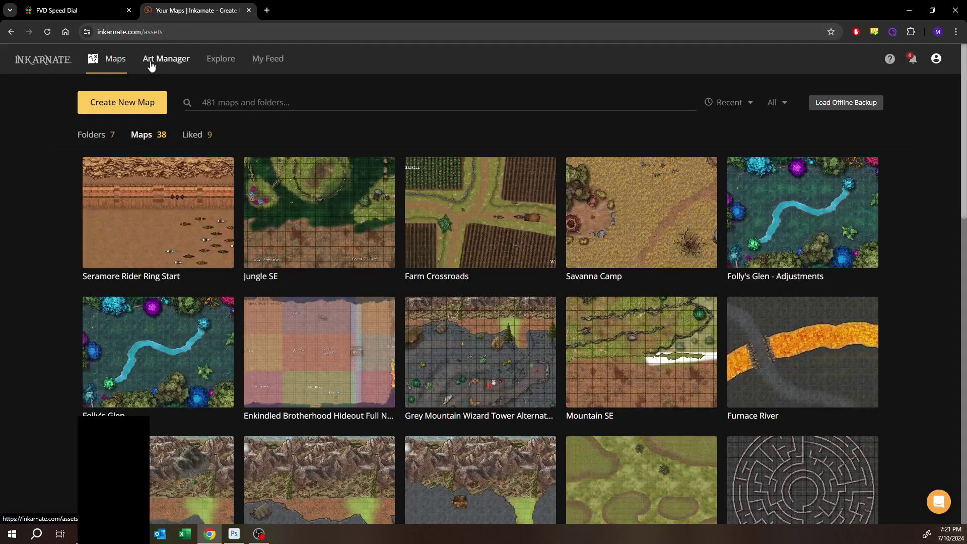
click(150, 67)
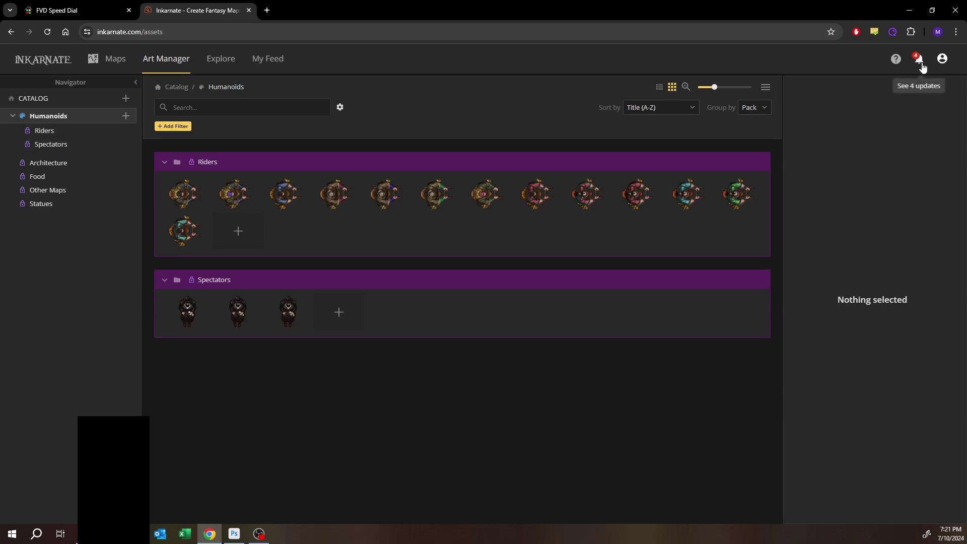
click(940, 60)
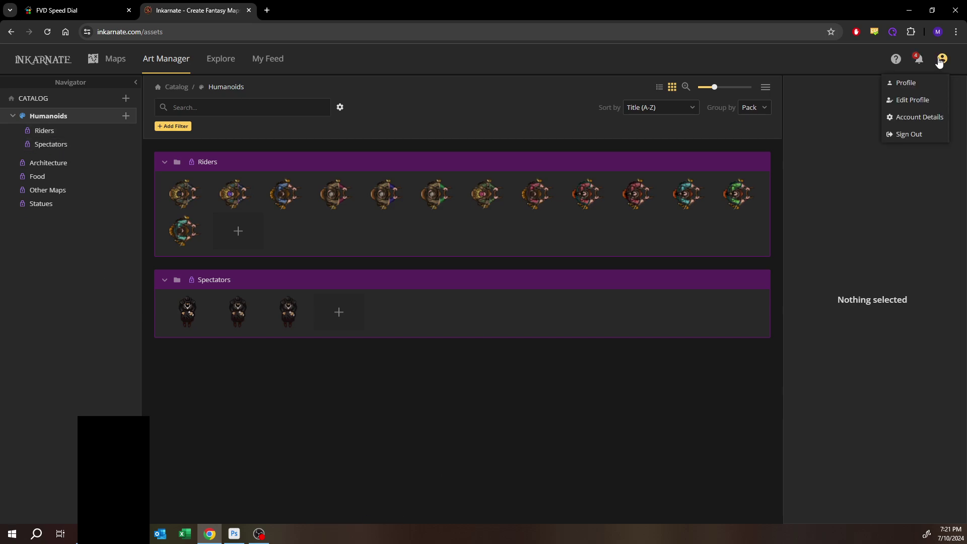
click(467, 428)
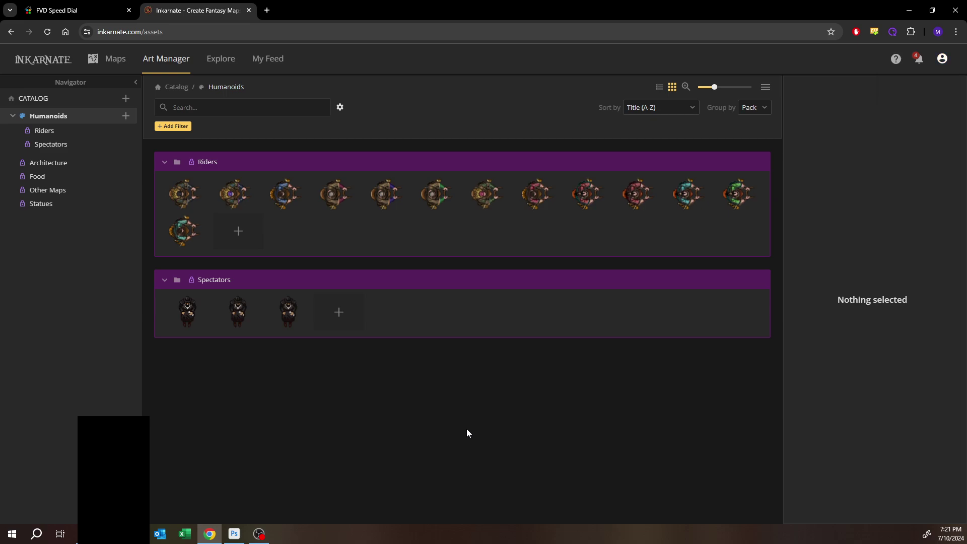
click(340, 108)
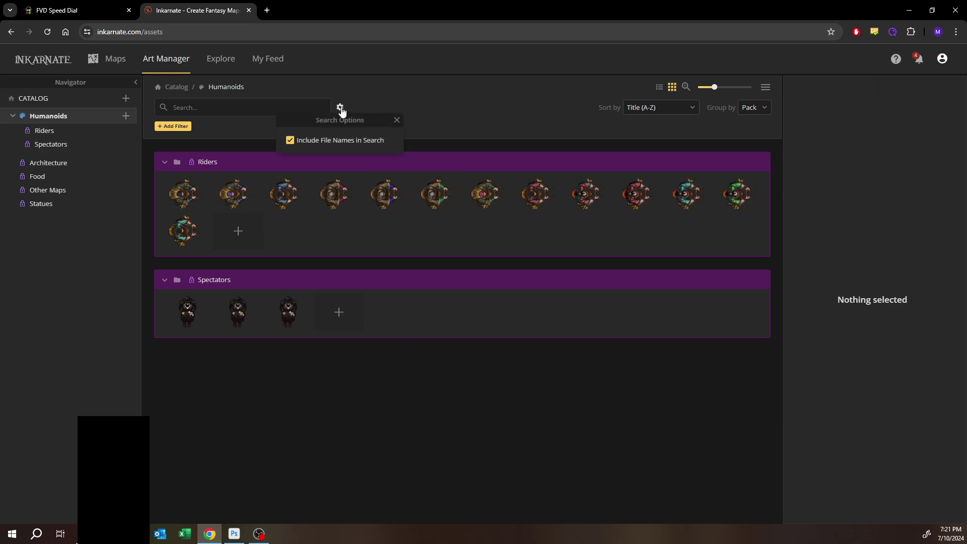
click(376, 93)
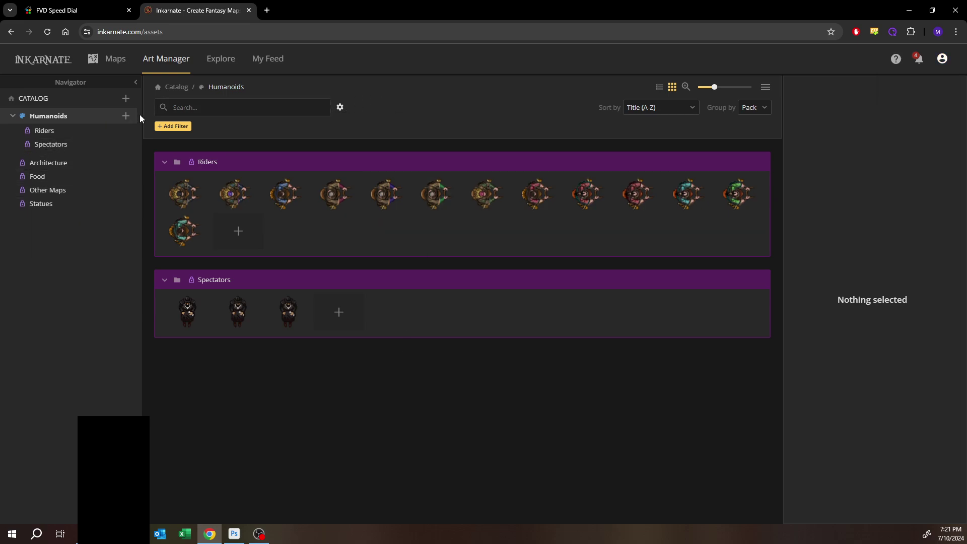
Step: Upload Warrior Spectator 1 Large 1, Large 2 and Small PNGs as new stamps in the Spectators pack of the Humanoids style
click(126, 145)
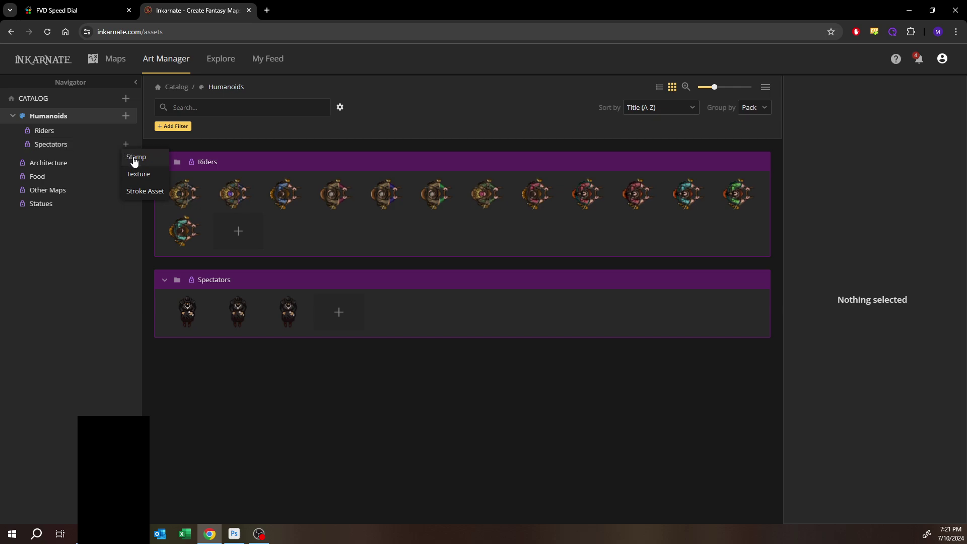
click(134, 159)
click(266, 123)
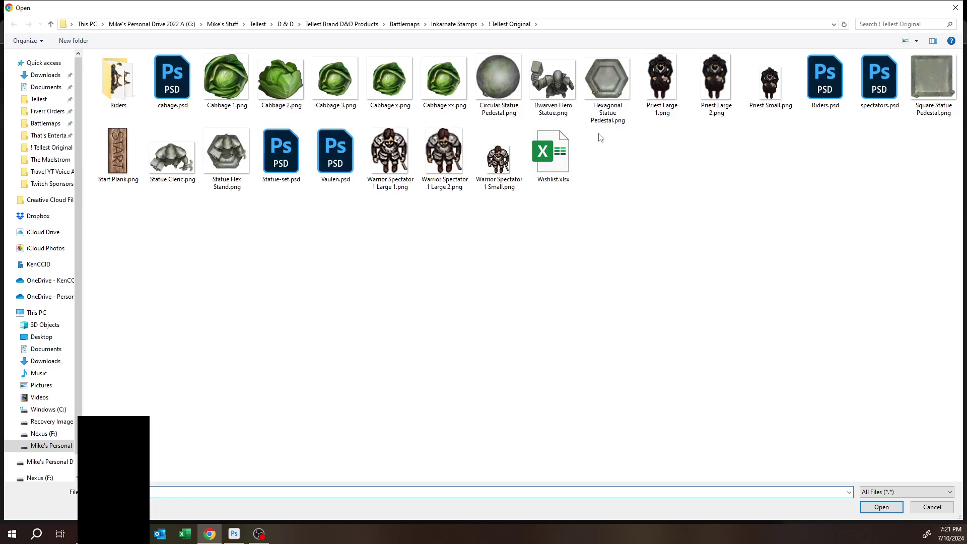
drag(397, 216, 526, 126)
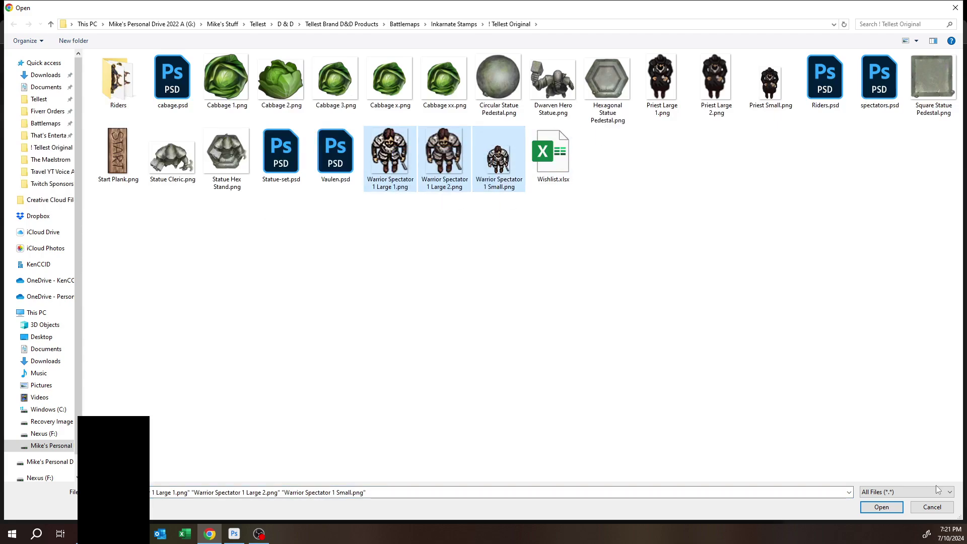
click(882, 507)
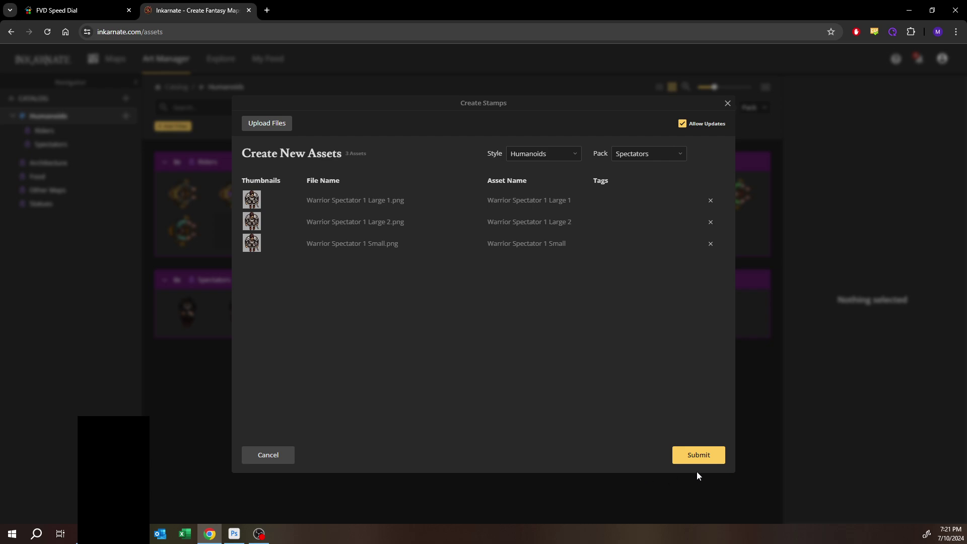
click(700, 461)
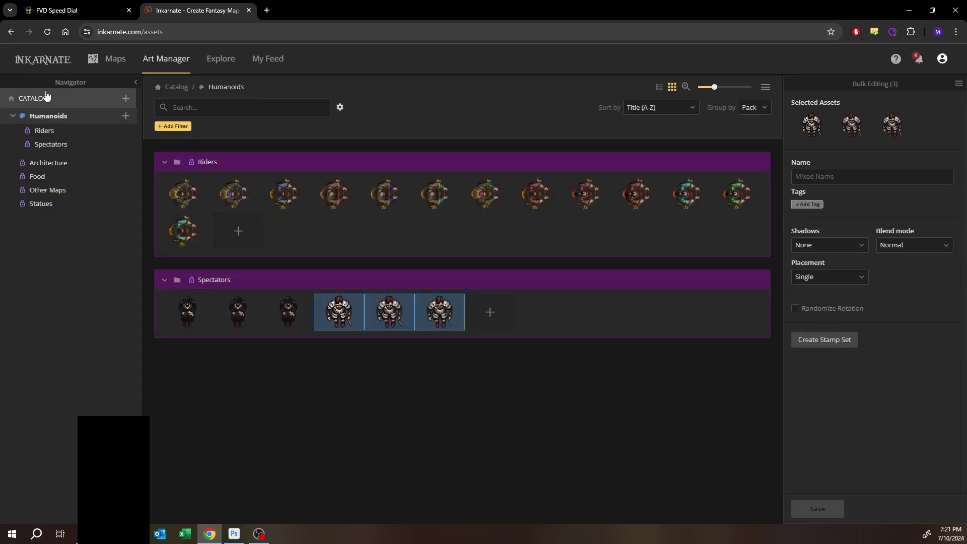
Step: Reopen the Seramore Rider Ring Start map for editing and activate the Select tool
click(111, 59)
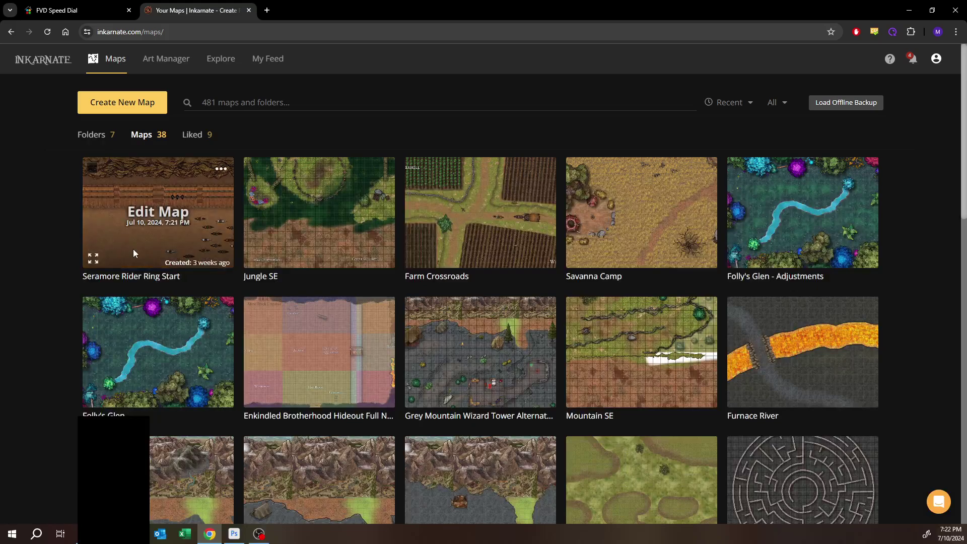
click(154, 215)
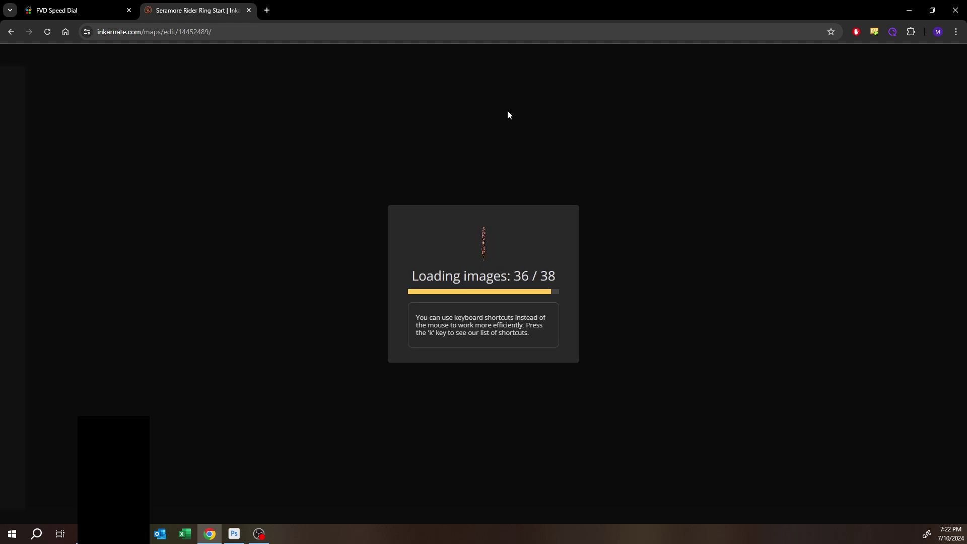
scroll(585, 286, up, 1)
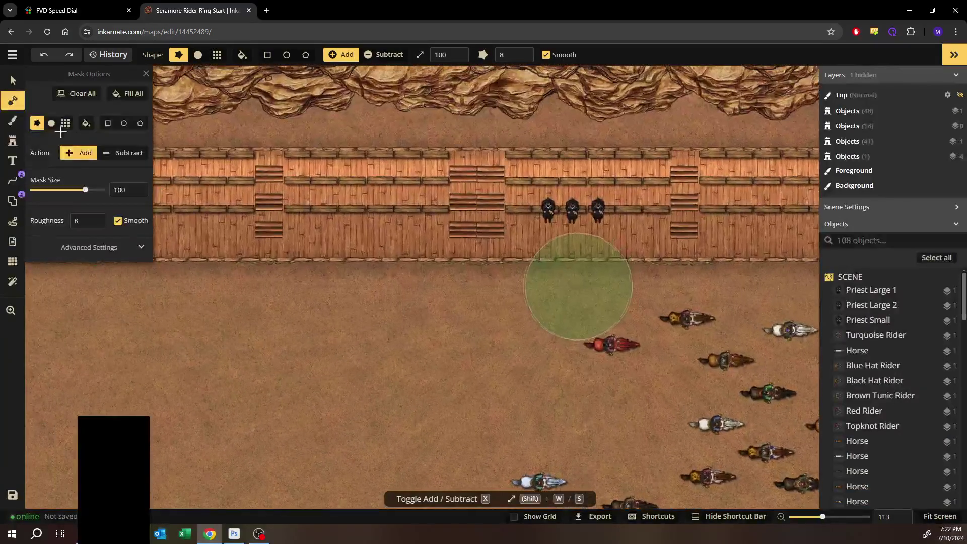
key(v)
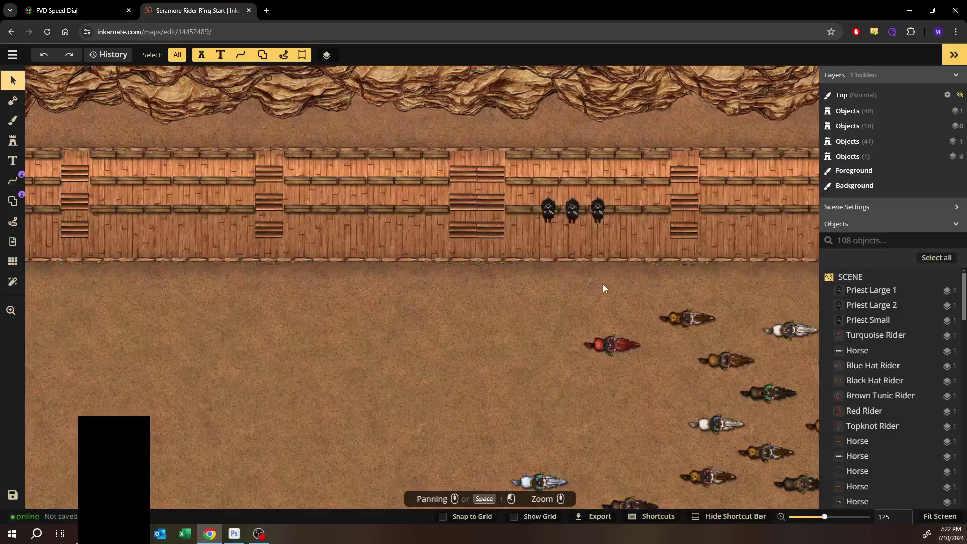
Step: Choose the Warrior Spectator 1 Small stamp from the personal Humanoids Spectators pack in the stamp catalog
scroll(603, 288, up, 3)
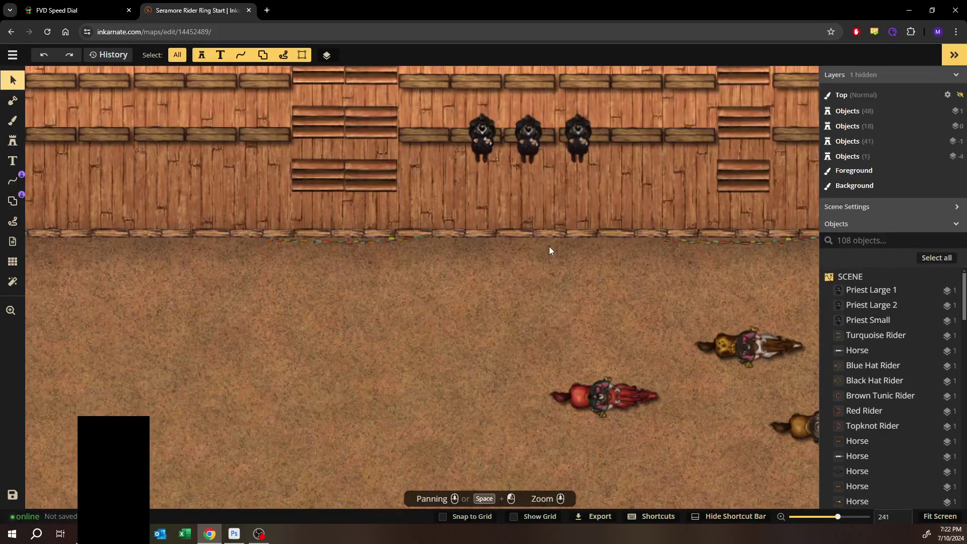
scroll(549, 247, up, 2)
drag(555, 266, 511, 329)
scroll(519, 296, up, 3)
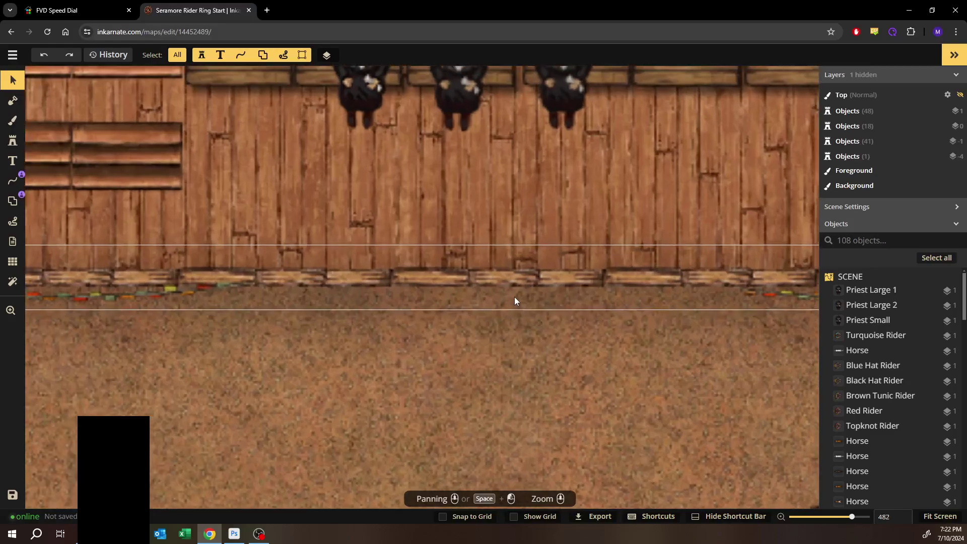
scroll(551, 287, up, 1)
drag(551, 287, 523, 379)
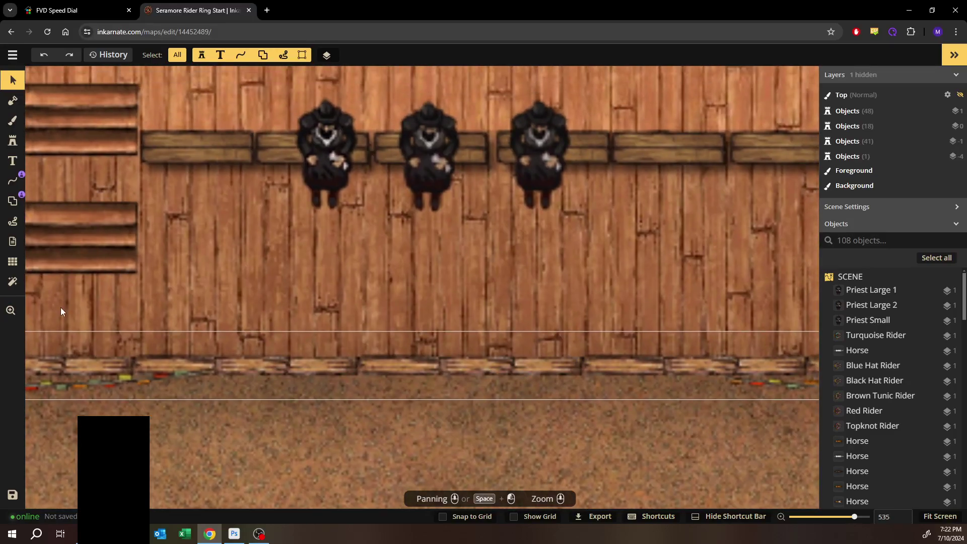
click(12, 141)
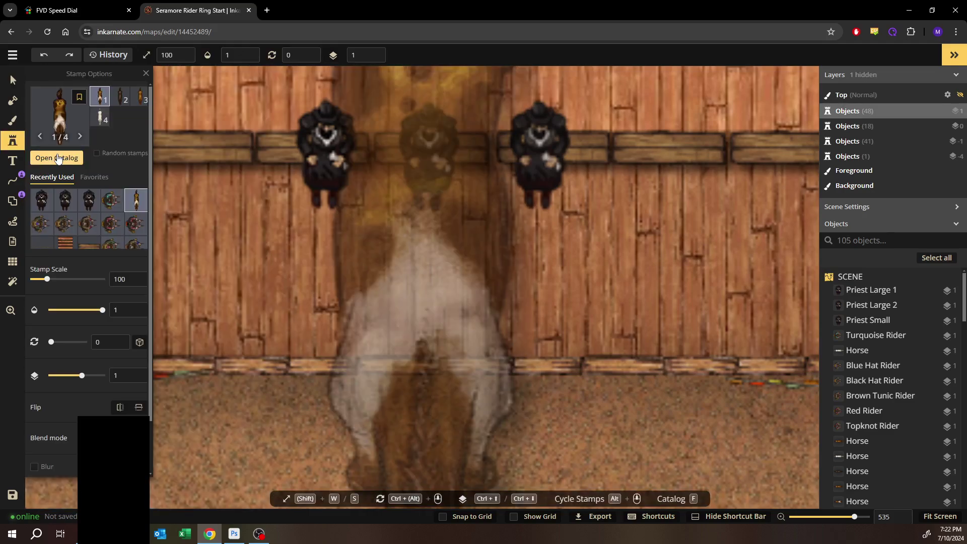
click(58, 156)
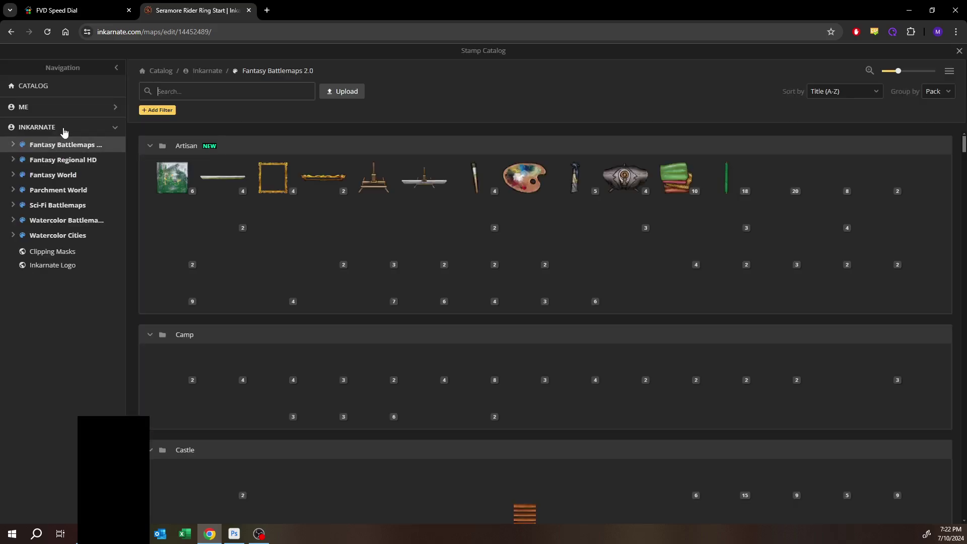
click(116, 108)
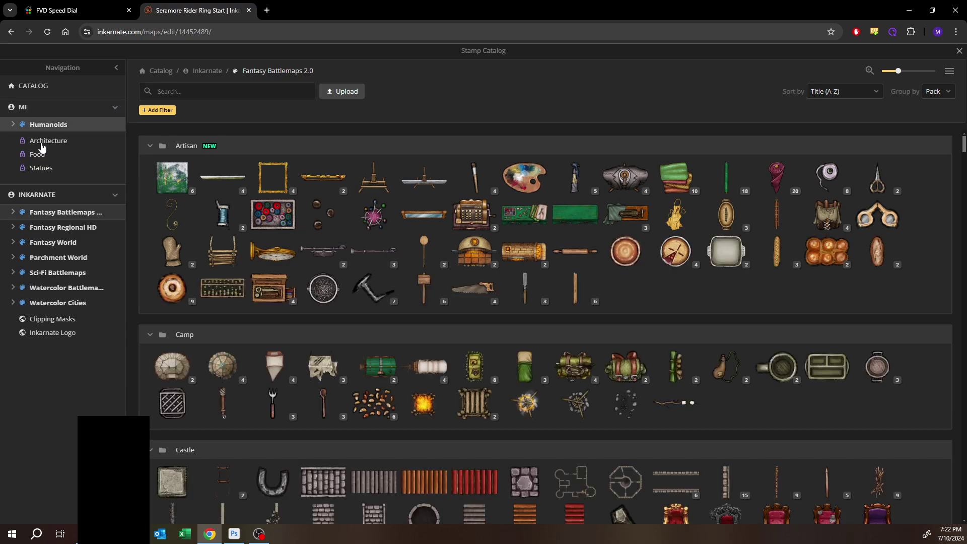
click(15, 127)
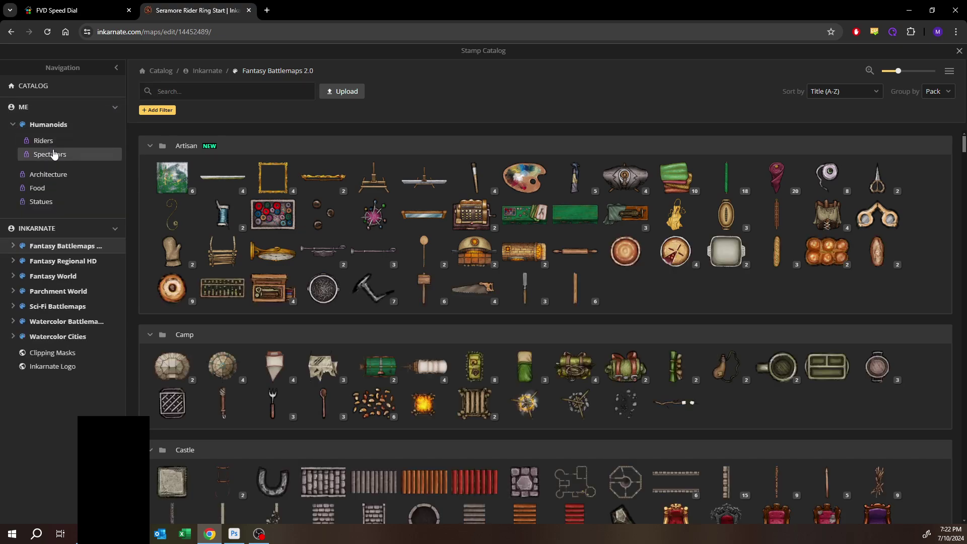
click(54, 154)
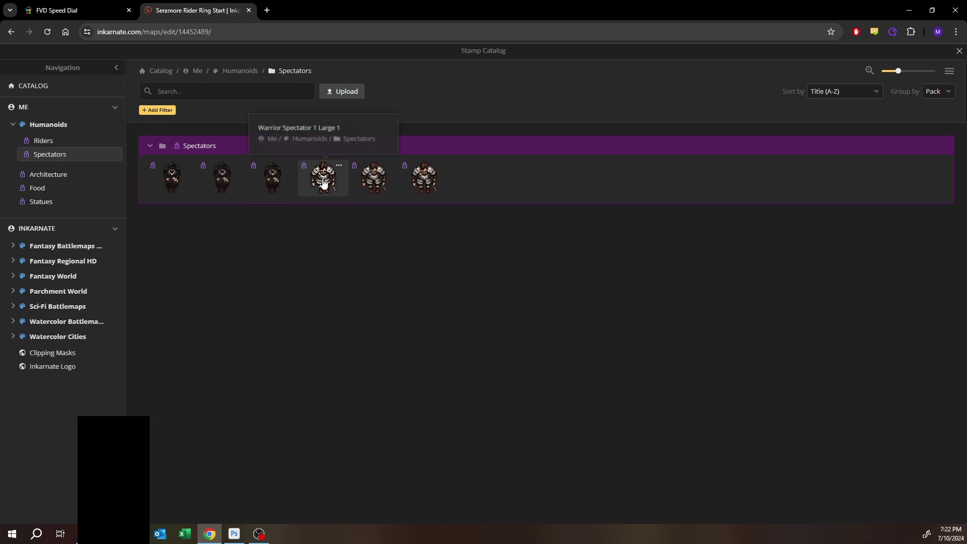
click(430, 185)
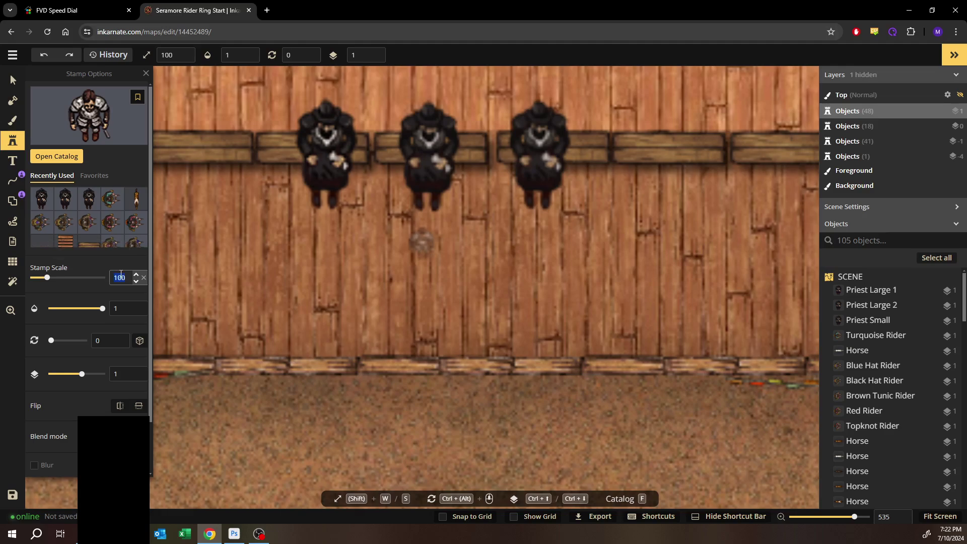
Step: Set the stamp scale to 300 and place the small warrior on the dirt just below the stands, beneath the middle priest
text(30)
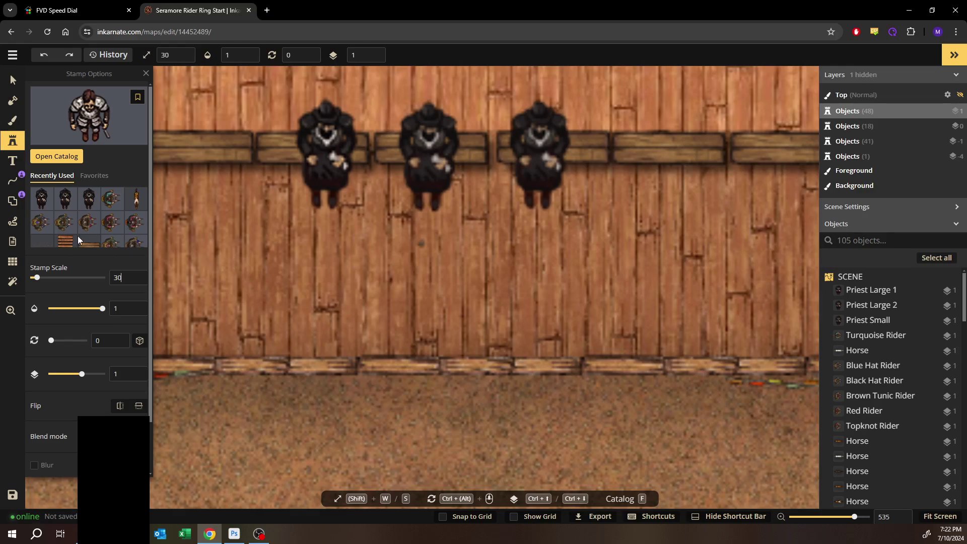
double_click(131, 276)
text(0)
text(300)
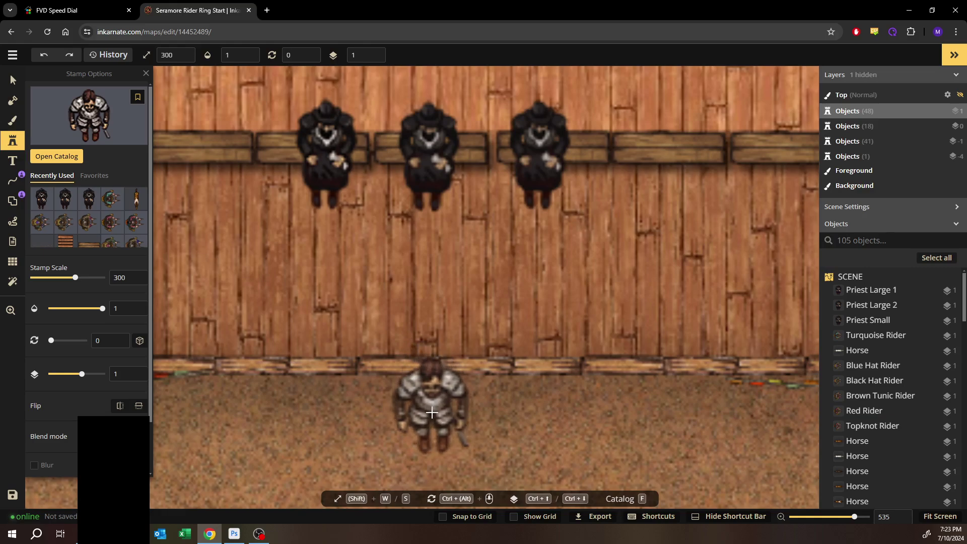
click(432, 413)
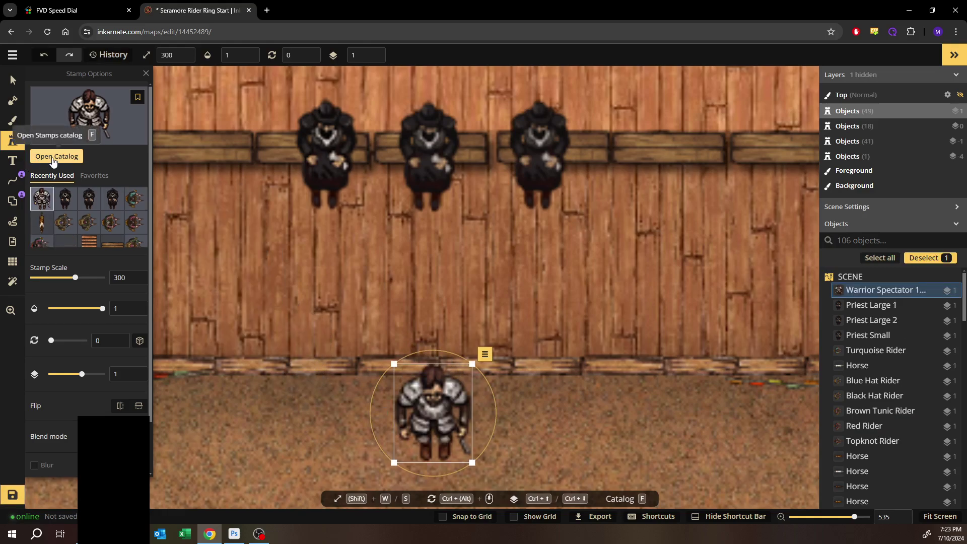
Step: Place the Warrior Spectator 1 Large 1 stamp at scale 30 immediately left of the small warrior
key(f)
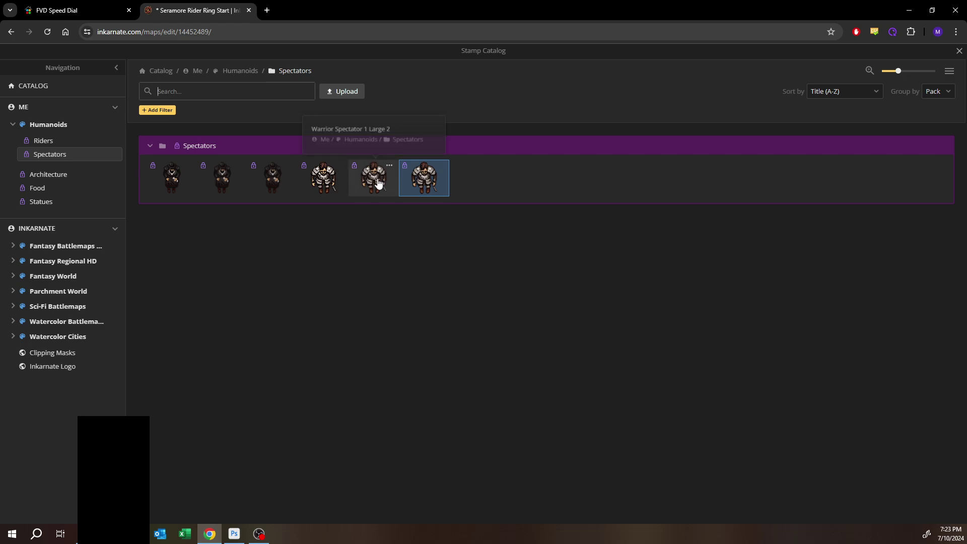
click(324, 185)
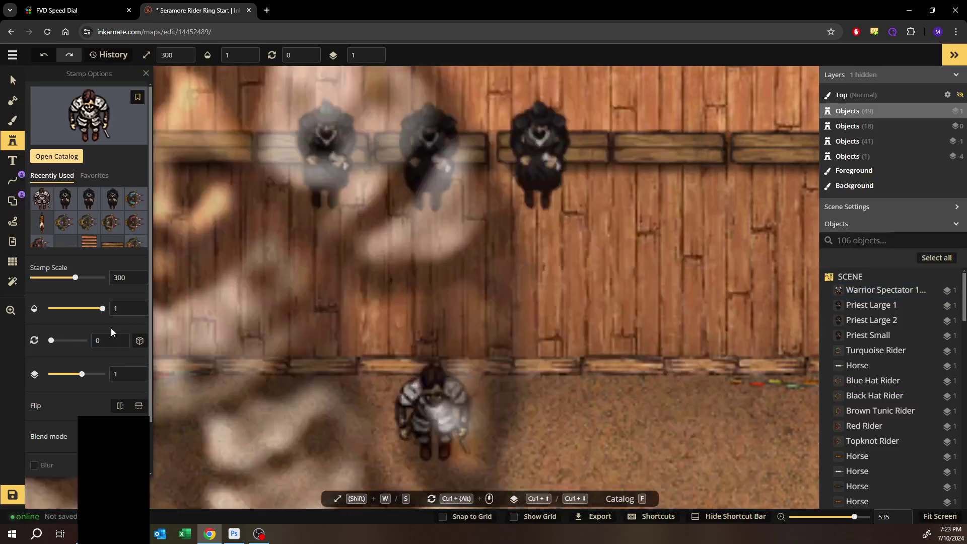
double_click(124, 278)
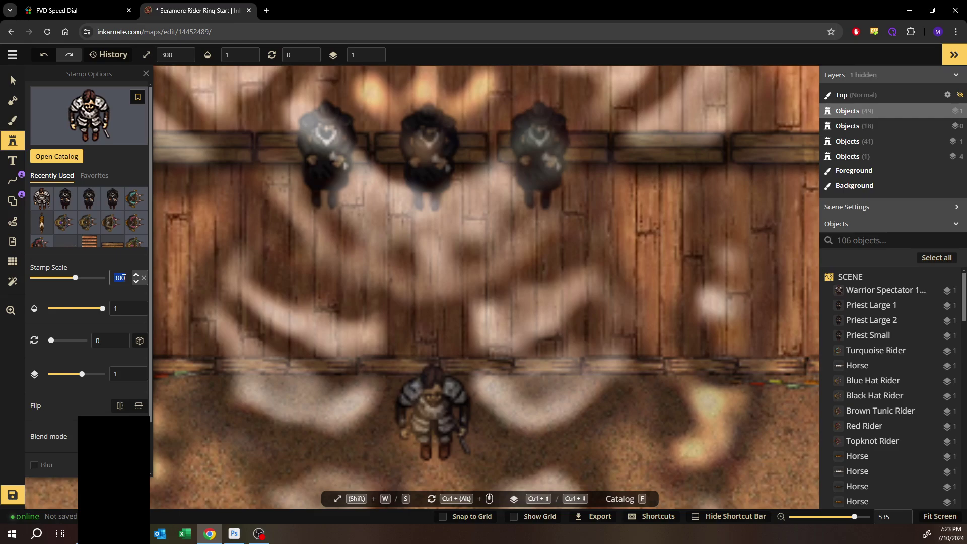
text(30)
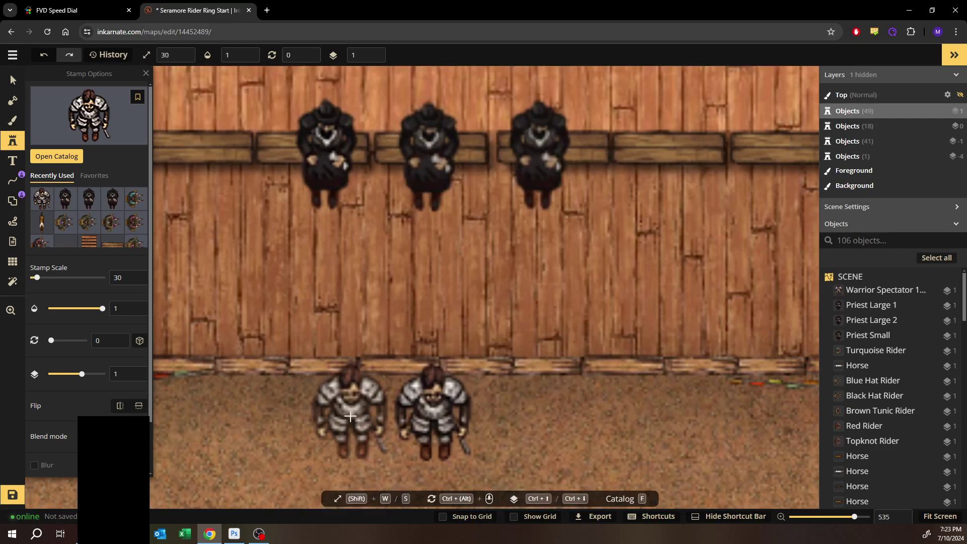
click(351, 416)
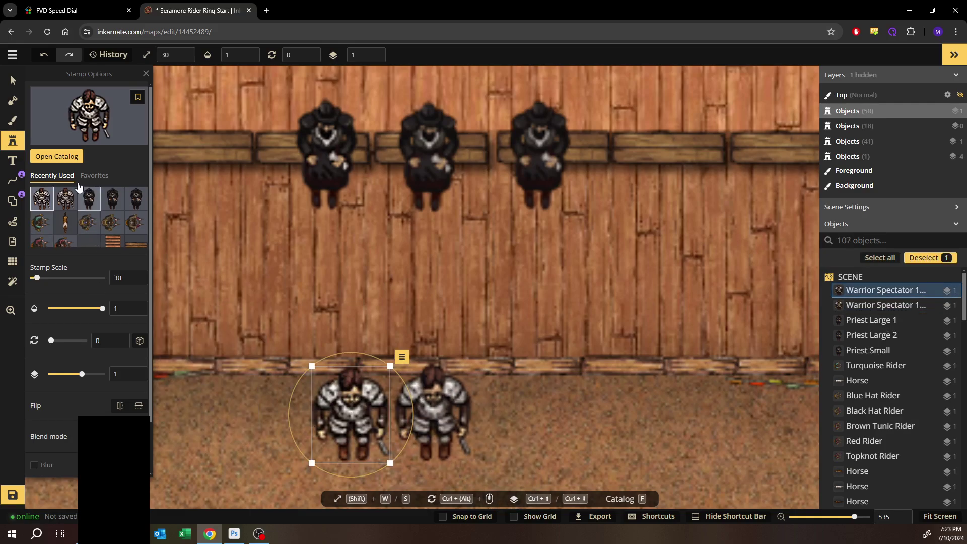
Step: Place the Warrior Spectator 1 Large 2 stamp at scale 30 immediately right of the small warrior, and deselect it
click(45, 156)
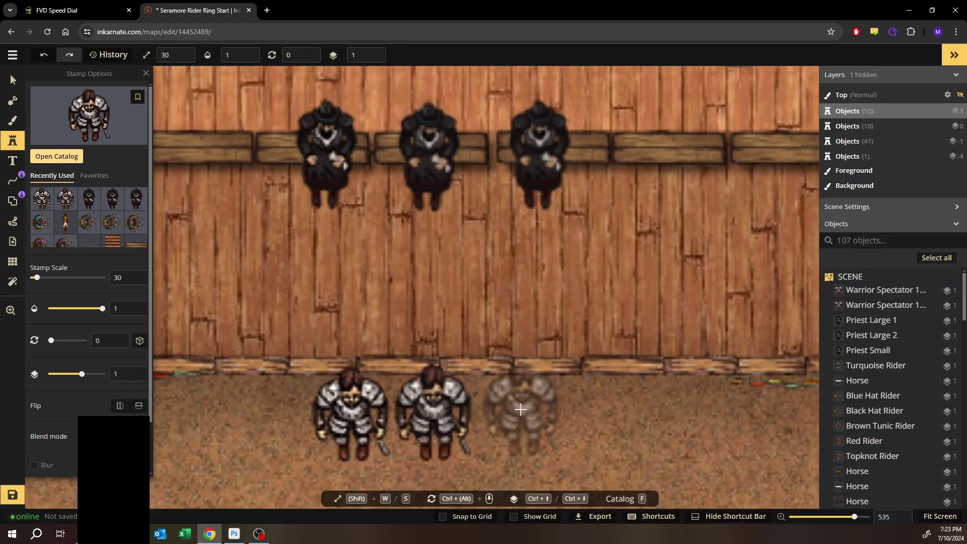
click(517, 412)
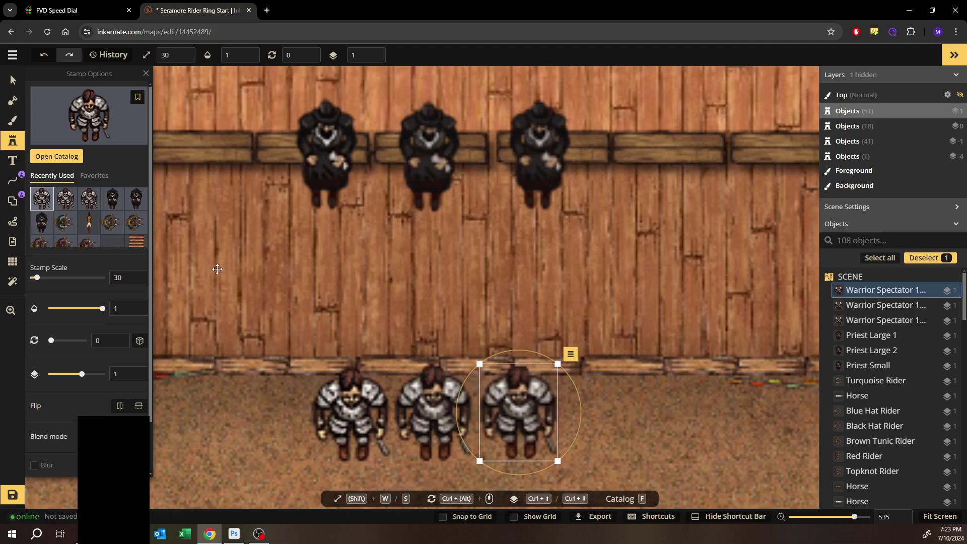
click(12, 80)
click(239, 420)
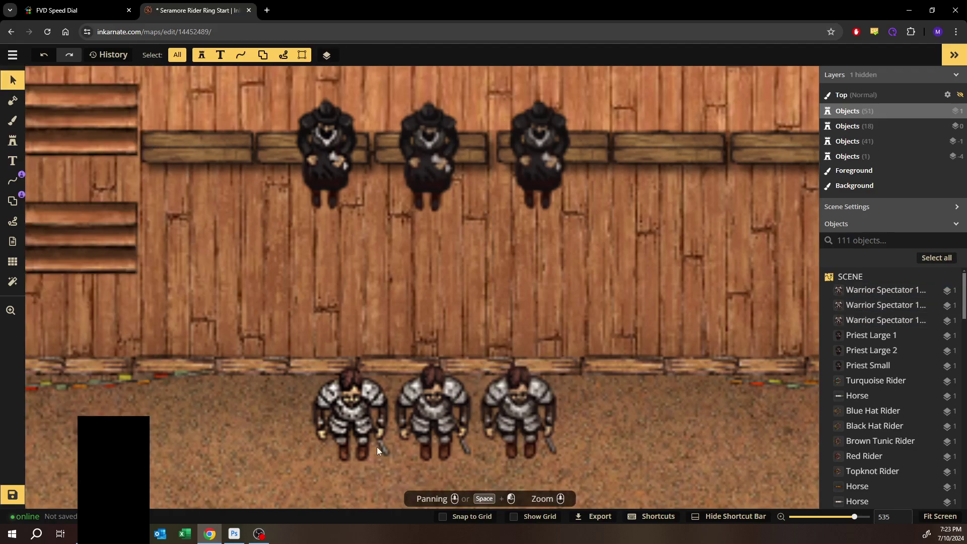
Step: Export the map as a standard 4K image, skipping the save beforehand
scroll(562, 438, up, 2)
scroll(562, 439, up, 2)
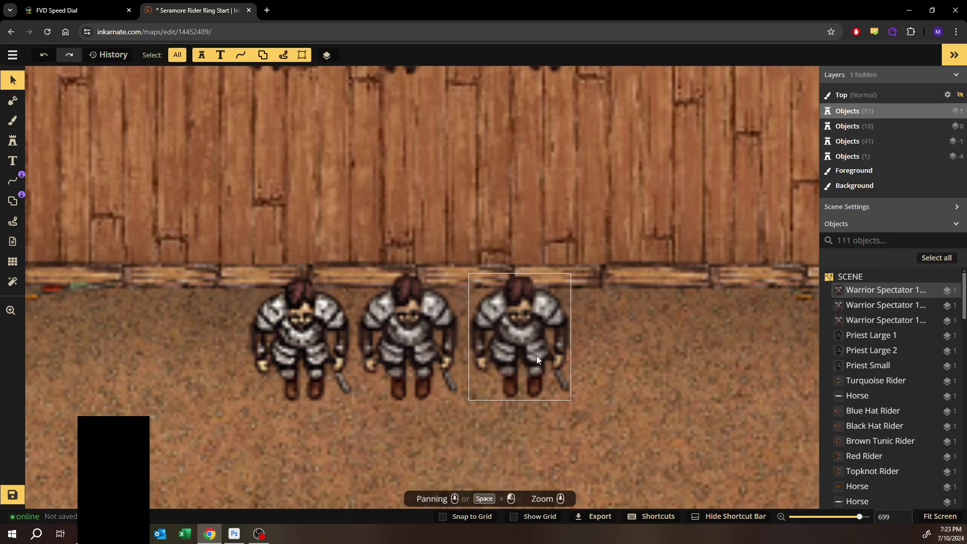
scroll(541, 358, down, 2)
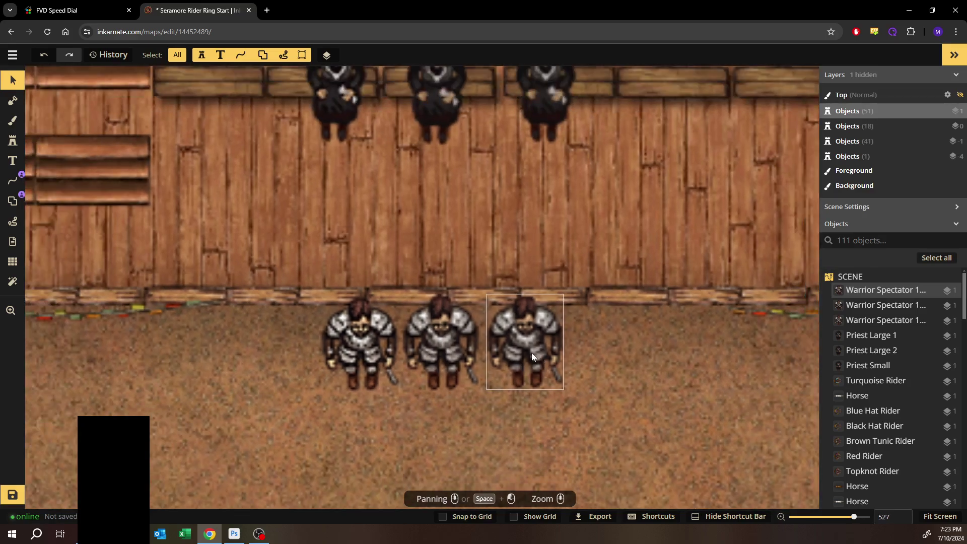
drag(515, 148, 508, 207)
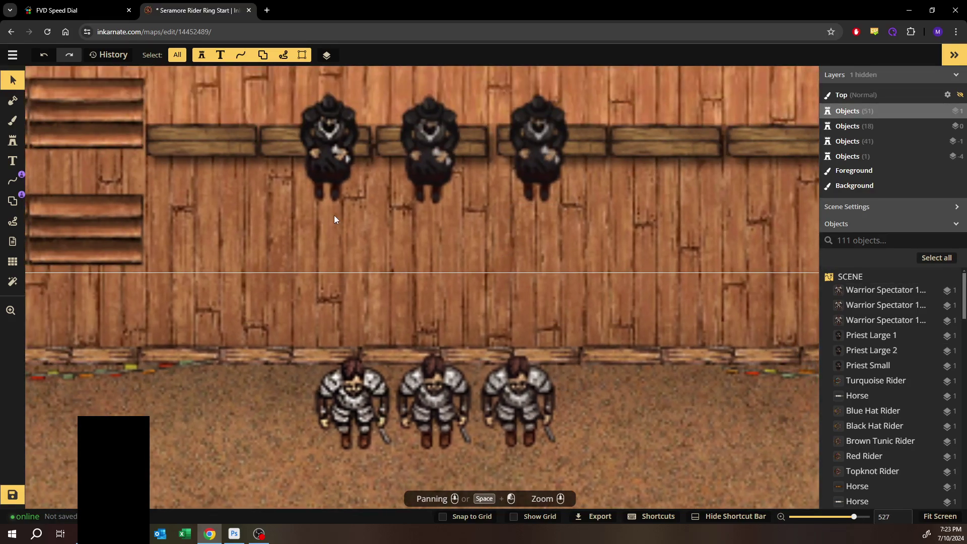
click(8, 59)
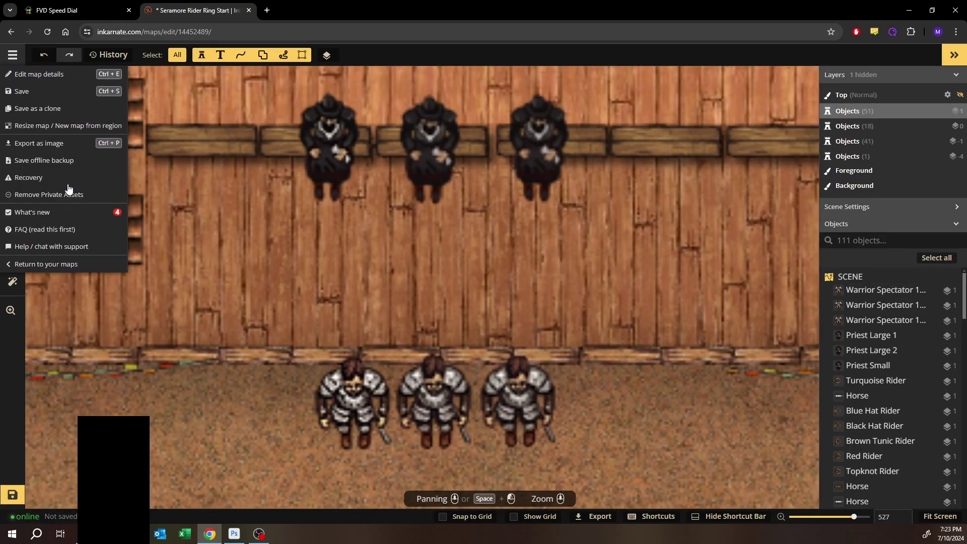
click(51, 146)
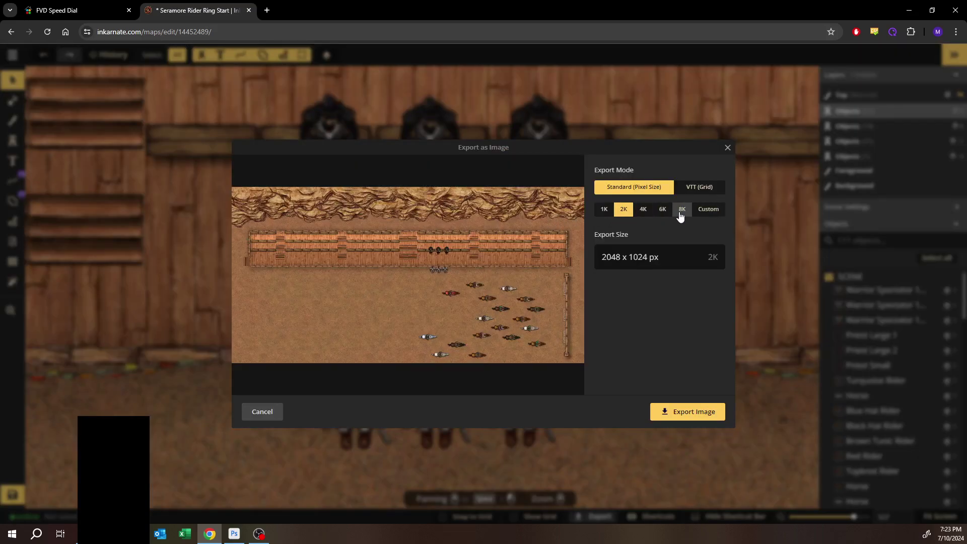
click(643, 210)
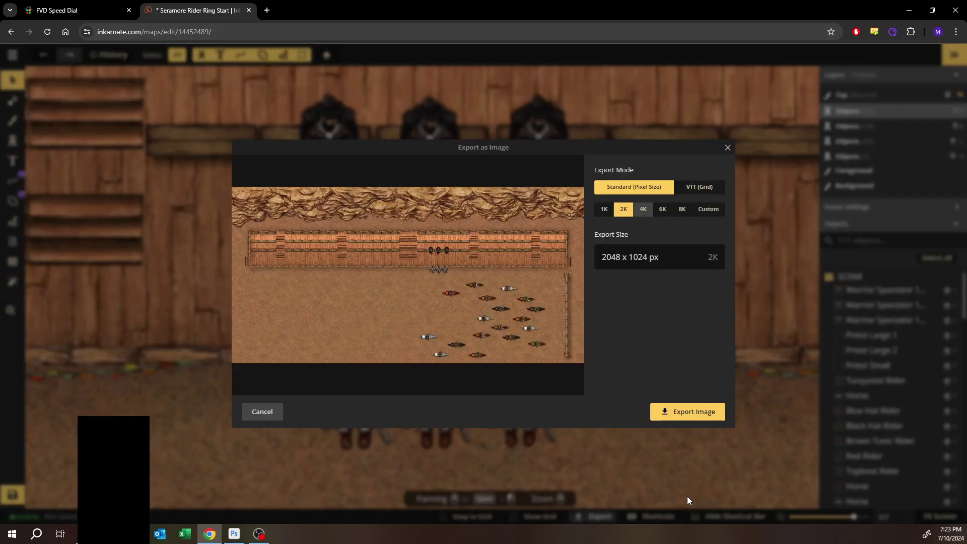
click(676, 414)
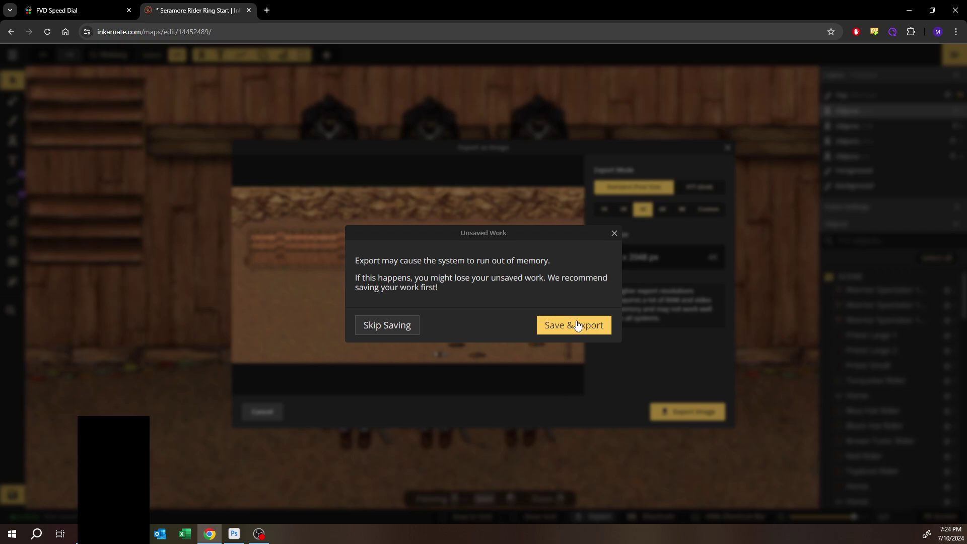
click(403, 331)
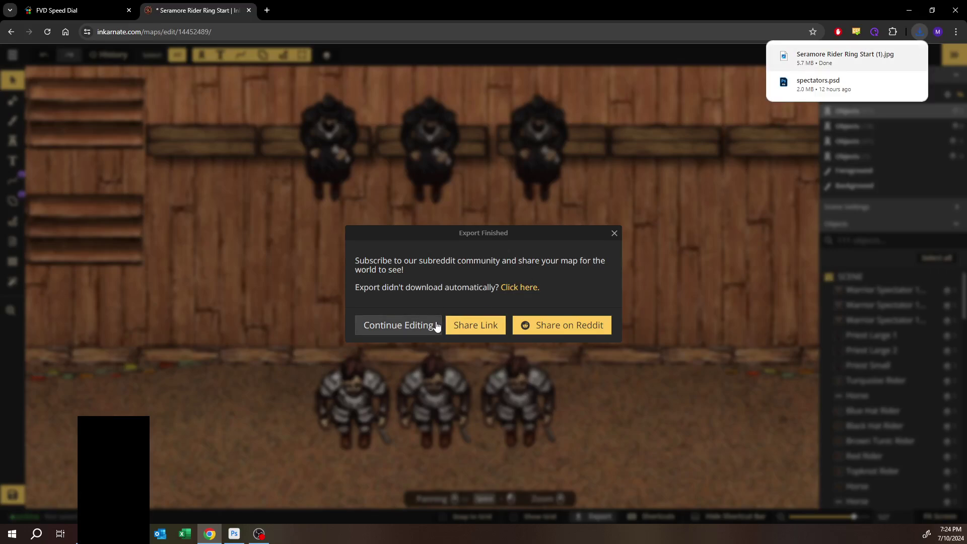
Step: Open the exported Seramore Rider Ring Start (1).jpg and compare the three warriors and three priests up close for sharpness
key(super+shift+s)
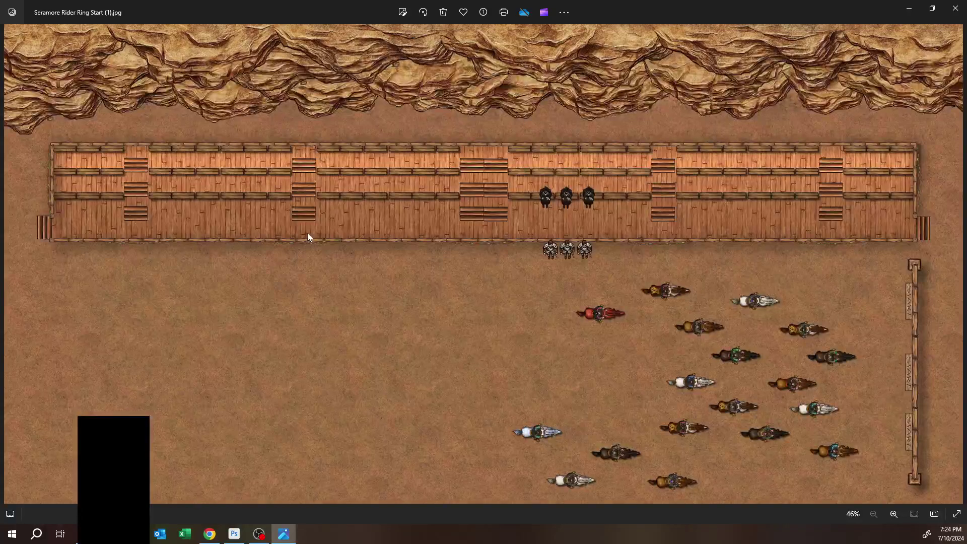
scroll(557, 290, up, 10)
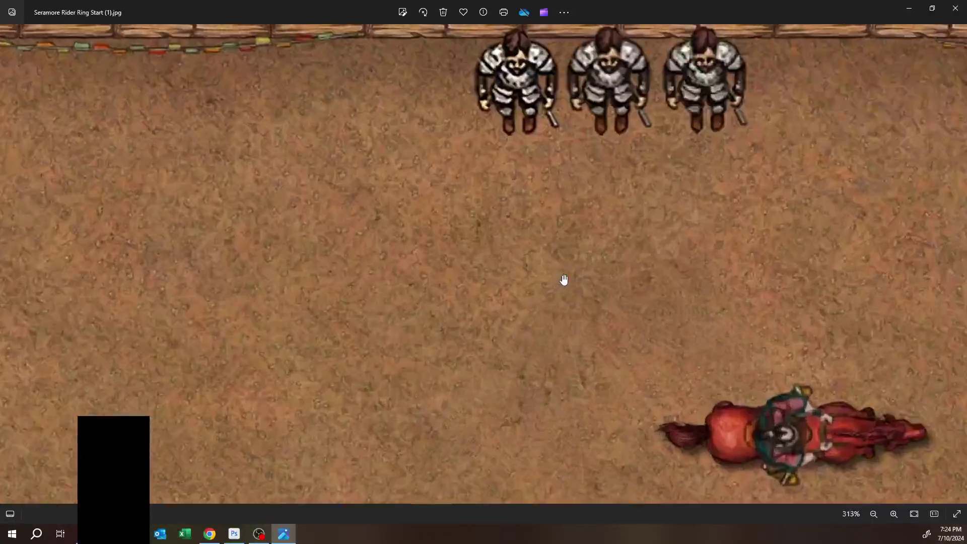
scroll(564, 280, up, 4)
drag(602, 97, 571, 356)
scroll(620, 298, up, 5)
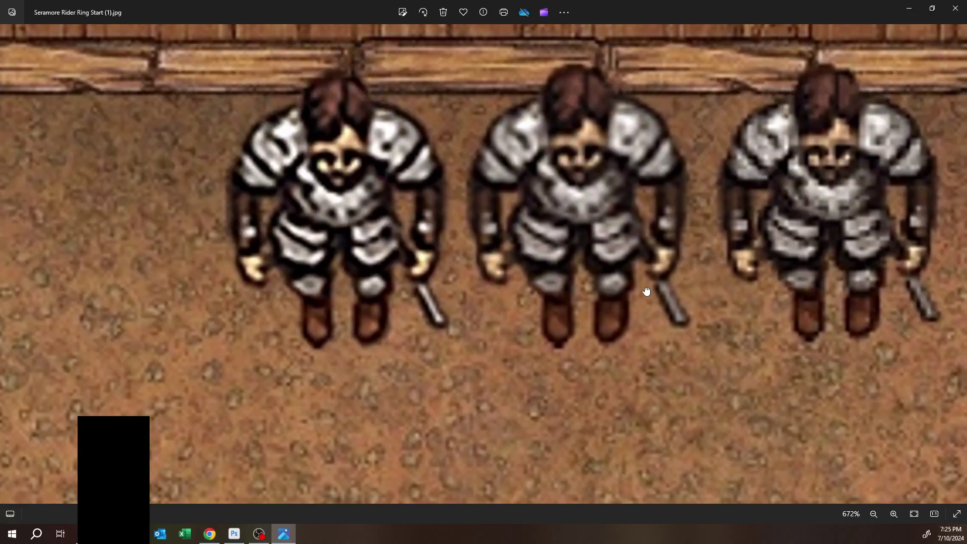
drag(647, 292, 488, 274)
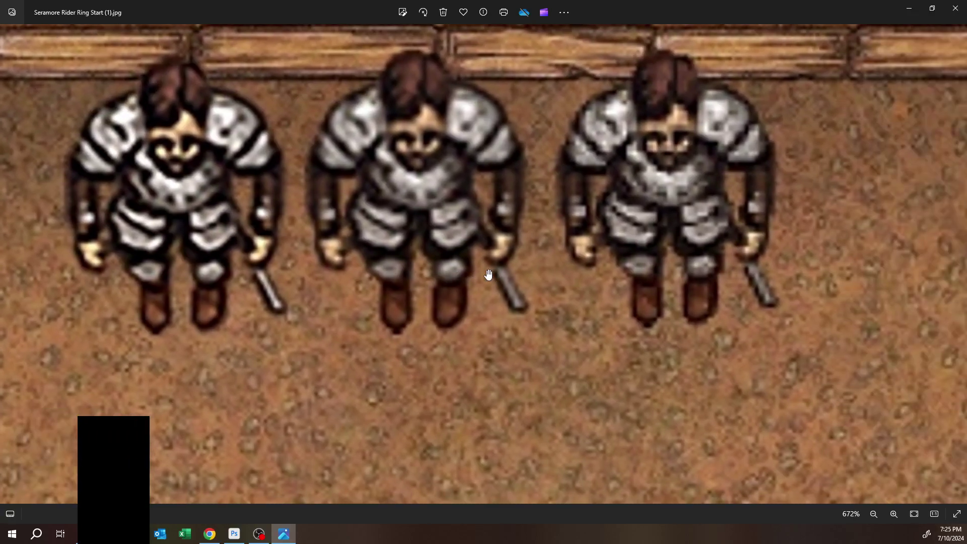
drag(464, 241, 494, 325)
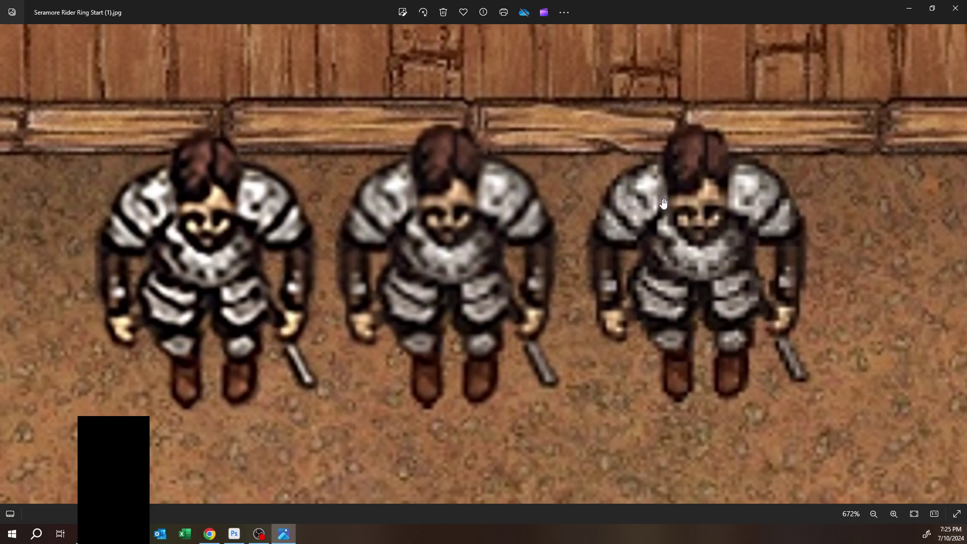
drag(621, 69, 587, 459)
drag(574, 47, 557, 464)
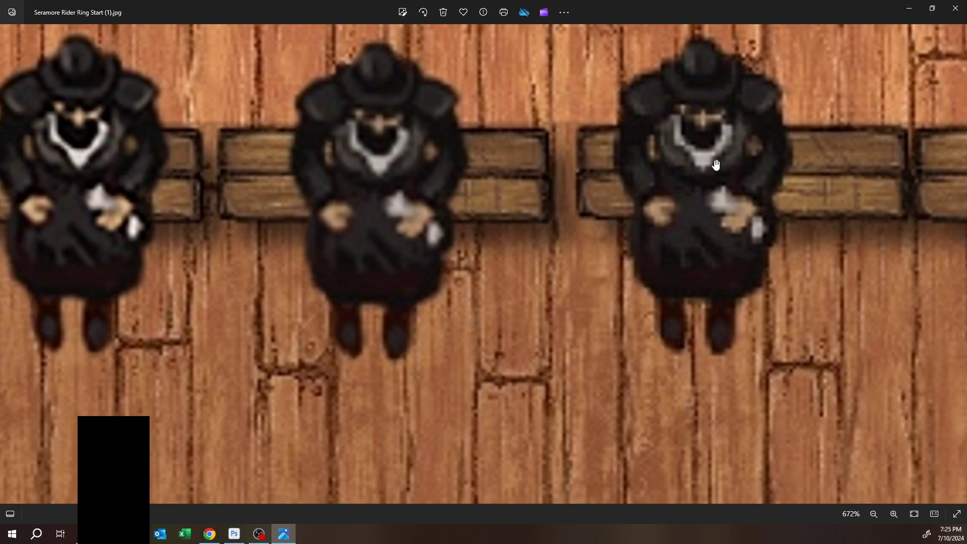
scroll(540, 358, down, 10)
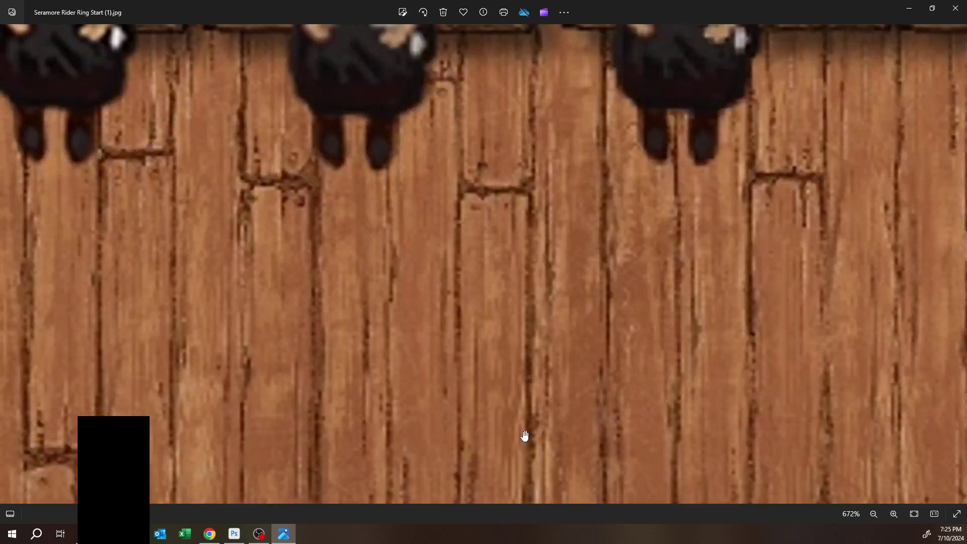
Step: Compare the three warriors and three priests in the exported image again at 672% zoom, and close the image
scroll(504, 216, down, 3)
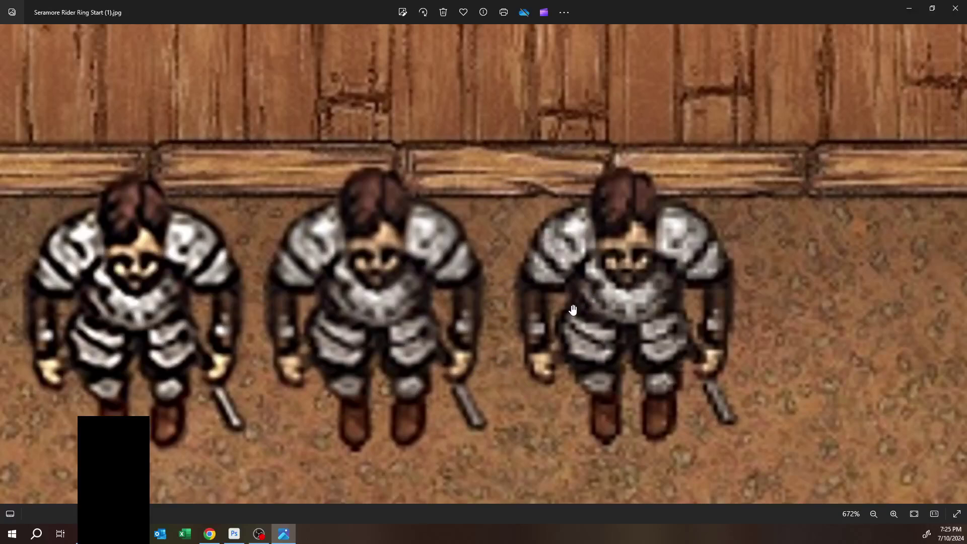
drag(521, 101, 495, 351)
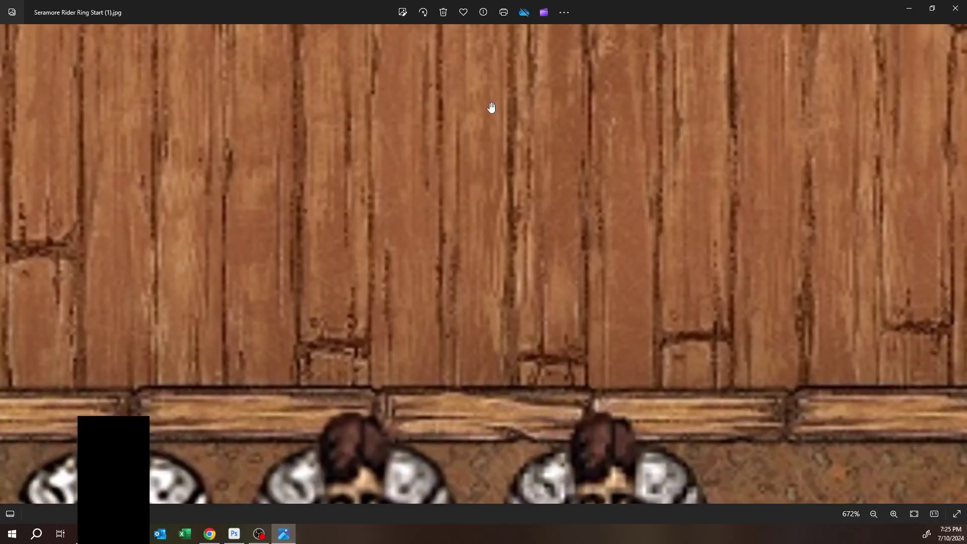
drag(492, 102, 473, 343)
drag(472, 192, 456, 227)
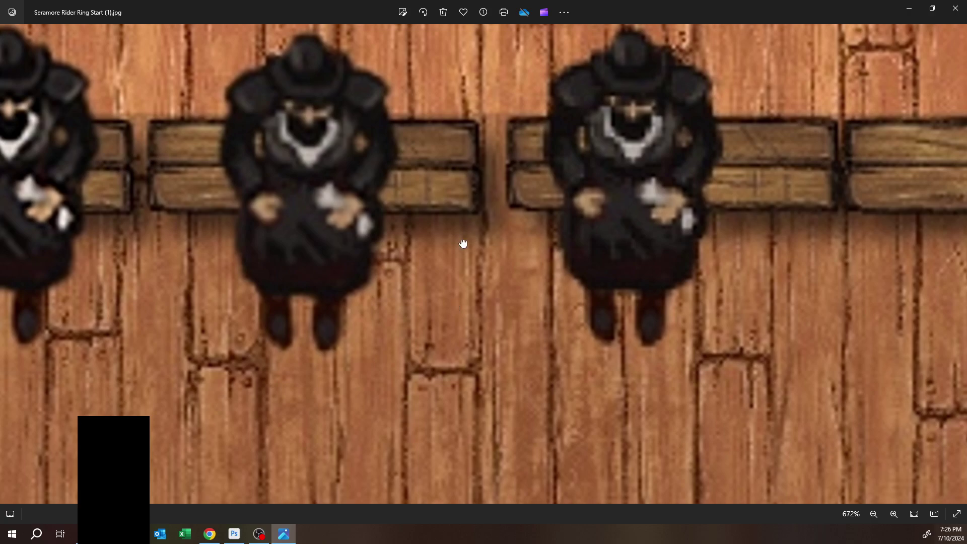
scroll(453, 247, down, 5)
scroll(419, 210, down, 3)
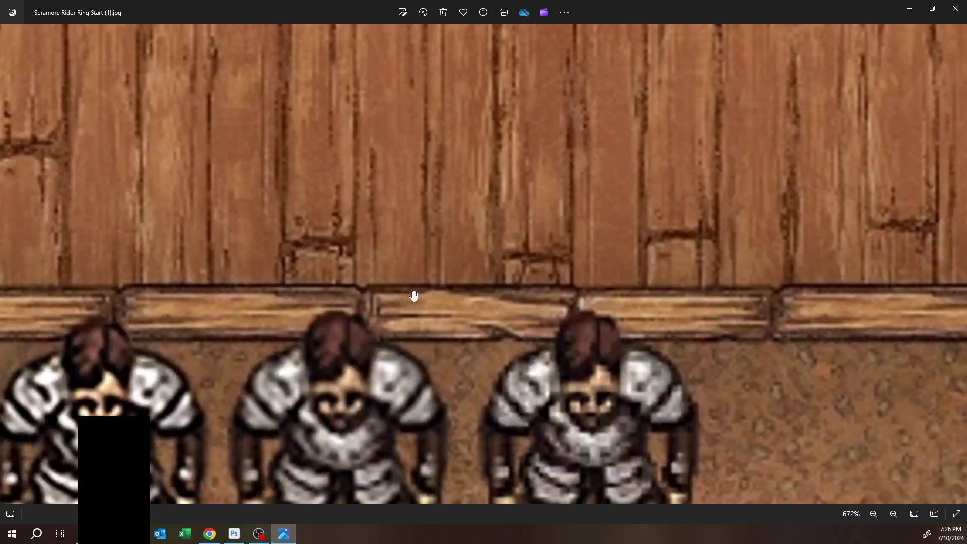
drag(415, 285, 419, 186)
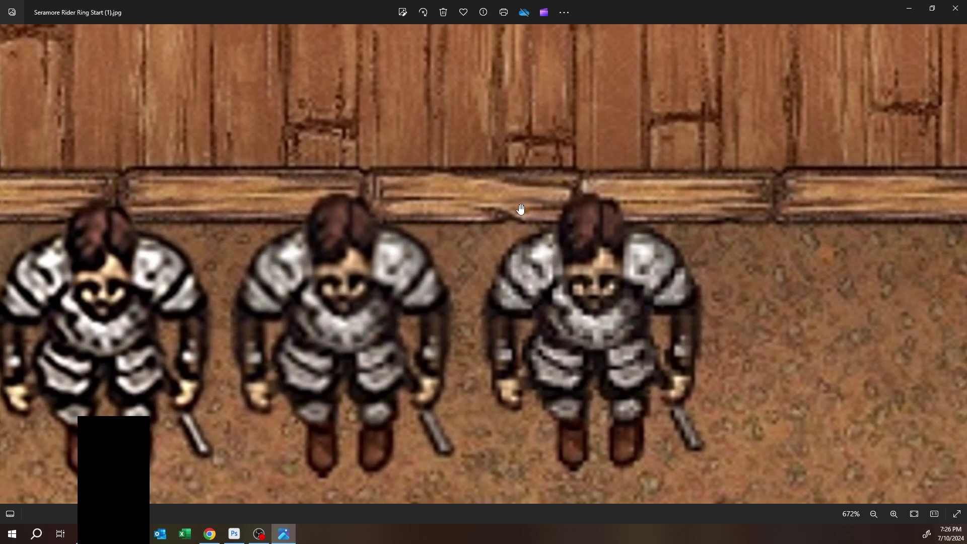
drag(612, 314, 596, 215)
drag(525, 227, 548, 207)
drag(251, 181, 314, 244)
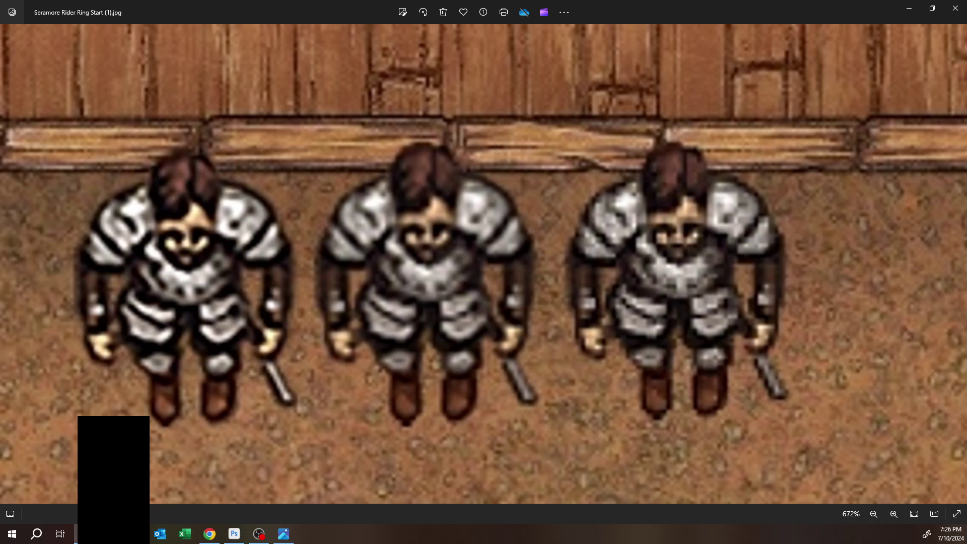
click(956, 12)
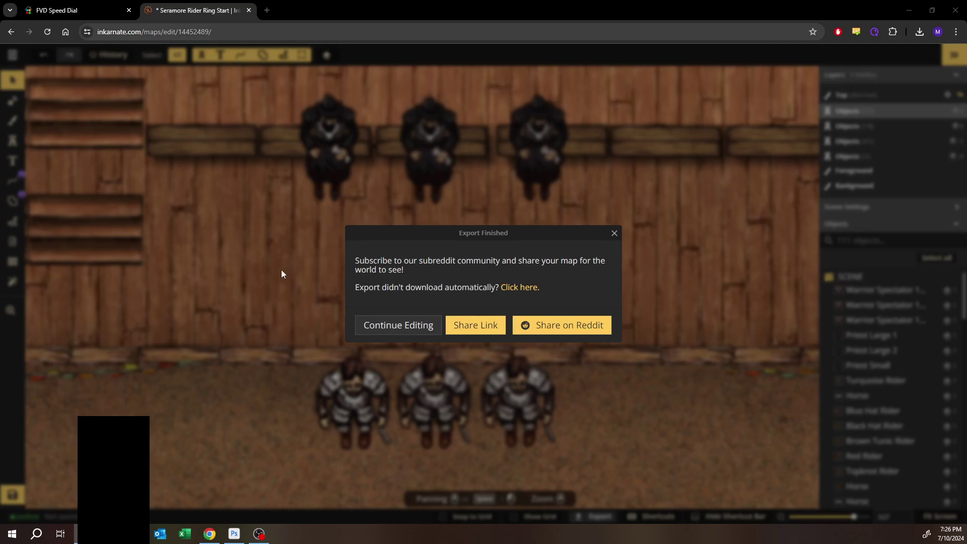
Step: Dismiss the export notice, leave the map without saving its changes, and open the Humanoids catalog in the Art Manager
click(401, 326)
click(13, 55)
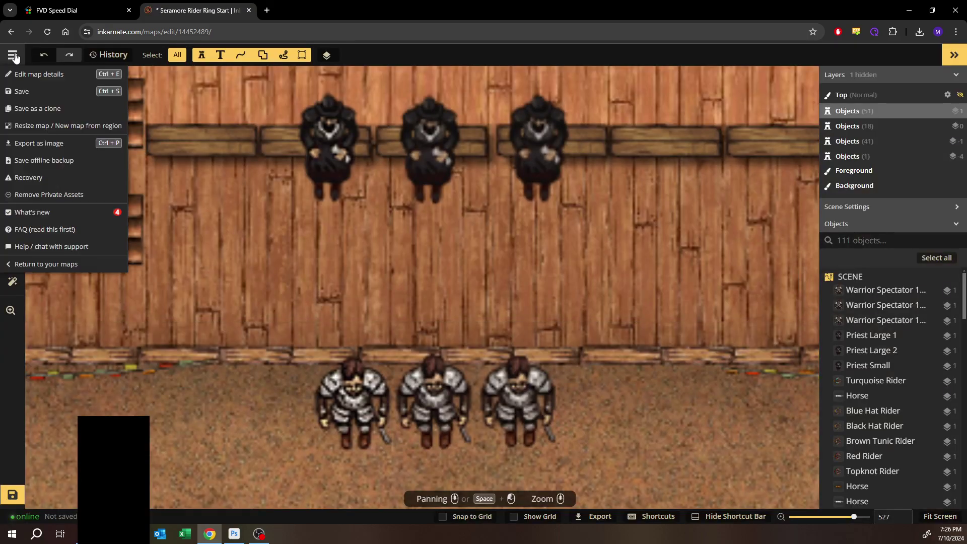
click(30, 262)
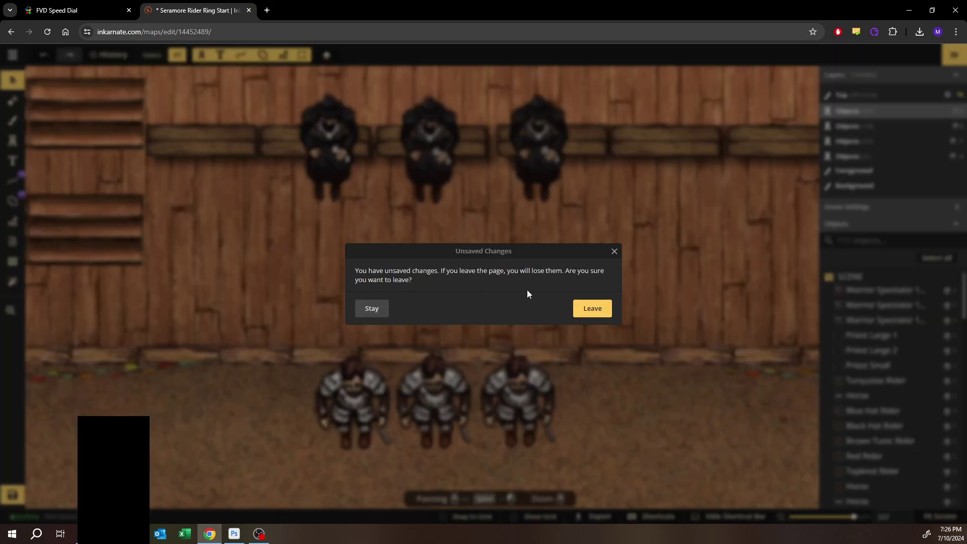
click(587, 309)
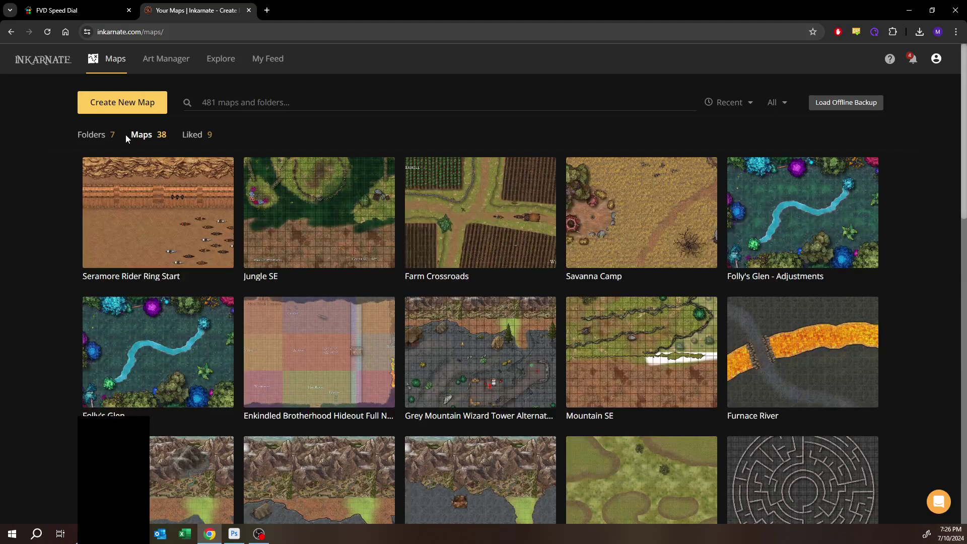
click(152, 65)
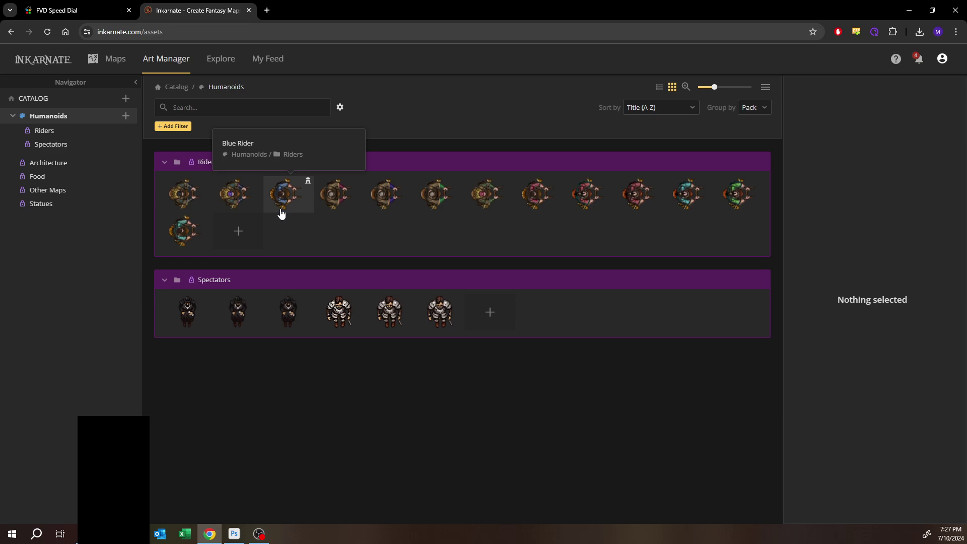
click(126, 117)
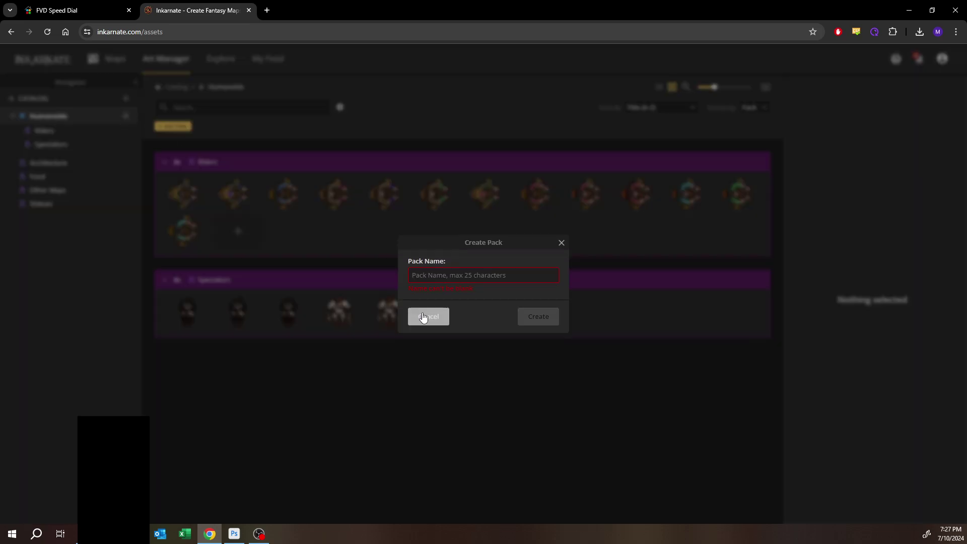
click(428, 312)
click(126, 131)
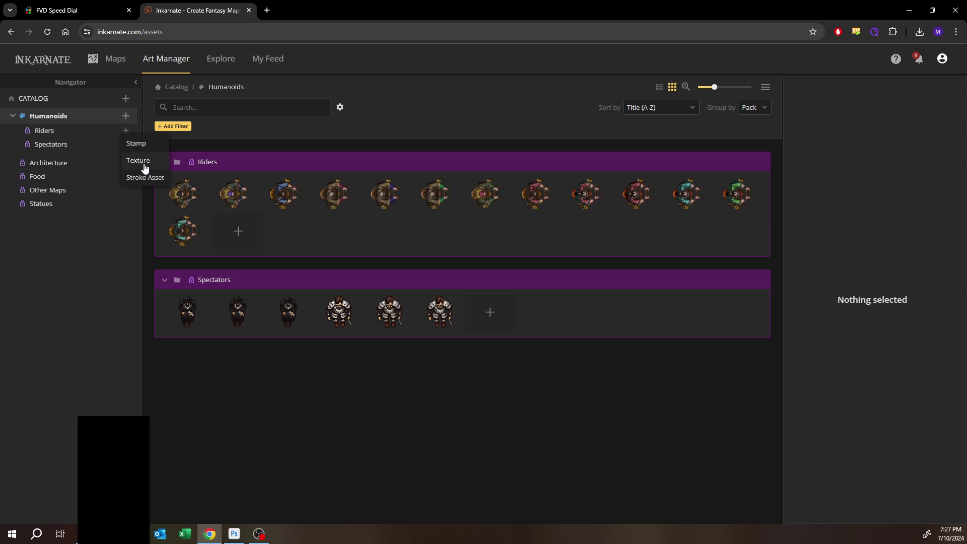
click(334, 357)
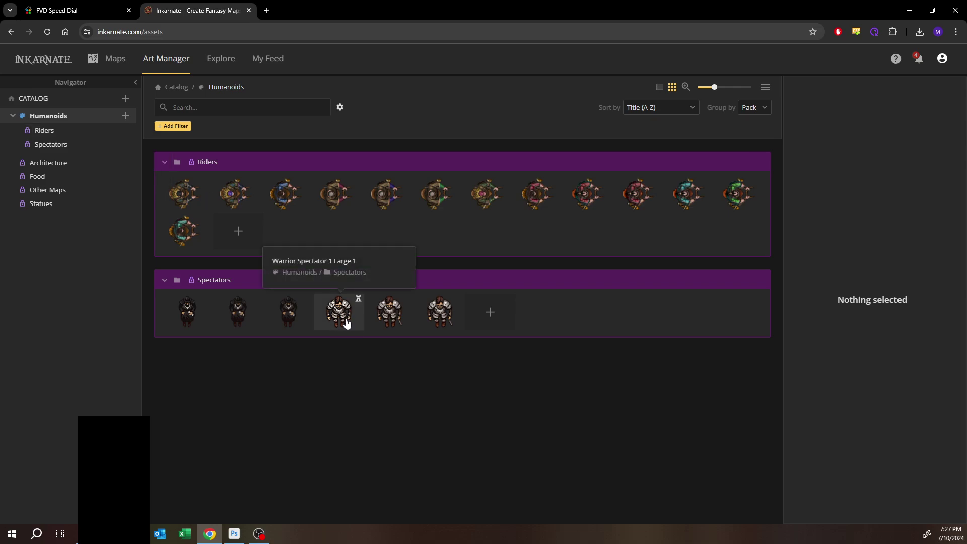
Step: Delete the Warrior Spectator 1 Large 1 stamp from the Spectators pack
click(348, 322)
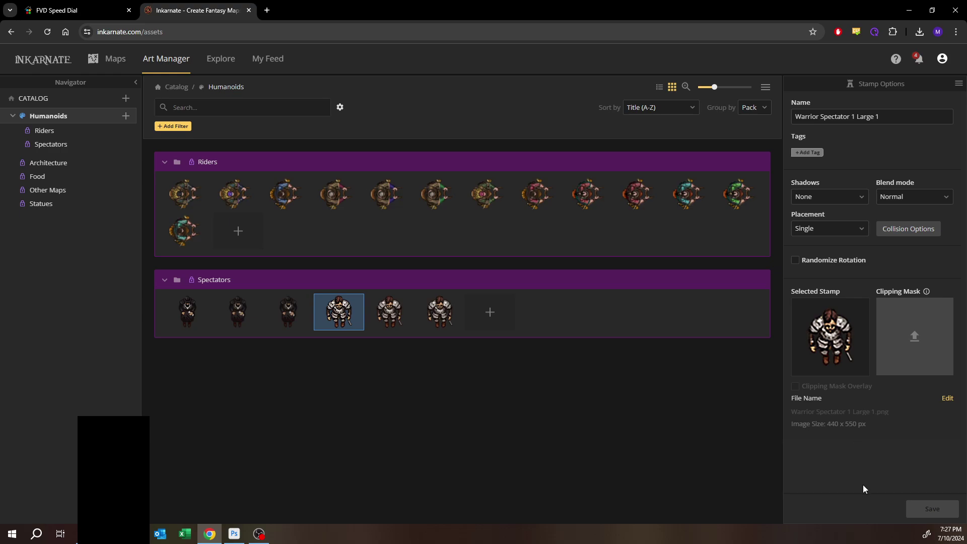
click(958, 84)
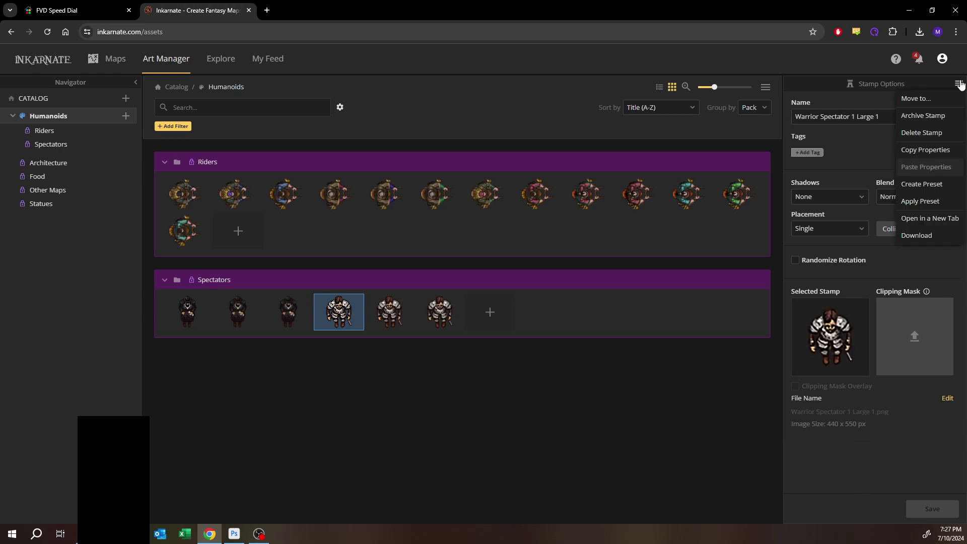
click(941, 134)
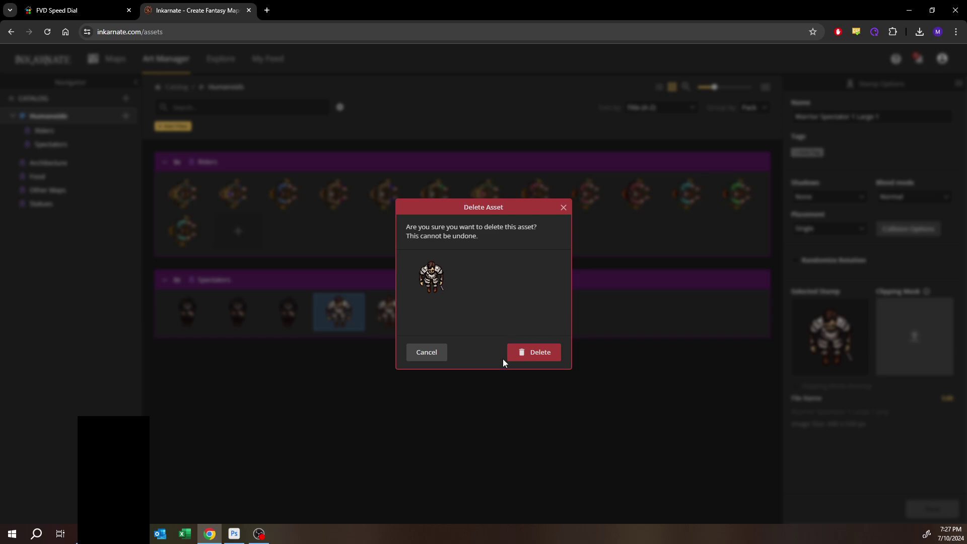
click(537, 352)
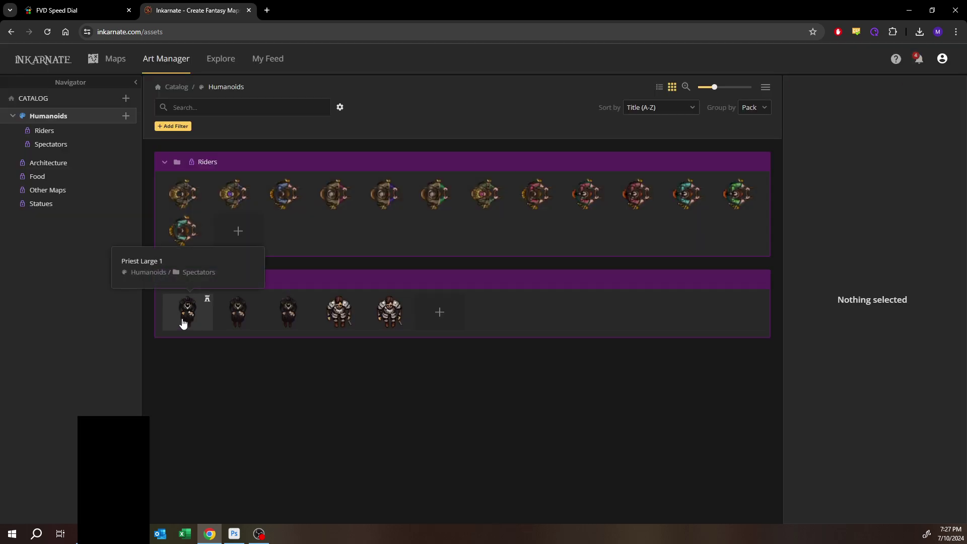
Step: Delete the Priest Large 1 stamp from the Spectators pack
click(183, 323)
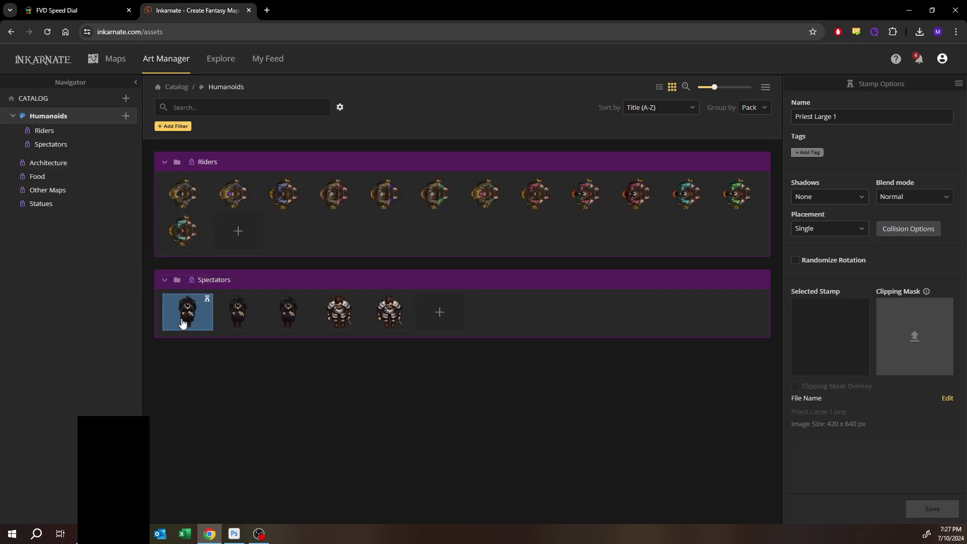
click(958, 84)
click(924, 131)
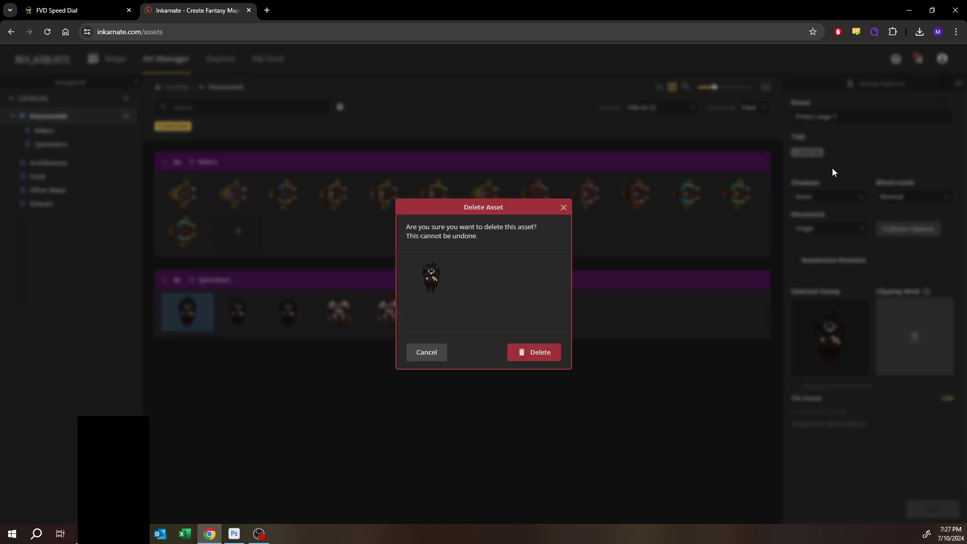
click(521, 353)
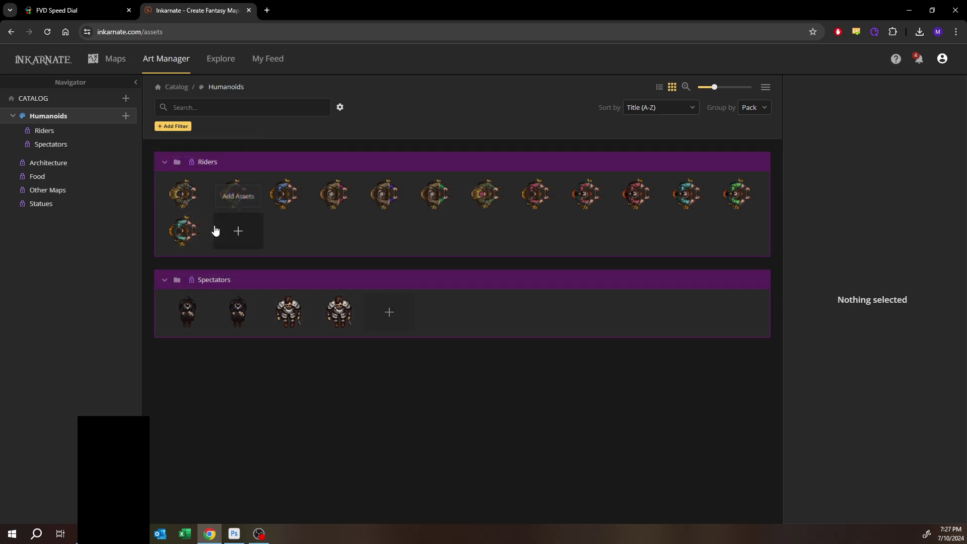
Step: Reopen the Seramore Rider Ring Start map, accept the removal of deleted assets, and inspect the remaining priests on the stands
click(91, 60)
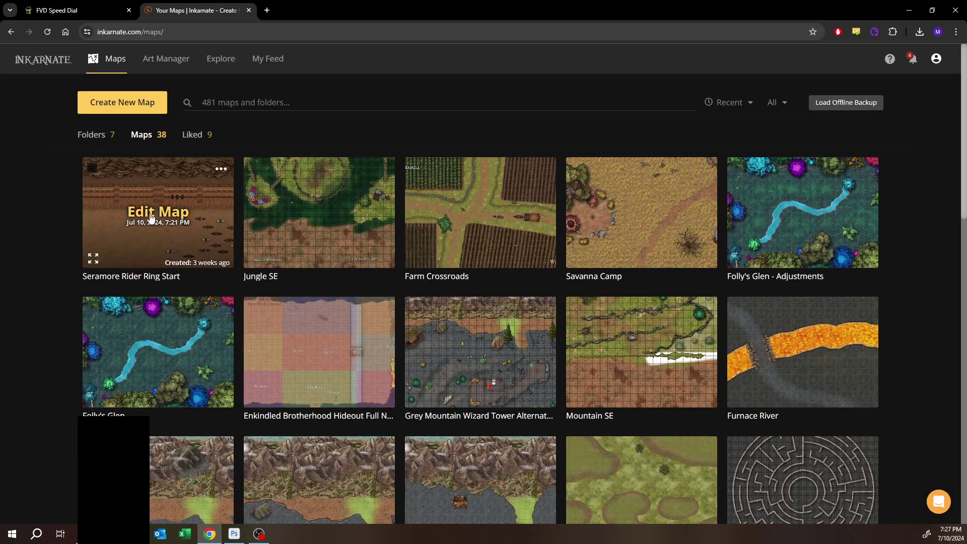
click(152, 215)
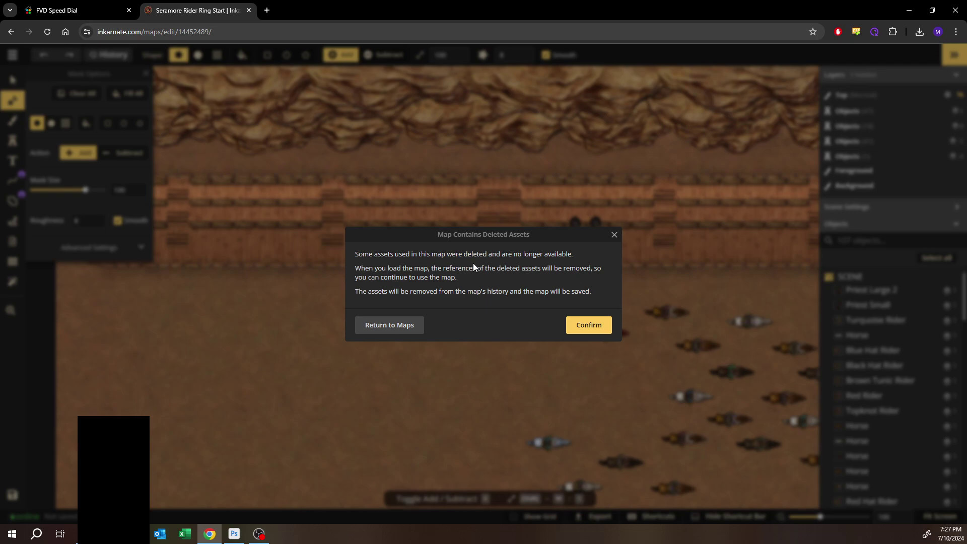
click(600, 328)
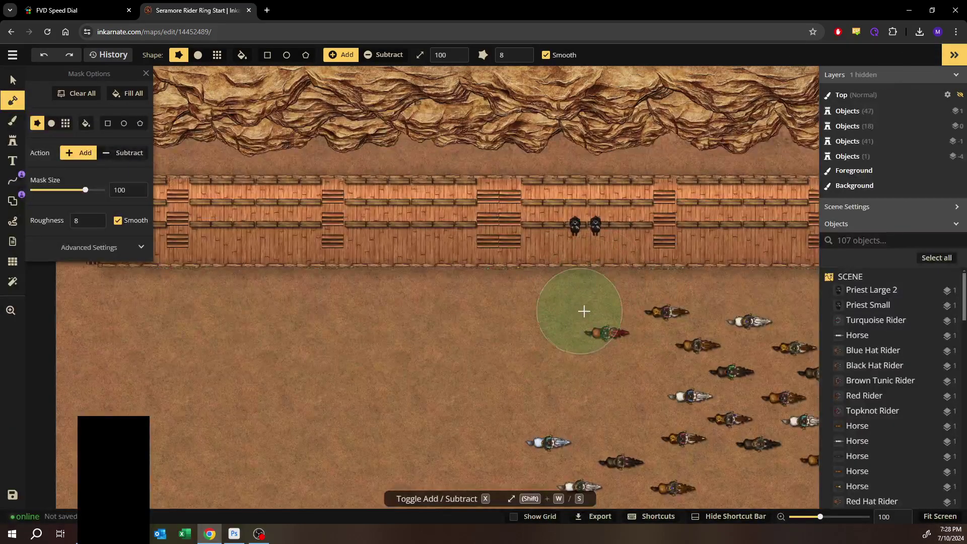
click(11, 78)
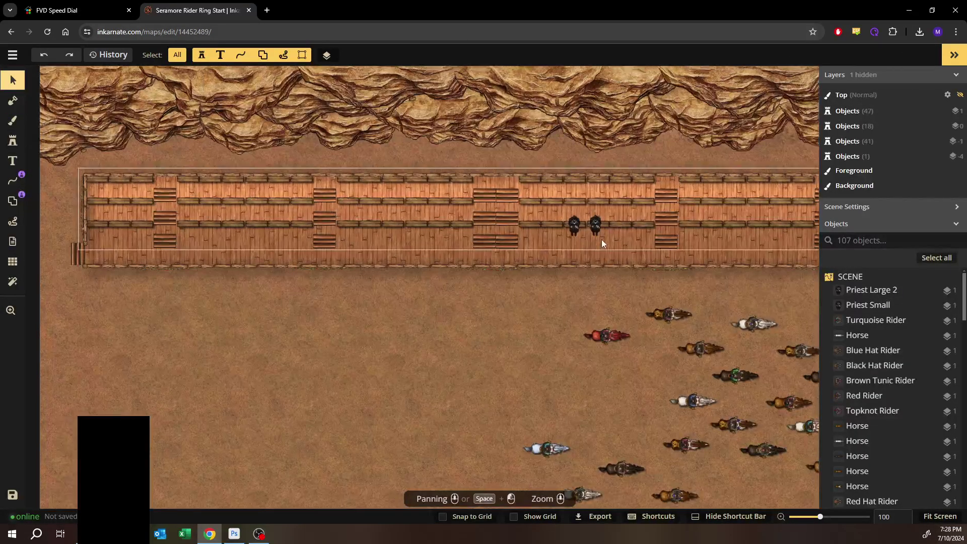
scroll(600, 240, up, 5)
drag(583, 298, 519, 322)
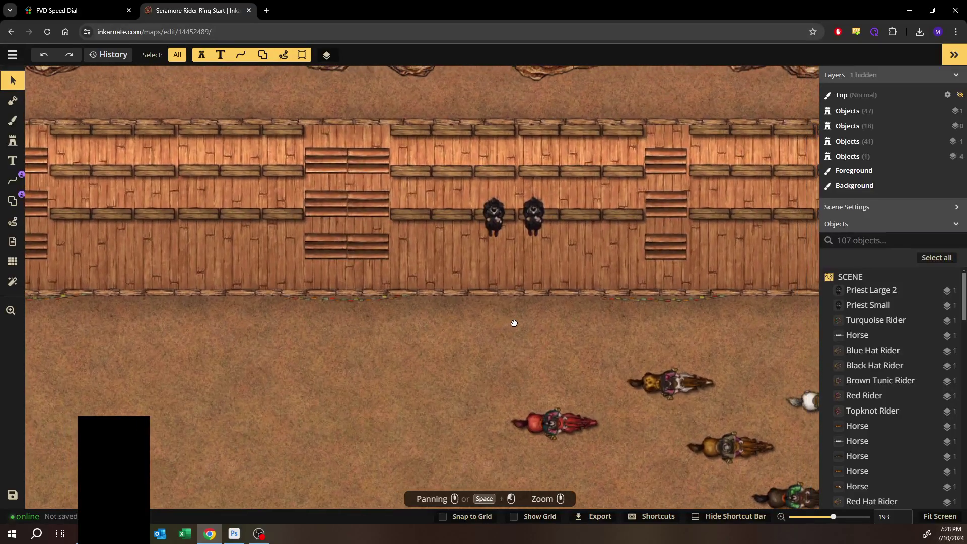
Step: Place the first warrior stamp from the personal Humanoids Spectators pack at scale 100, just below the two priests
click(13, 142)
click(57, 159)
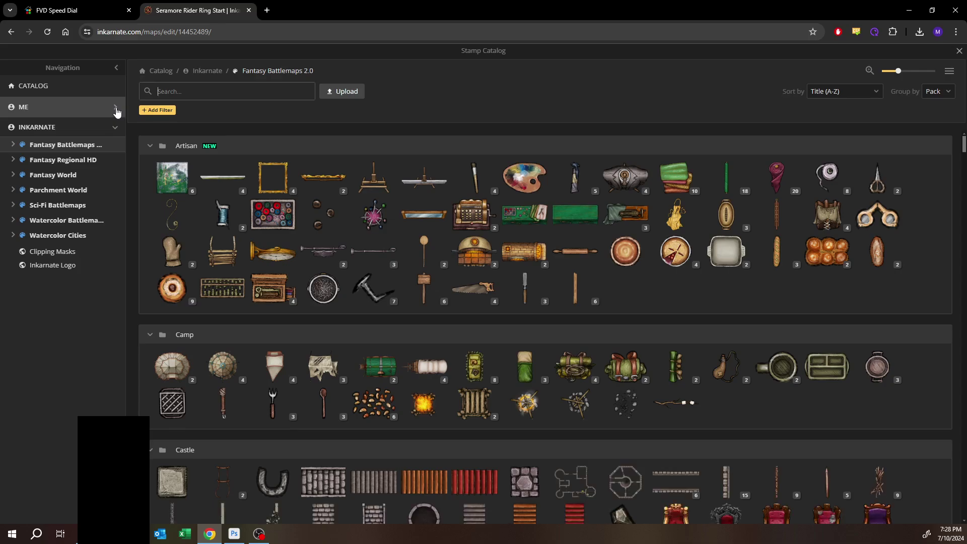
click(117, 109)
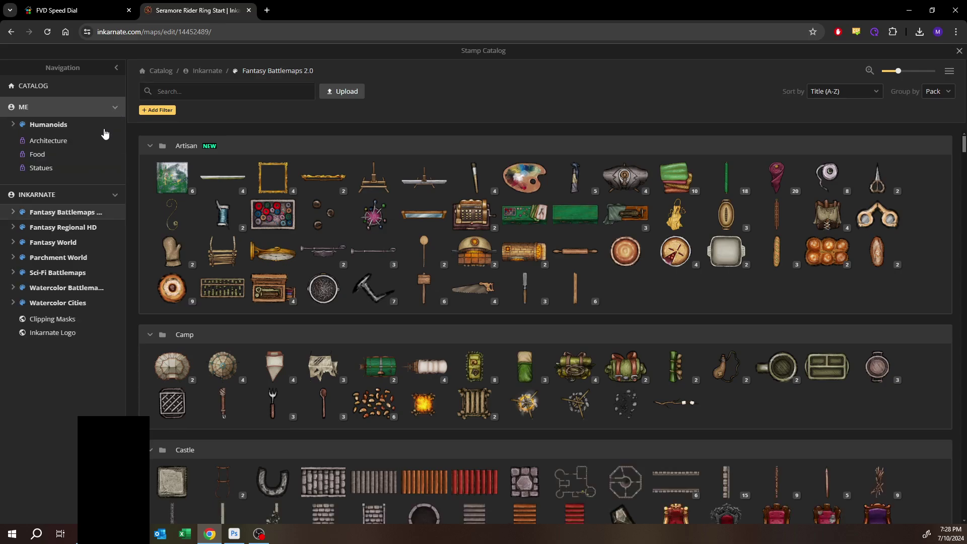
click(12, 128)
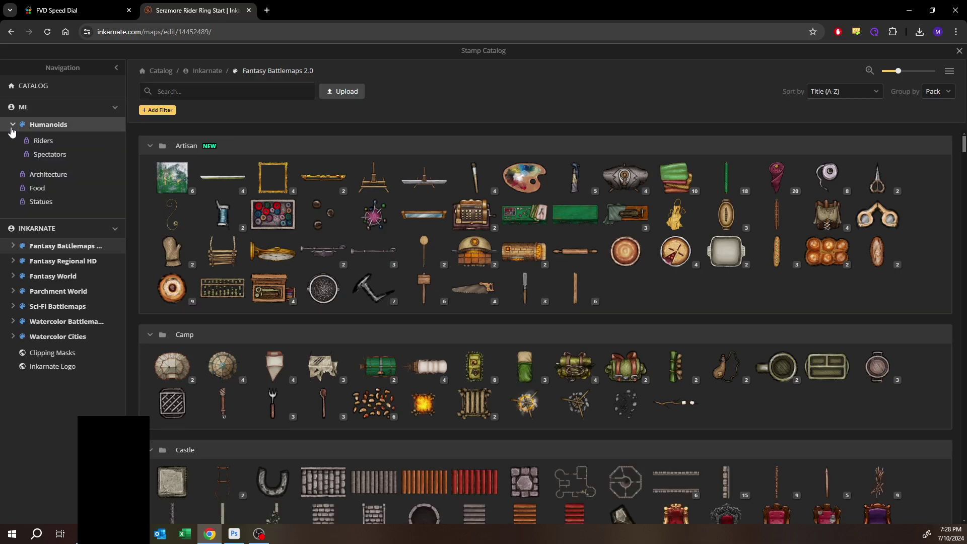
click(46, 155)
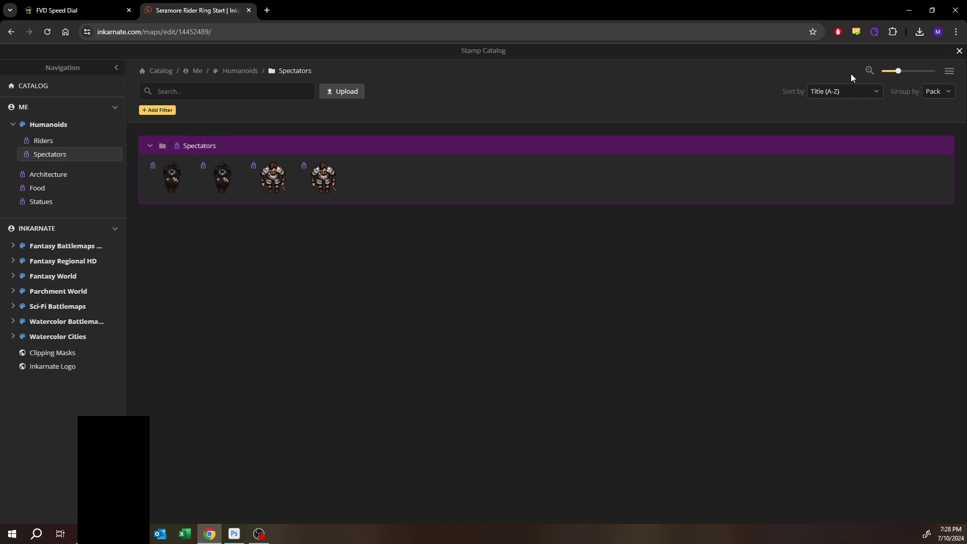
click(262, 192)
click(506, 321)
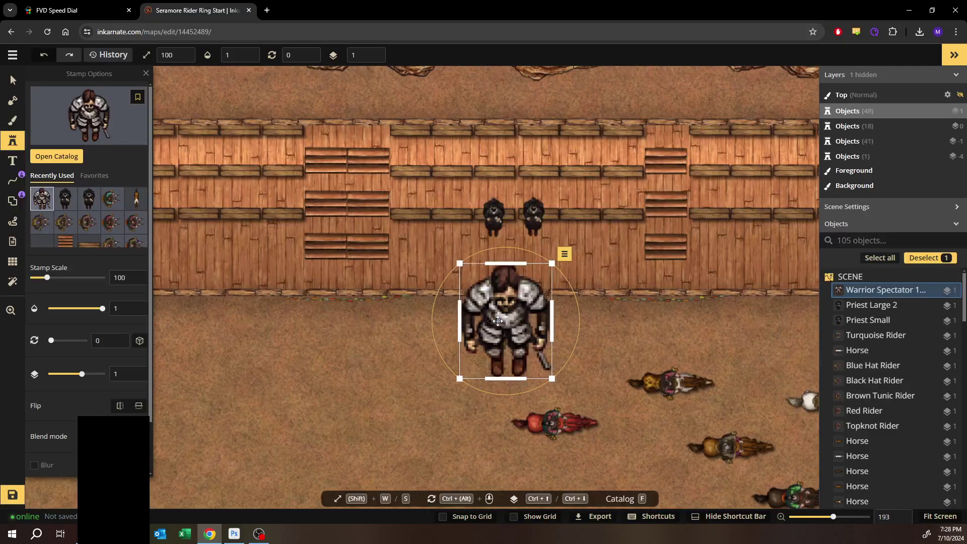
Step: Delete the oversized warrior stamp from the map
click(14, 80)
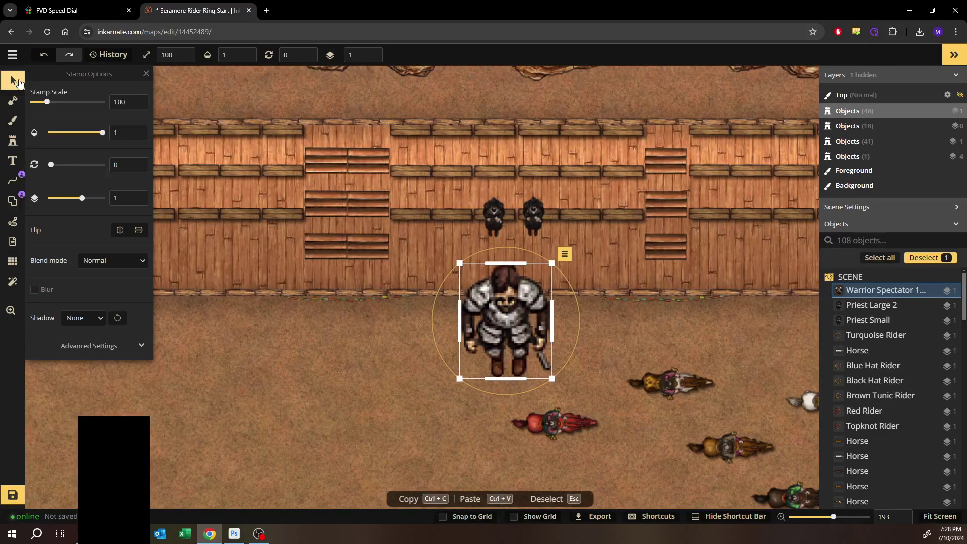
click(517, 329)
key(Delete)
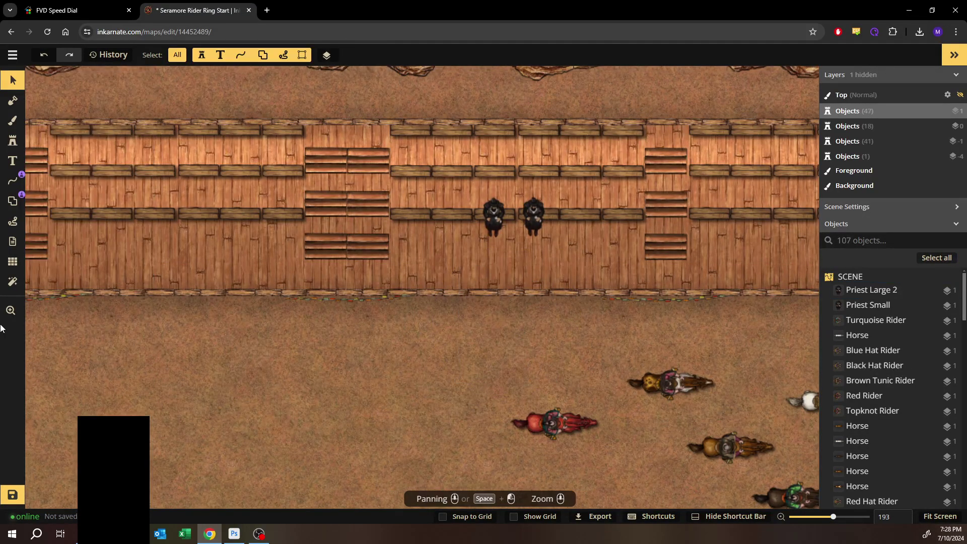
Step: Leave the Seramore Rider Ring Start map without saving and go to the Art Manager
click(12, 54)
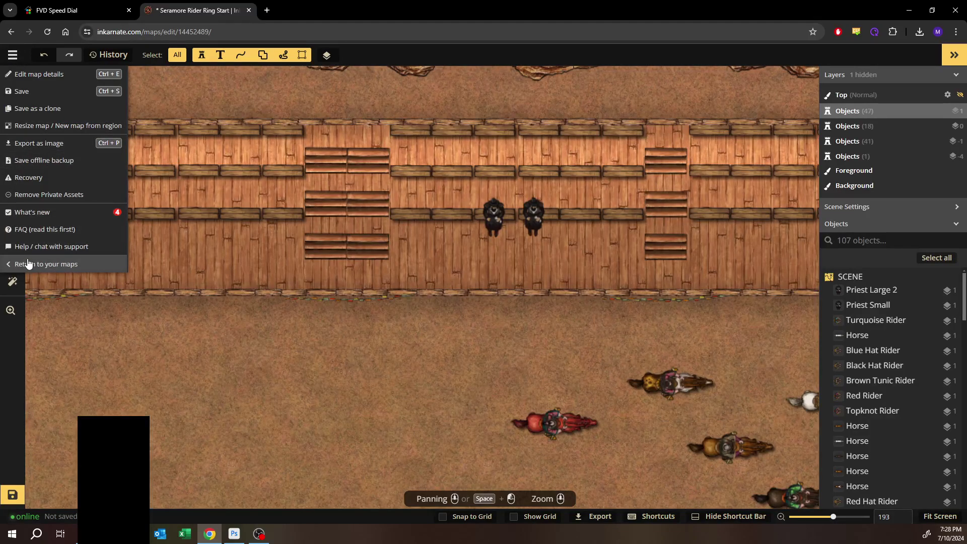
click(27, 259)
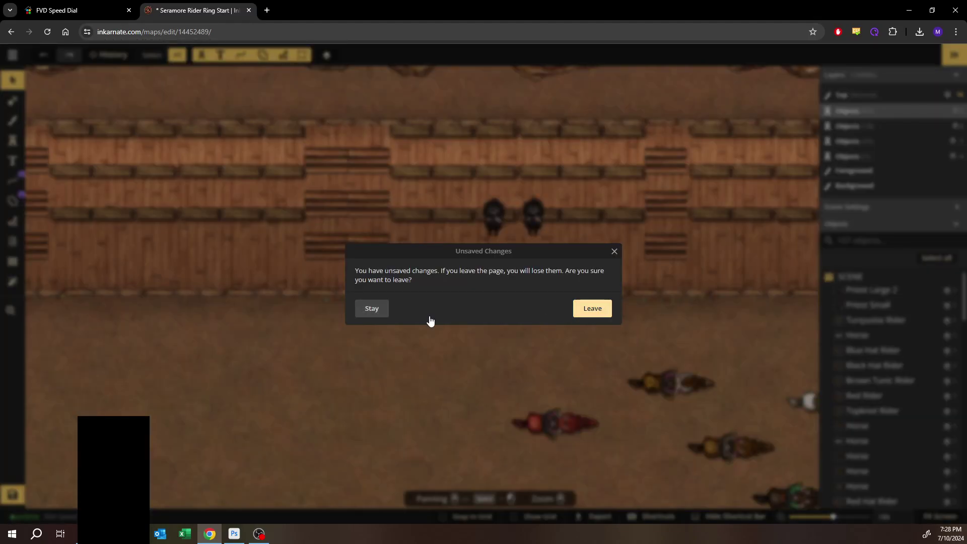
click(373, 308)
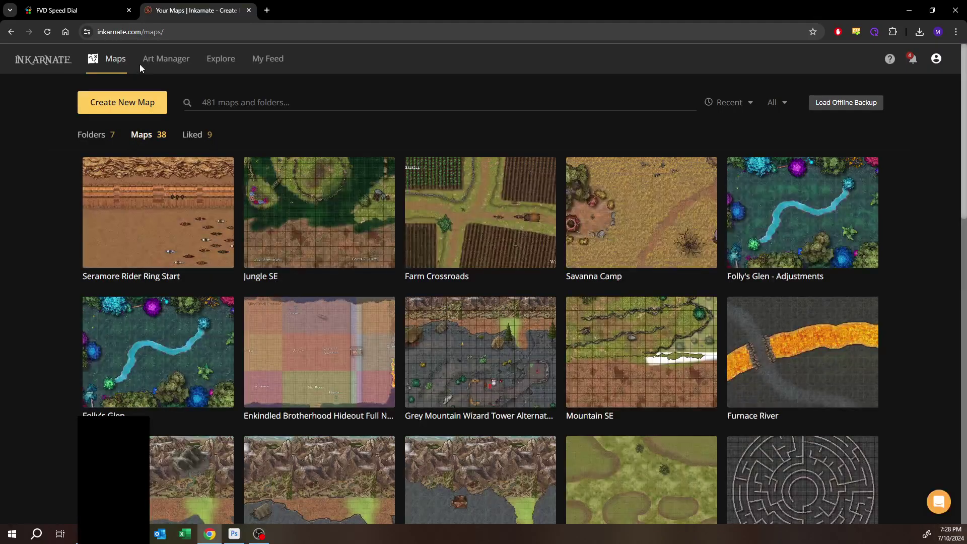
click(141, 66)
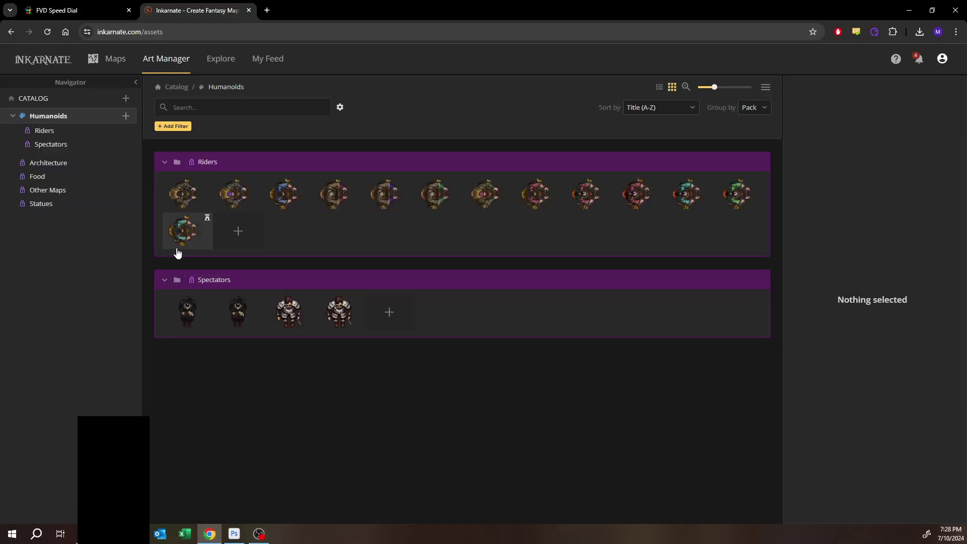
Step: Try to upload Priest Large 1.png as a stamp to the Humanoids Spectators pack, retrying the submission
click(395, 312)
click(379, 339)
click(272, 125)
mouse_move(209, 534)
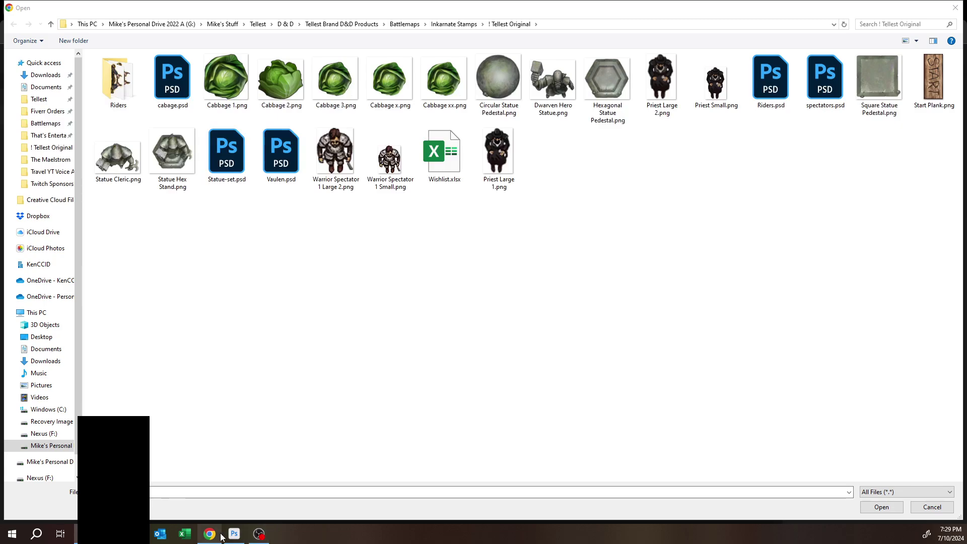
click(279, 384)
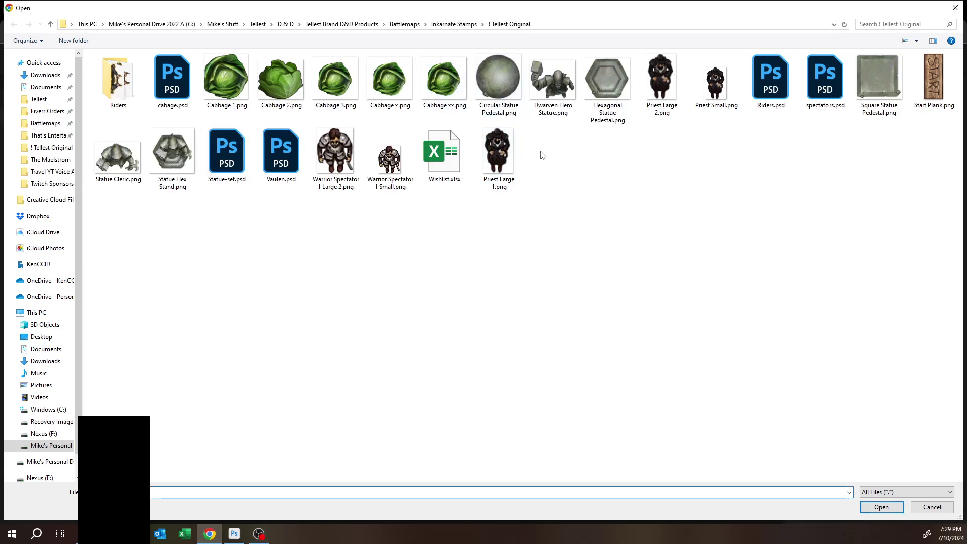
double_click(497, 169)
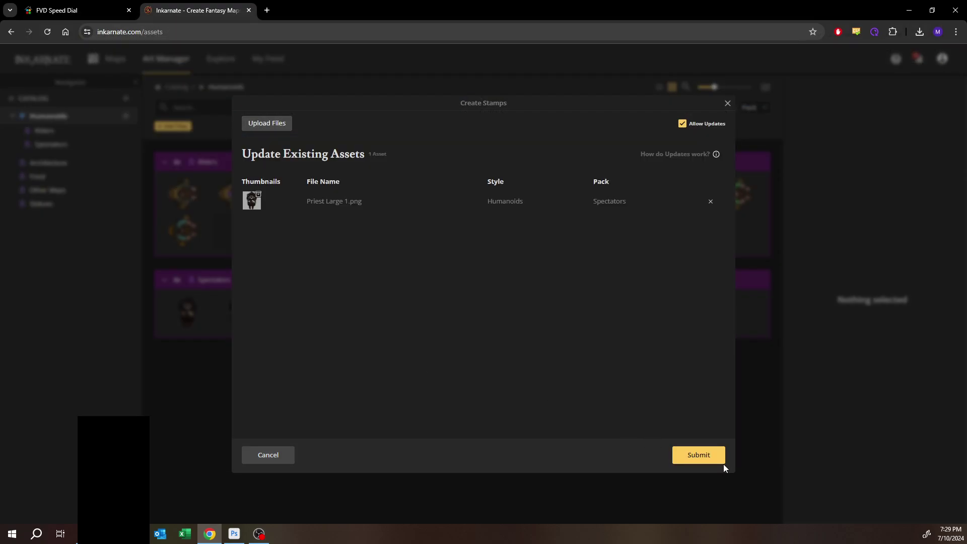
click(710, 457)
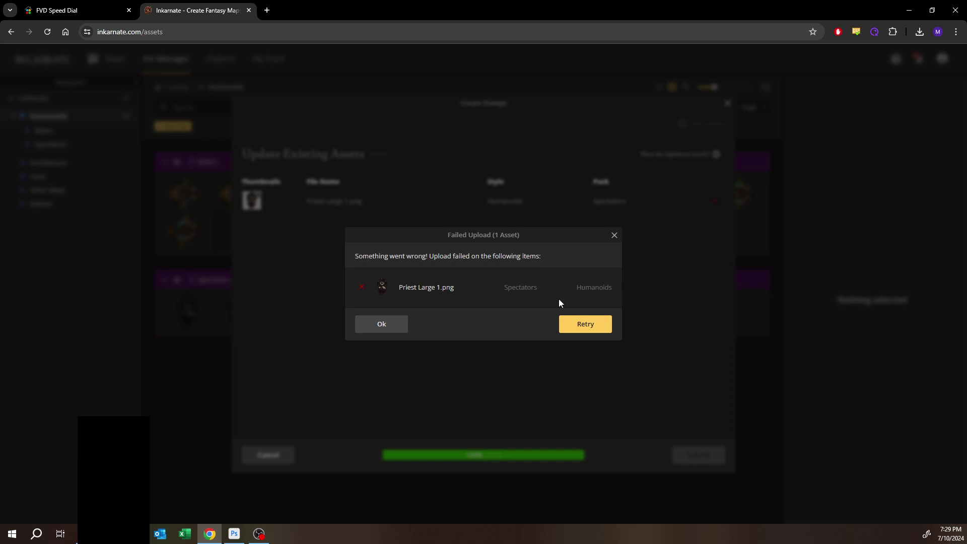
click(598, 324)
click(599, 325)
click(598, 325)
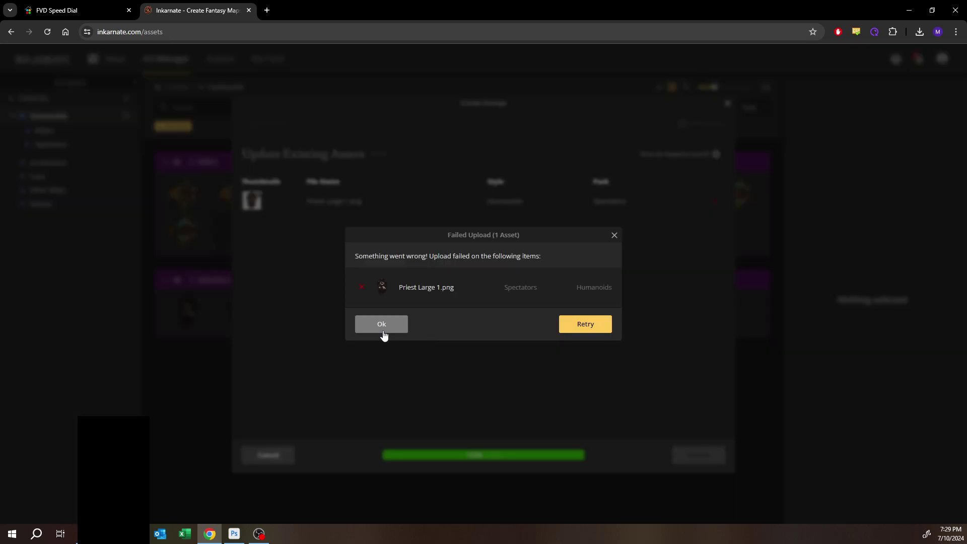
click(383, 330)
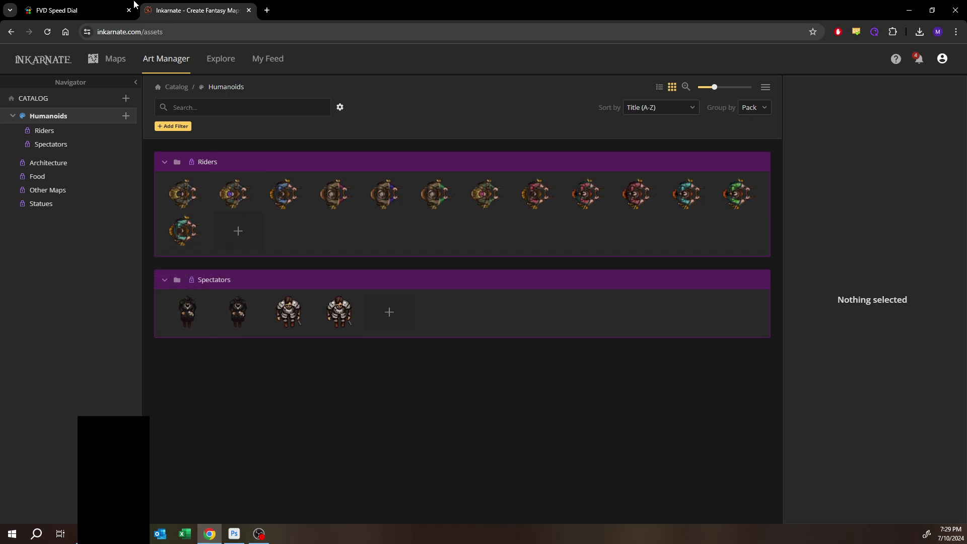
Step: Reload the Art Manager, close the unused Speed Dial page, and open the Humanoids Spectators pack
click(48, 32)
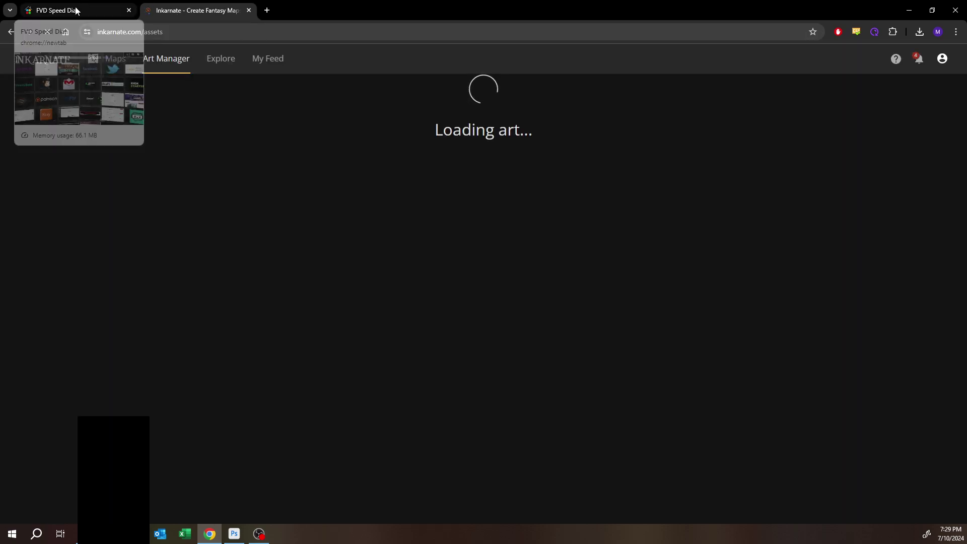
middle_click(76, 10)
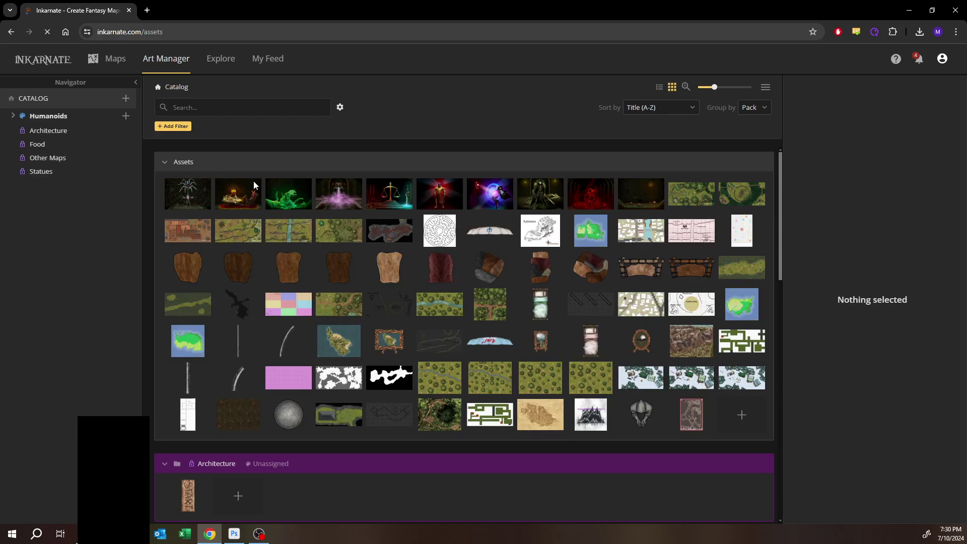
click(14, 116)
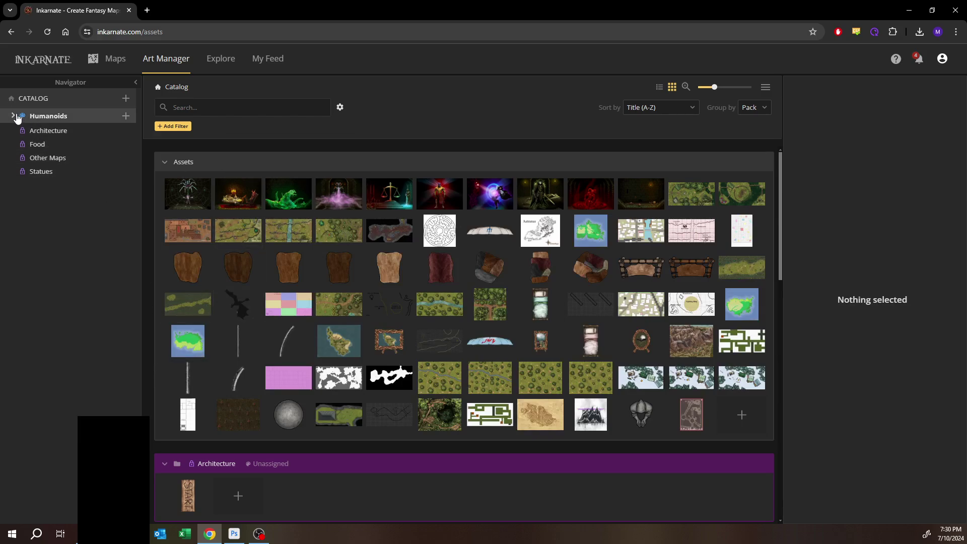
click(115, 146)
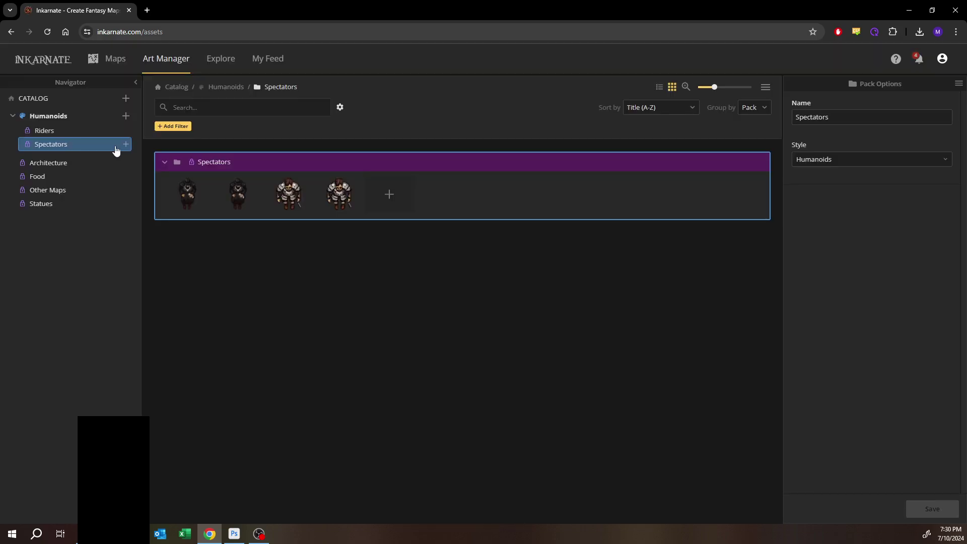
Step: Upload Priest Large 1.png as a new stamp in the Spectators pack
click(387, 197)
click(376, 223)
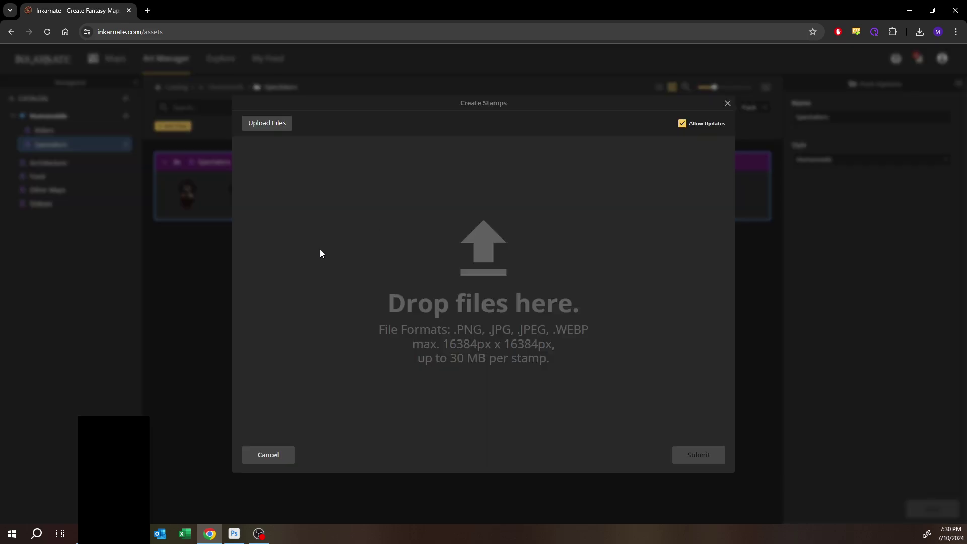
click(257, 126)
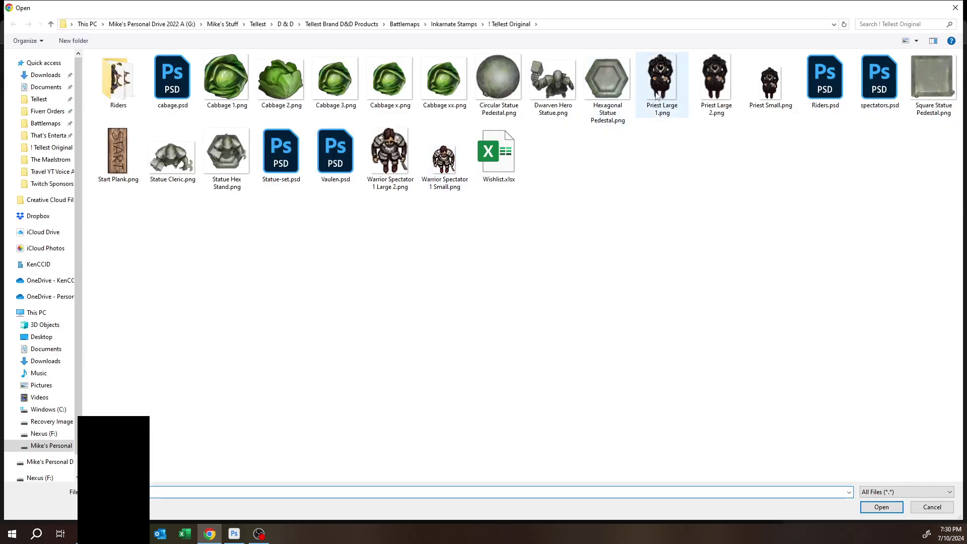
double_click(663, 79)
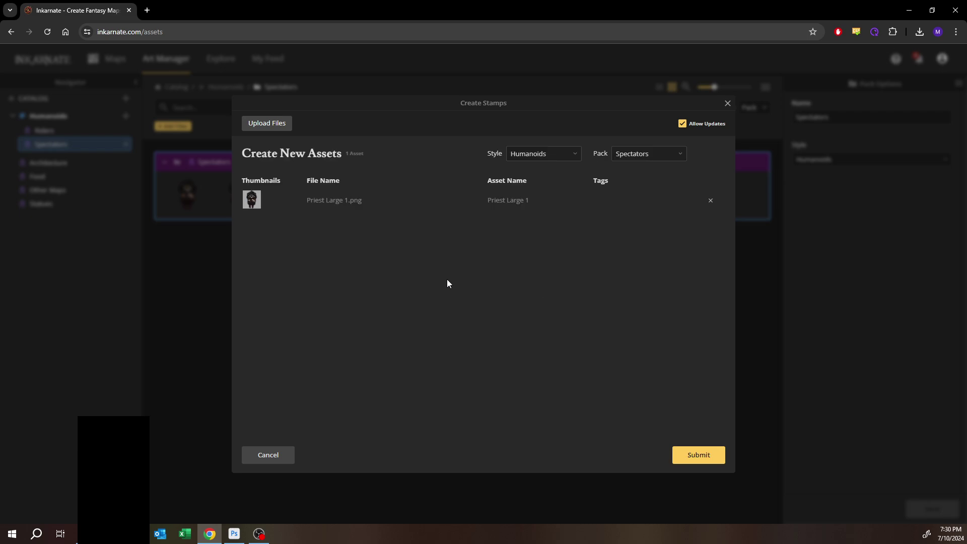
click(698, 457)
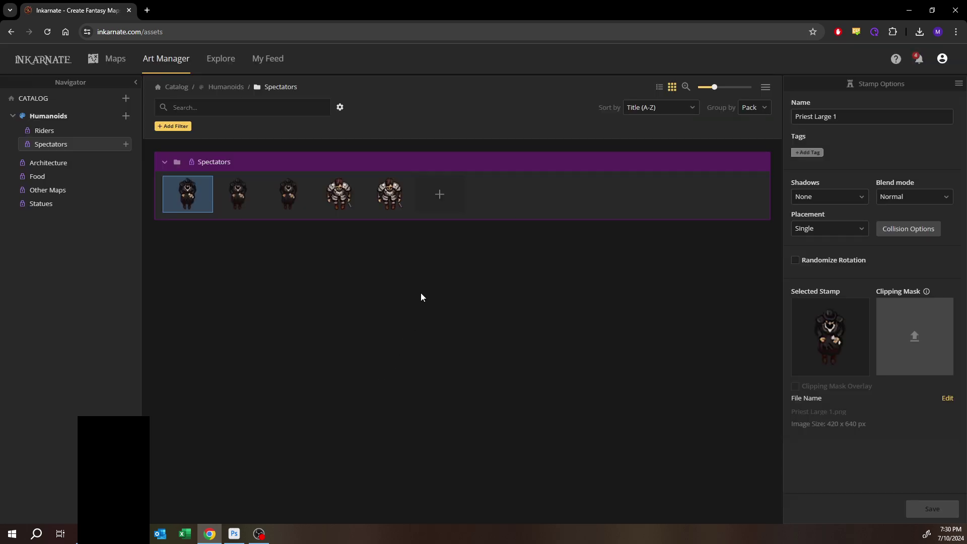
Step: Reopen the Seramore Rider Ring Start map, confirm the removal of deleted assets, and examine the two priests on the stands up close
click(112, 64)
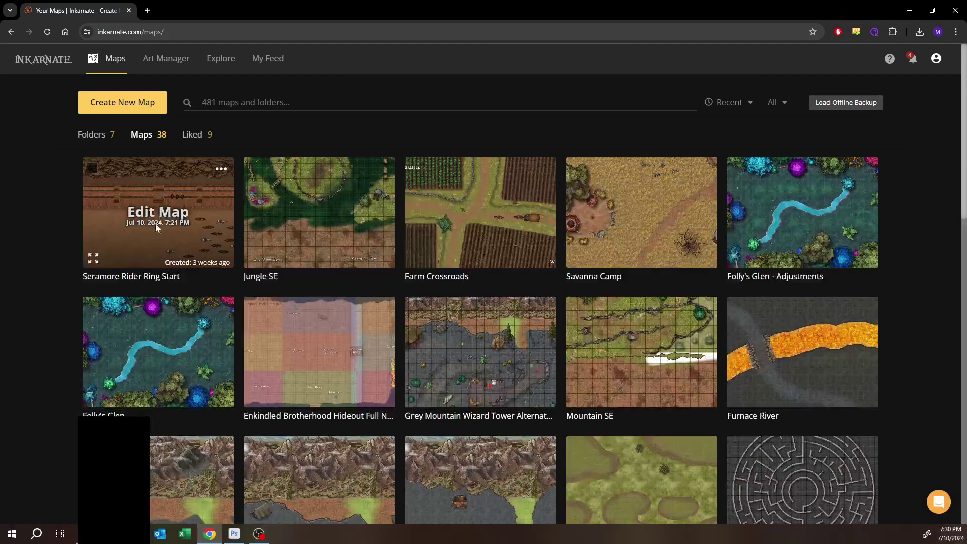
click(156, 227)
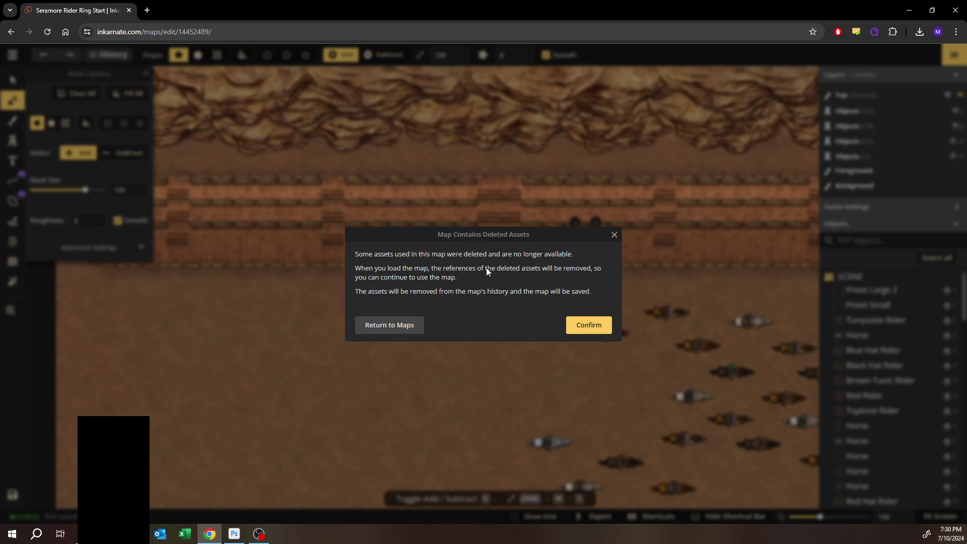
click(589, 327)
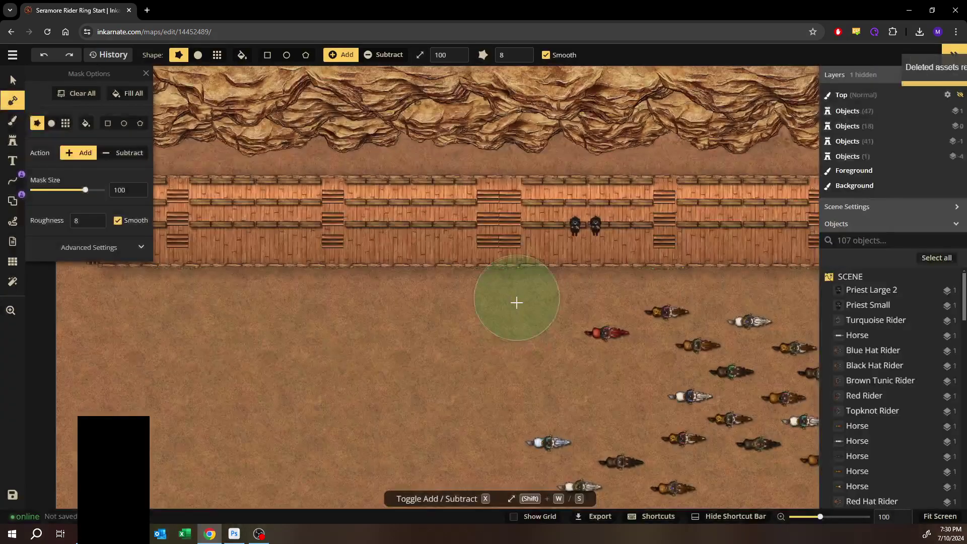
click(13, 81)
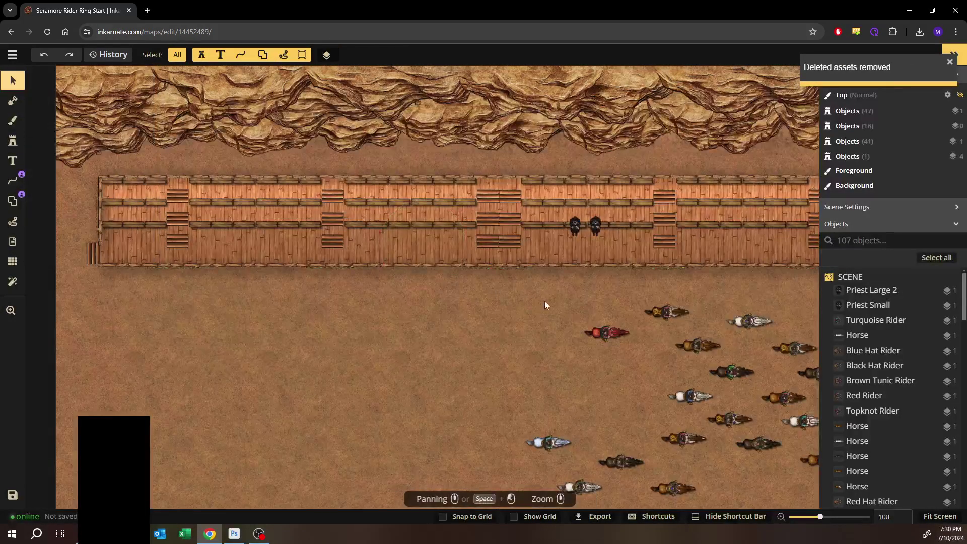
scroll(578, 241, up, 4)
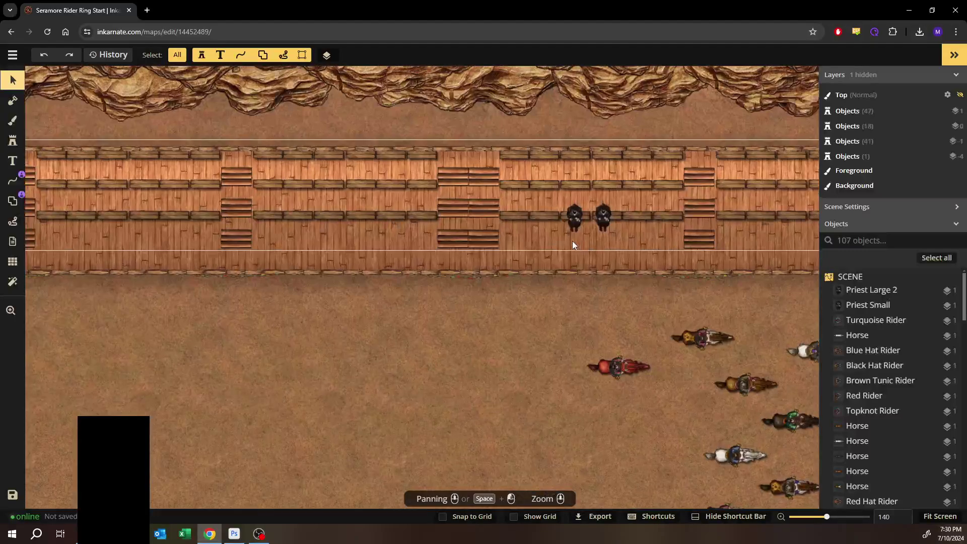
scroll(551, 317, up, 4)
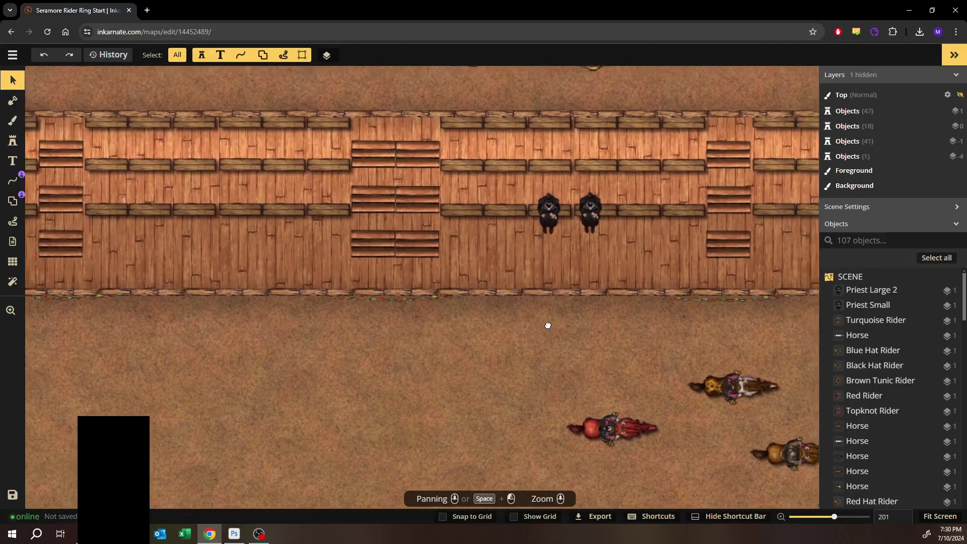
drag(548, 326, 497, 334)
scroll(497, 334, up, 2)
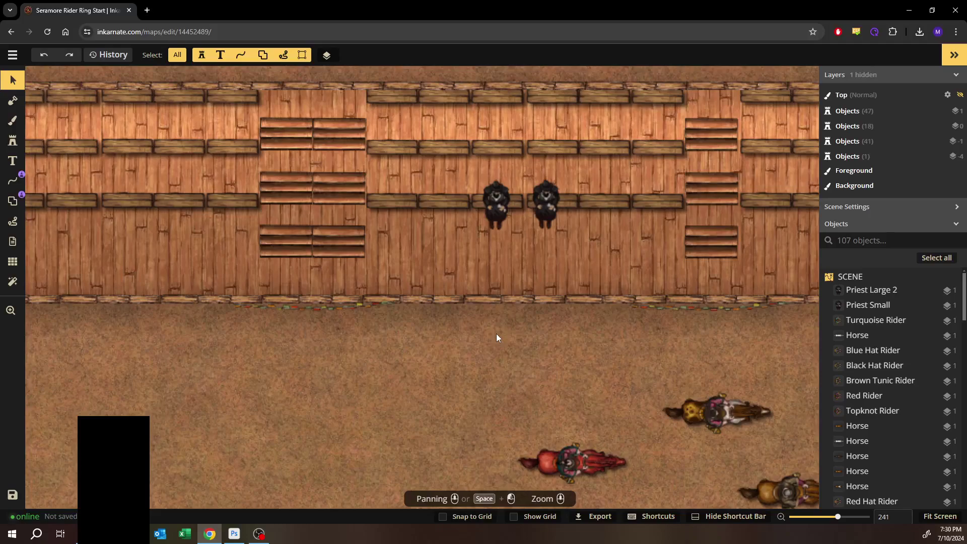
scroll(497, 333, up, 2)
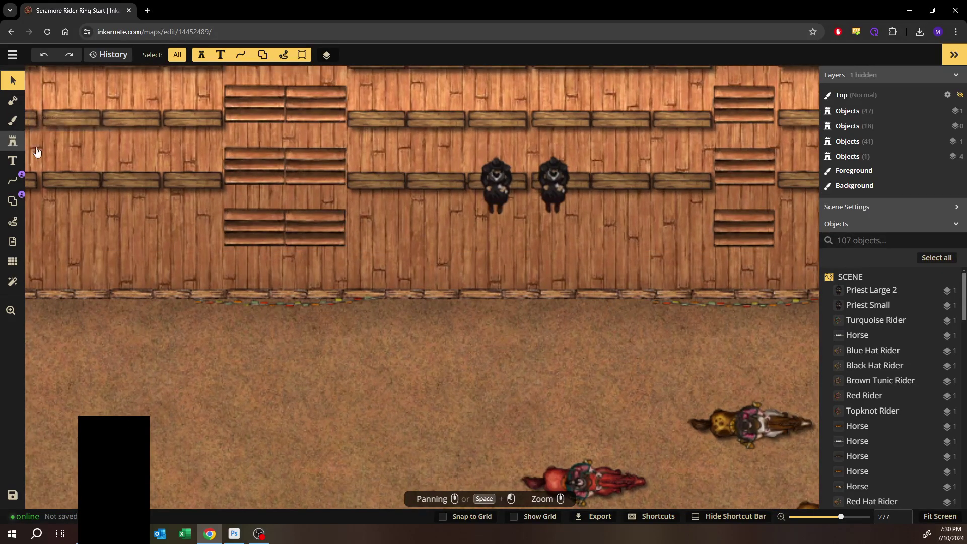
Step: Place the Priest Large 1 stamp from the personal Humanoids Spectators pack at scale 30, beside the two priests on their left
click(13, 141)
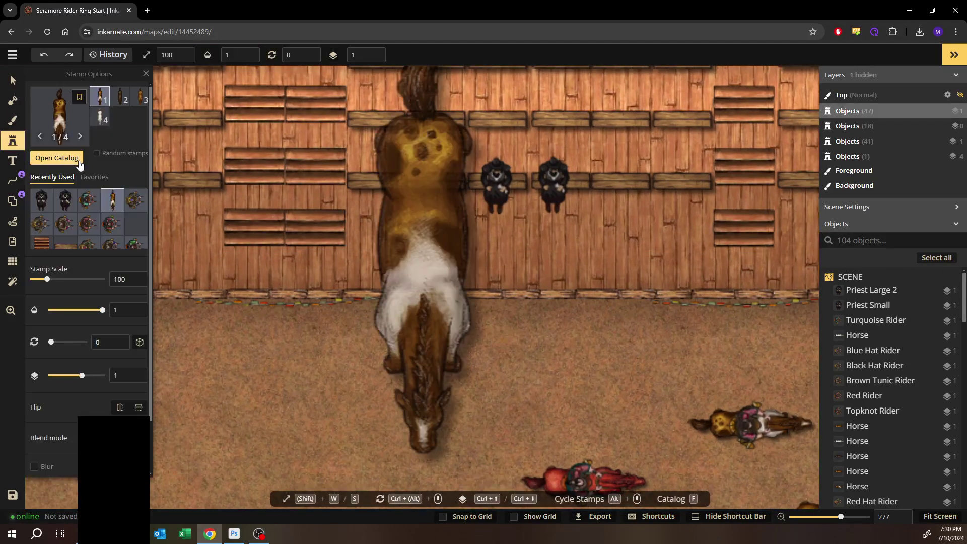
click(54, 165)
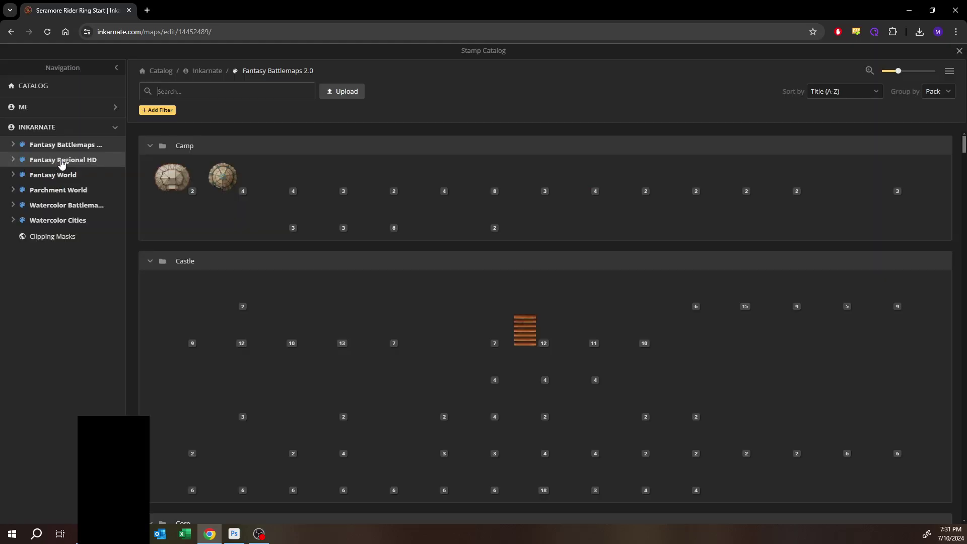
click(113, 108)
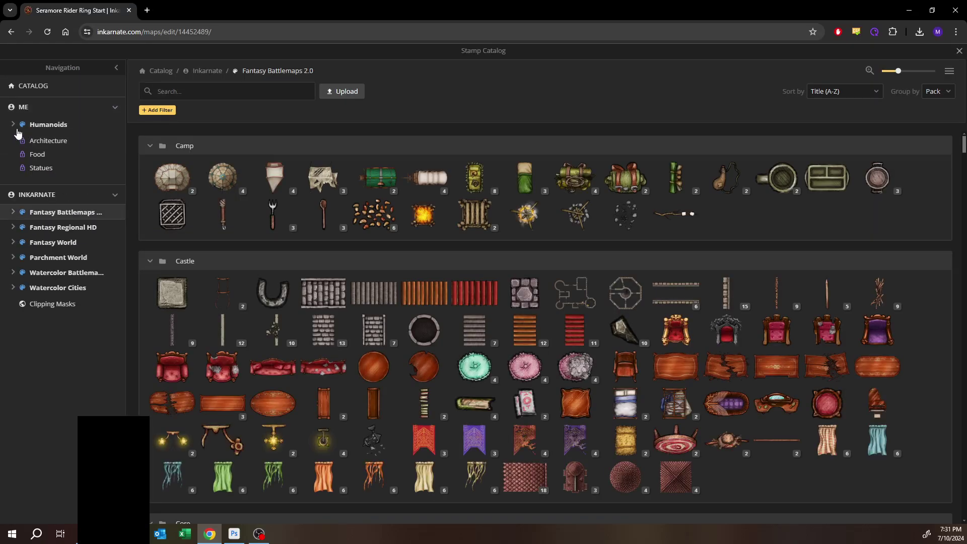
click(17, 127)
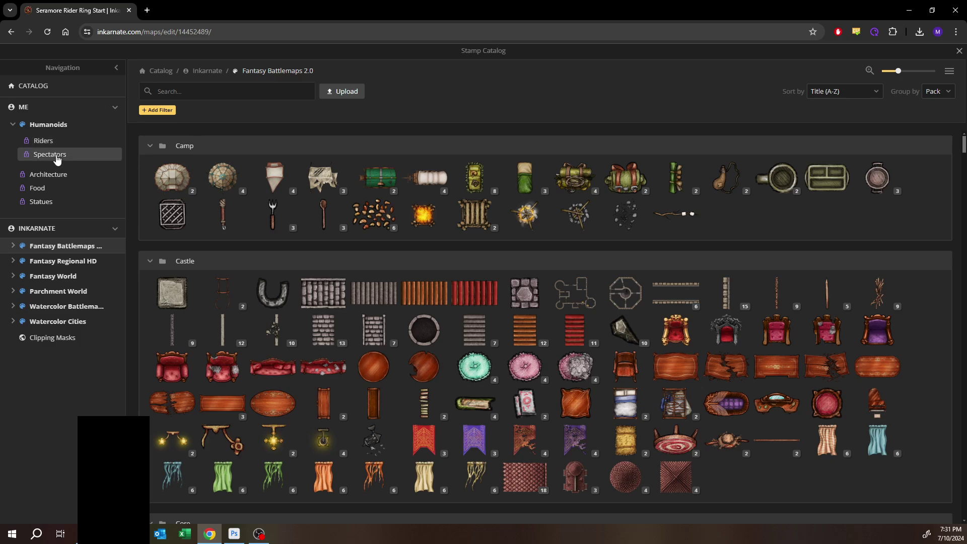
click(57, 160)
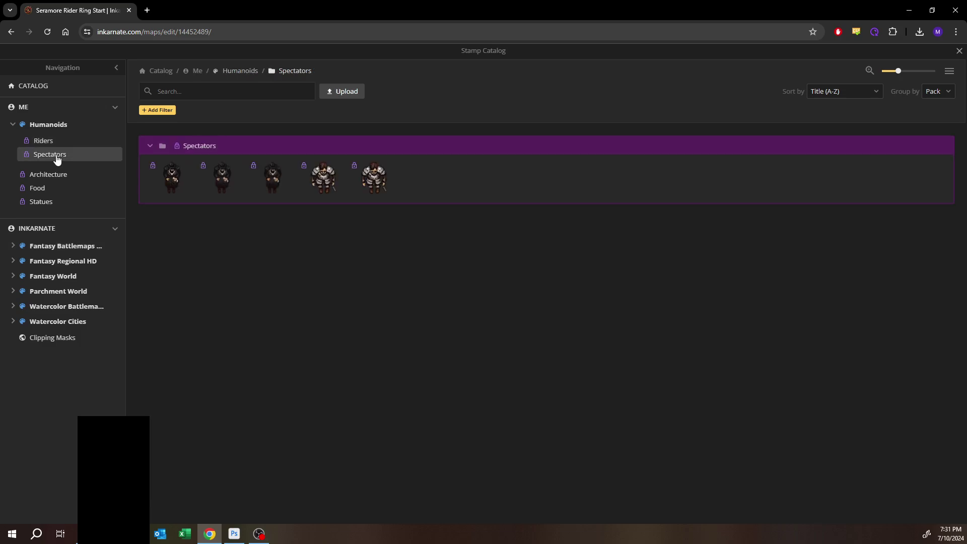
click(173, 182)
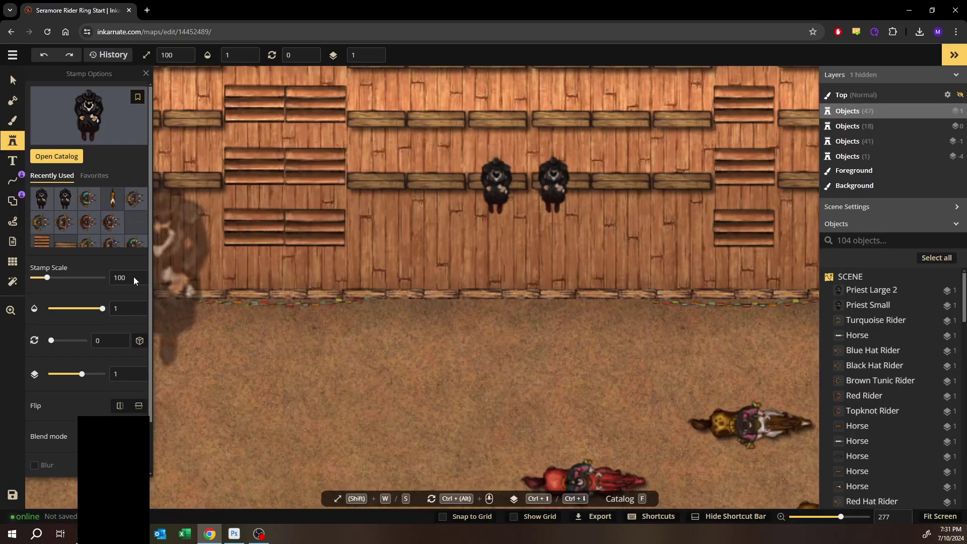
text(30)
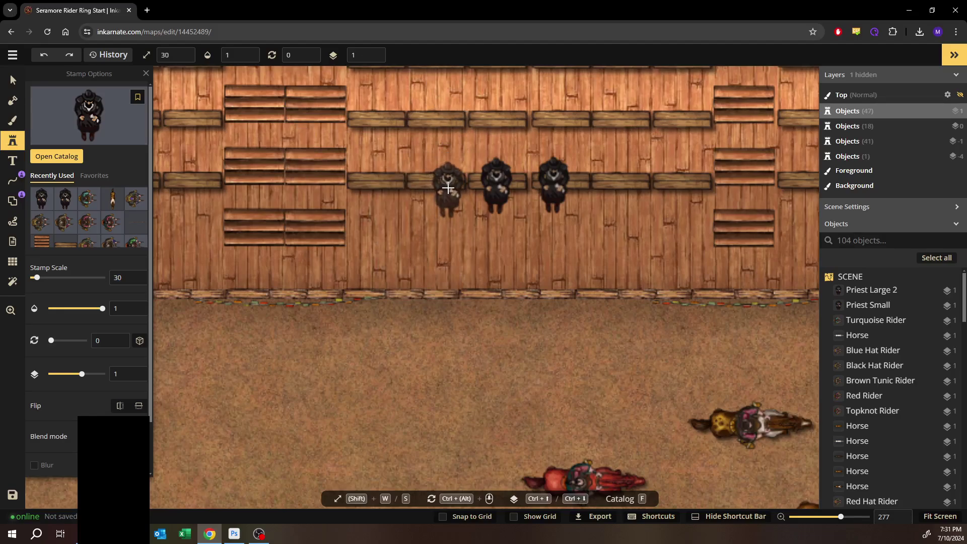
click(448, 184)
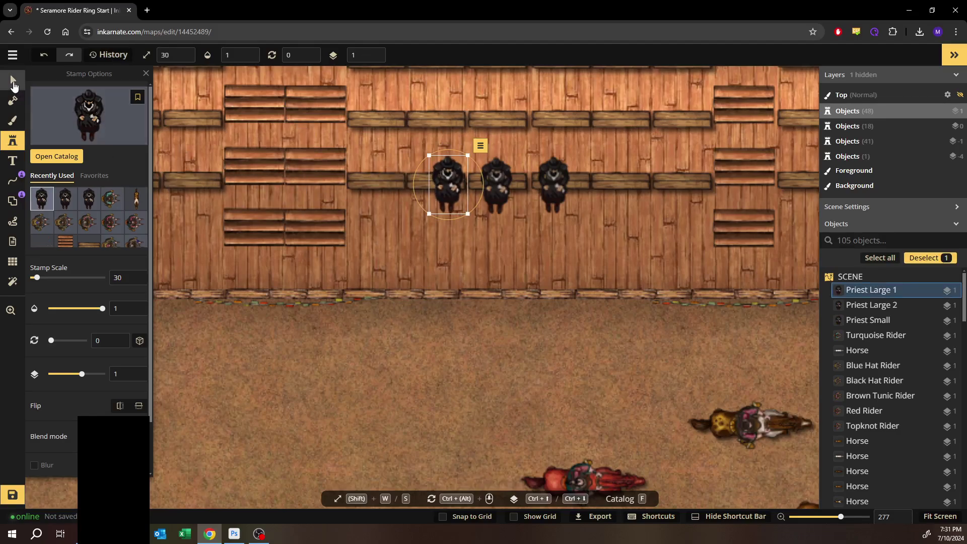
click(13, 80)
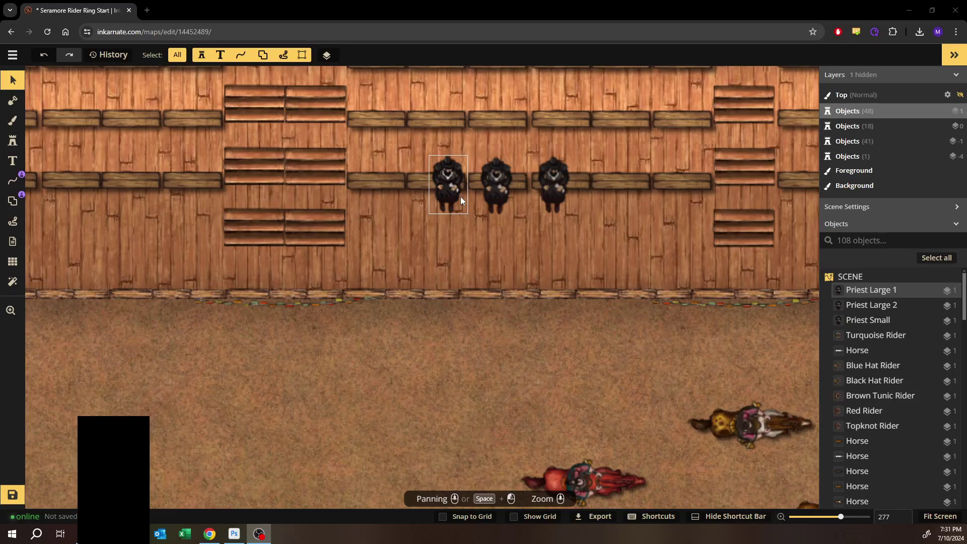
Step: Leave the Seramore Rider Ring Start map and return to the maps list, answering the prompt about leaving
click(15, 58)
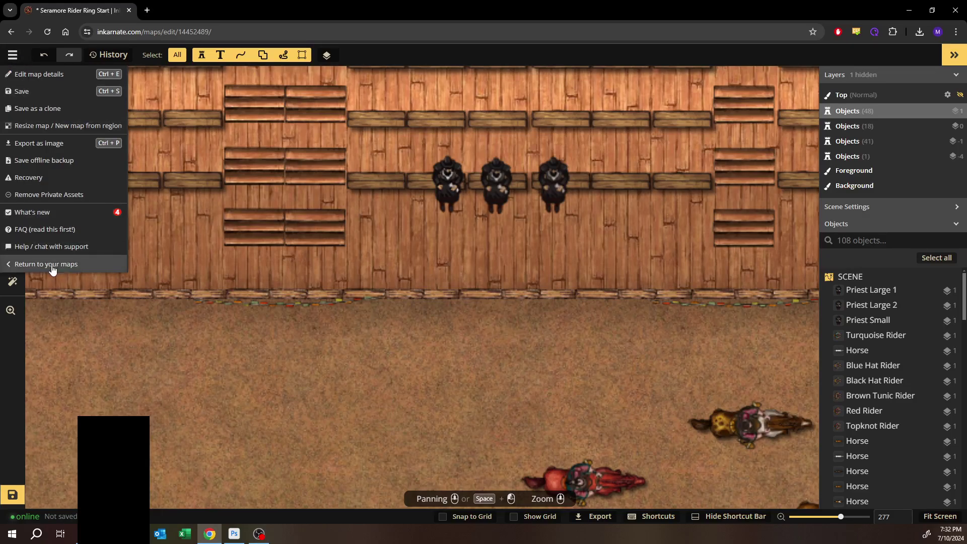
click(46, 264)
click(587, 308)
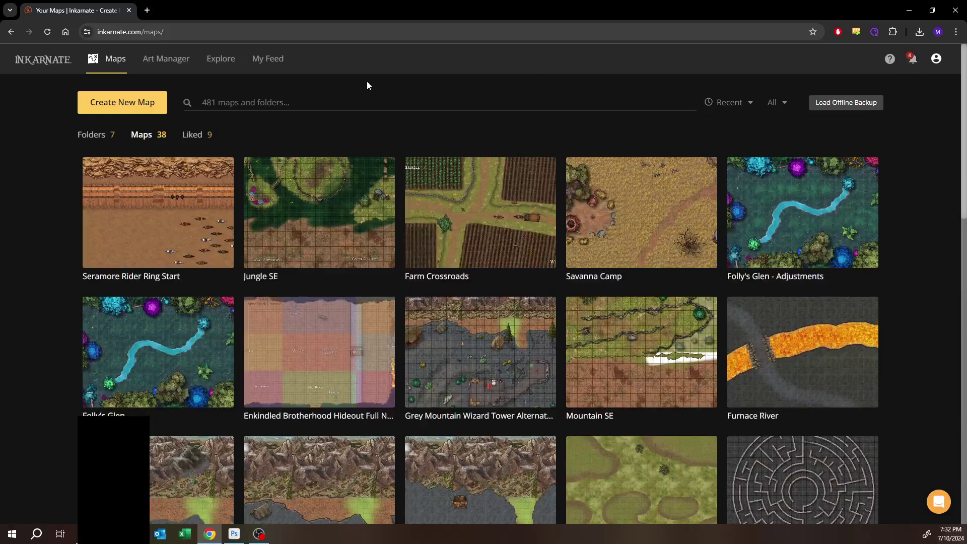
Step: Look over the account details page and the public profile page
click(936, 60)
click(907, 118)
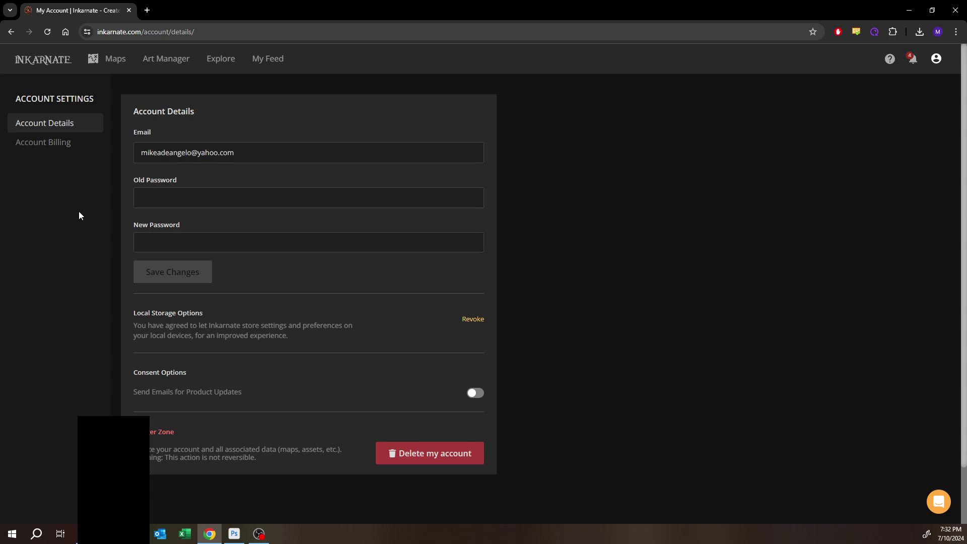
click(936, 59)
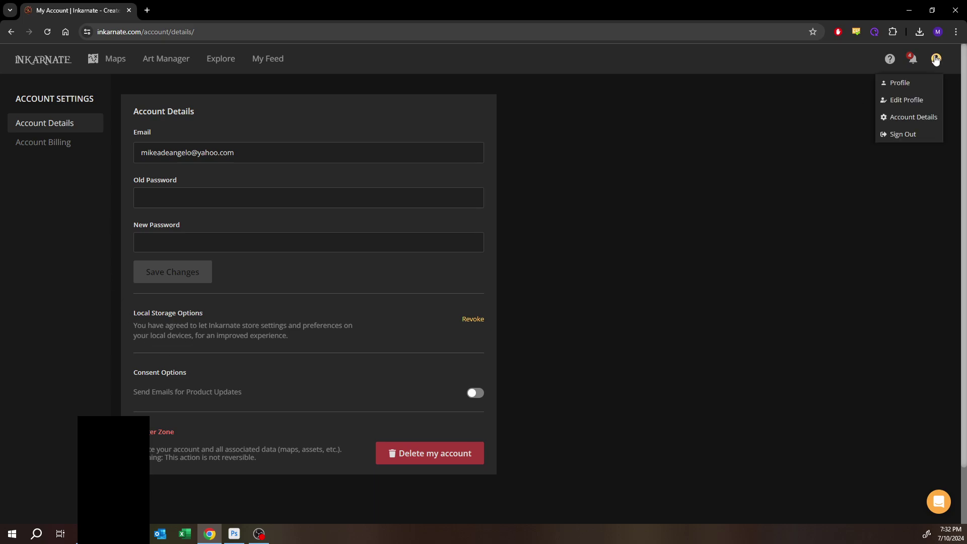
click(909, 84)
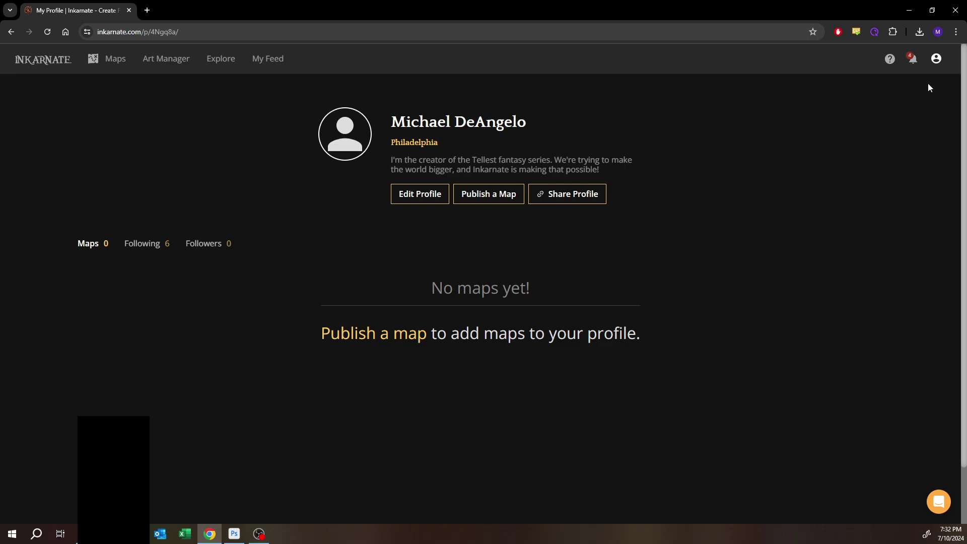
Step: Look through the entire Art Manager catalog, from the unassigned assets down to the Statues pack
click(152, 60)
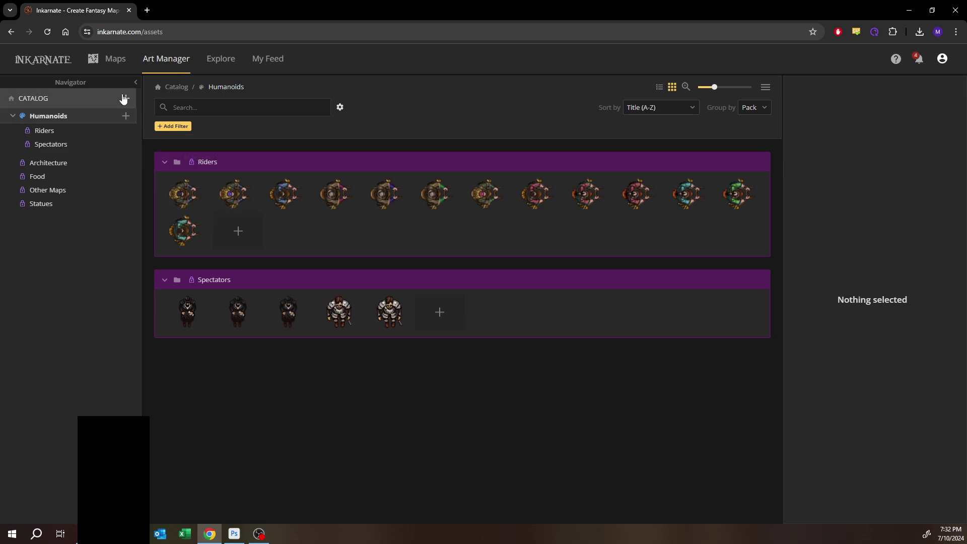
click(22, 100)
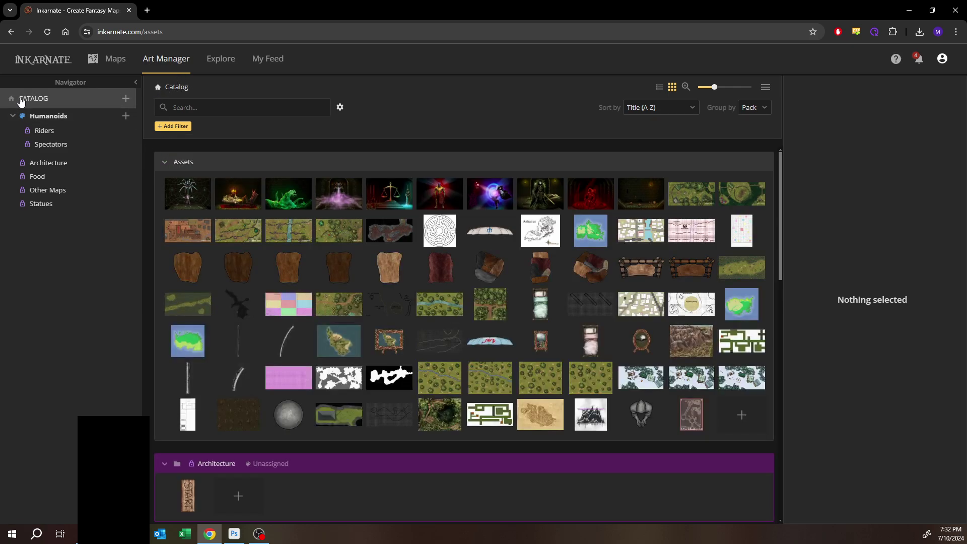
scroll(207, 248, down, 2)
scroll(206, 247, down, 6)
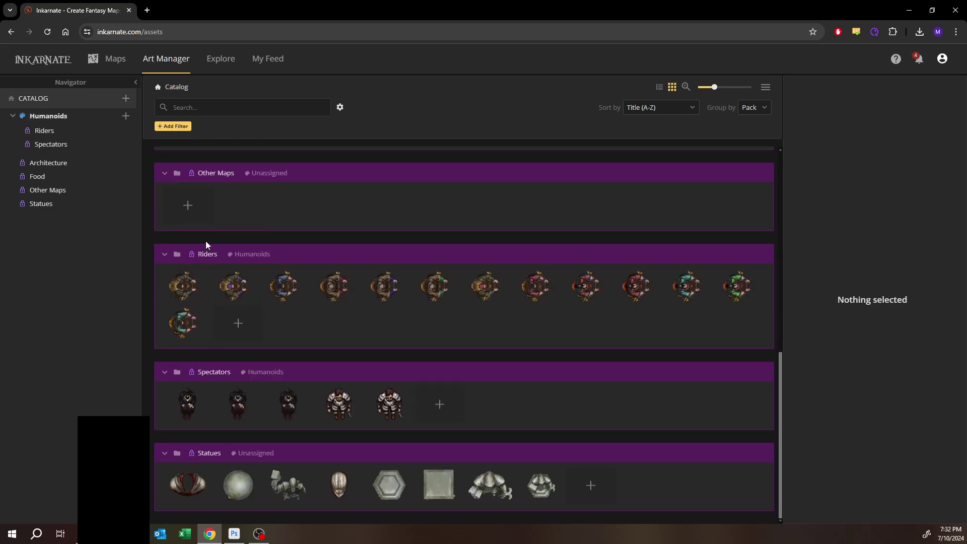
scroll(207, 242, up, 10)
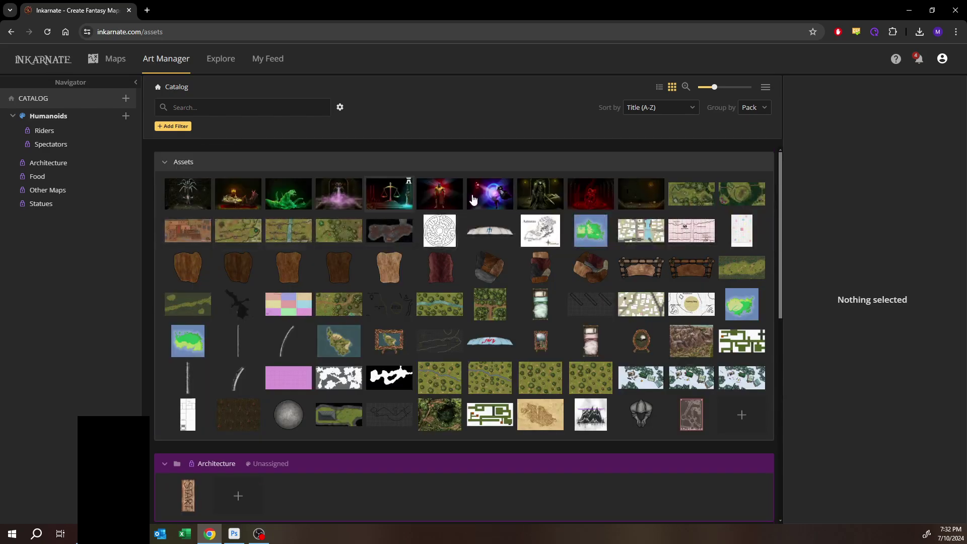
Step: Read the Inkarnate 2.0 Open Beta announcement in the notifications, including its list of included features
click(916, 60)
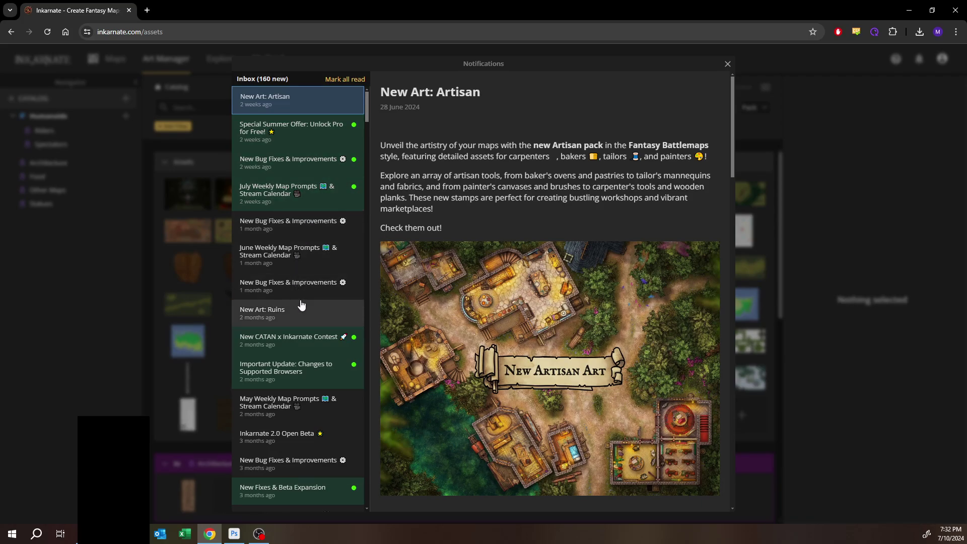
scroll(302, 305, down, 1)
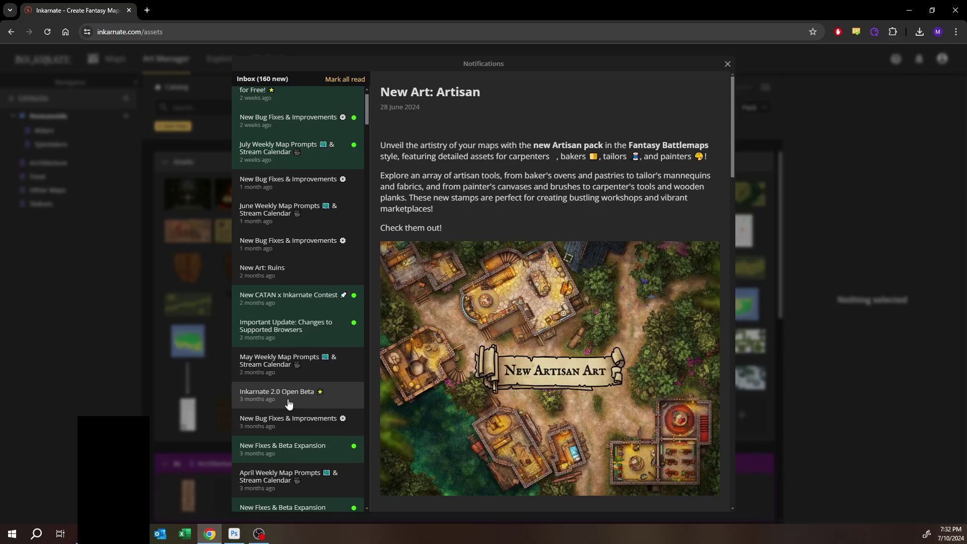
click(289, 404)
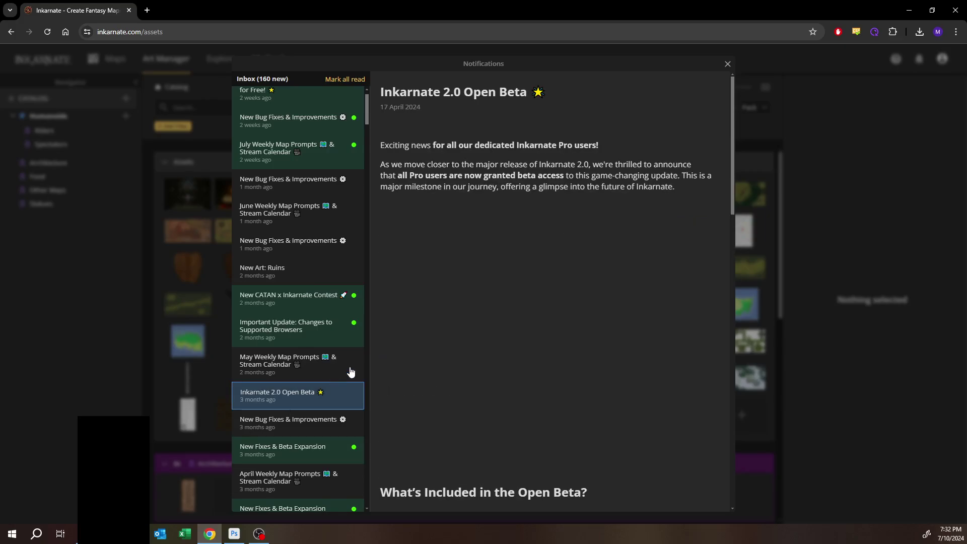
scroll(443, 273, down, 3)
scroll(444, 273, down, 4)
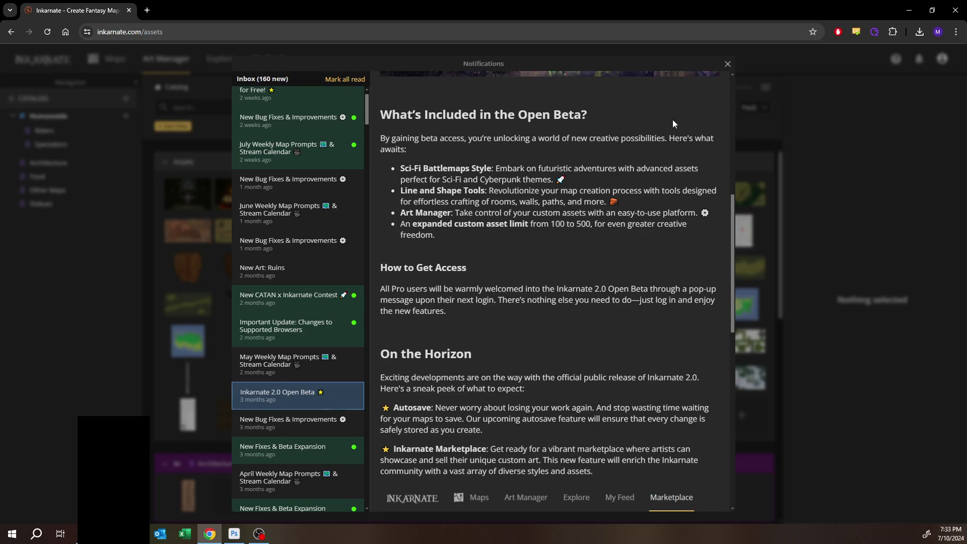
click(727, 66)
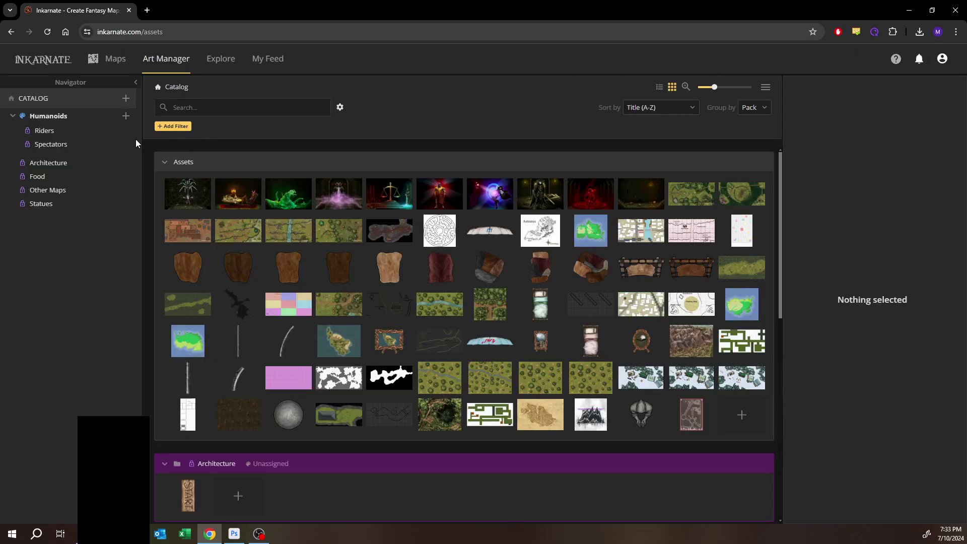
Step: Examine the Humanoids style options and compare them with the unassigned assets and packs across the full catalog
click(57, 118)
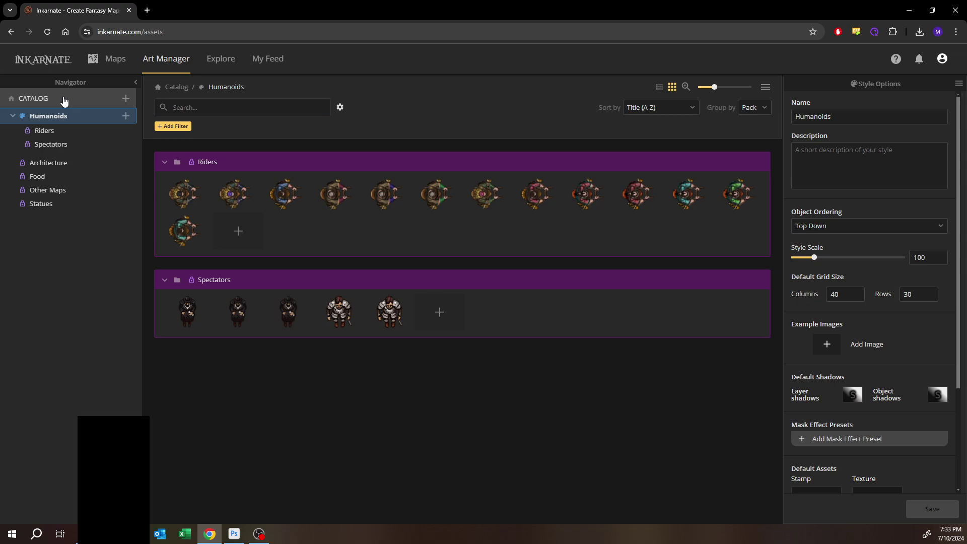
click(64, 100)
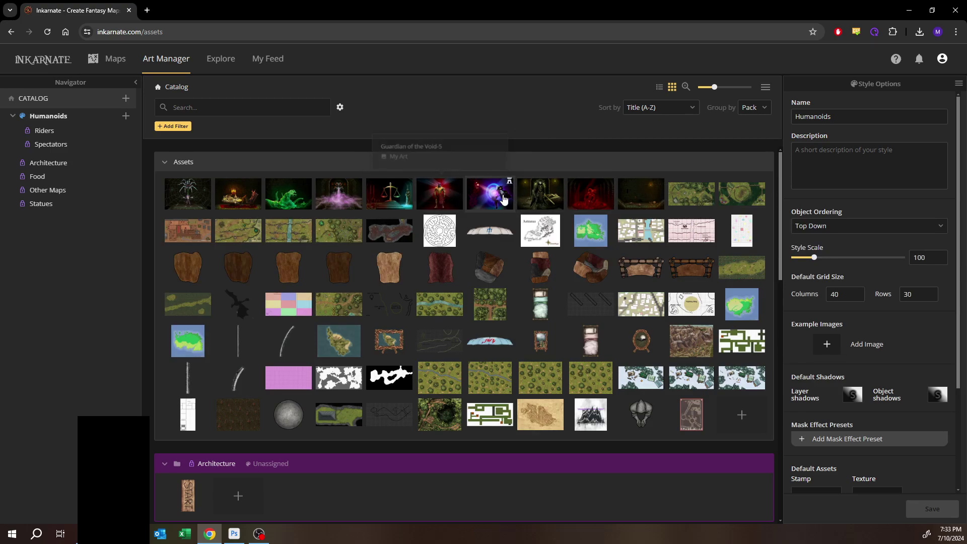
scroll(309, 316, down, 4)
scroll(308, 311, down, 5)
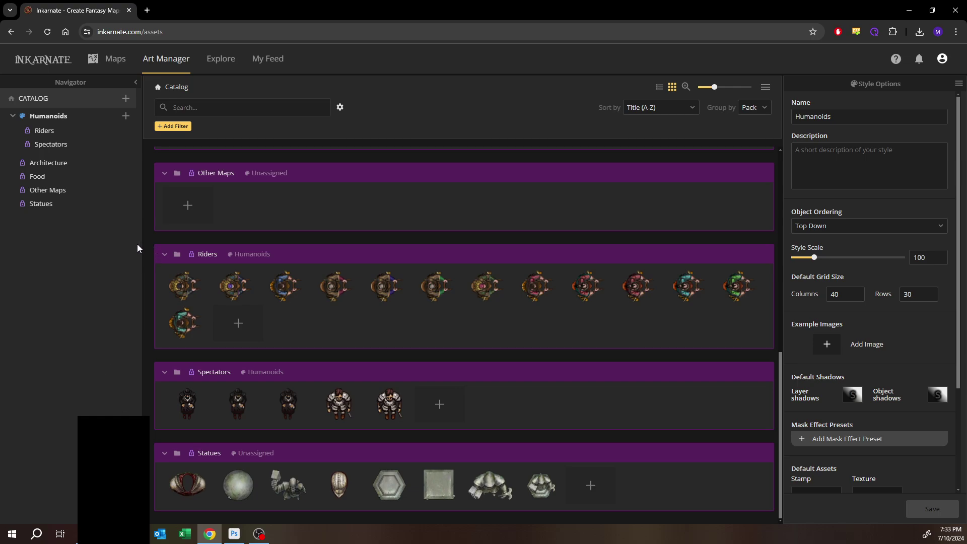
click(744, 106)
click(744, 106)
scroll(301, 395, up, 2)
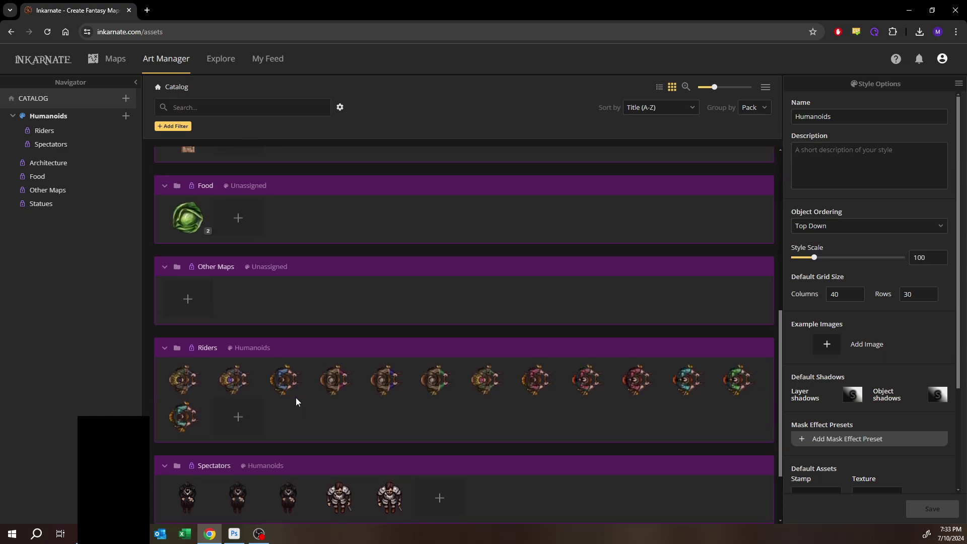
scroll(296, 402, up, 7)
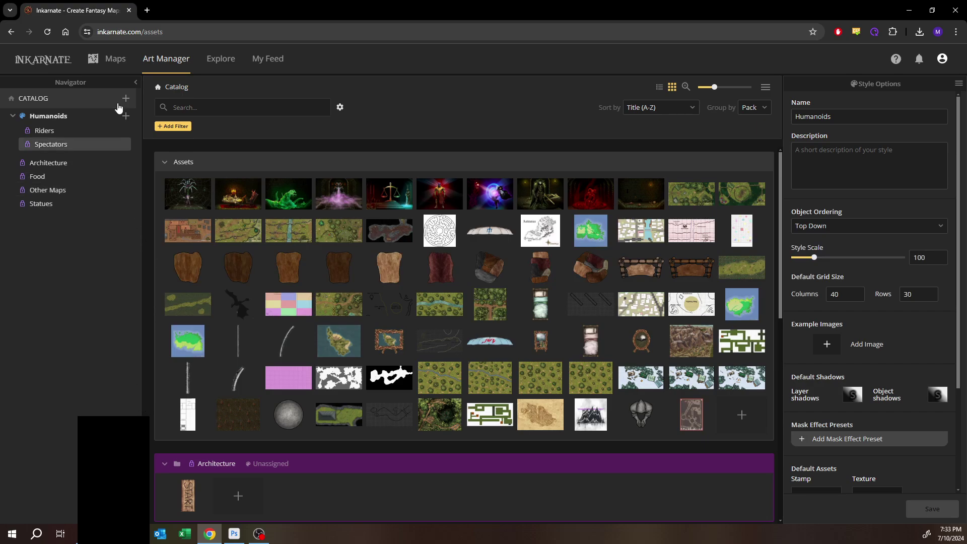
Step: Open the Jungle SE map from the maps list and activate the Select tool
click(109, 64)
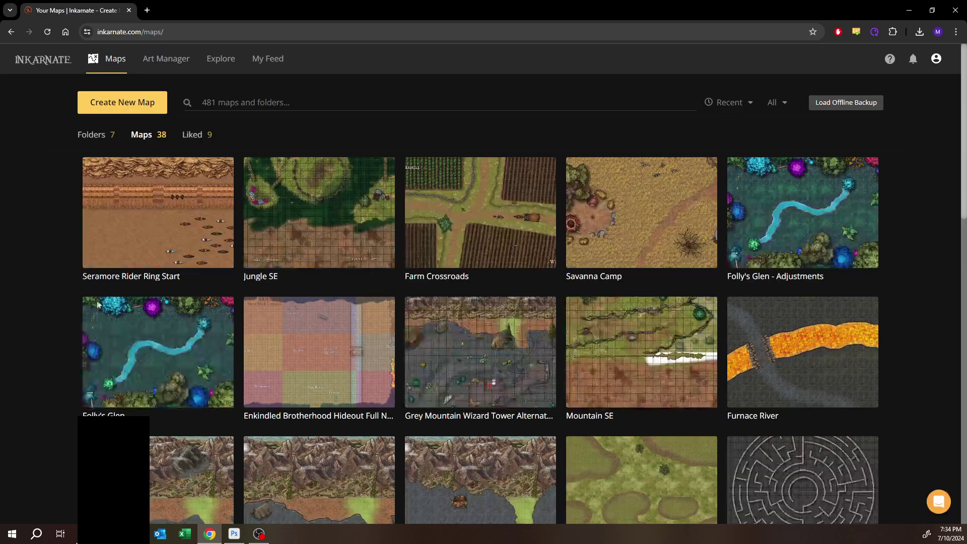
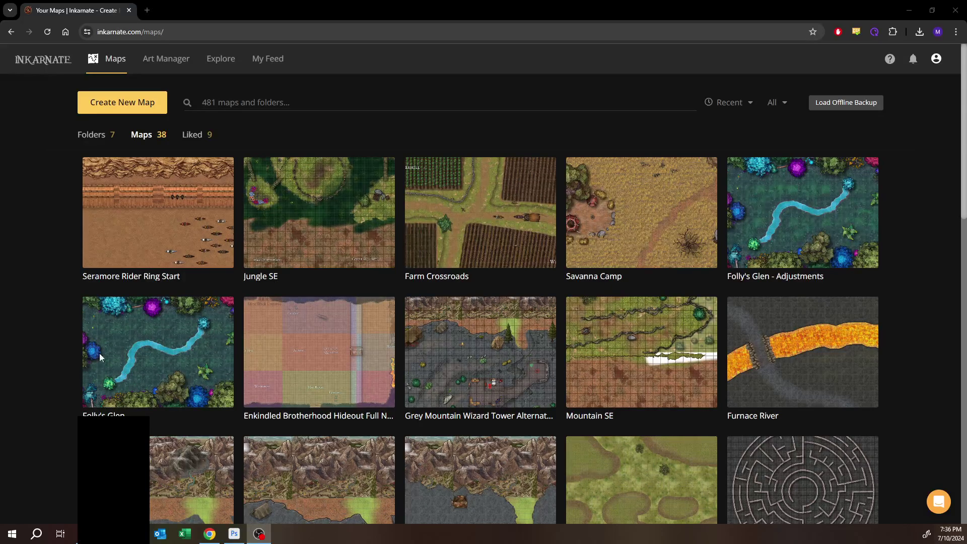
click(321, 217)
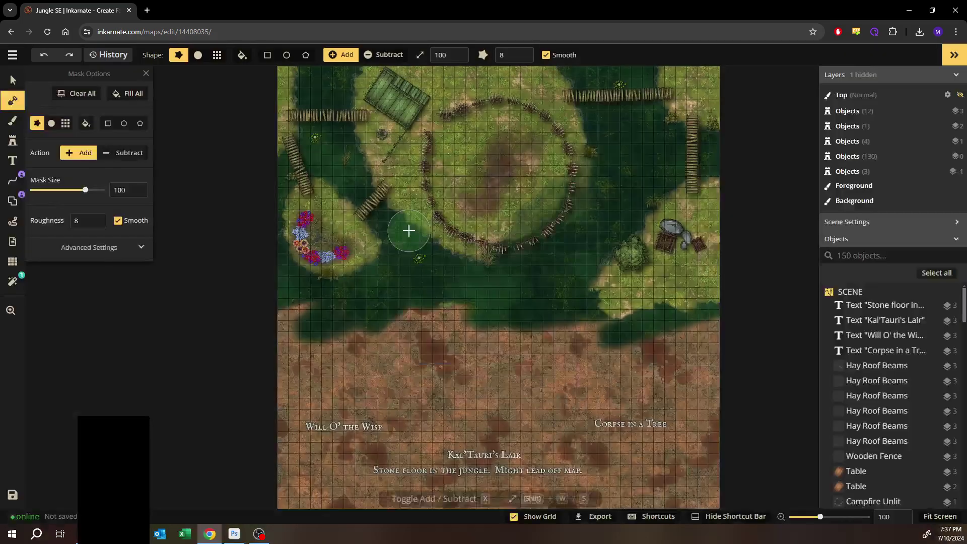
click(12, 80)
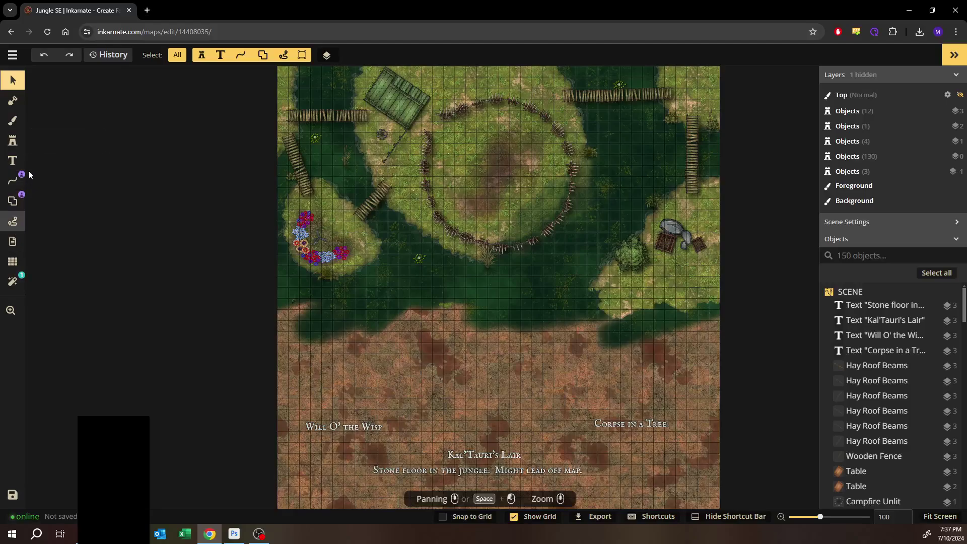
Step: Set the Shape tool's stroke to a plain white color with a stroke size of 6
click(13, 200)
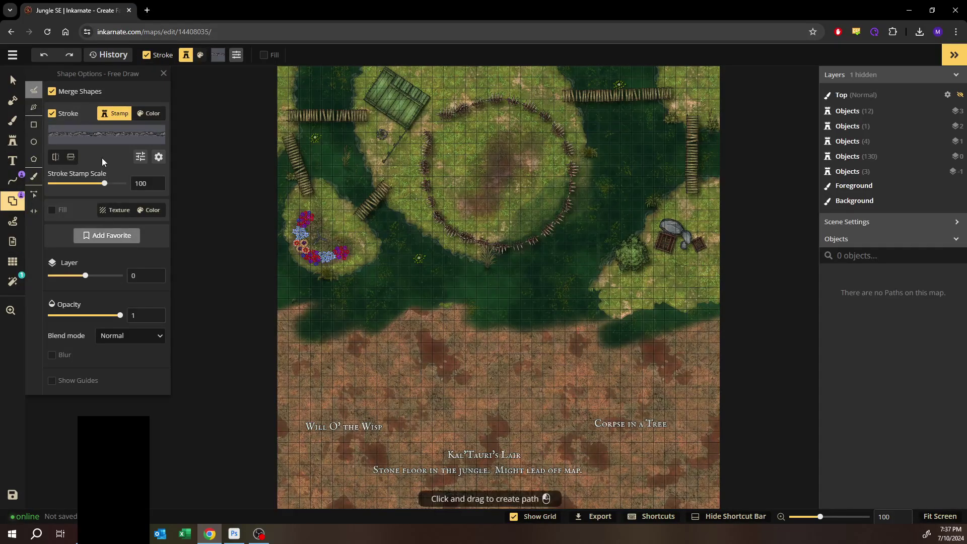
click(149, 113)
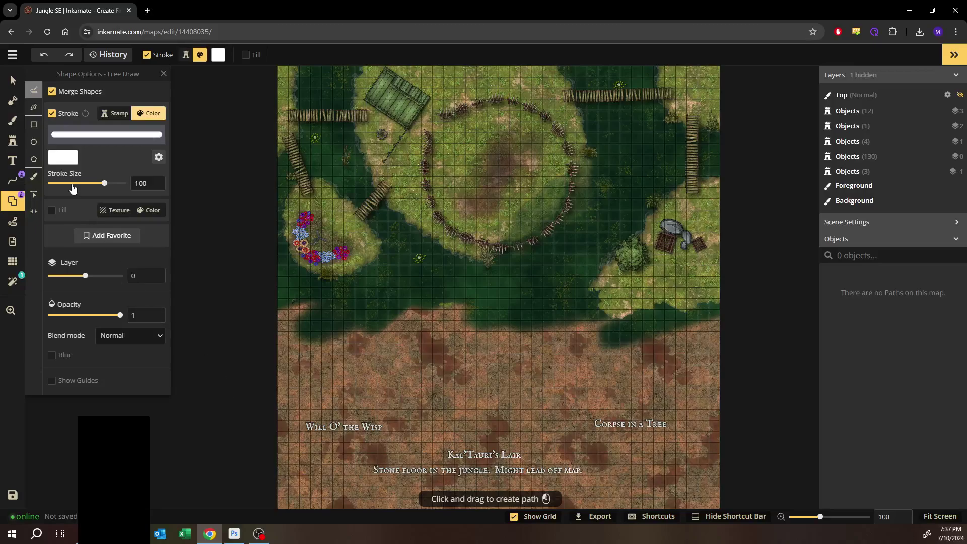
click(57, 183)
click(154, 180)
Step: Outline a rough wedge with Free Draw across the jungle's lower edge, enable Snap to Grid, try subtracting the wedge, and shift it right
drag(403, 395, 376, 273)
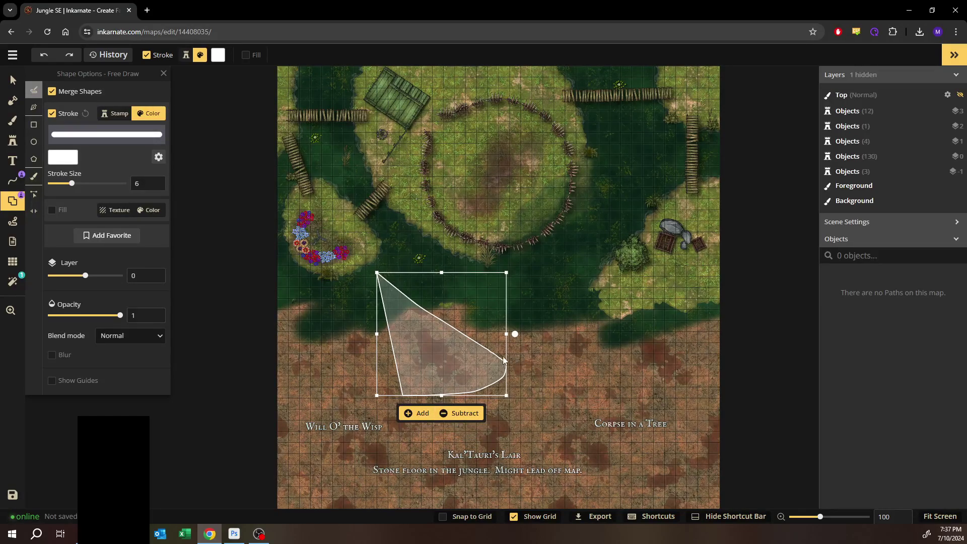
click(458, 516)
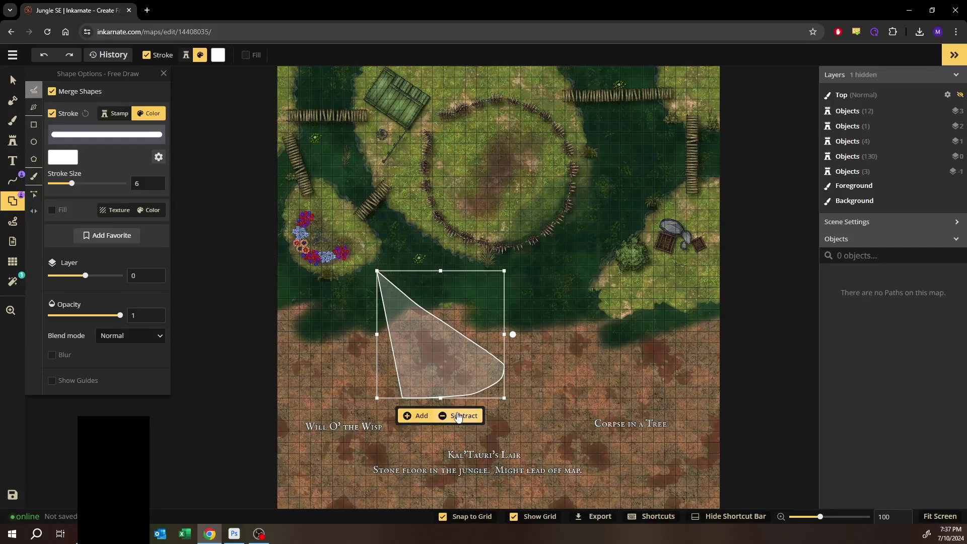
click(474, 415)
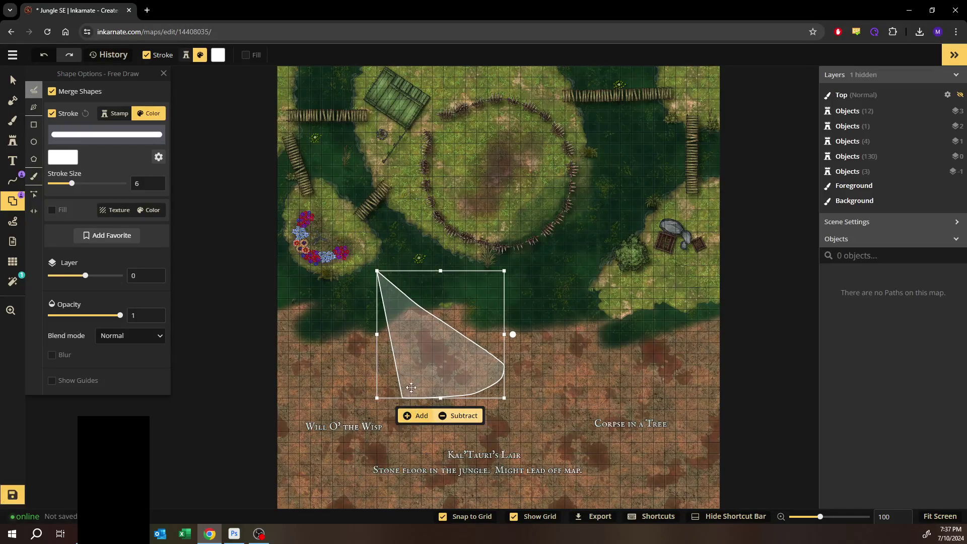
drag(408, 362, 521, 360)
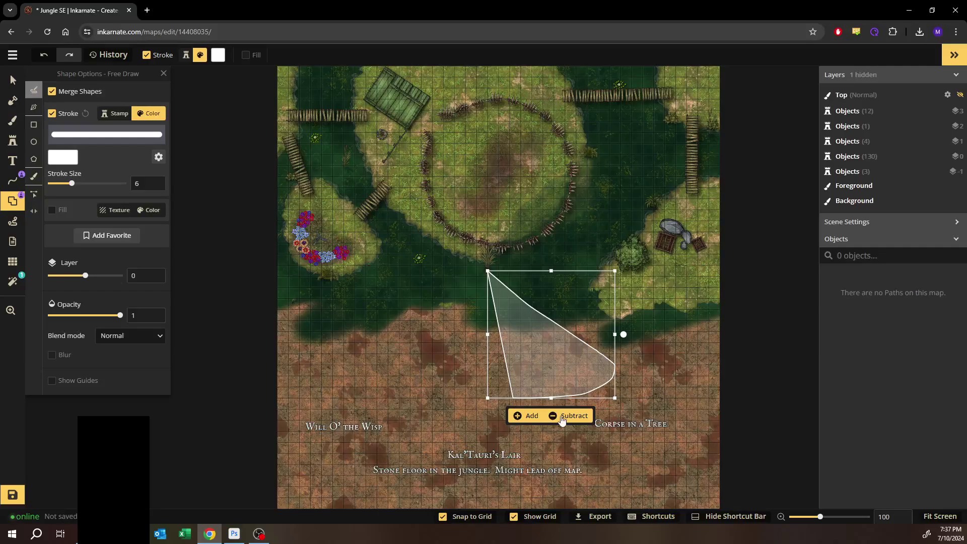
Step: Try adding the wedge outline as a white shape, and move the outline over the Corpse in a Tree label
key(space)
drag(576, 350, 555, 245)
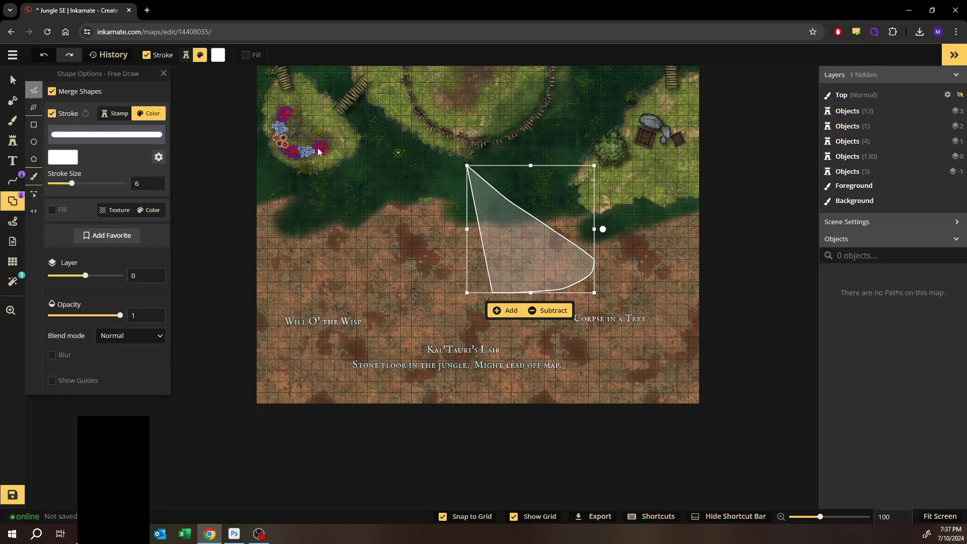
key(Return)
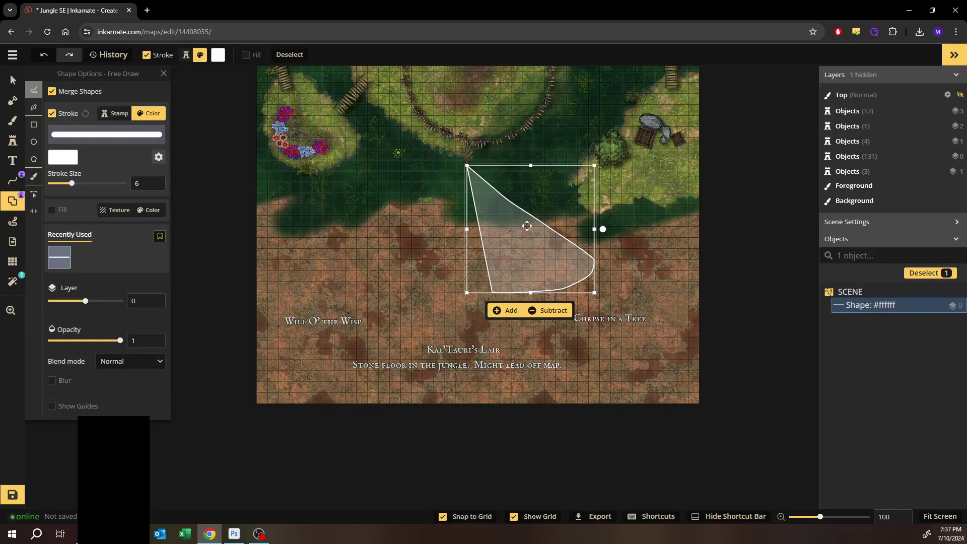
click(527, 226)
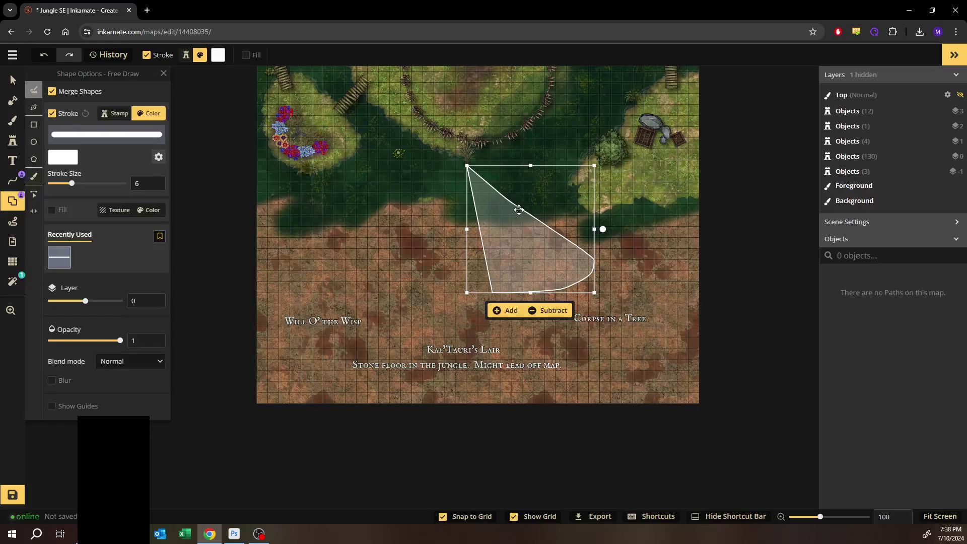
drag(518, 222, 596, 250)
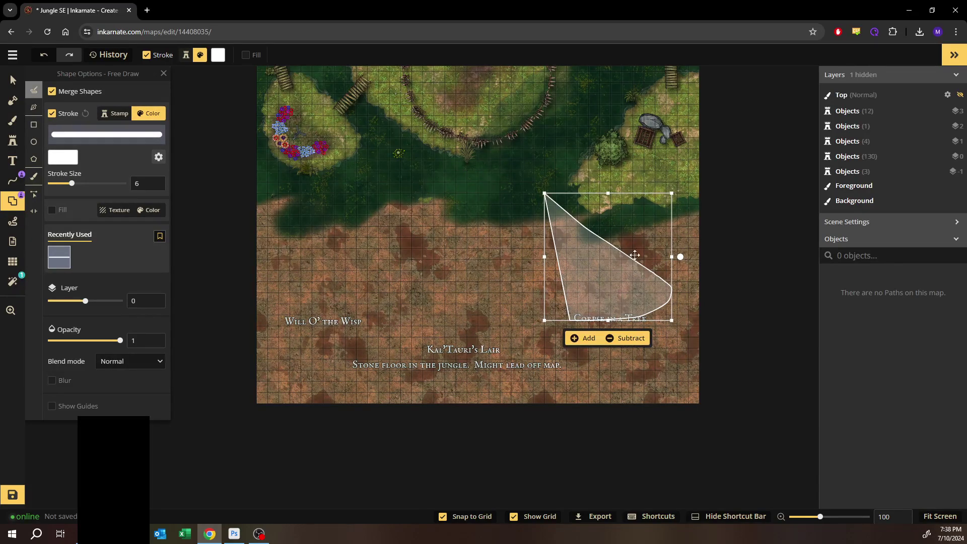
Step: Outline a grid-snapped rectangle over the map's lower half with the Shape tool's Pen mode and add it as a white shape
click(34, 107)
click(356, 282)
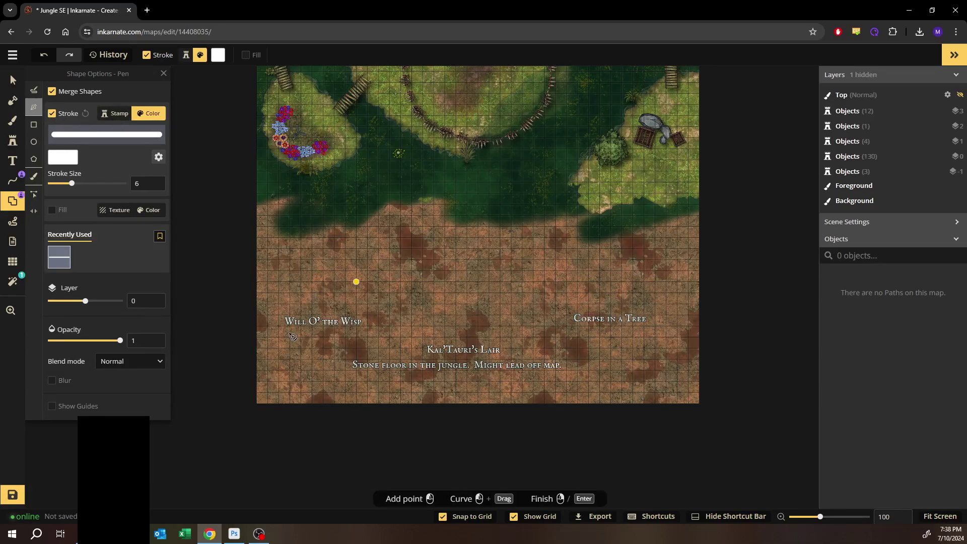
click(258, 405)
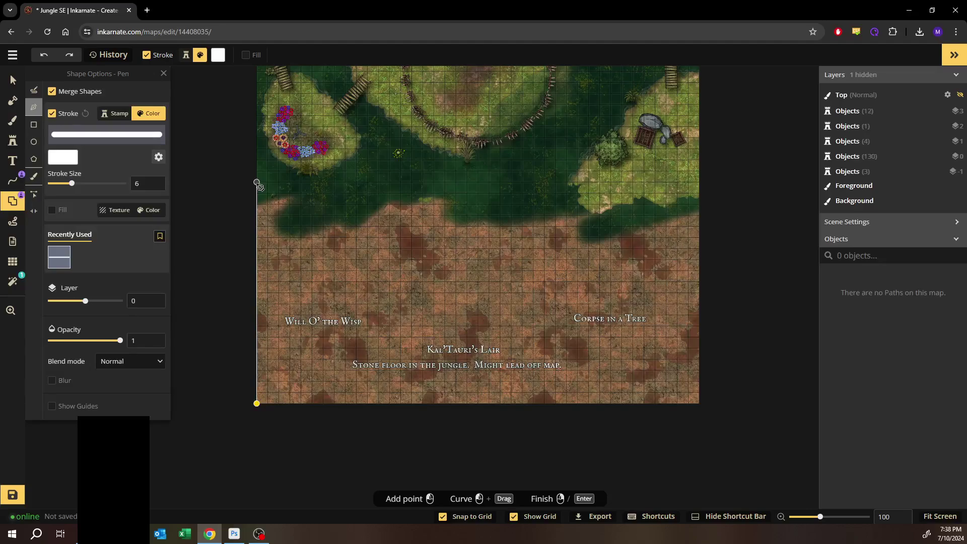
click(257, 182)
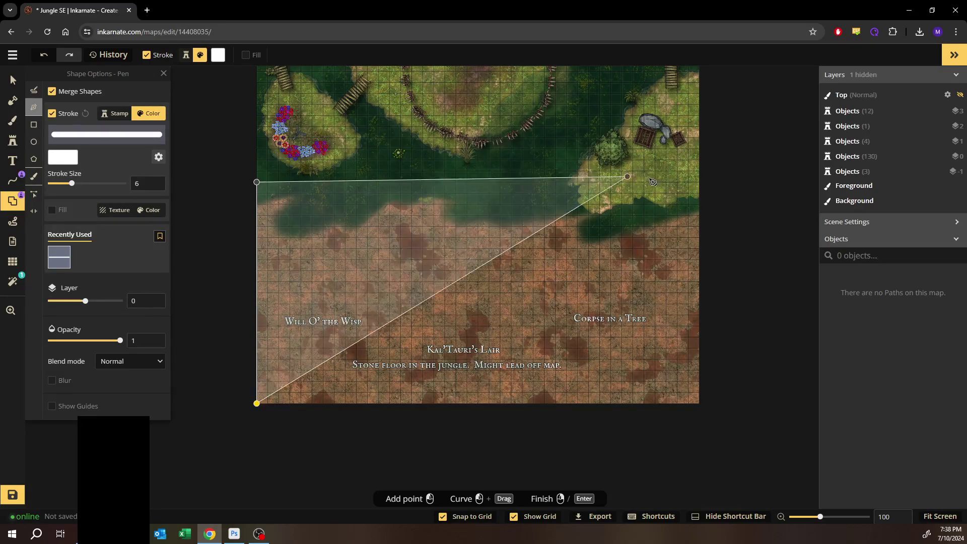
click(702, 188)
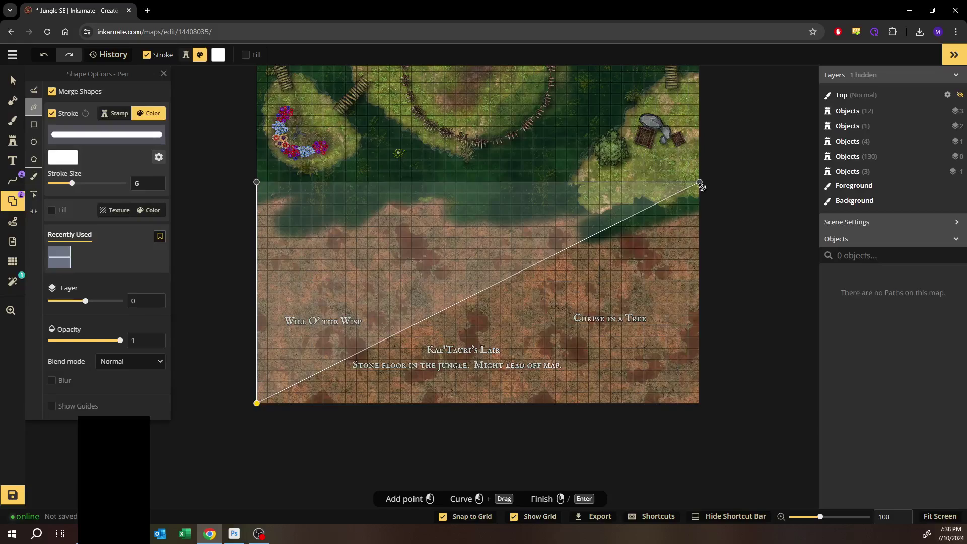
click(699, 400)
click(700, 405)
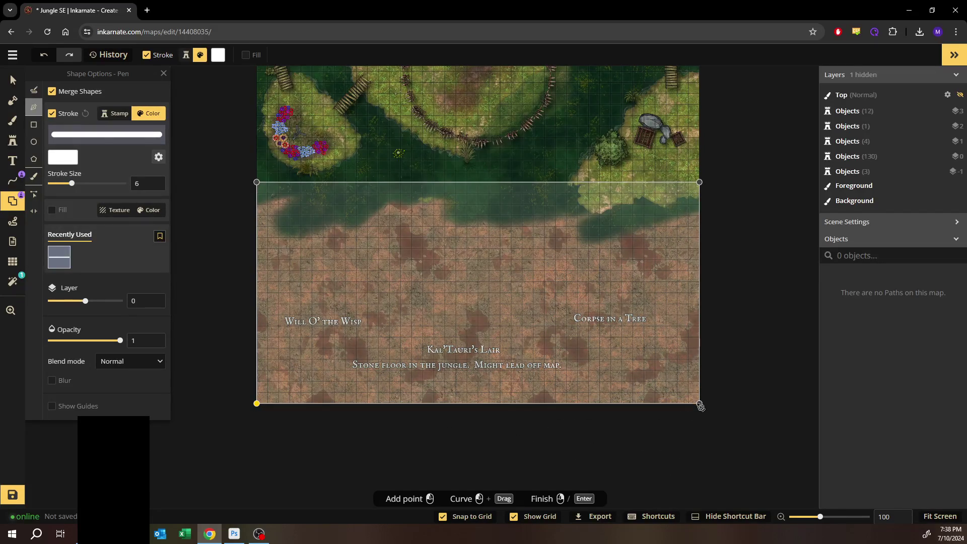
right_click(701, 403)
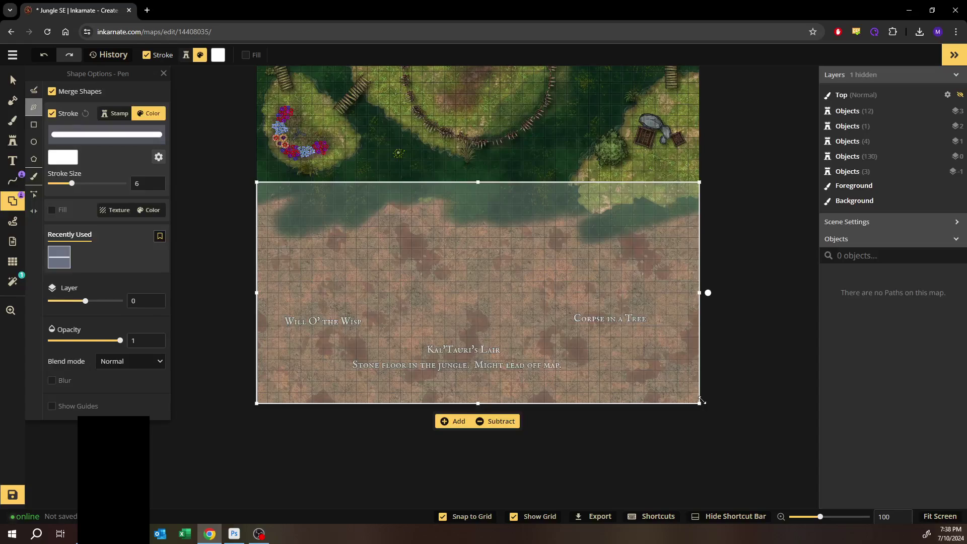
click(453, 421)
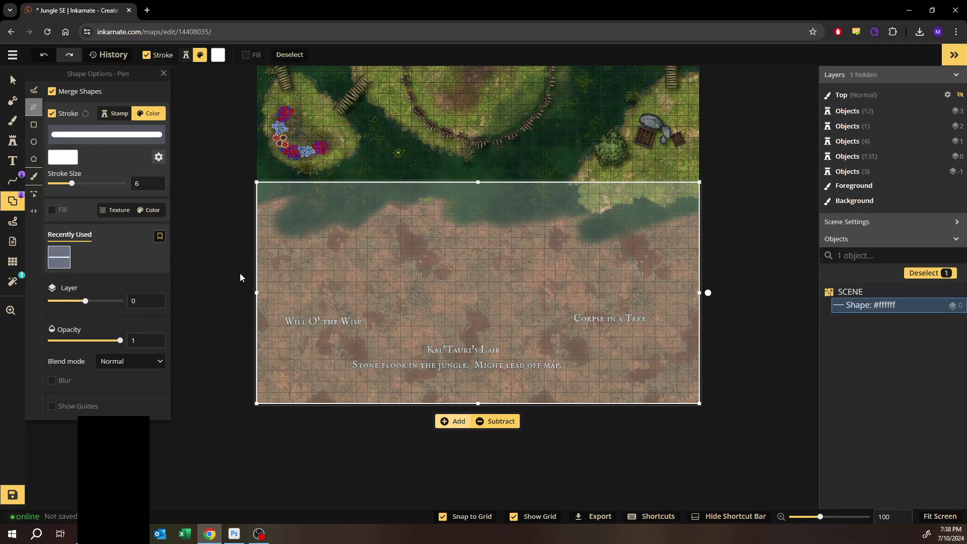
Step: Try a stroke size of 20 on the white rectangle around the map's lower half
click(14, 80)
click(747, 312)
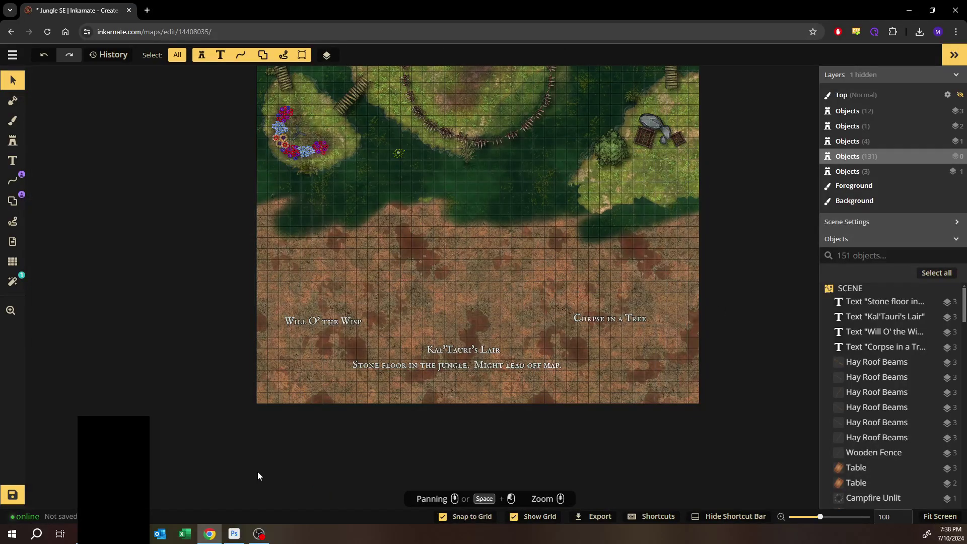
click(301, 216)
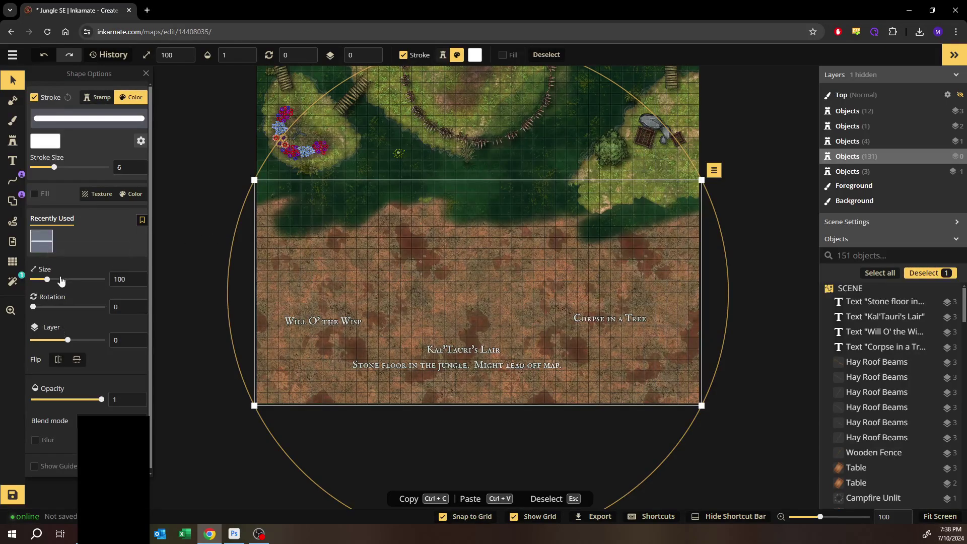
drag(55, 168, 72, 171)
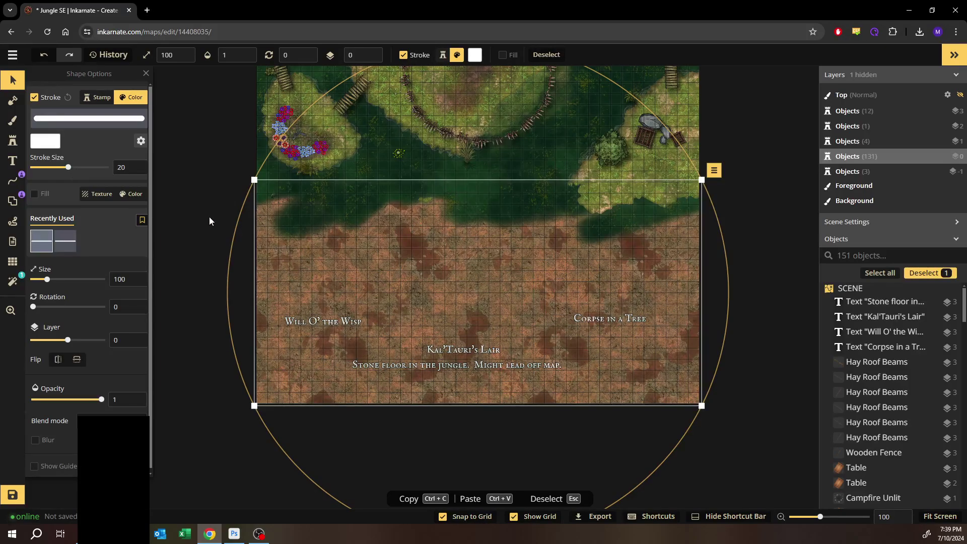
click(233, 134)
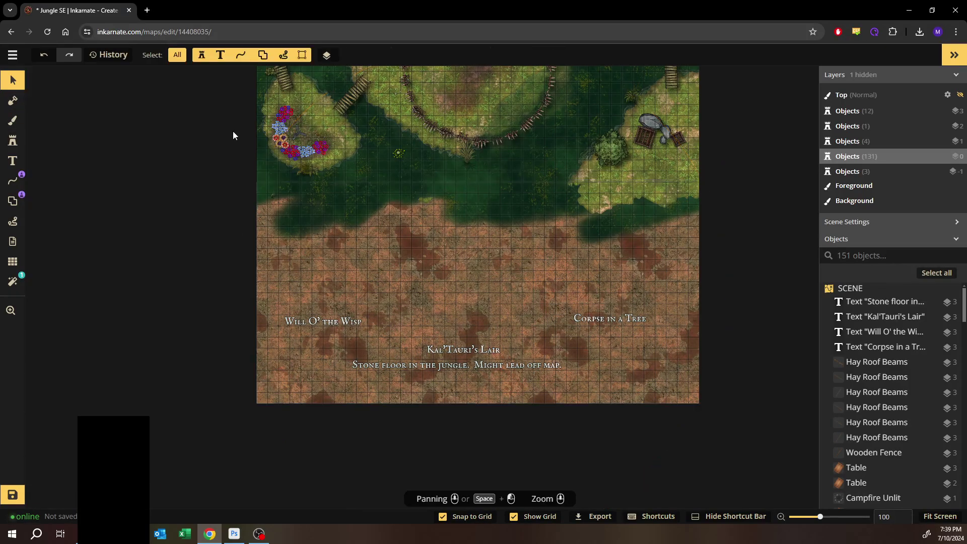
Step: Set the lower rectangle's stroke size to 154 and check the thicker line along its upper edge
click(397, 183)
drag(68, 167, 93, 171)
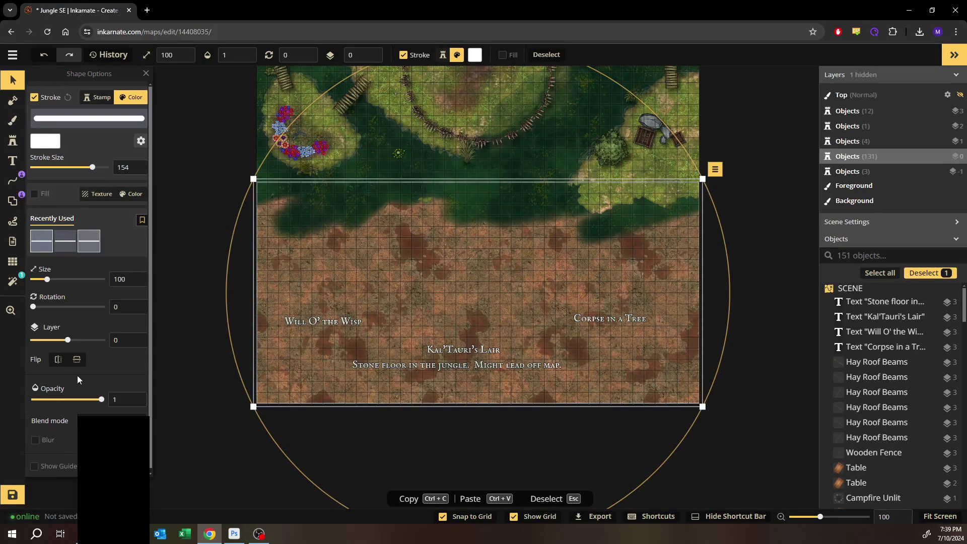
click(787, 220)
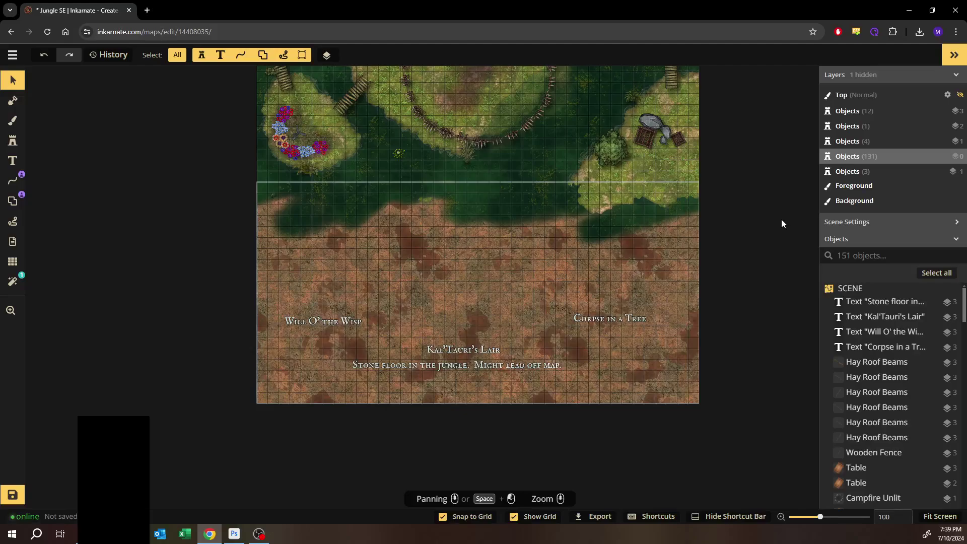
scroll(408, 224, up, 2)
scroll(411, 228, up, 4)
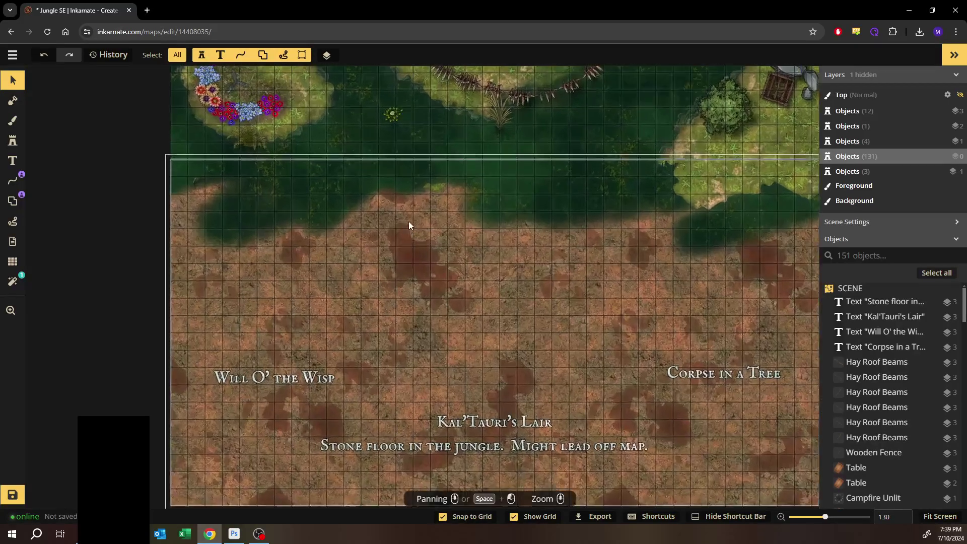
scroll(519, 195, down, 4)
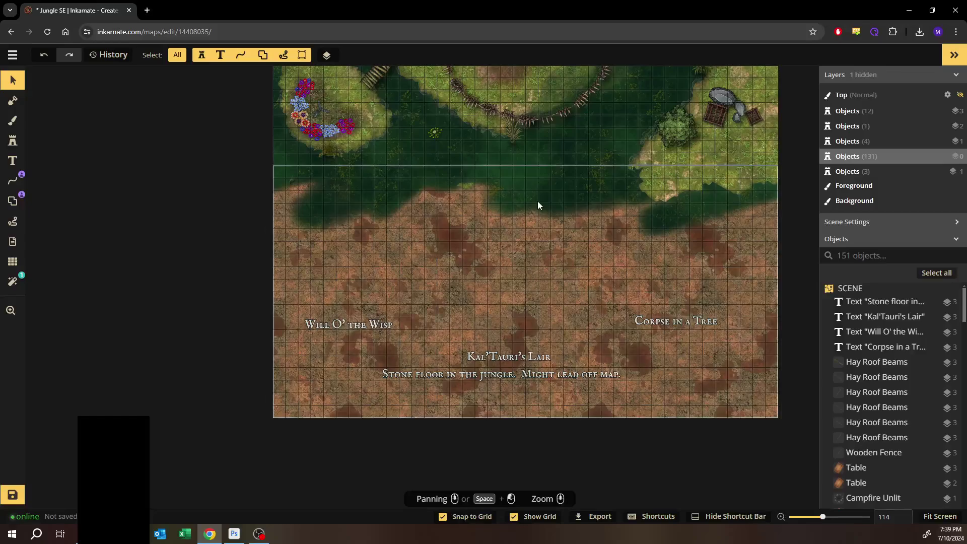
Step: Duplicate the white rectangle and align the copy with the map's upper half
click(537, 201)
drag(569, 122, 555, 312)
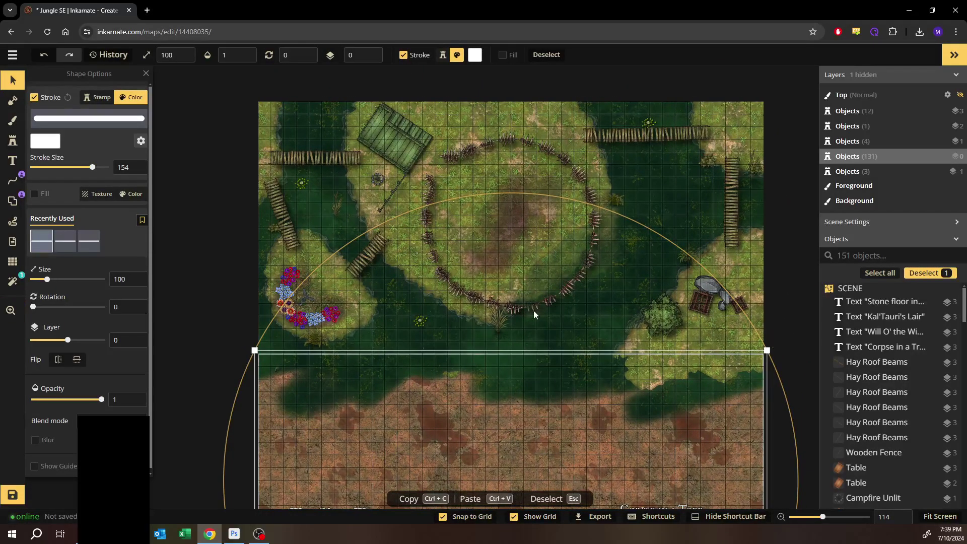
key(ctrl+v)
drag(522, 256, 473, 198)
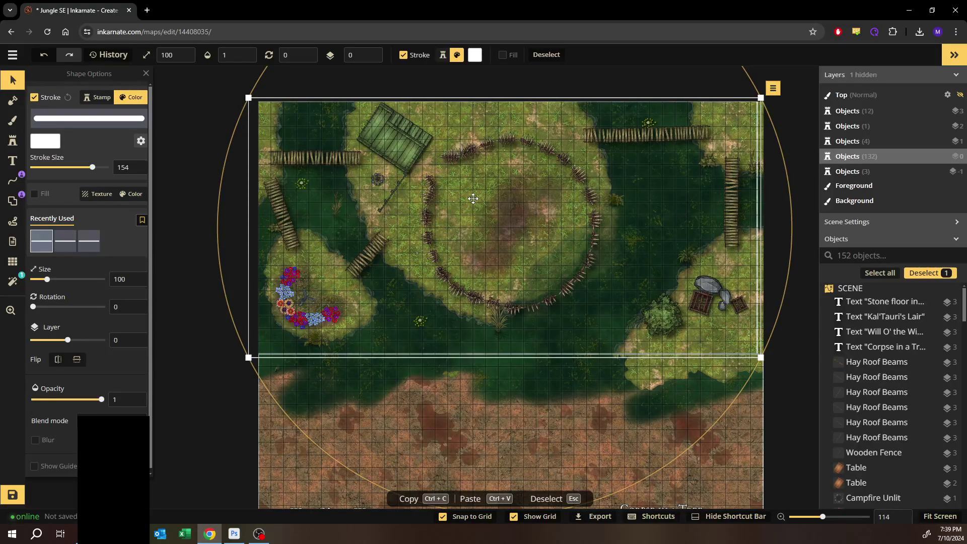
drag(481, 201, 480, 201)
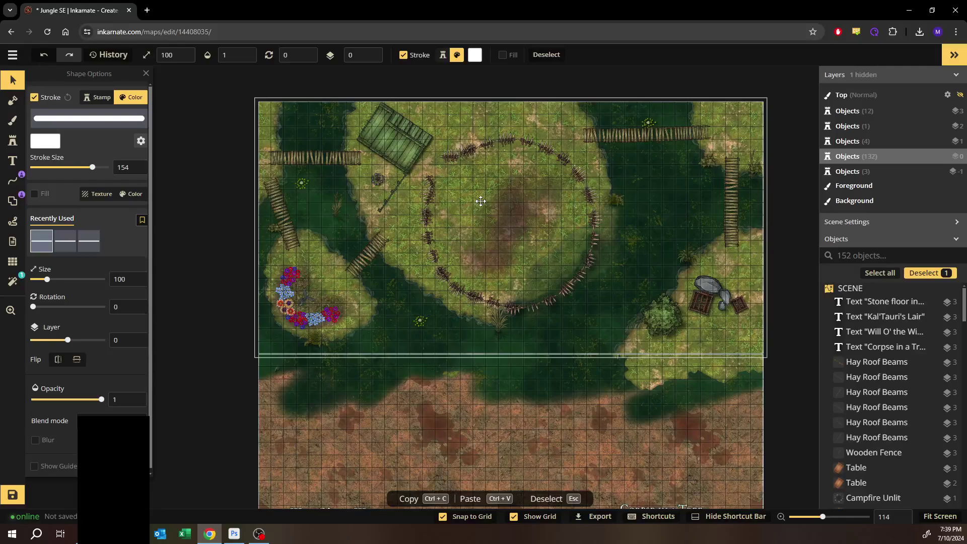
click(260, 172)
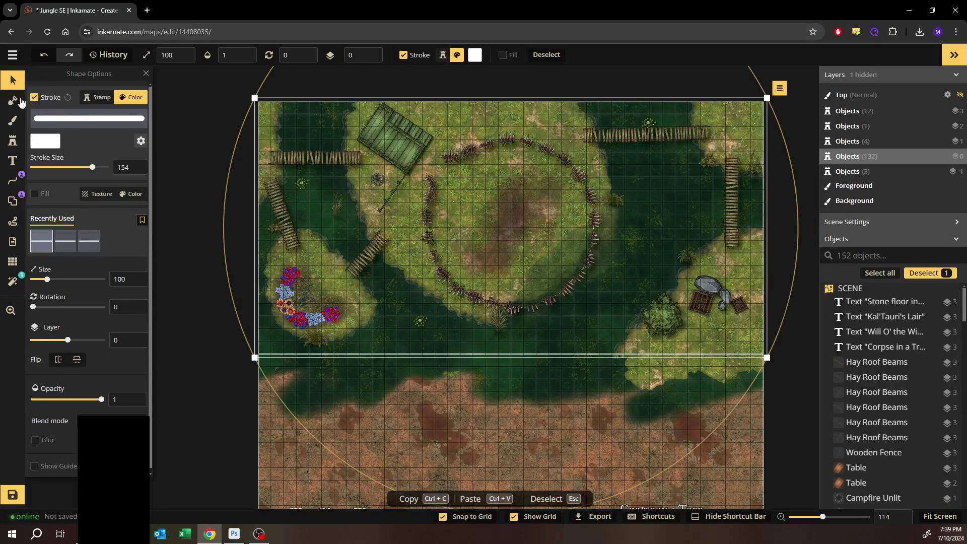
click(197, 100)
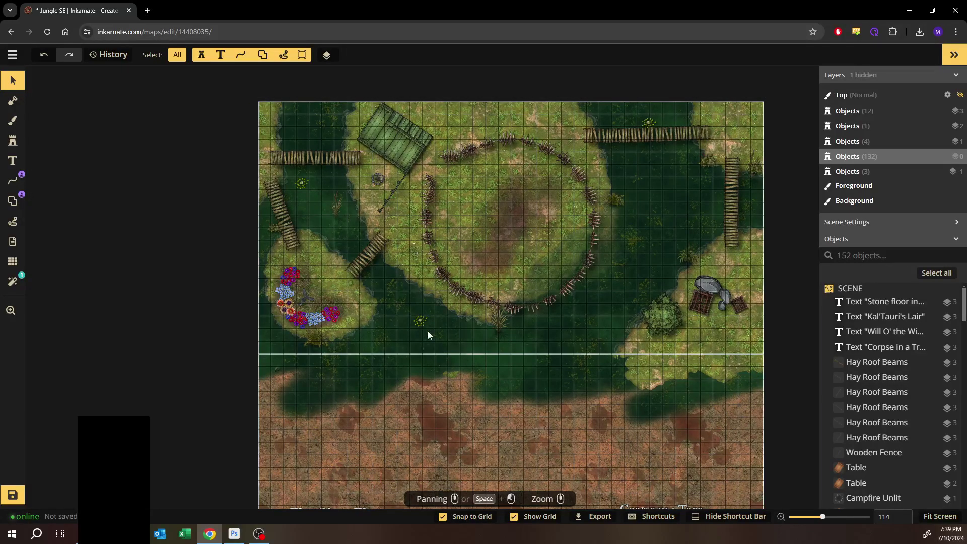
Step: Delete the duplicate rectangle around the map's upper half
drag(527, 396, 509, 327)
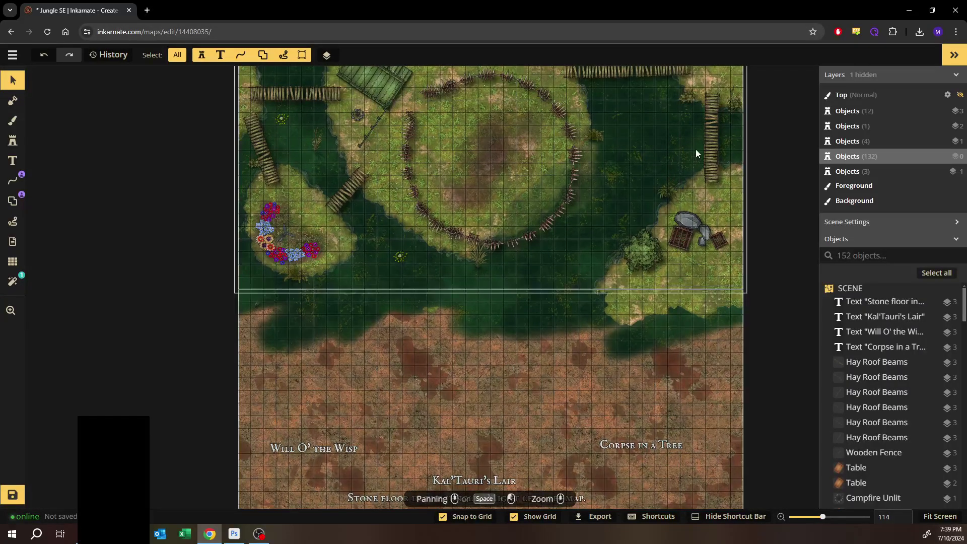
click(241, 195)
key(Delete)
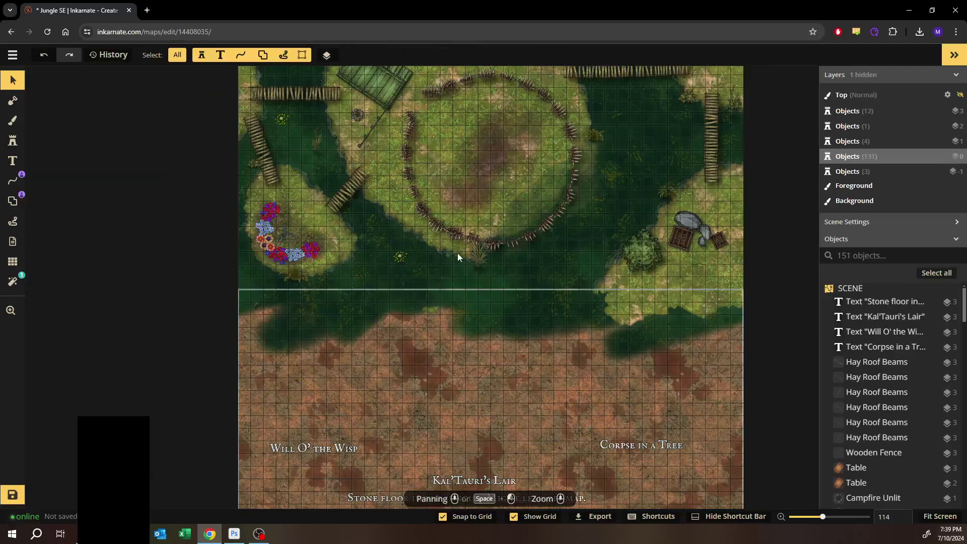
Step: Extend the grassy land below the bush past the white dividing line with the Mask brush in Add mode at size 100
scroll(660, 278, up, 5)
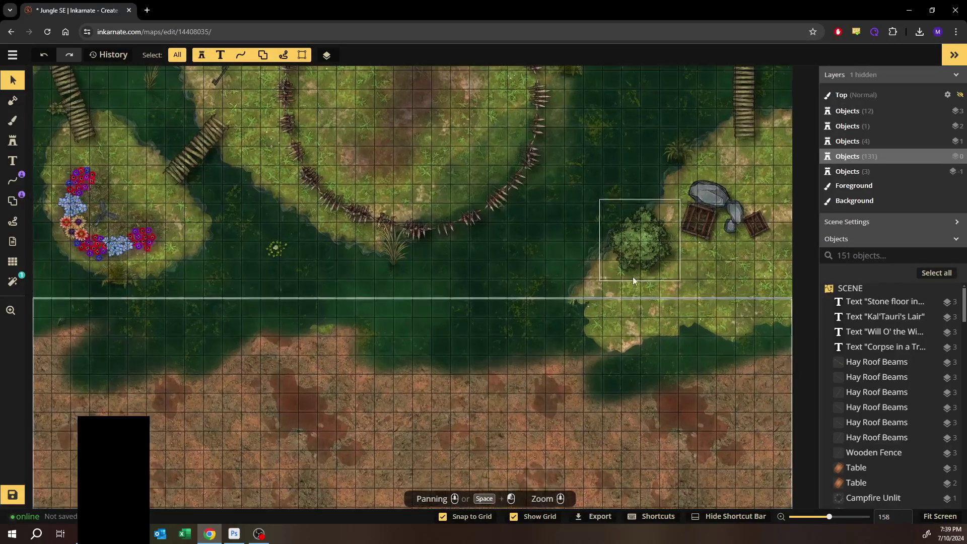
scroll(624, 297, up, 8)
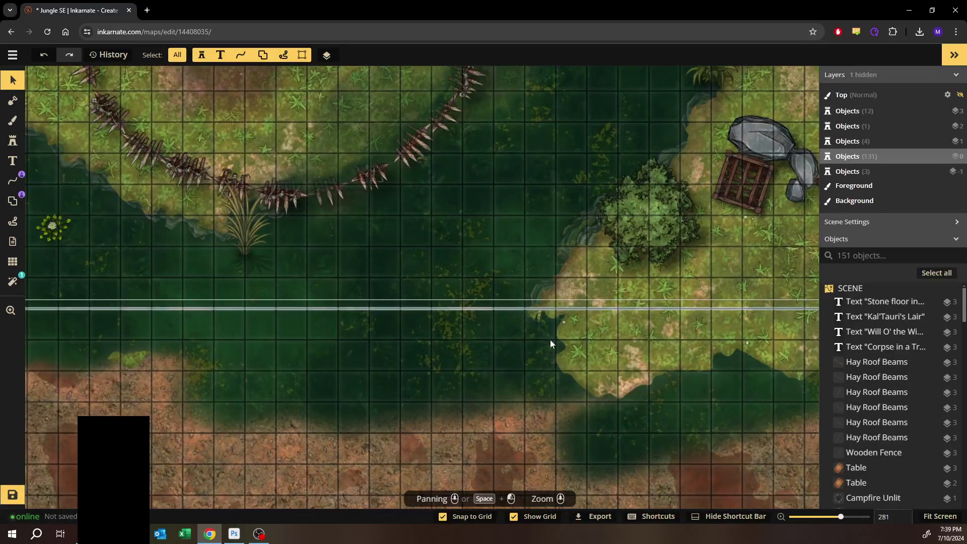
scroll(545, 331, down, 8)
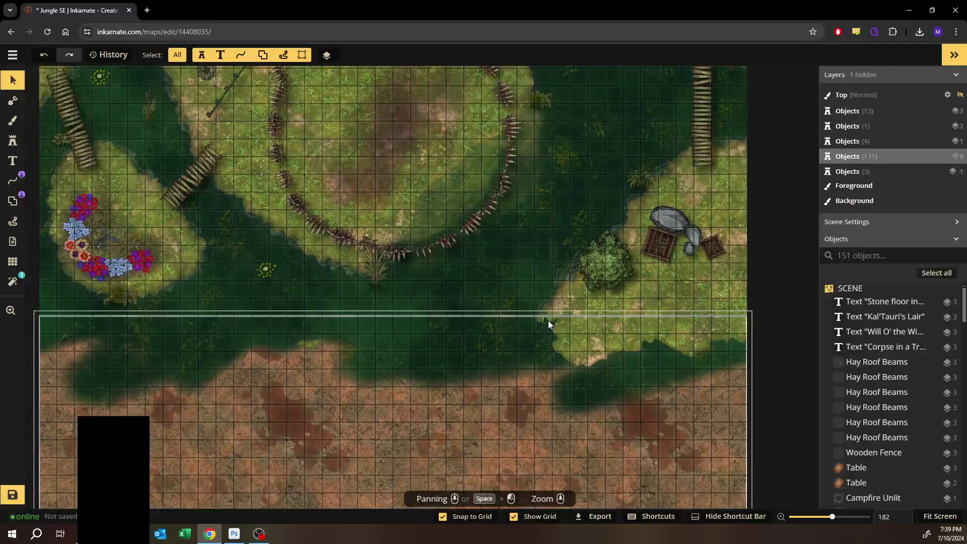
scroll(548, 320, down, 4)
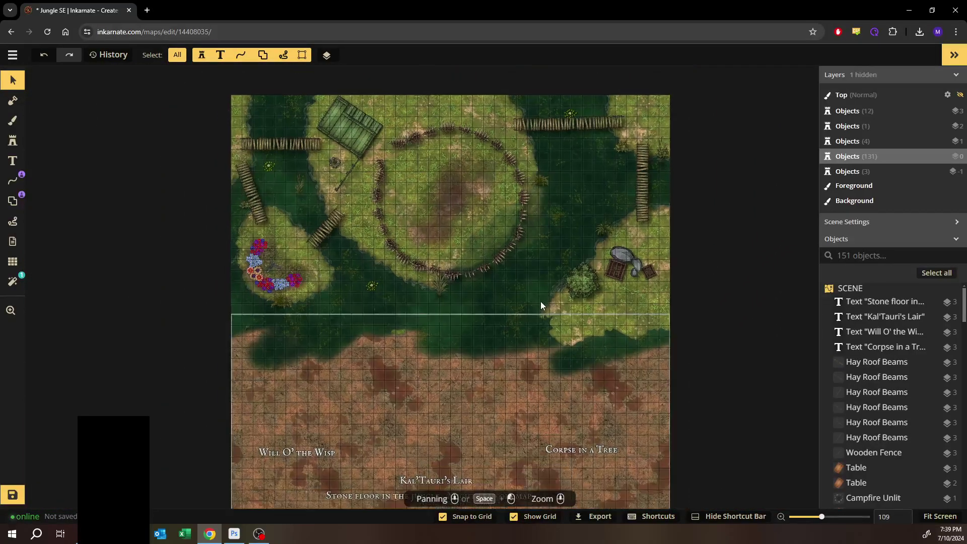
scroll(540, 301, down, 3)
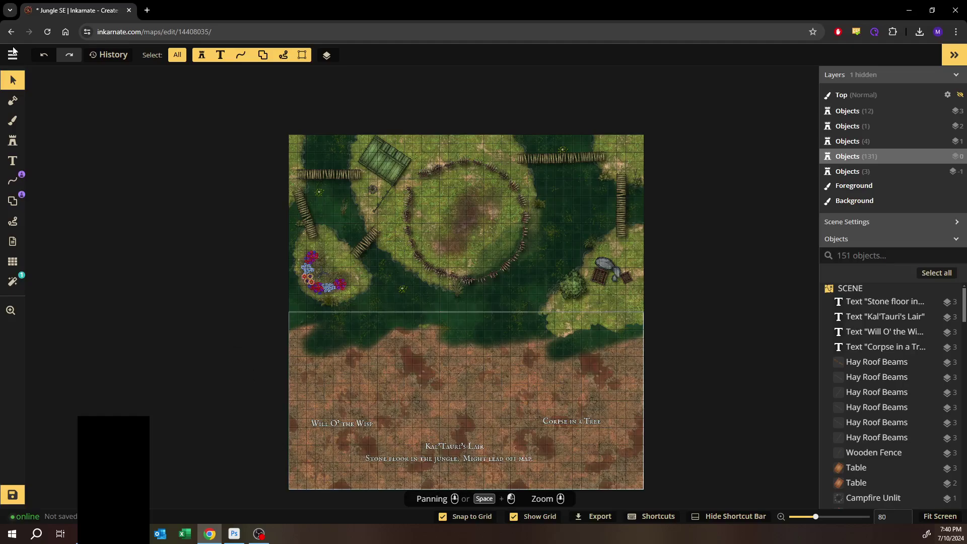
click(12, 100)
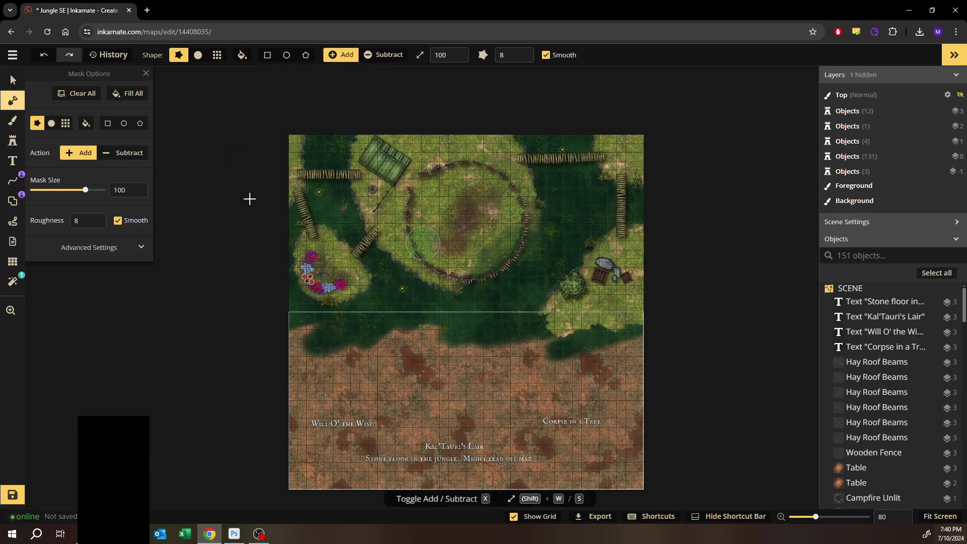
drag(533, 352, 528, 357)
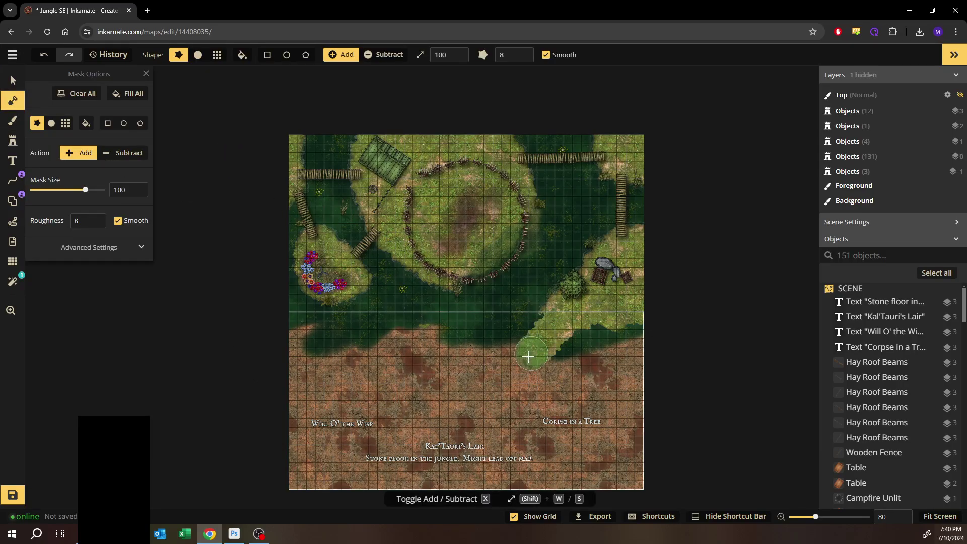
drag(597, 332, 597, 329)
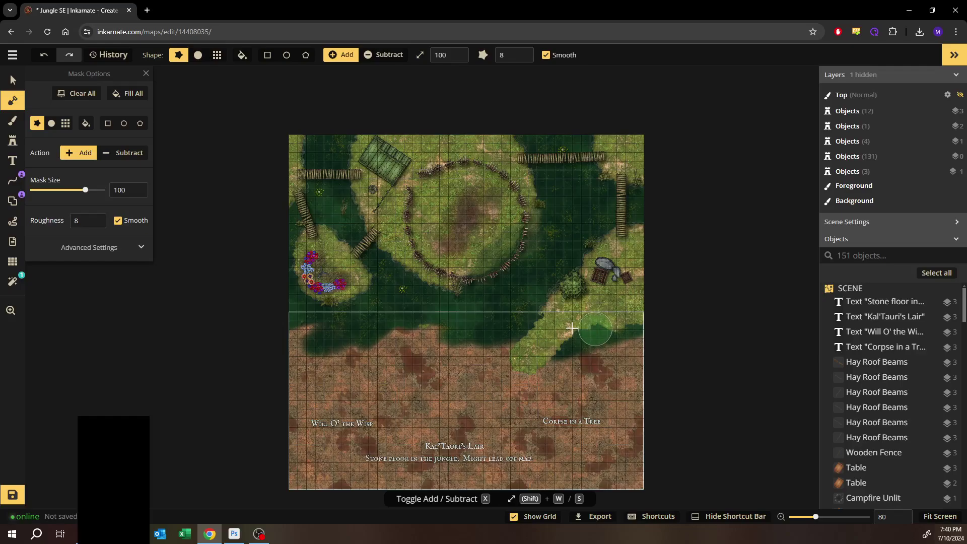
Step: Reduce the mask size to 40 and add a winding strip of grassy land along the water's lower edge below the dividing line
scroll(576, 328, up, 4)
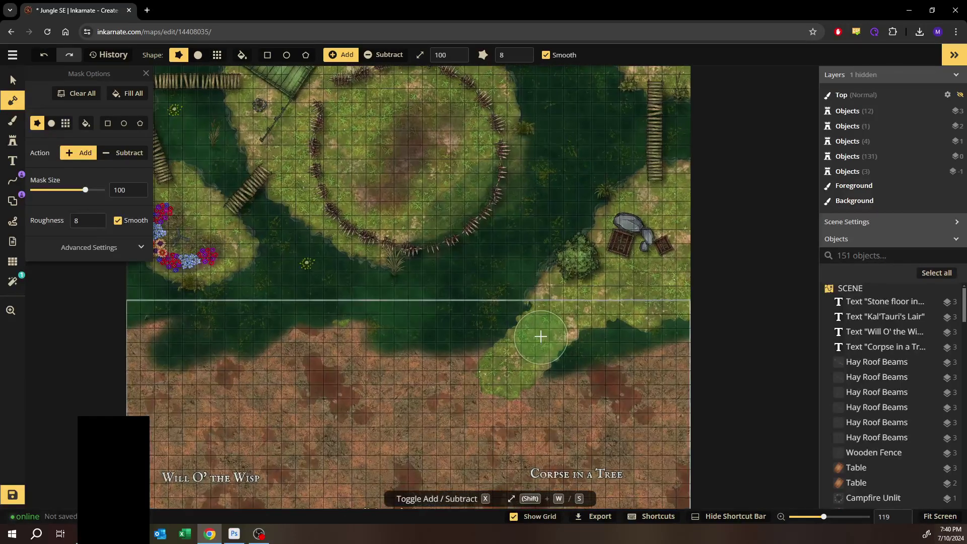
scroll(540, 337, up, 5)
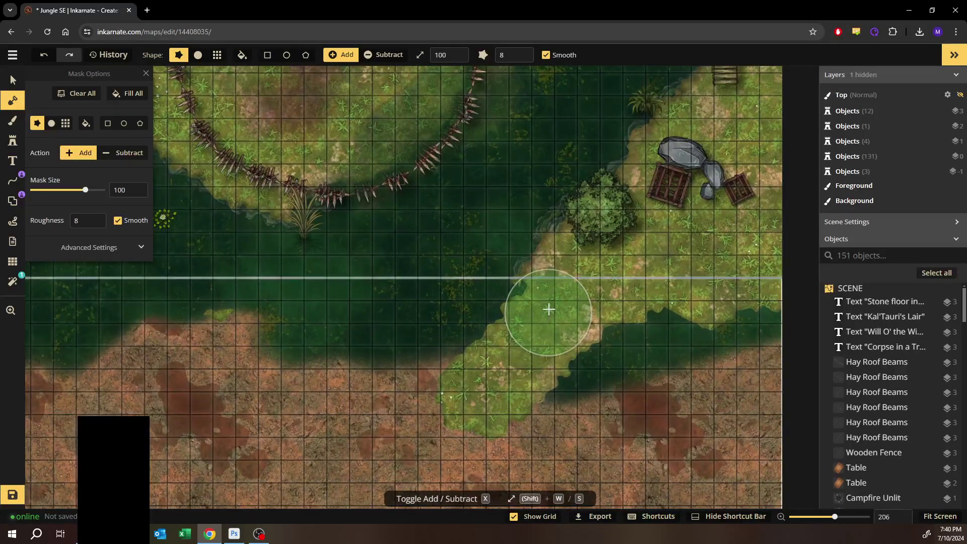
key(s)
key(s)
key(s)
scroll(542, 314, up, 4)
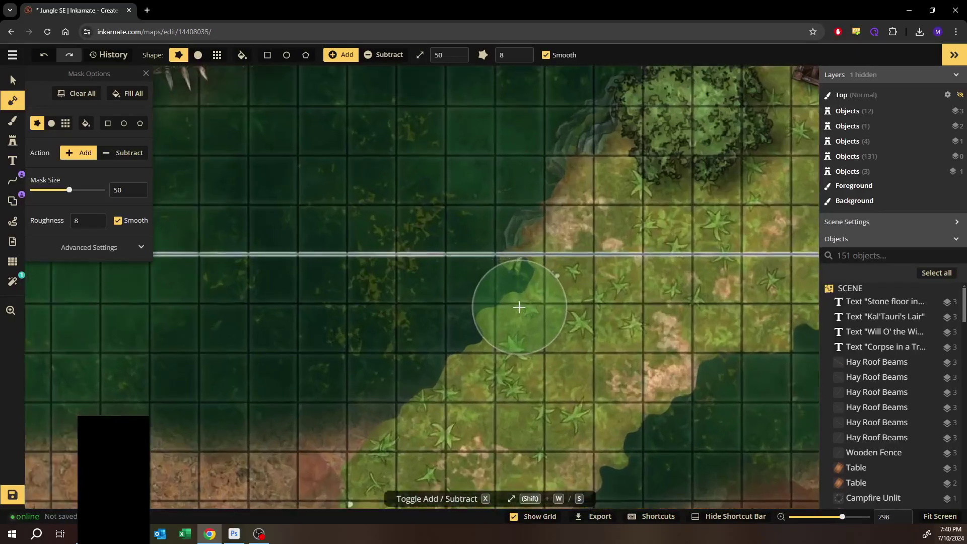
scroll(519, 307, up, 6)
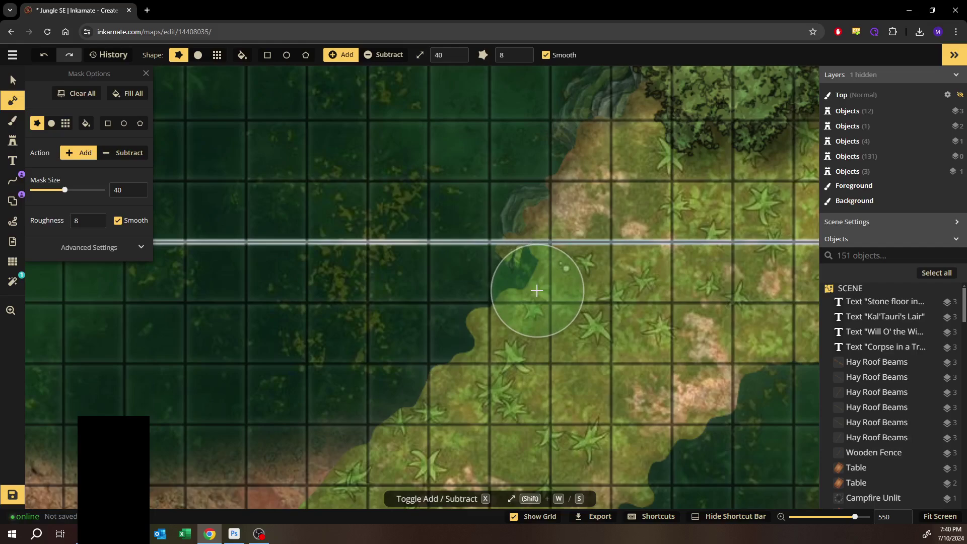
mouse_move(491, 326)
mouse_down()
mouse_move(435, 339)
mouse_move(371, 400)
mouse_move(329, 420)
mouse_move(109, 456)
mouse_up()
mouse_move(334, 377)
mouse_down()
mouse_move(558, 324)
mouse_move(670, 258)
mouse_move(760, 241)
mouse_move(620, 258)
mouse_move(432, 328)
mouse_move(167, 392)
mouse_move(76, 460)
mouse_move(36, 423)
mouse_up()
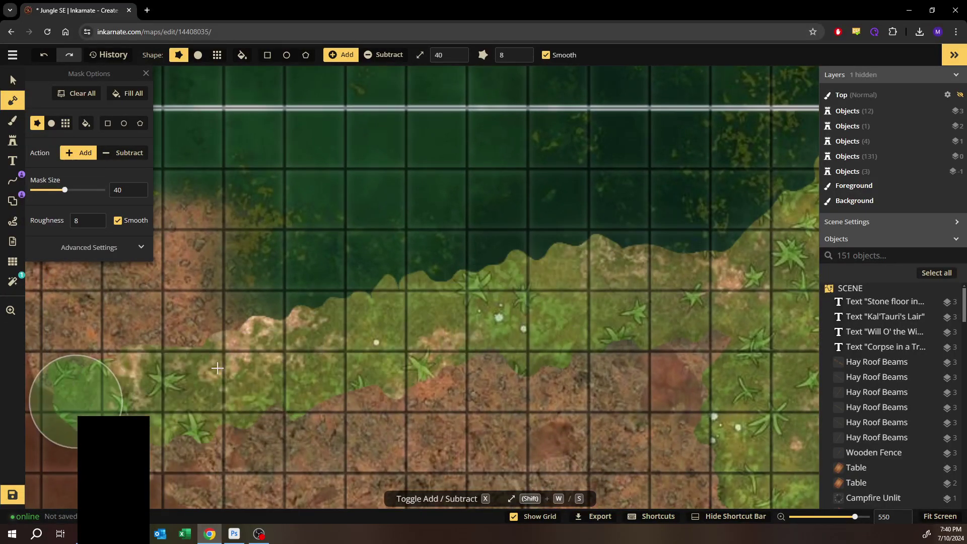
Step: Extend the narrow grassy strip westward across the bare ground toward the map's left edge with the Mask brush at size 40
scroll(226, 364, down, 2)
scroll(227, 364, down, 10)
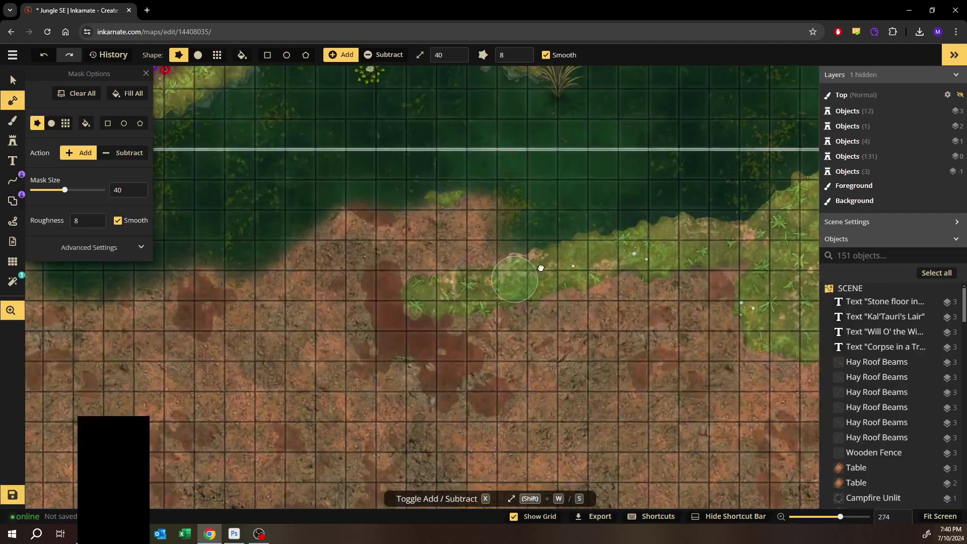
drag(541, 268, 694, 245)
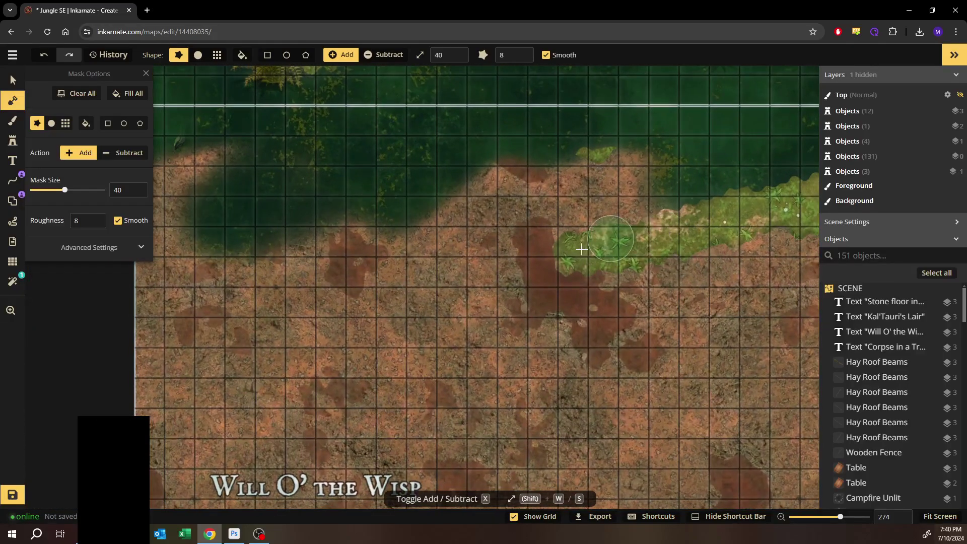
mouse_move(538, 264)
mouse_down()
mouse_move(448, 299)
mouse_move(187, 357)
mouse_move(321, 309)
mouse_move(349, 245)
mouse_up()
scroll(349, 245, down, 8)
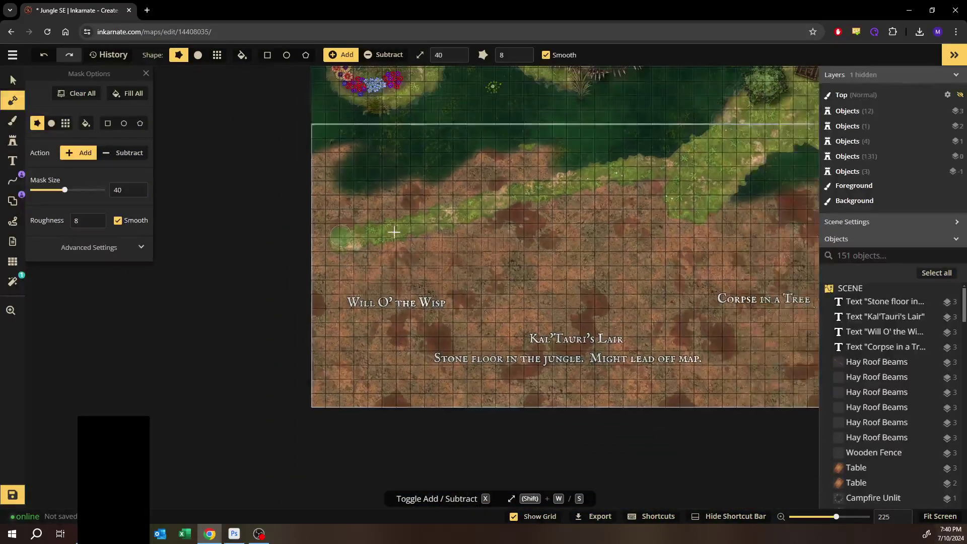
drag(403, 222, 364, 255)
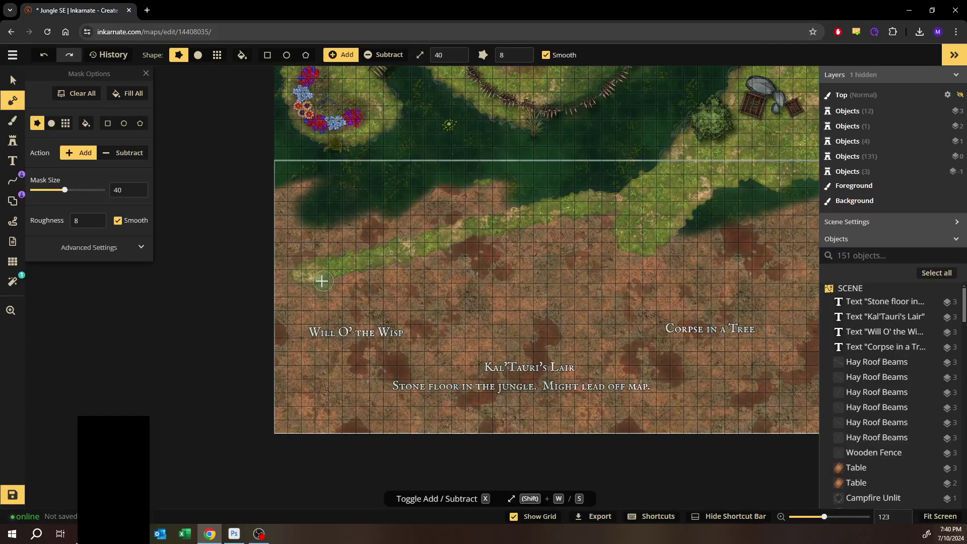
Step: Erase the strip's western end in Subtract mode, and redraw it in Add mode at size 40, curving down to the map's bottom edge
click(125, 159)
key(s)
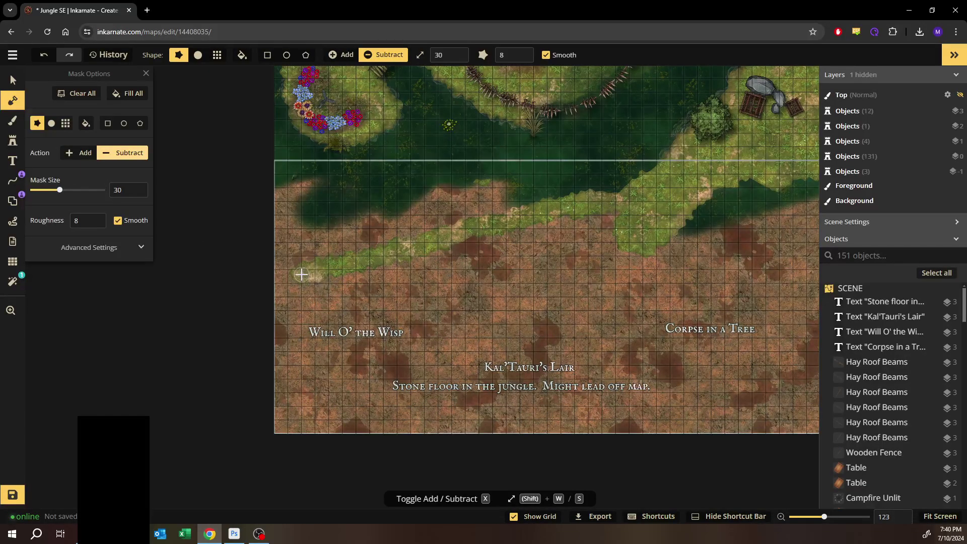
drag(301, 275, 384, 253)
key(s)
key(s)
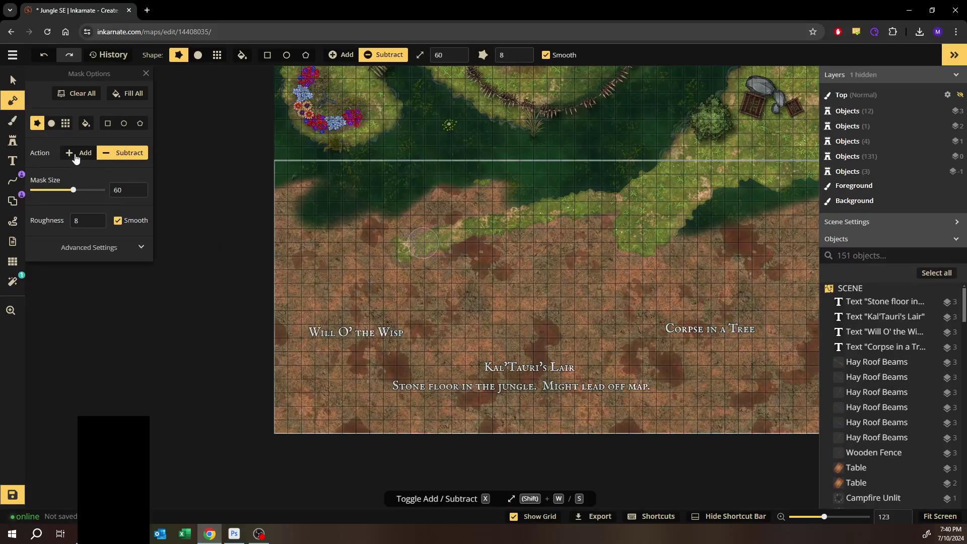
key(x)
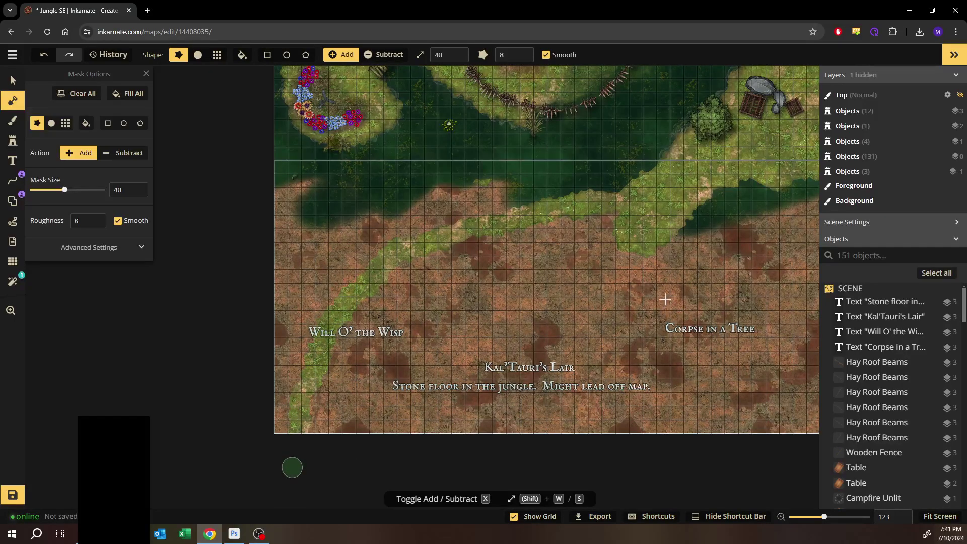
Step: Fill the bare ground south and east of the strip with grassy land using the Mask brush in Add mode at size 130
drag(682, 276, 485, 302)
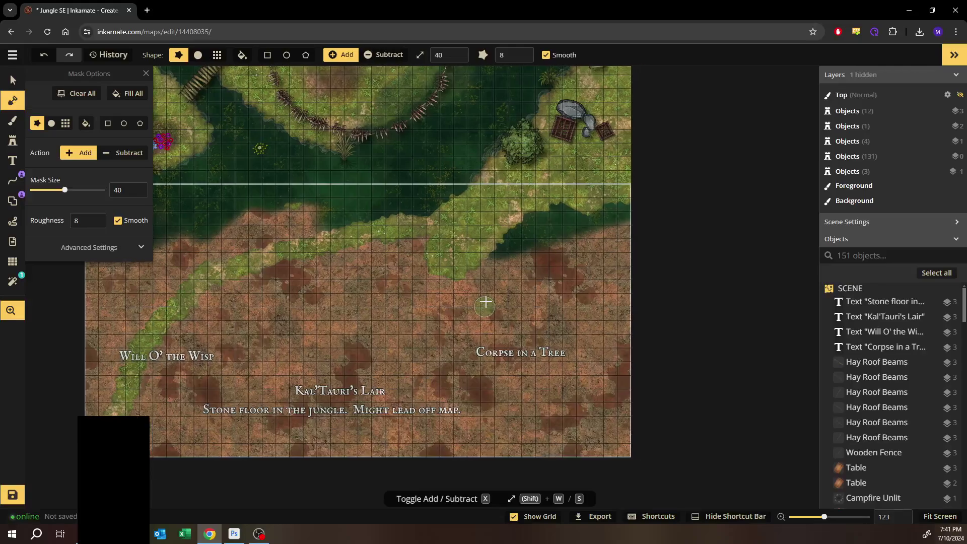
key(shift+w)
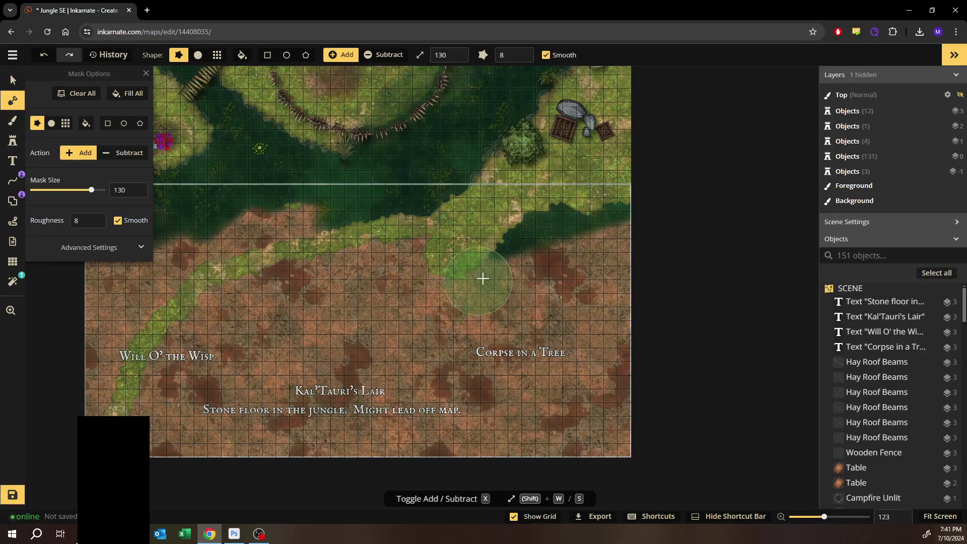
mouse_move(553, 231)
mouse_down()
mouse_move(639, 232)
mouse_move(614, 229)
mouse_move(549, 291)
mouse_move(473, 313)
mouse_move(438, 316)
mouse_move(412, 258)
mouse_move(374, 275)
mouse_move(281, 289)
mouse_move(214, 318)
mouse_move(176, 379)
mouse_up()
mouse_move(157, 421)
mouse_down()
mouse_move(279, 329)
mouse_move(229, 385)
mouse_move(208, 463)
mouse_move(390, 324)
mouse_move(358, 328)
mouse_up()
mouse_move(301, 425)
mouse_down()
mouse_move(304, 483)
mouse_move(370, 374)
mouse_move(406, 332)
mouse_move(423, 328)
mouse_move(399, 425)
mouse_move(368, 481)
mouse_move(469, 332)
mouse_move(466, 437)
mouse_move(438, 469)
mouse_move(426, 441)
mouse_move(539, 319)
mouse_up()
mouse_move(506, 459)
mouse_down()
mouse_move(504, 470)
mouse_move(537, 423)
mouse_move(595, 287)
mouse_move(598, 347)
mouse_move(575, 467)
mouse_move(636, 391)
mouse_move(637, 277)
mouse_move(569, 375)
mouse_up()
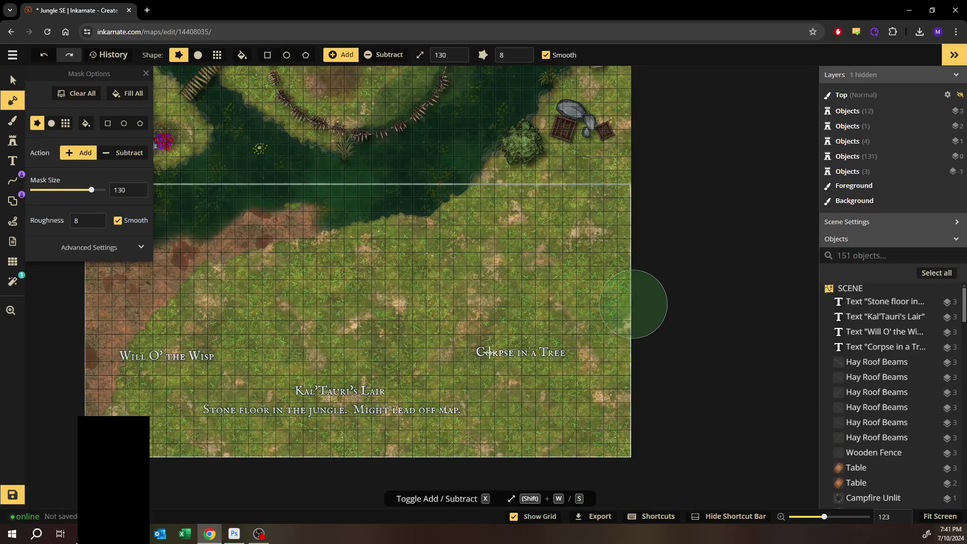
Step: Paint the remaining bare ground northwest of the grassy land with the dark green water texture on the Background layer at brush size 120
click(15, 82)
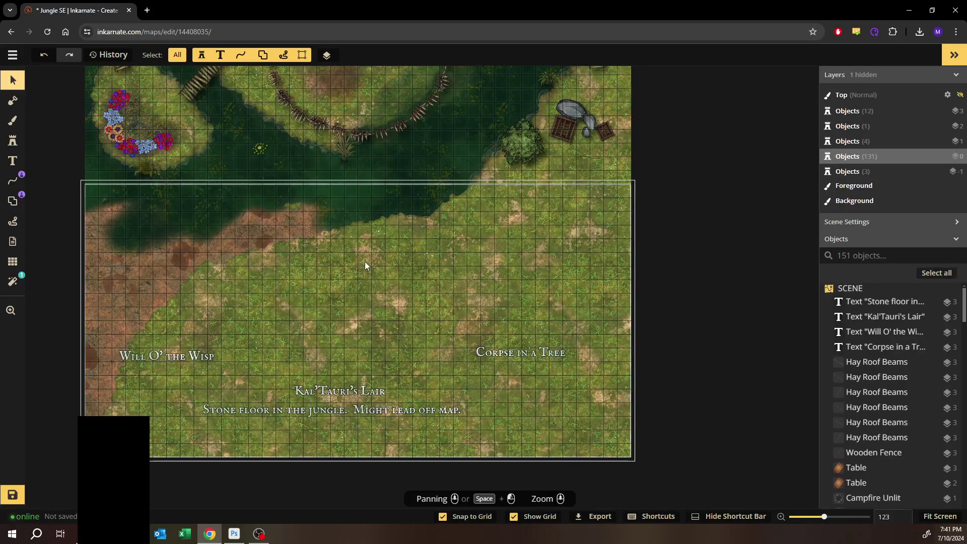
drag(392, 255, 431, 257)
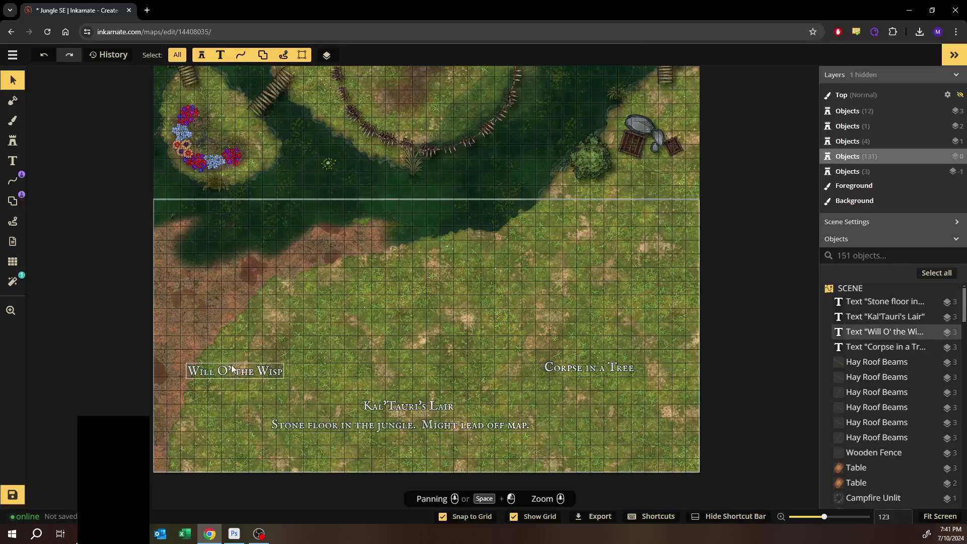
click(13, 120)
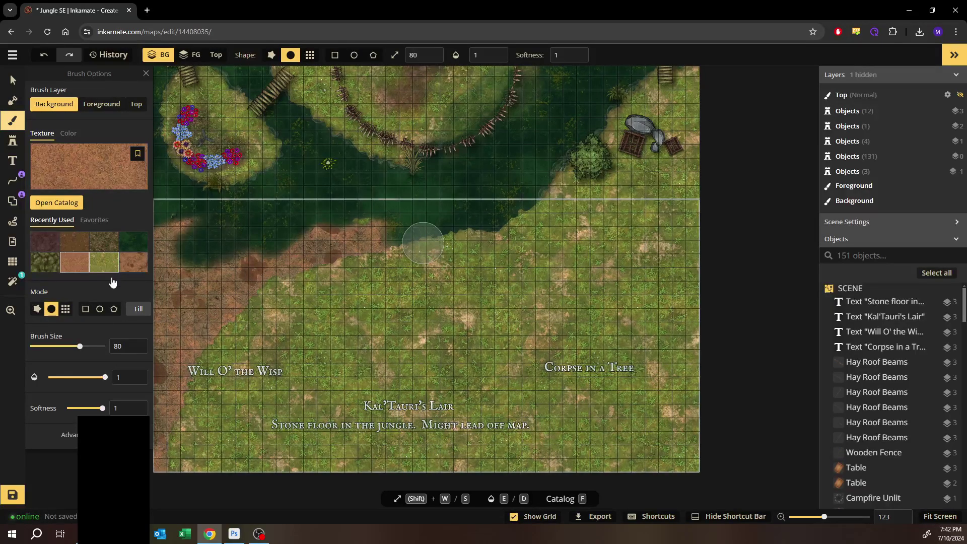
click(133, 242)
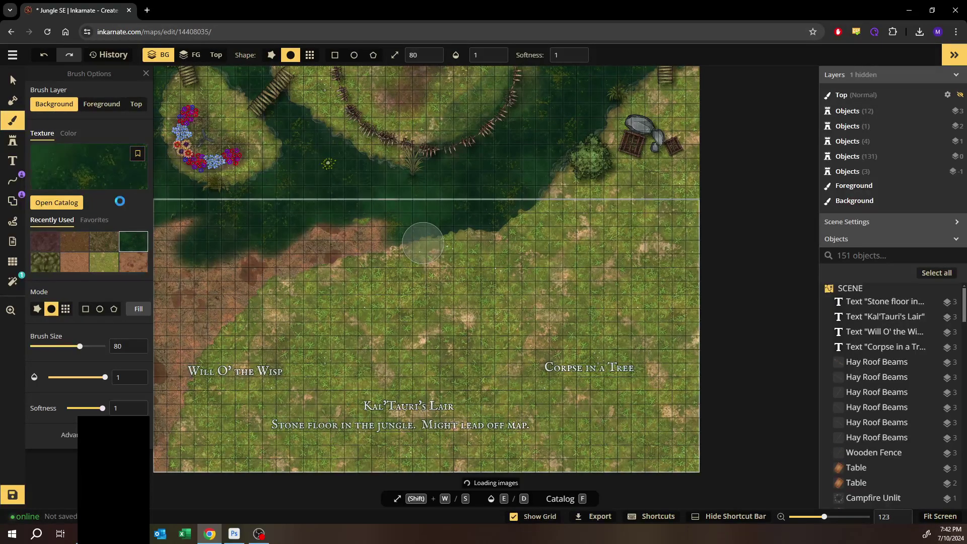
key(shift+w)
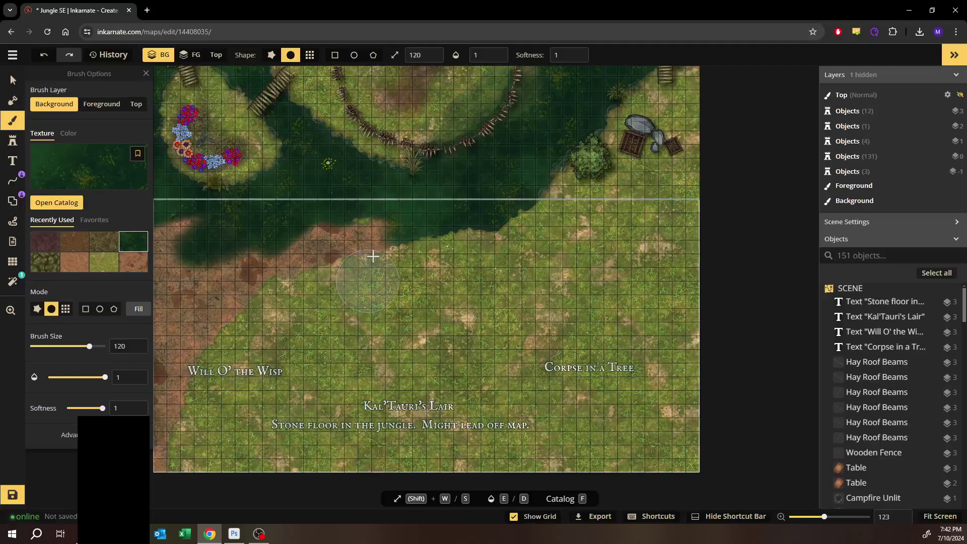
drag(254, 284, 386, 232)
mouse_move(334, 243)
mouse_down()
mouse_move(219, 270)
mouse_move(185, 324)
mouse_move(265, 292)
mouse_move(204, 340)
mouse_move(265, 300)
mouse_move(397, 279)
mouse_up()
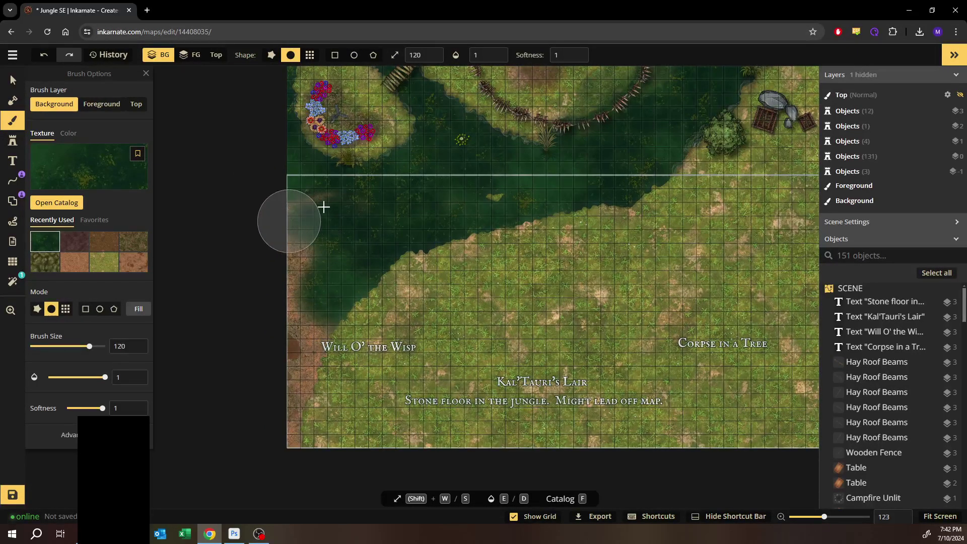
drag(296, 307, 288, 452)
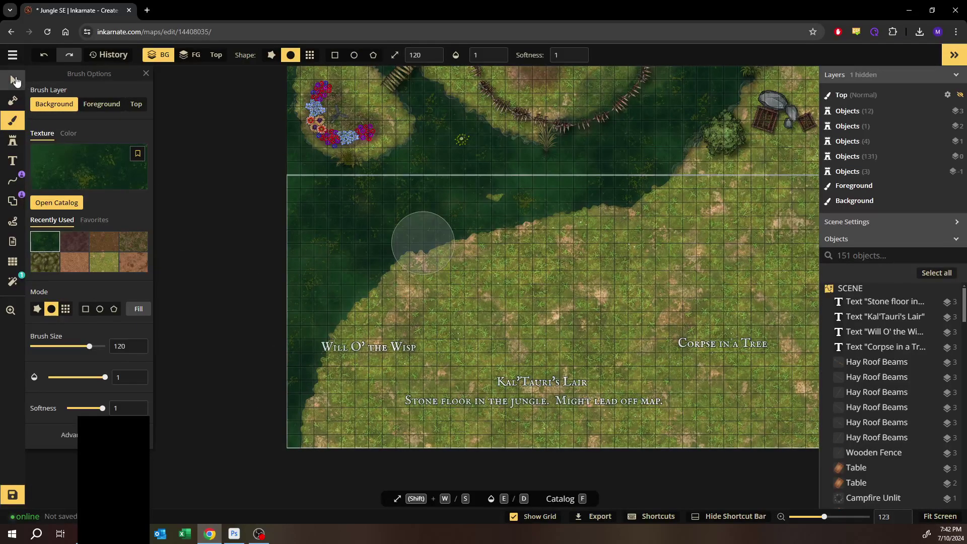
Step: Move the "Kal'Tauri's Lair" and "Stone floor in the jungle" labels together into the map's lower-right corner
click(13, 80)
click(442, 282)
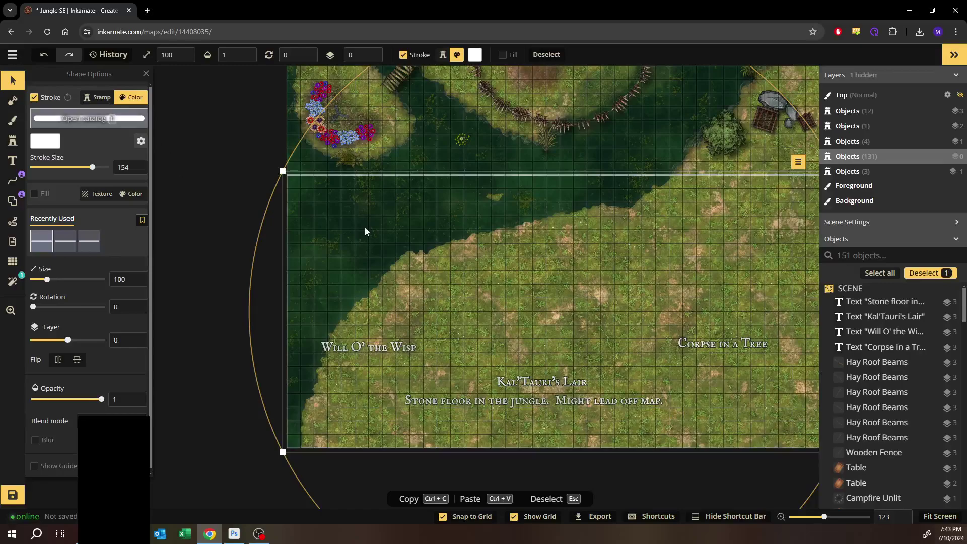
click(402, 223)
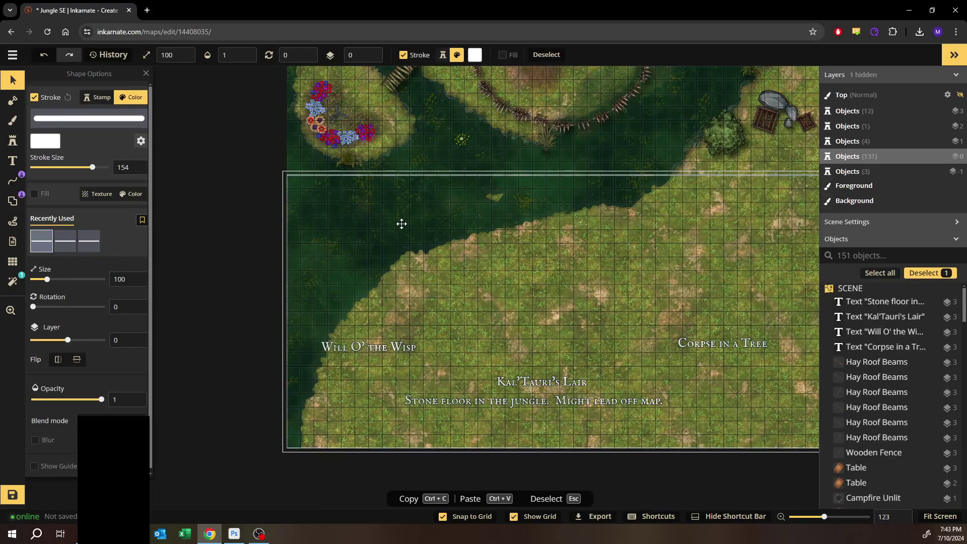
click(253, 219)
drag(566, 240, 414, 275)
drag(415, 229, 402, 173)
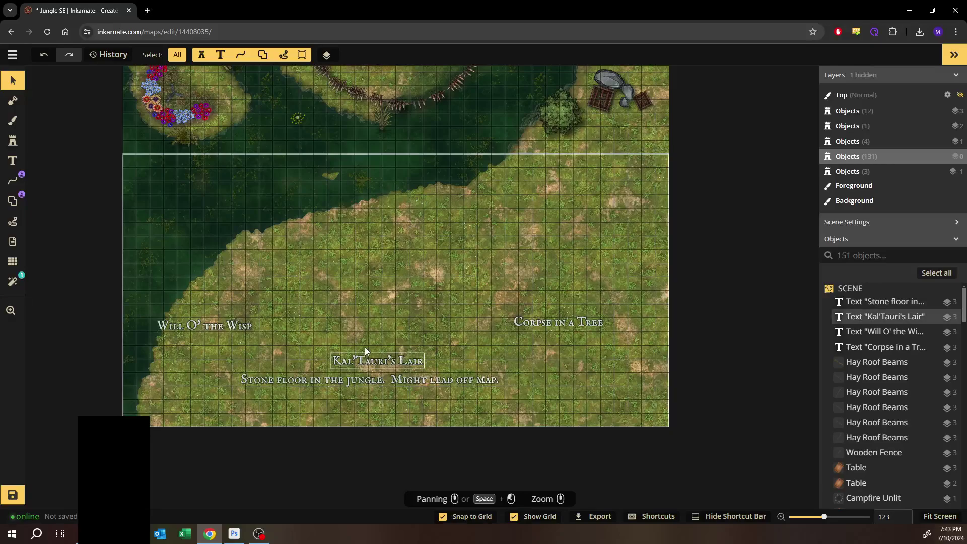
click(364, 370)
shift+click(362, 380)
drag(351, 383, 511, 405)
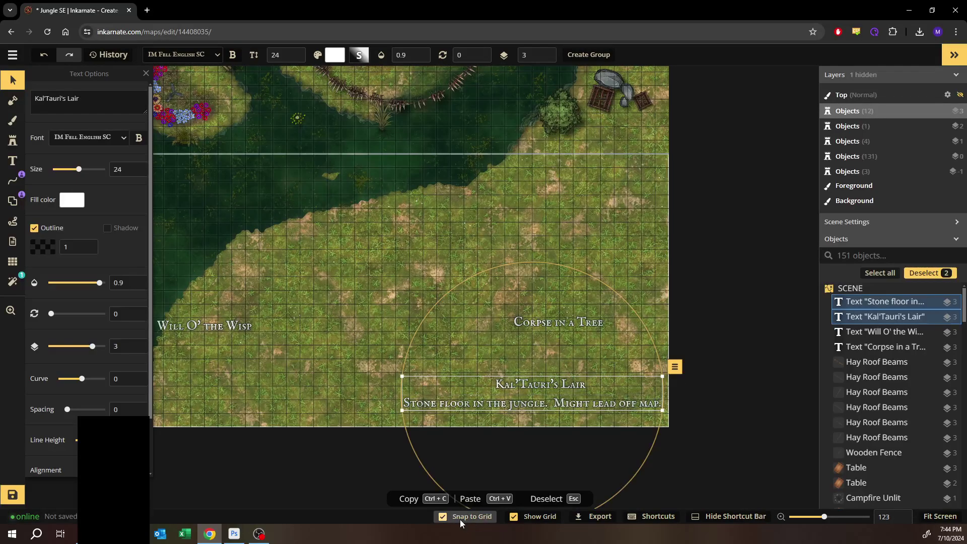
Step: Turn off Snap to Grid and move the "Corpse in a Tree" label to the middle of the grassy area, leaving nothing selected
click(458, 519)
click(647, 276)
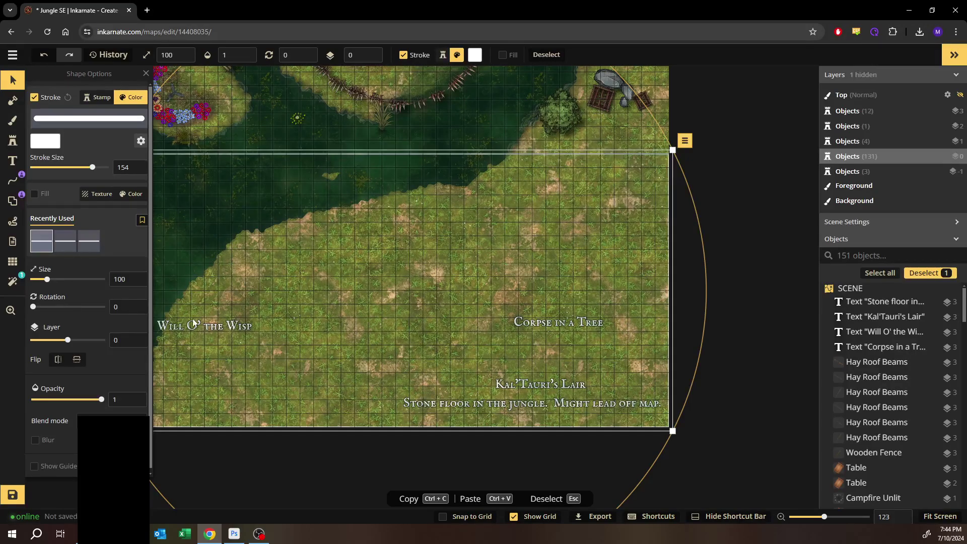
key(space)
drag(274, 307, 377, 288)
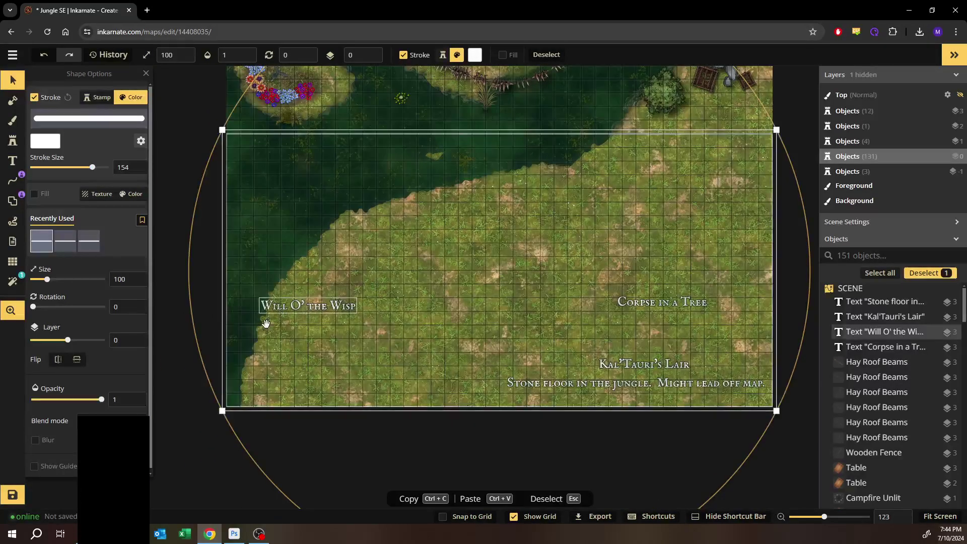
click(672, 305)
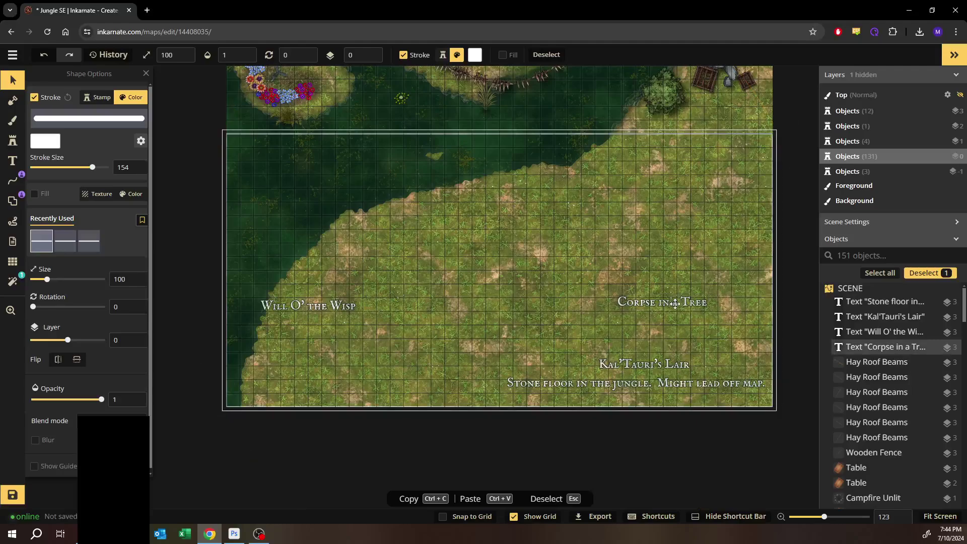
drag(483, 316, 501, 263)
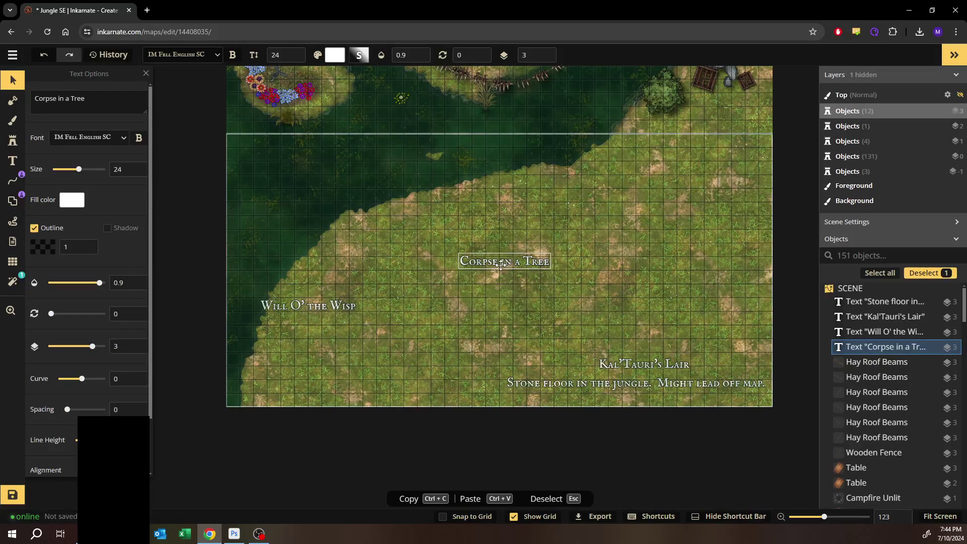
click(513, 294)
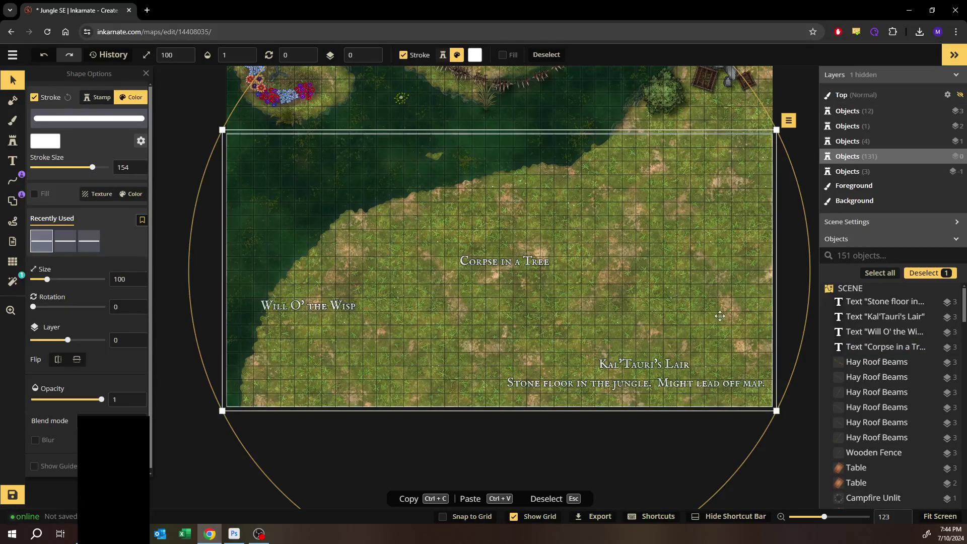
click(793, 427)
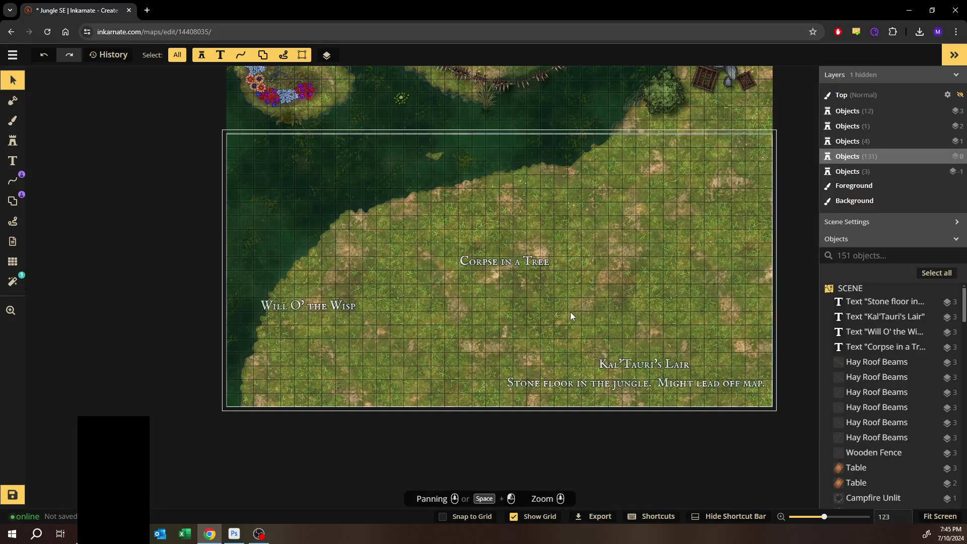
Step: Save the Jungle SE map
drag(607, 304, 540, 317)
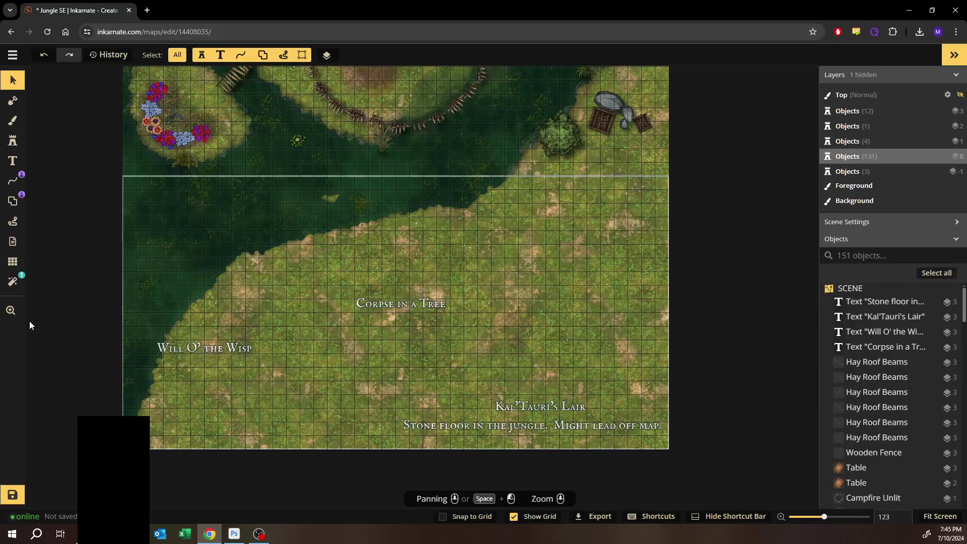
click(12, 495)
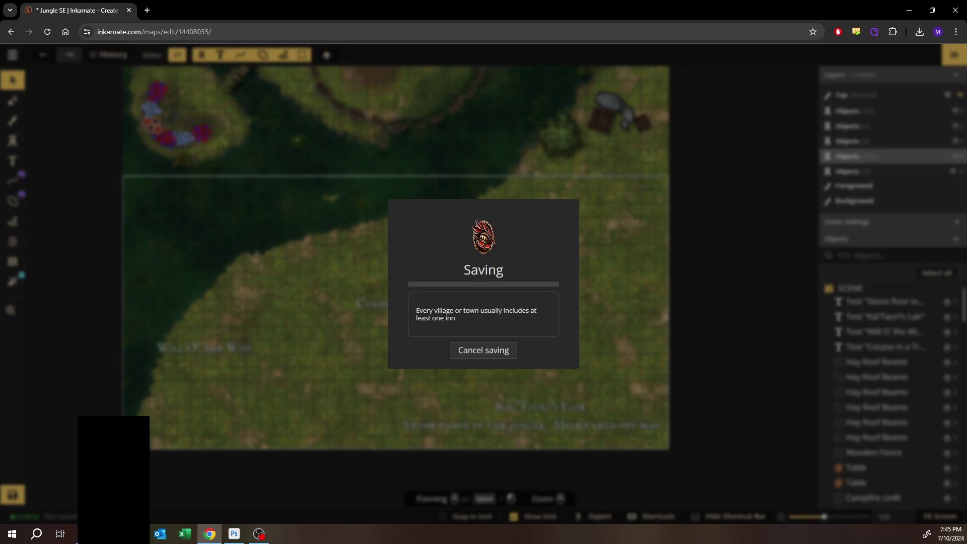
click(260, 534)
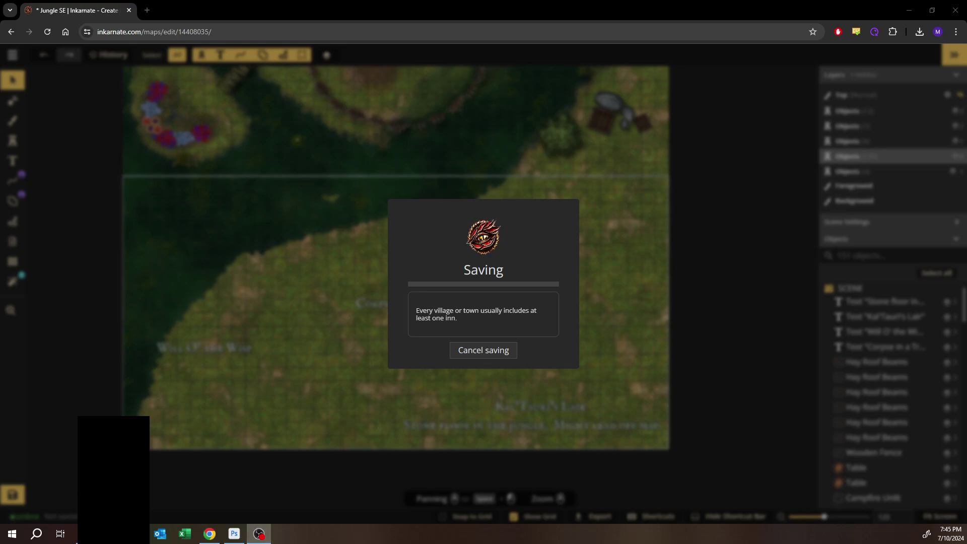